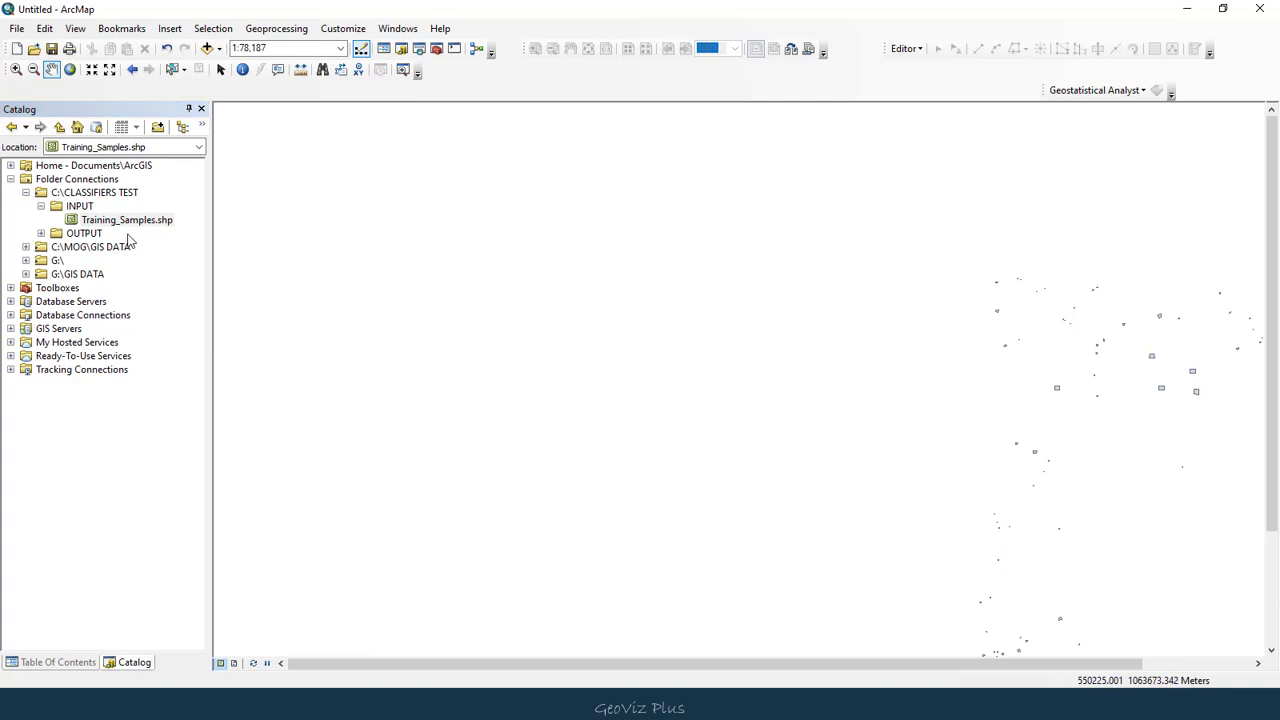
# List the layers by drawing order and zoom the map to the full extent of Training_Samples
pyautogui.click(78, 663)
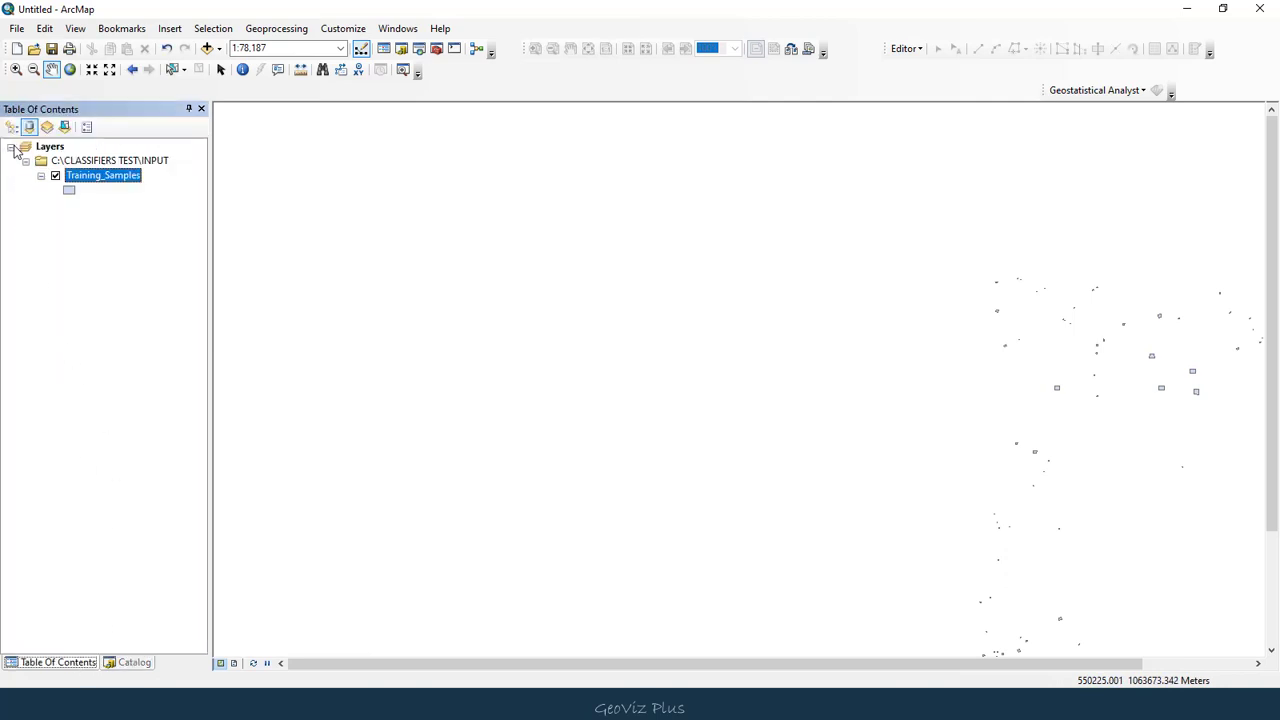
pyautogui.click(75, 162)
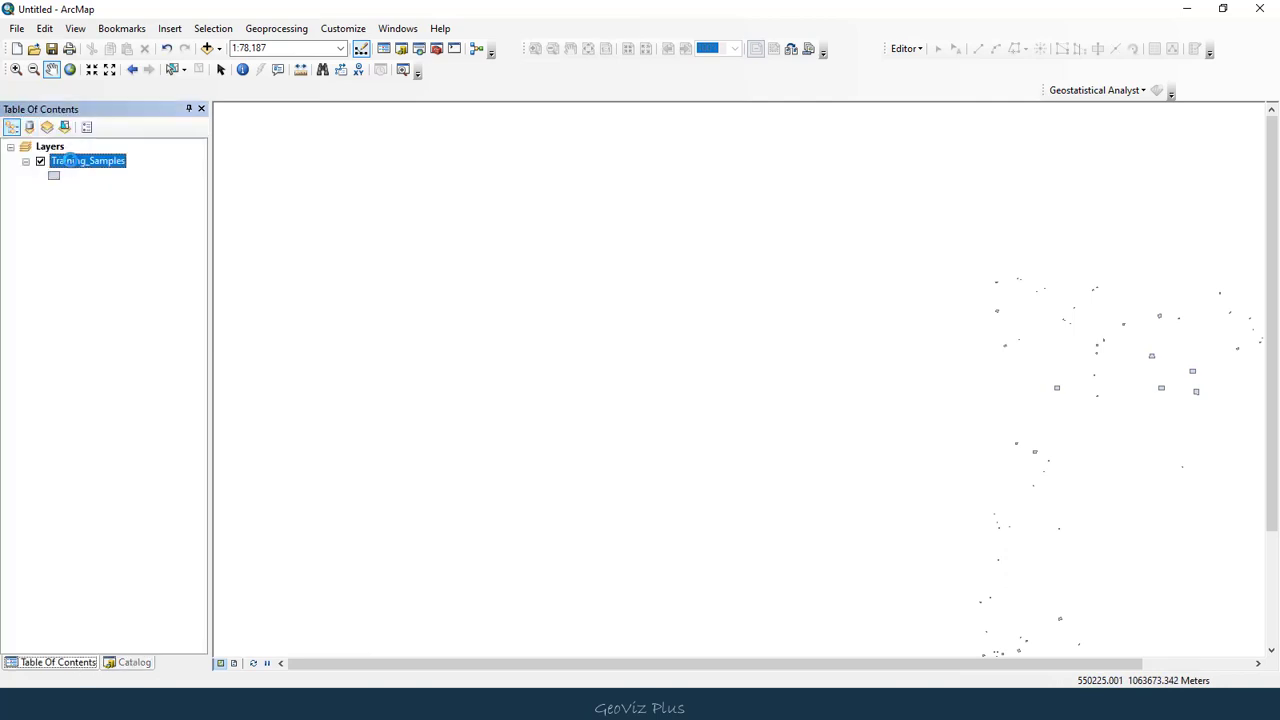
pyautogui.rightClick(72, 161)
pyautogui.click(131, 246)
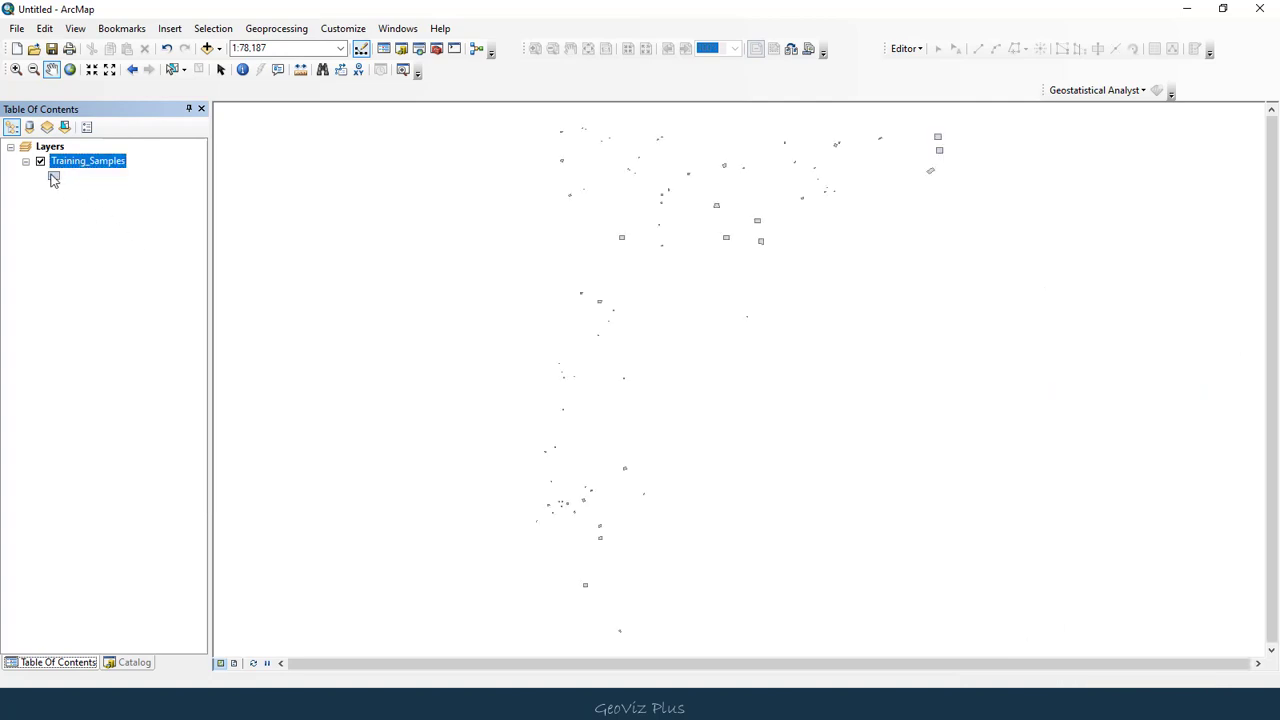
# Symbolize Training_Samples with the Hollow style, a red outline and an outline width of 3
pyautogui.click(54, 178)
pyautogui.click(698, 368)
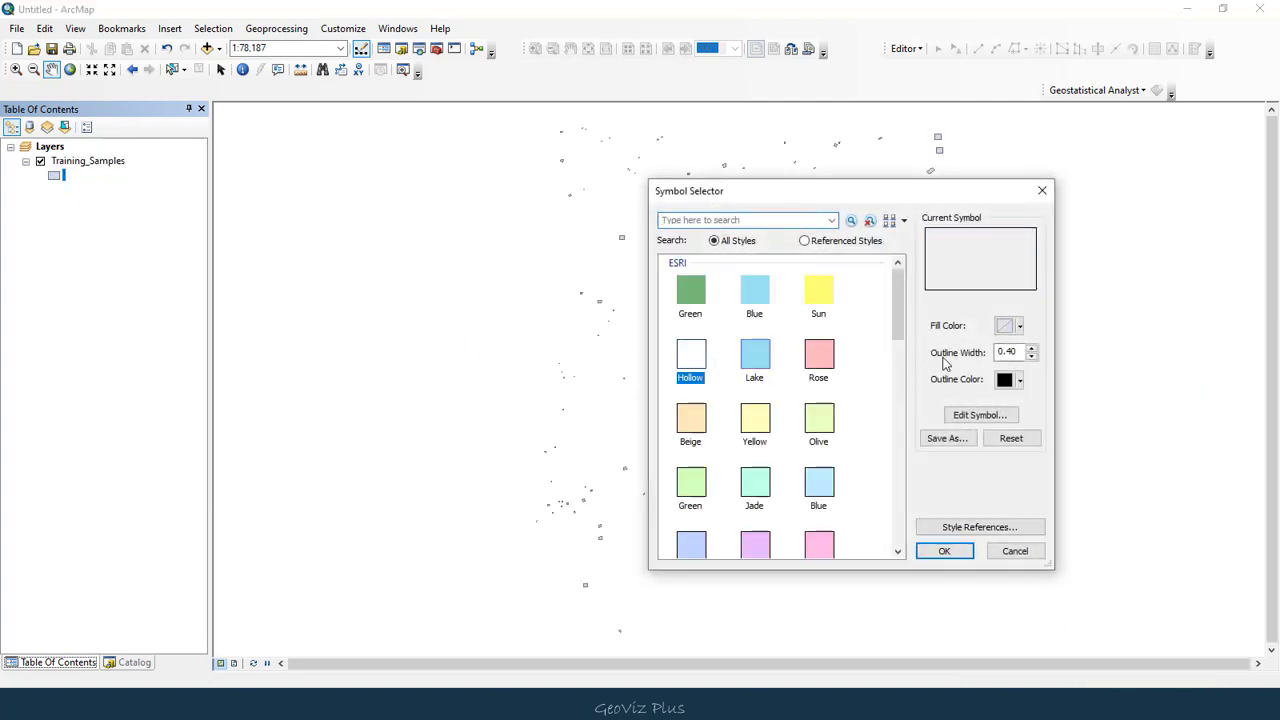
pyautogui.click(1007, 382)
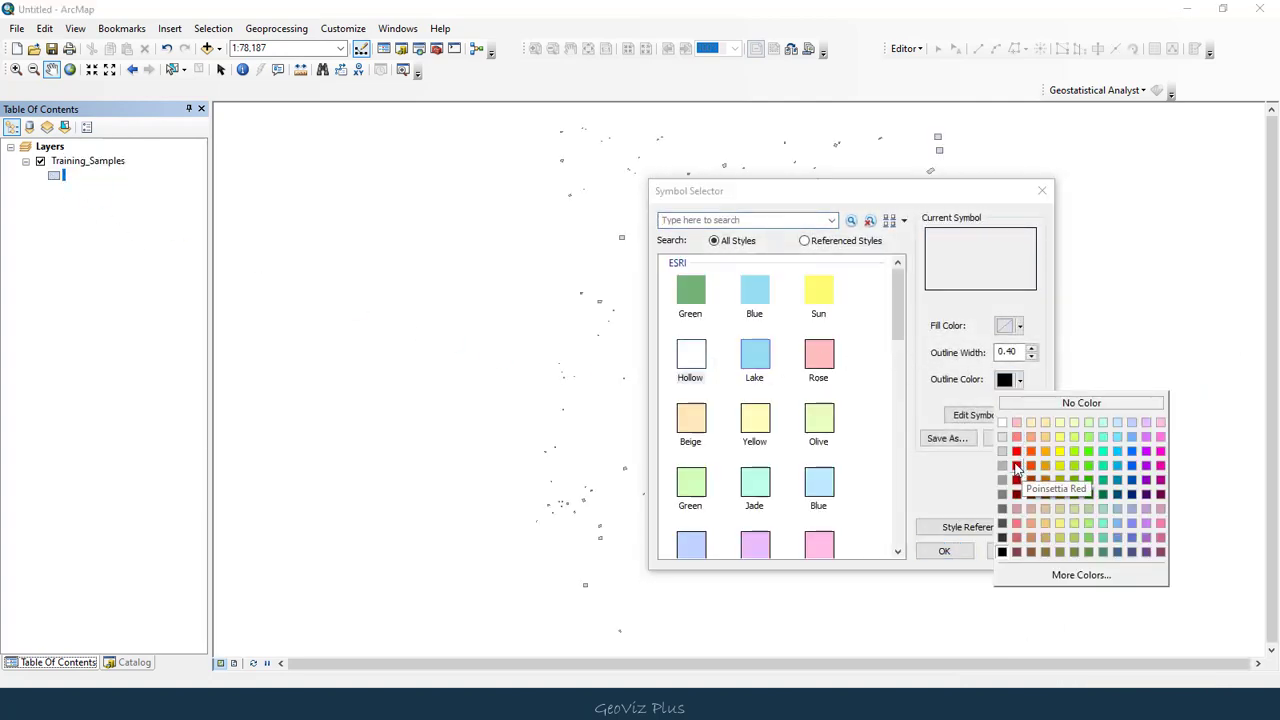
pyautogui.click(1016, 451)
pyautogui.click(1032, 349)
pyautogui.click(1032, 349)
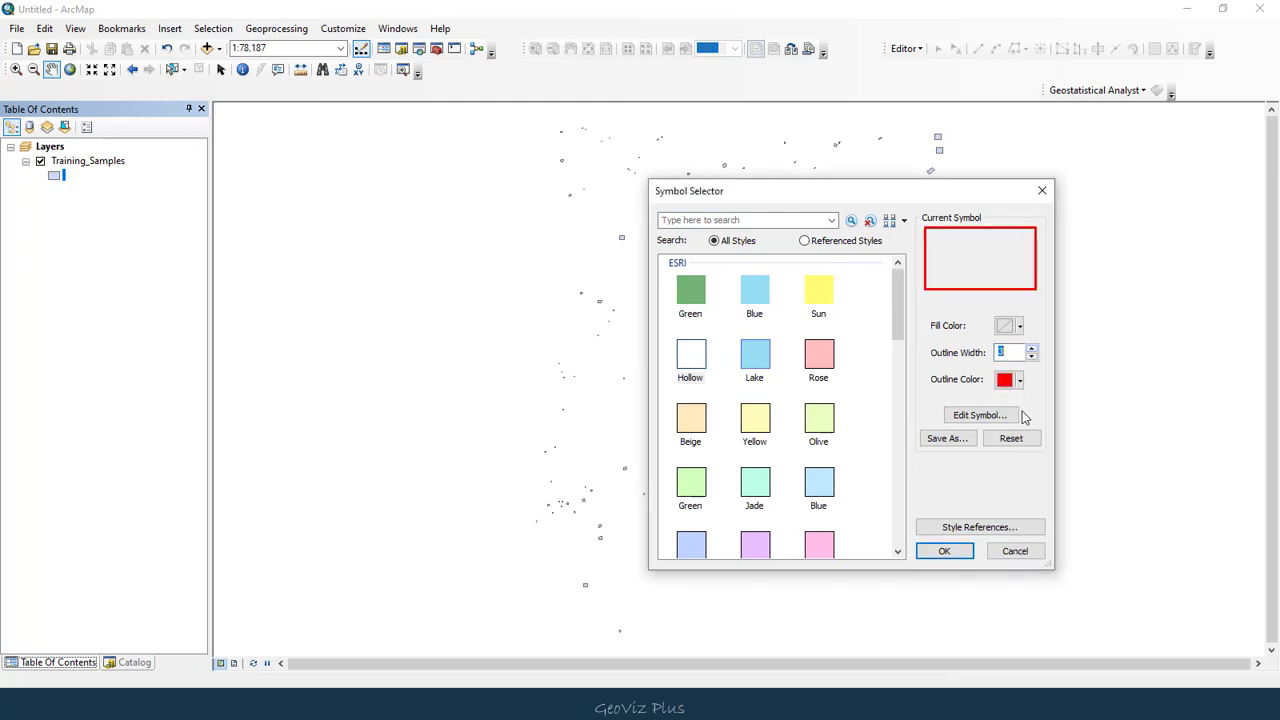
pyautogui.click(955, 548)
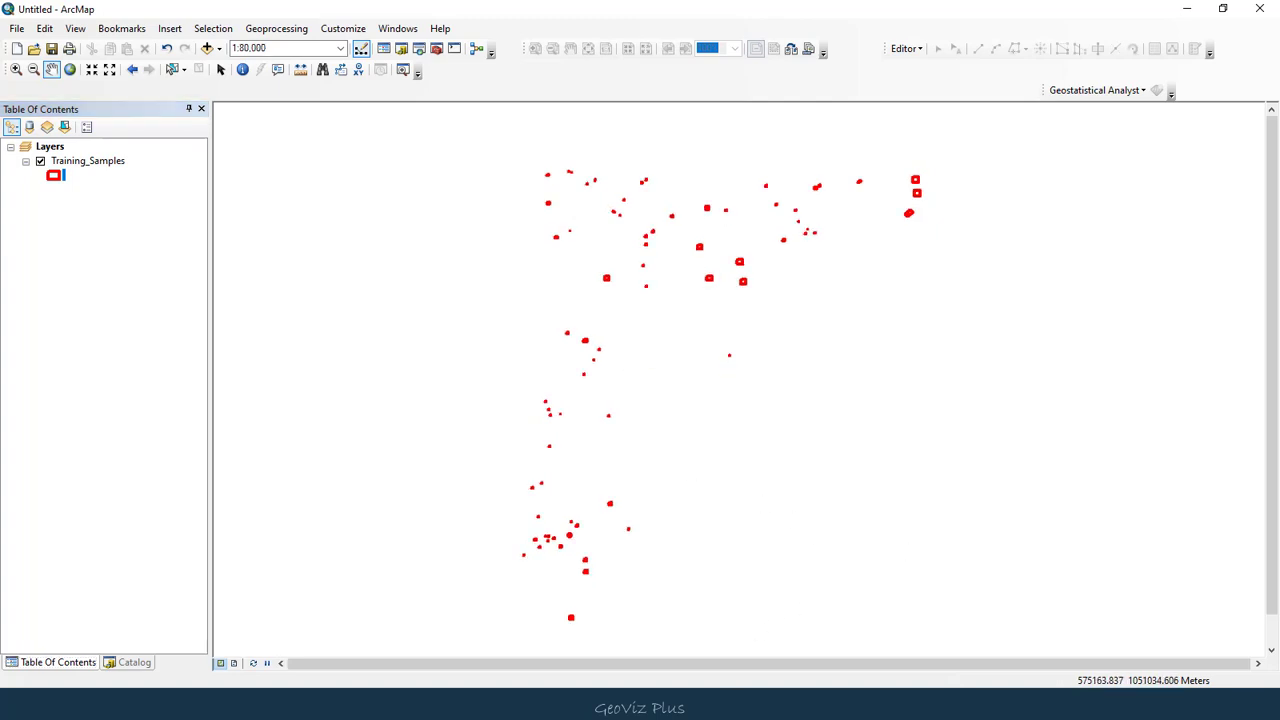
# Refresh the INPUT folder under C:\CLASSIFIERS TEST and add Composite.tif to the map
pyautogui.click(163, 317)
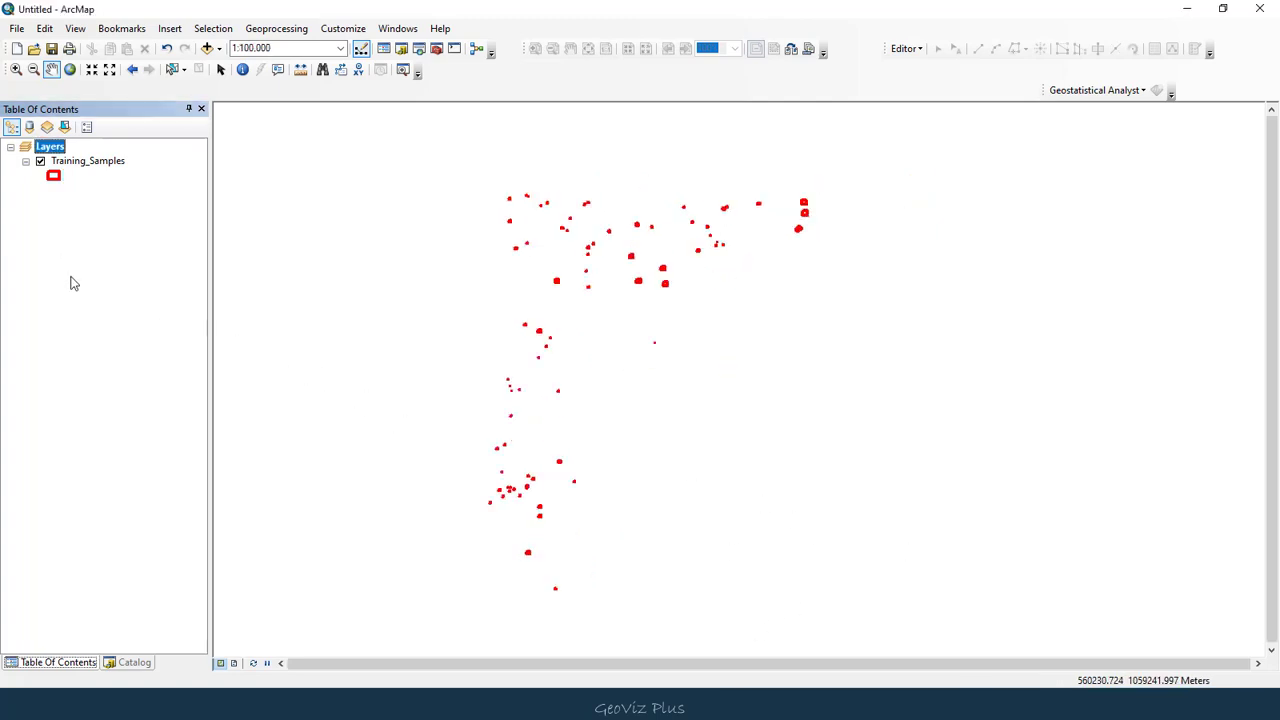
pyautogui.click(400, 51)
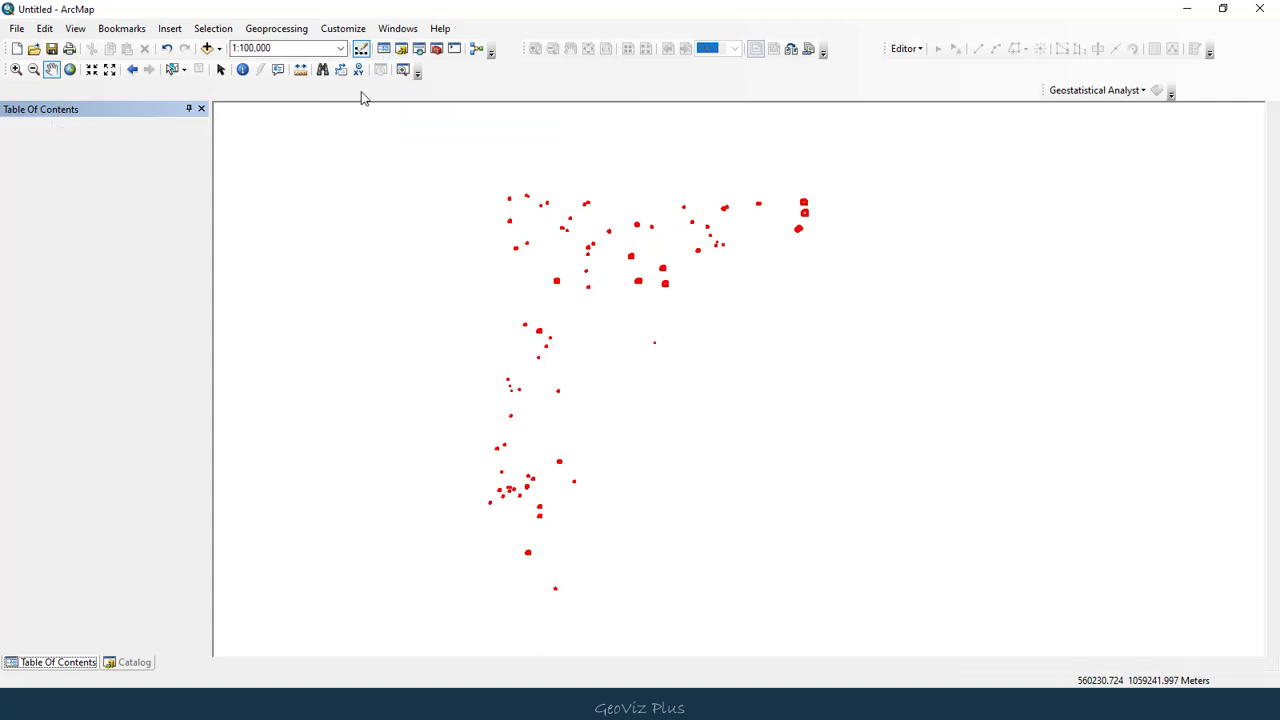
pyautogui.click(41, 206)
pyautogui.rightClick(62, 207)
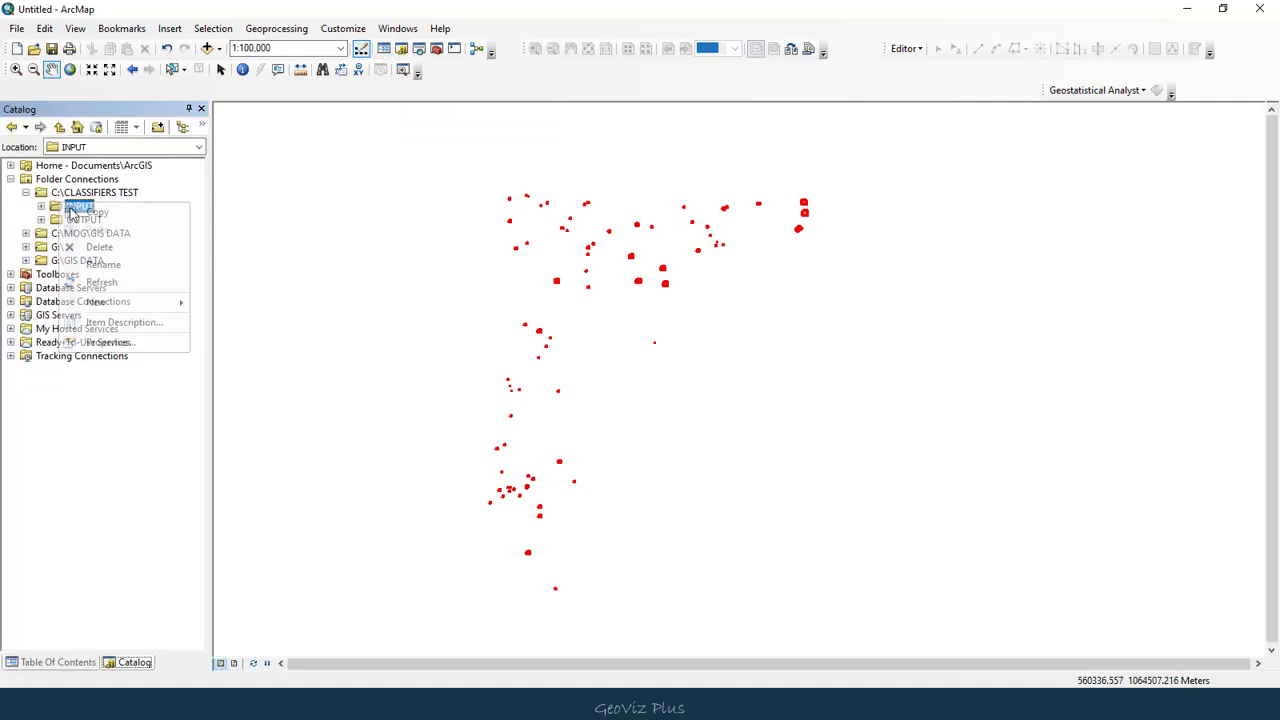
pyautogui.click(112, 279)
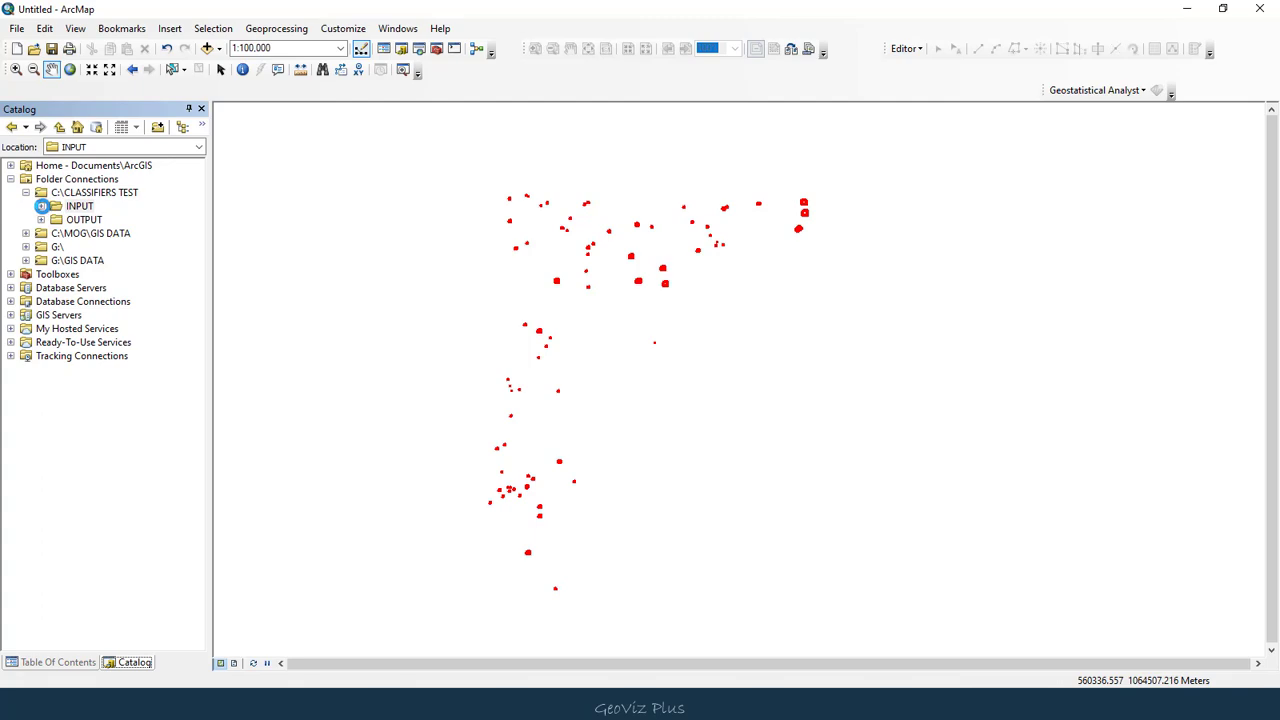
pyautogui.click(41, 206)
pyautogui.click(106, 220)
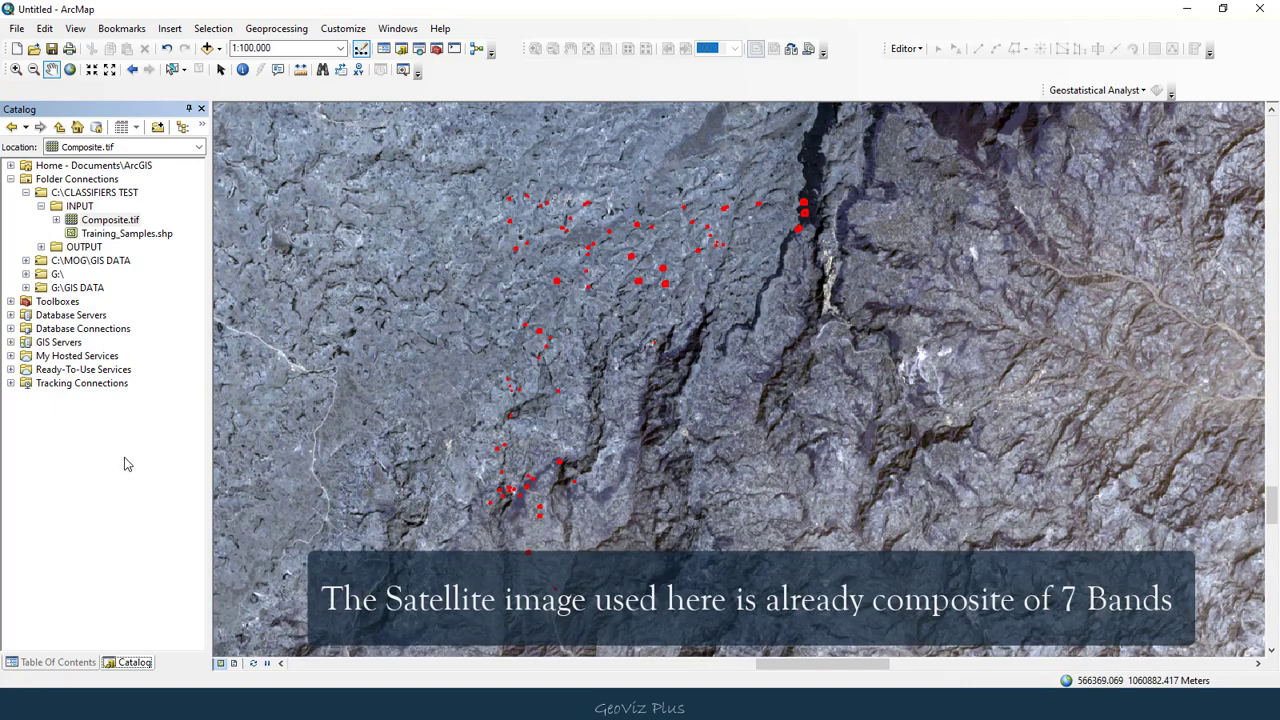
# Assign the fifth band to red, the fourth to green and the third to blue in Composite.tif for a false colour composite
pyautogui.click(72, 662)
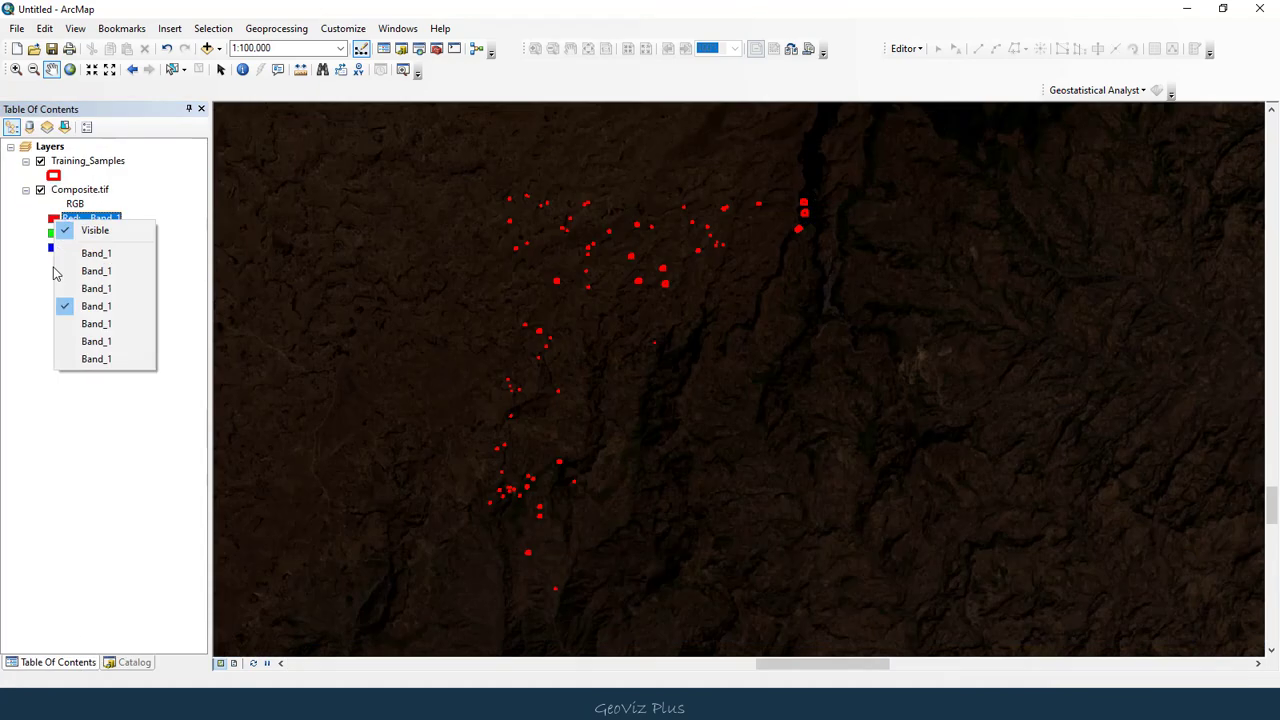
pyautogui.click(80, 324)
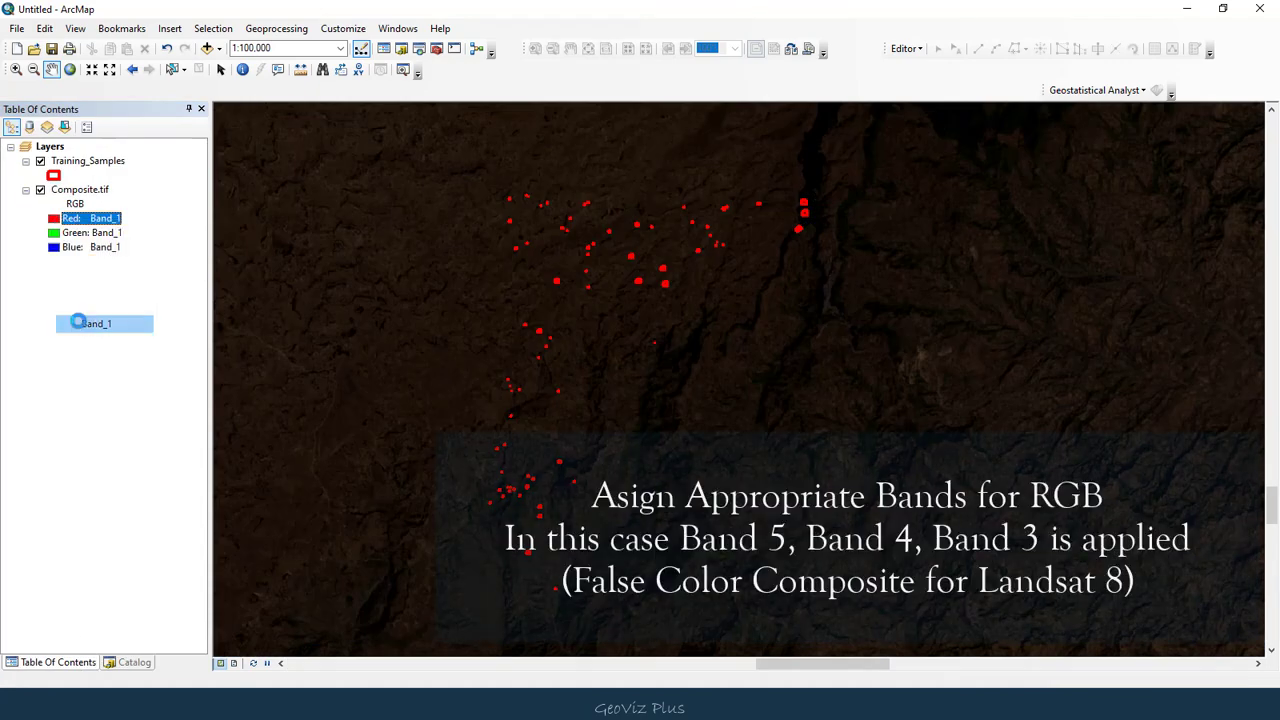
pyautogui.click(90, 232)
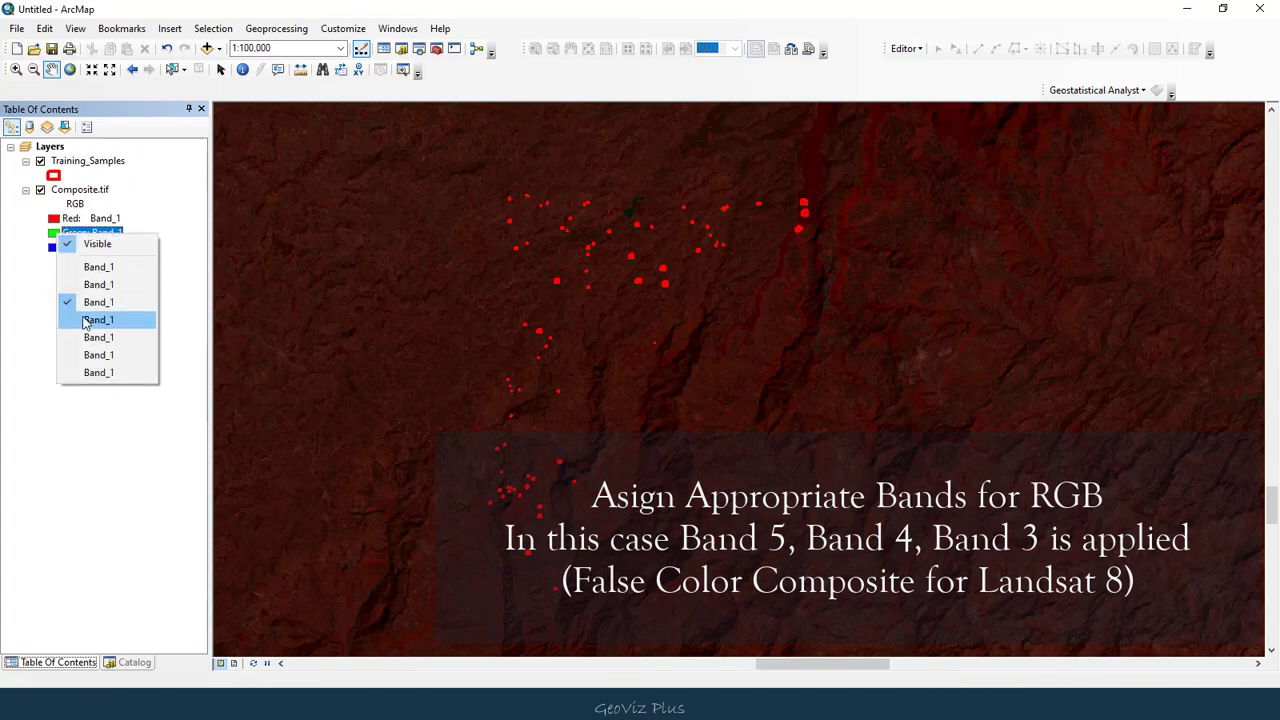
pyautogui.click(80, 319)
pyautogui.click(68, 247)
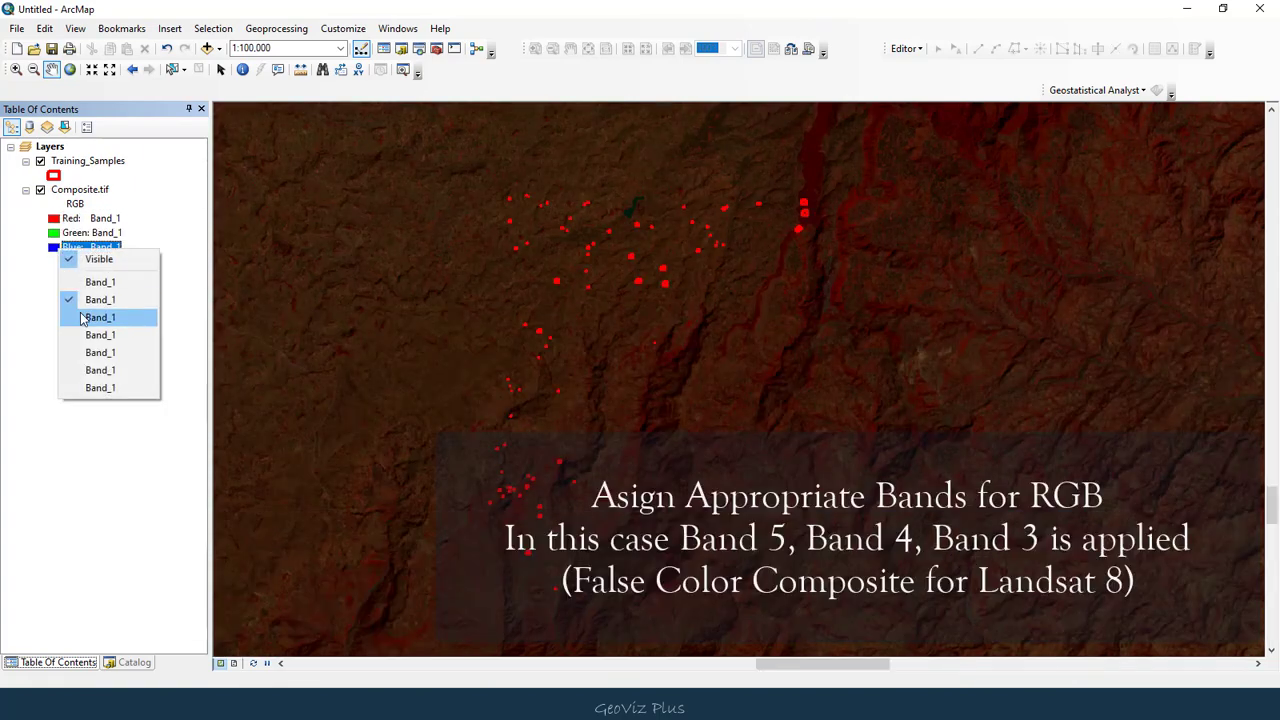
pyautogui.click(83, 318)
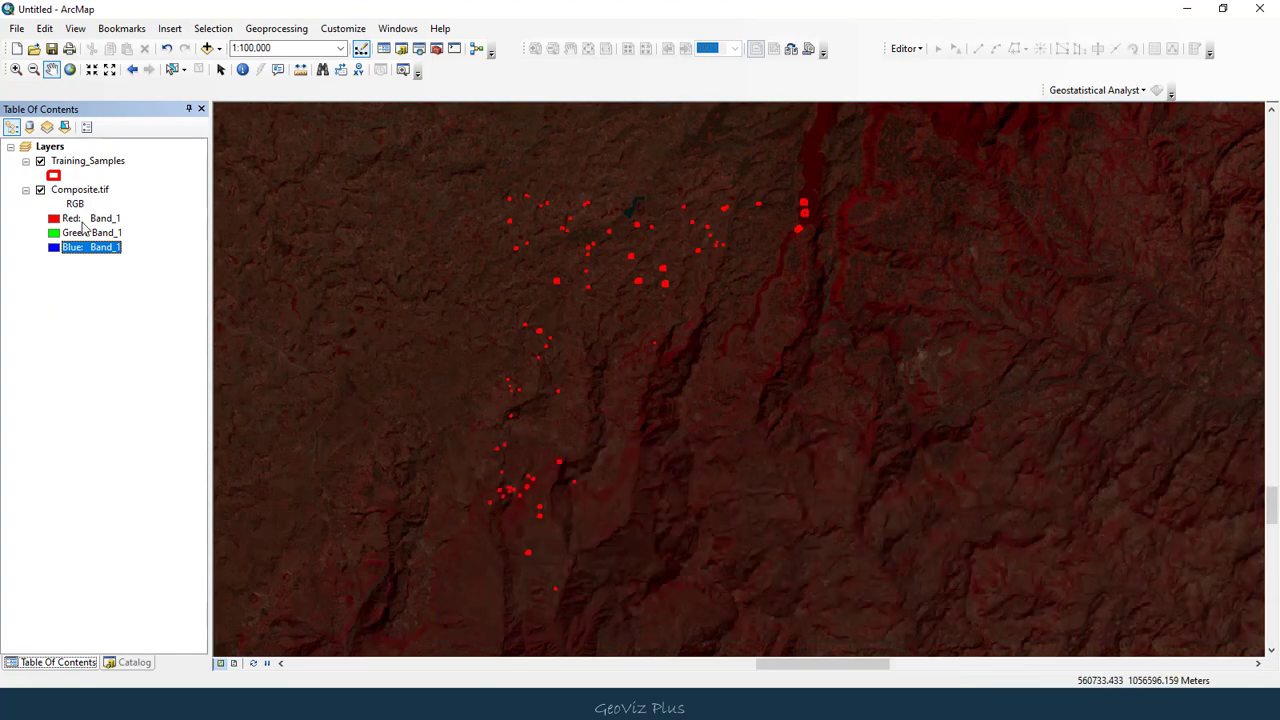
# Set the stretch type of the Composite.tif layer's RGB symbology to Percent Clip and apply it
pyautogui.rightClick(77, 194)
pyautogui.click(171, 428)
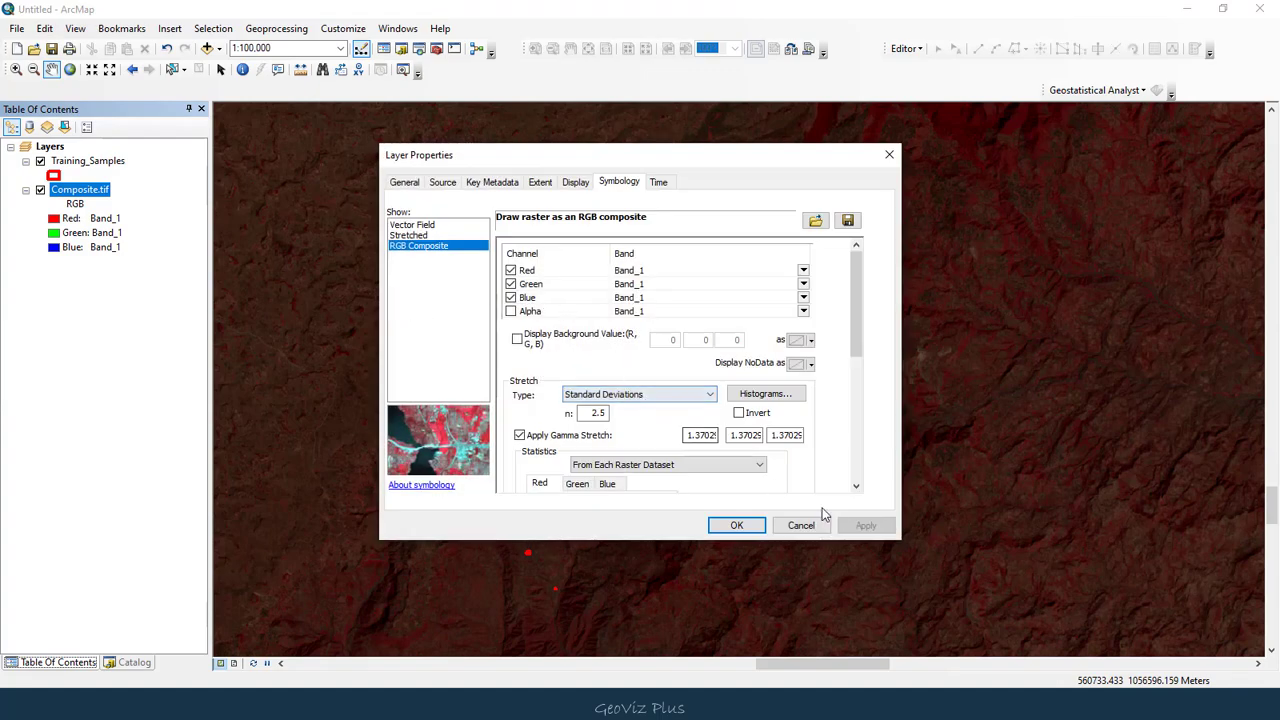
pyautogui.click(672, 398)
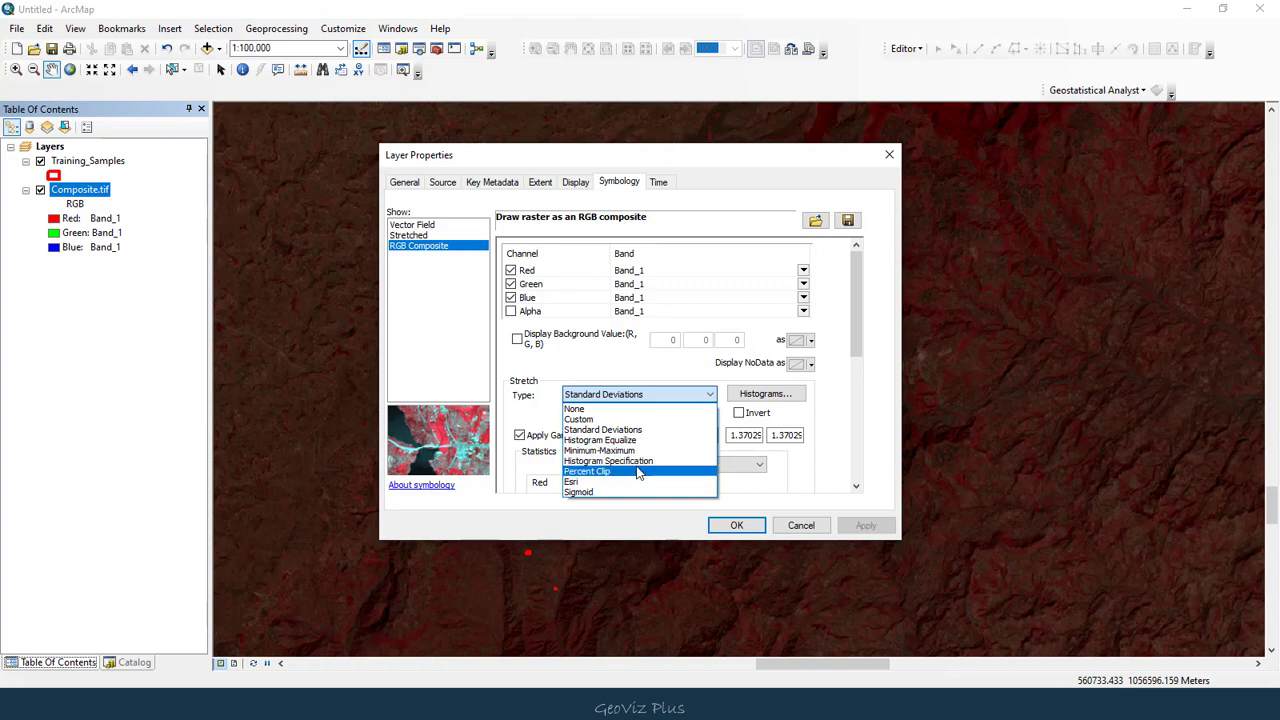
pyautogui.click(638, 471)
pyautogui.click(865, 525)
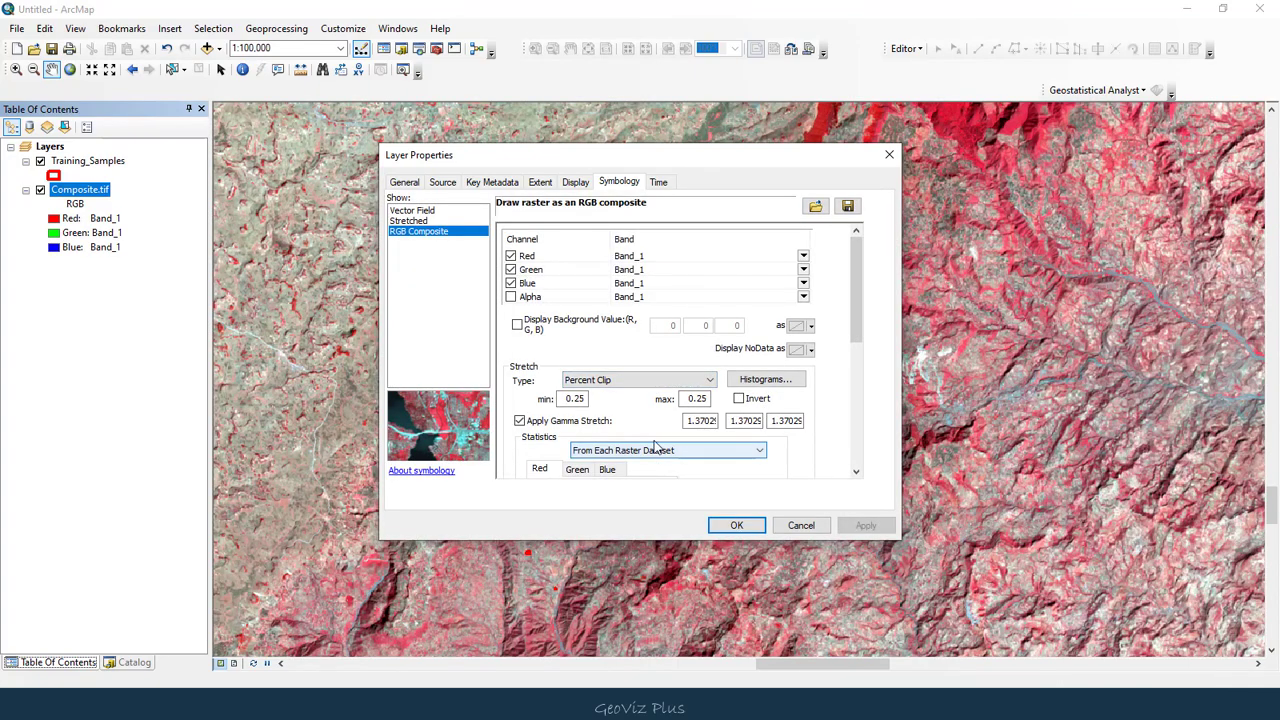
pyautogui.click(736, 525)
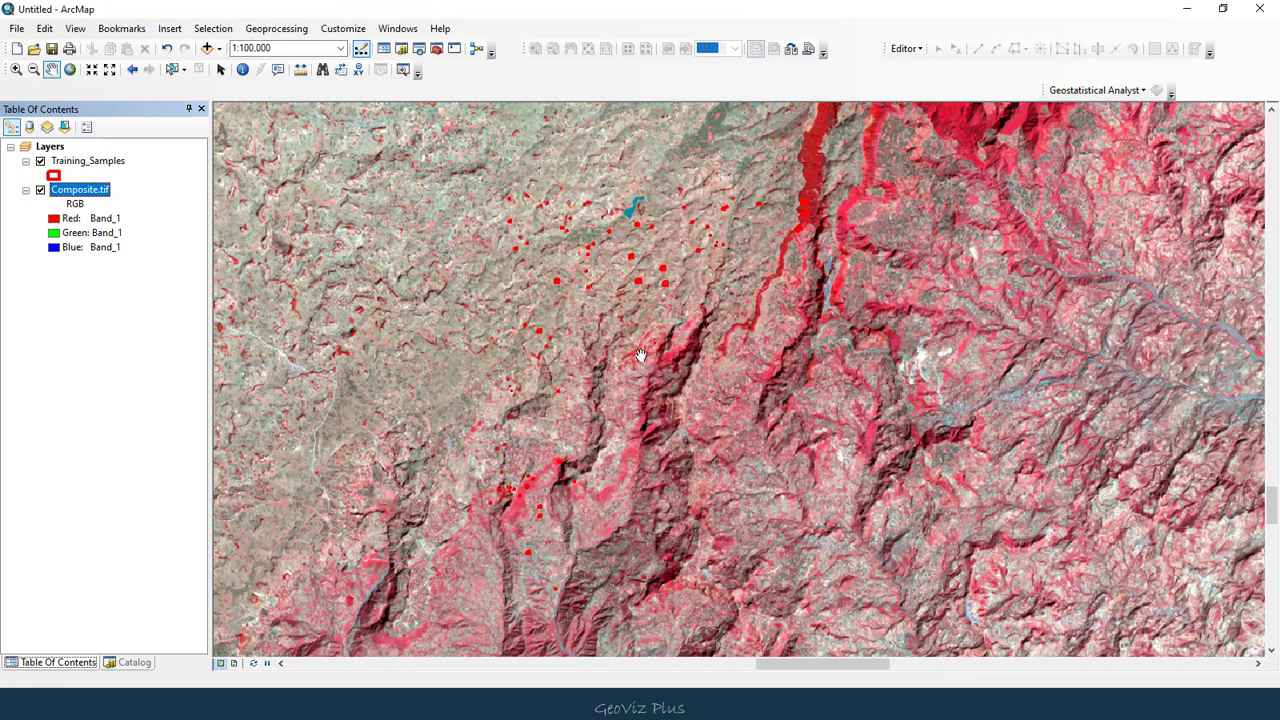
# Change the Training_Samples outline colour to blue and increase its outline width to 5
pyautogui.click(53, 175)
pyautogui.click(1020, 382)
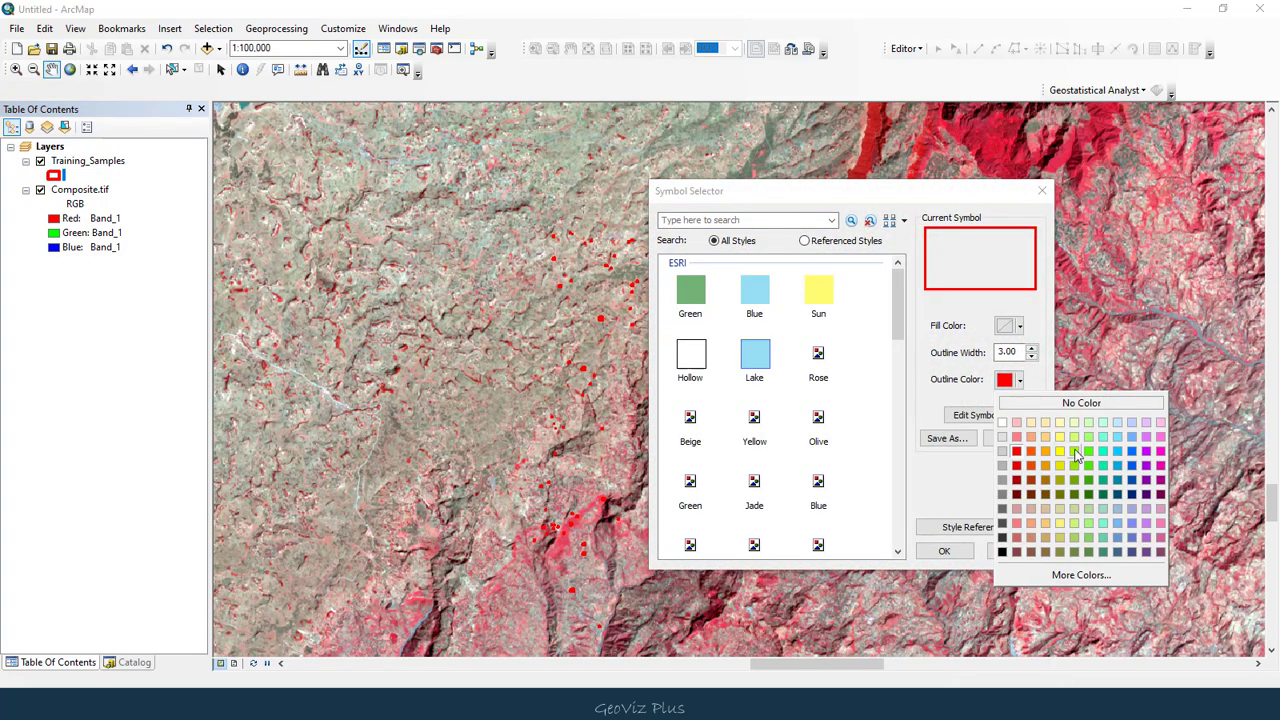
pyautogui.click(1133, 467)
pyautogui.click(944, 551)
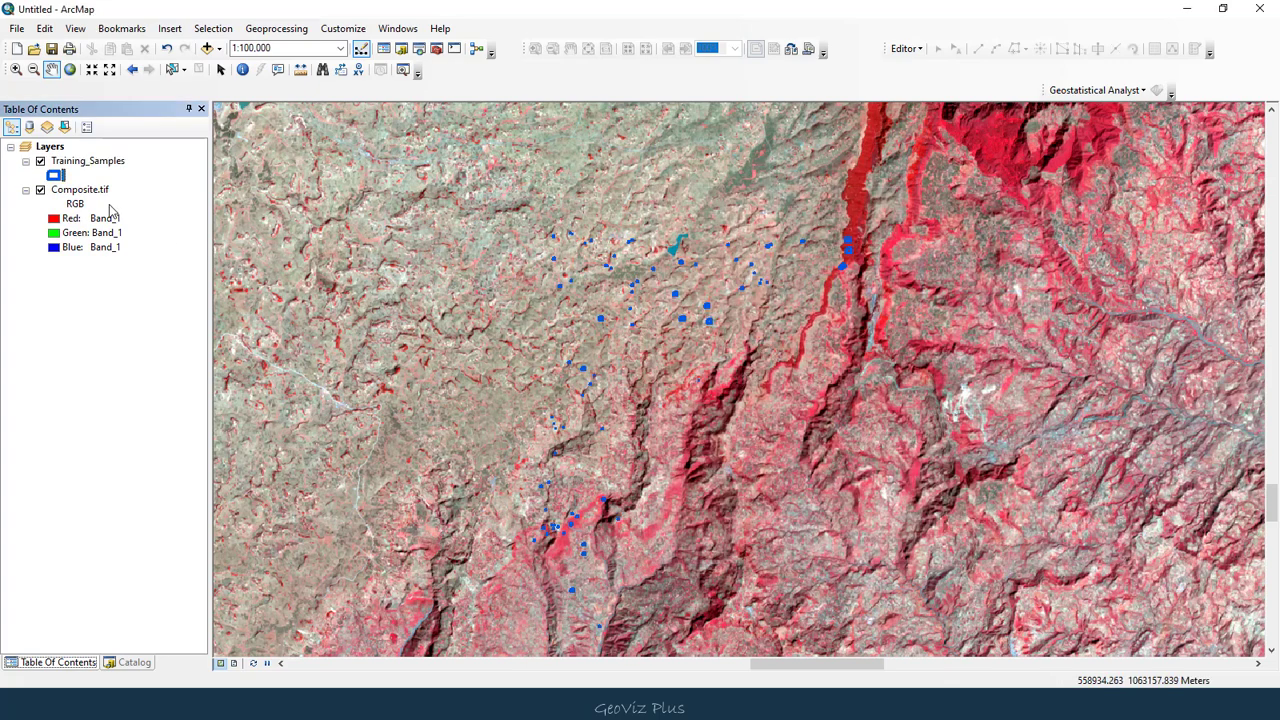
pyautogui.click(56, 176)
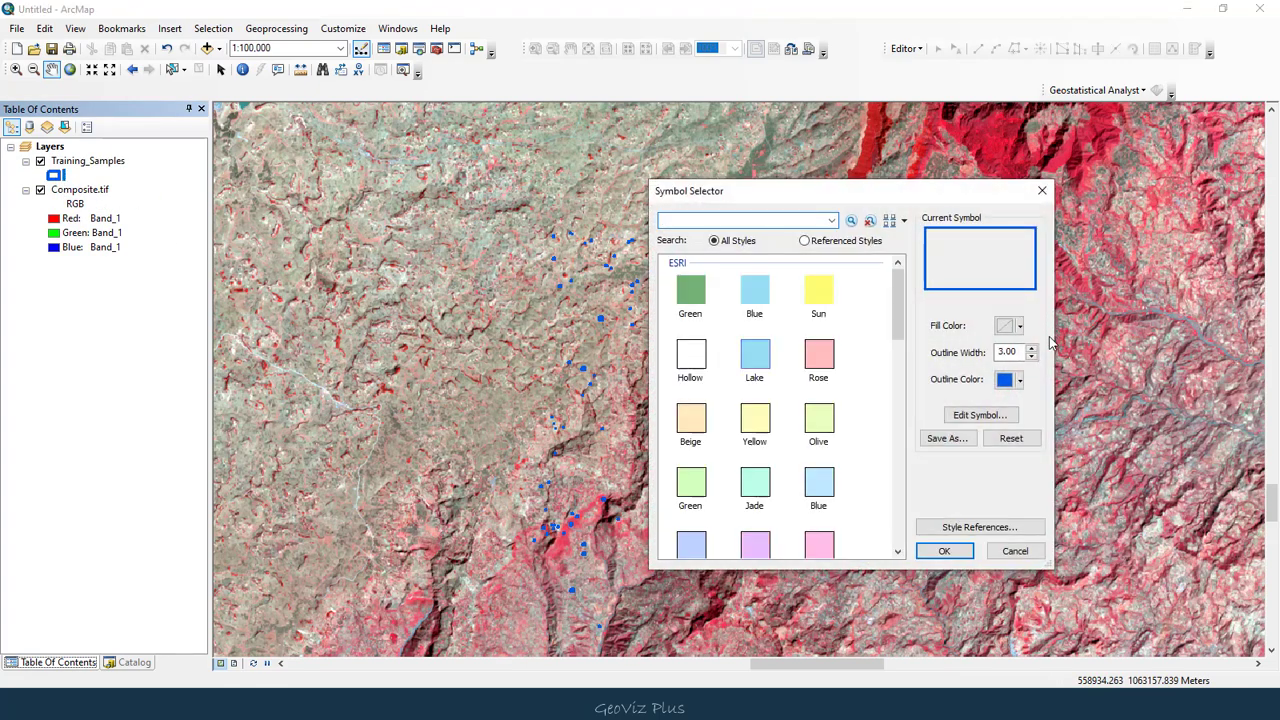
pyautogui.click(1033, 349)
pyautogui.click(1033, 349)
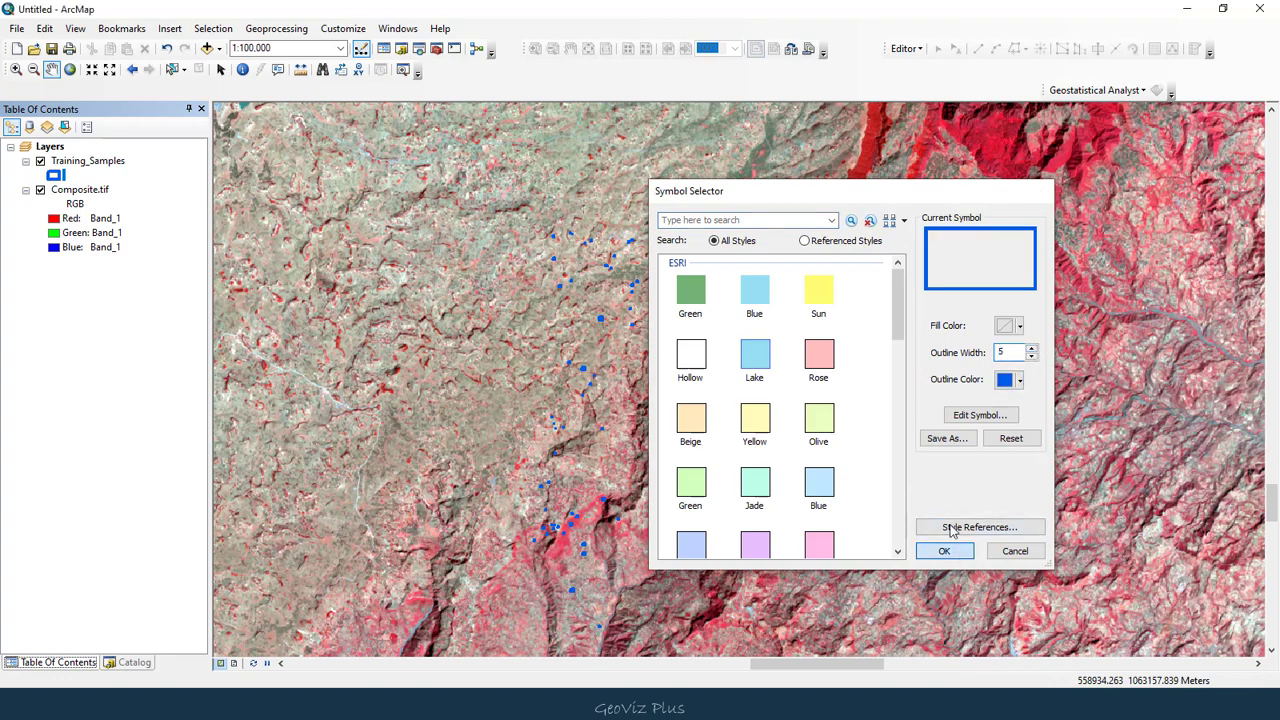
pyautogui.click(944, 551)
pyautogui.moveTo(798, 387); pyautogui.dragTo(790, 357)
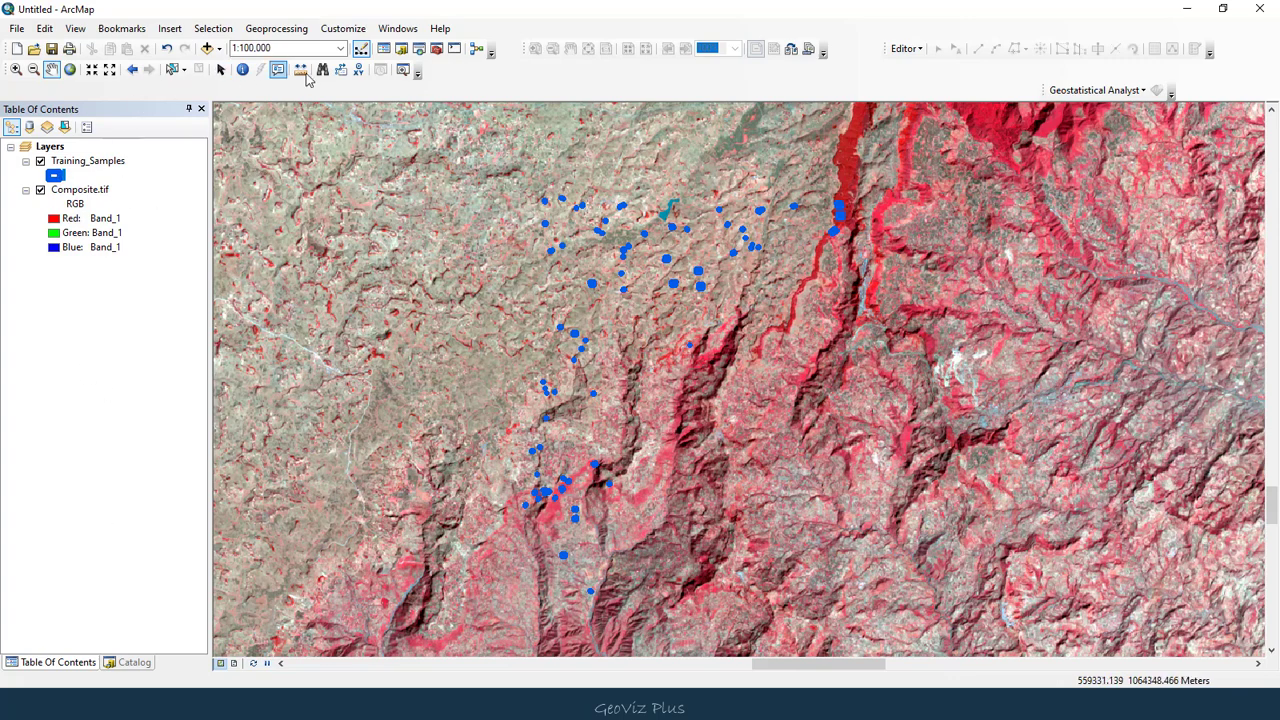
# Set up a new shapefile in the INPUT folder named TEST_AOI with the Polygon feature type
pyautogui.click(404, 50)
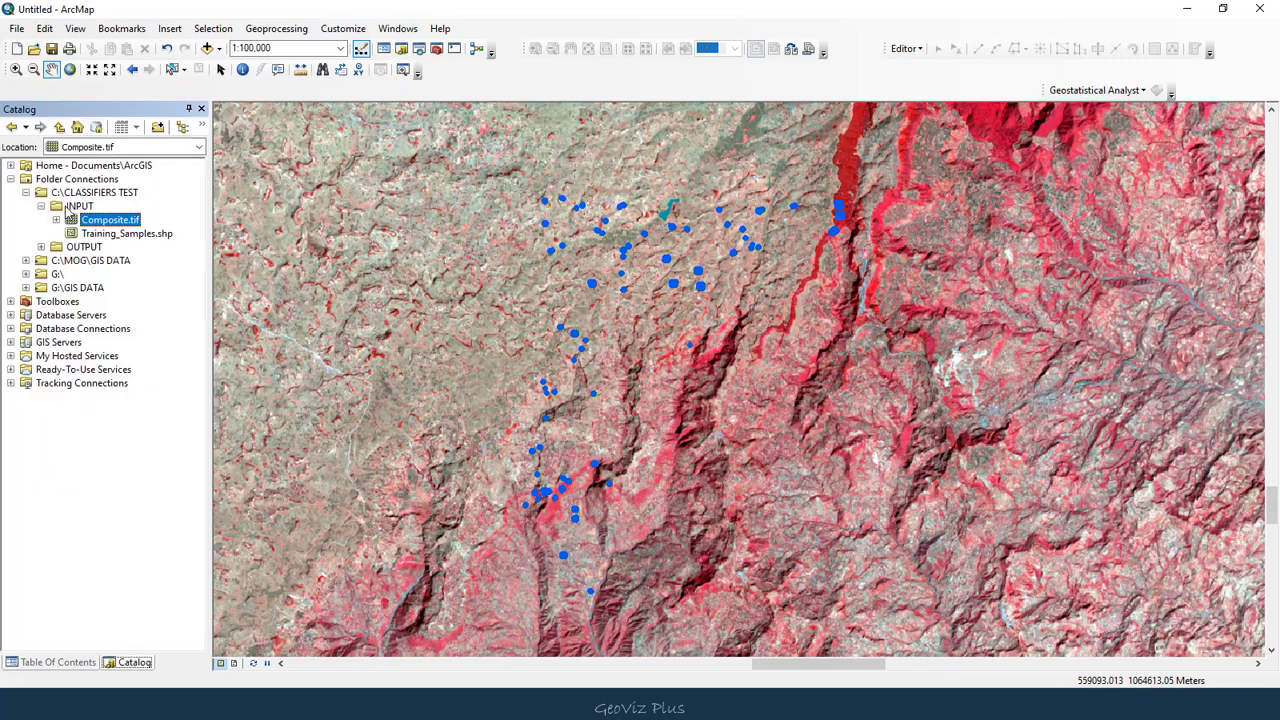
pyautogui.click(42, 206)
pyautogui.rightClick(78, 209)
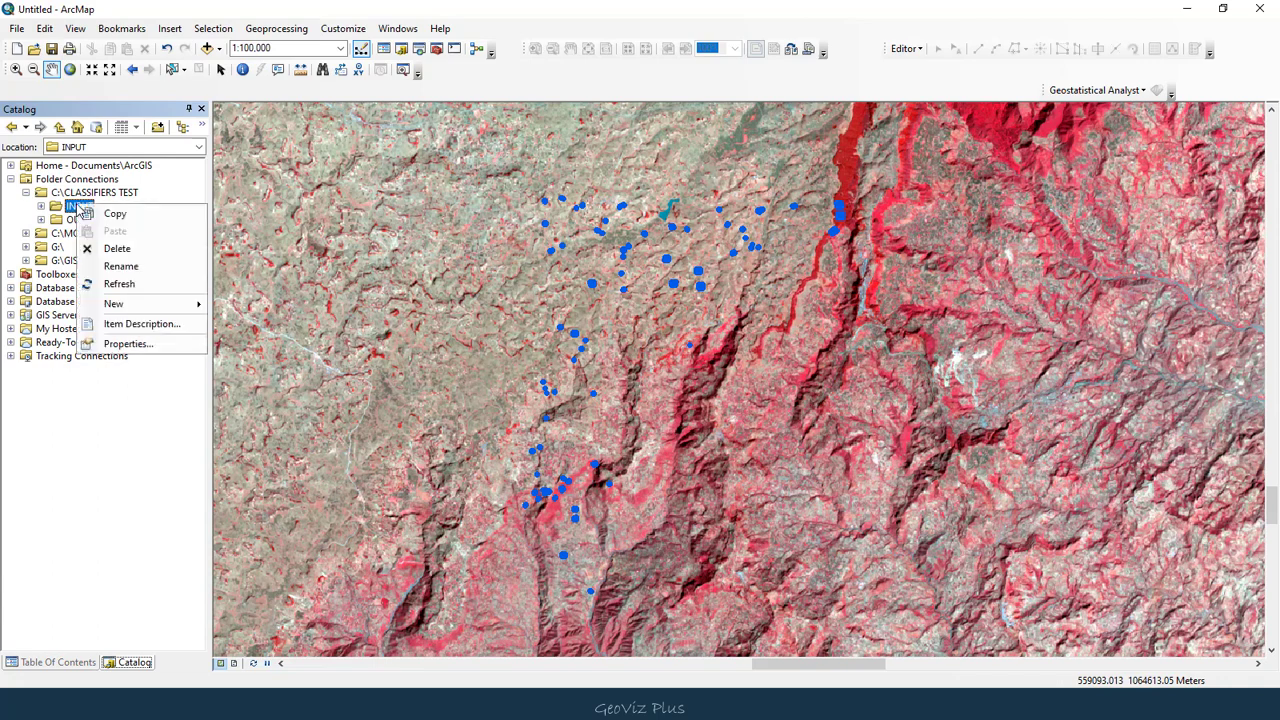
pyautogui.moveTo(175, 310)
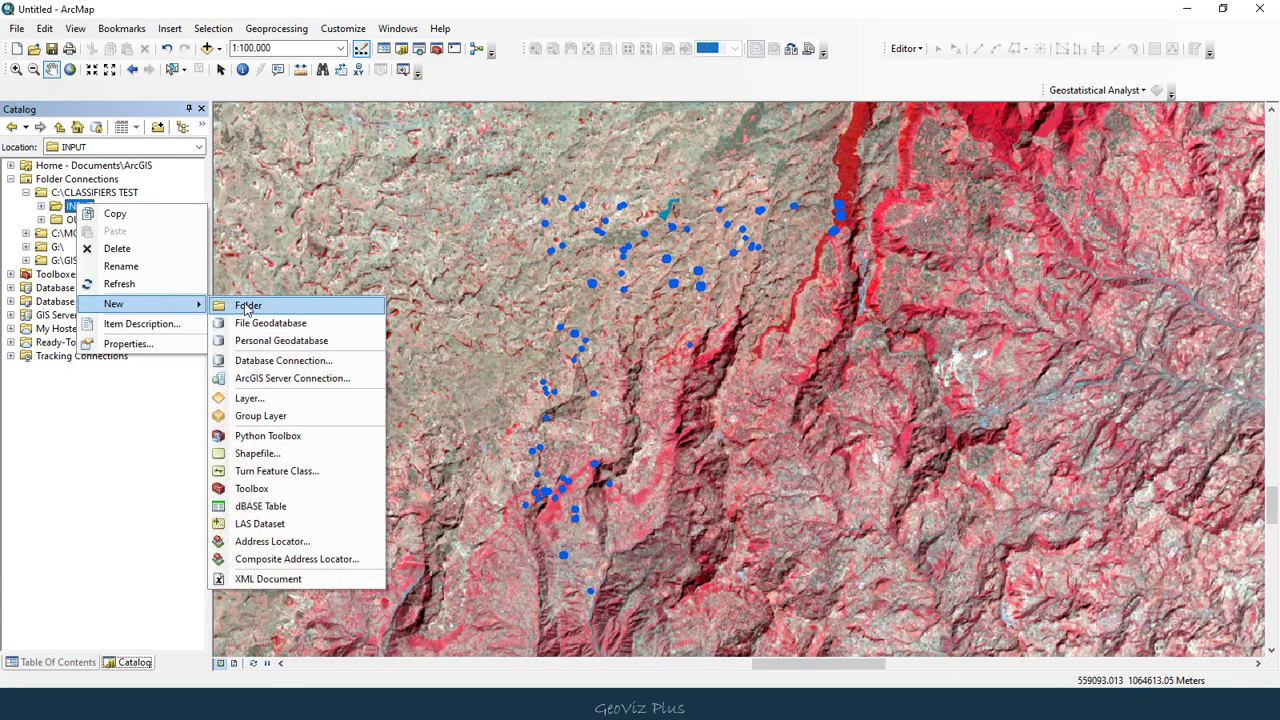
pyautogui.click(293, 458)
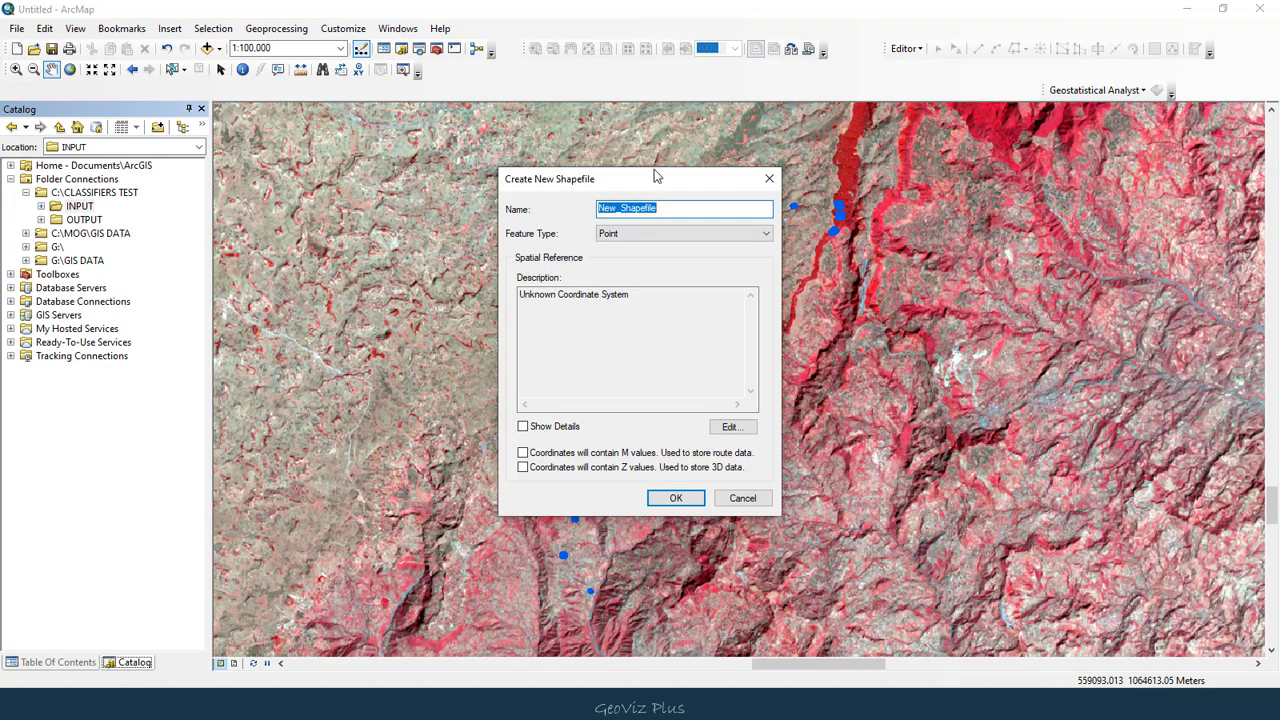
pyautogui.write('TE')
pyautogui.press('BackSpace')
pyautogui.press('BackSpace')
pyautogui.write('TE')
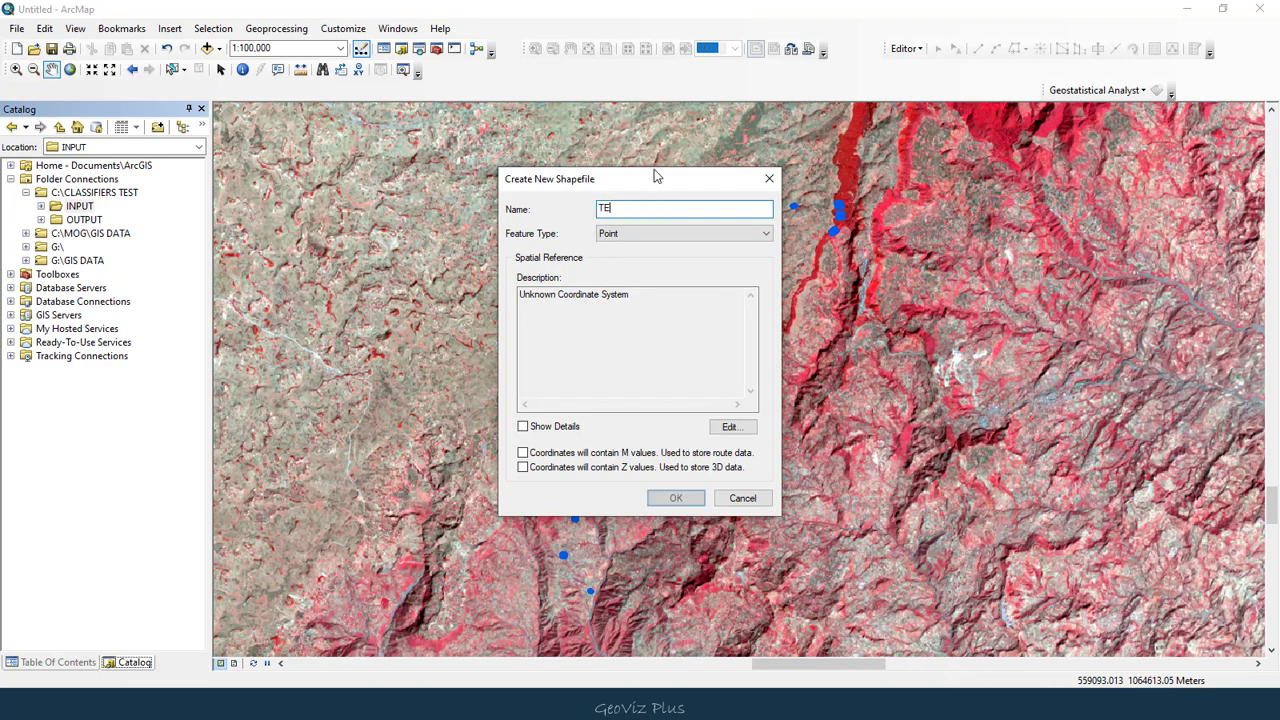
pyautogui.write('ST_AOI')
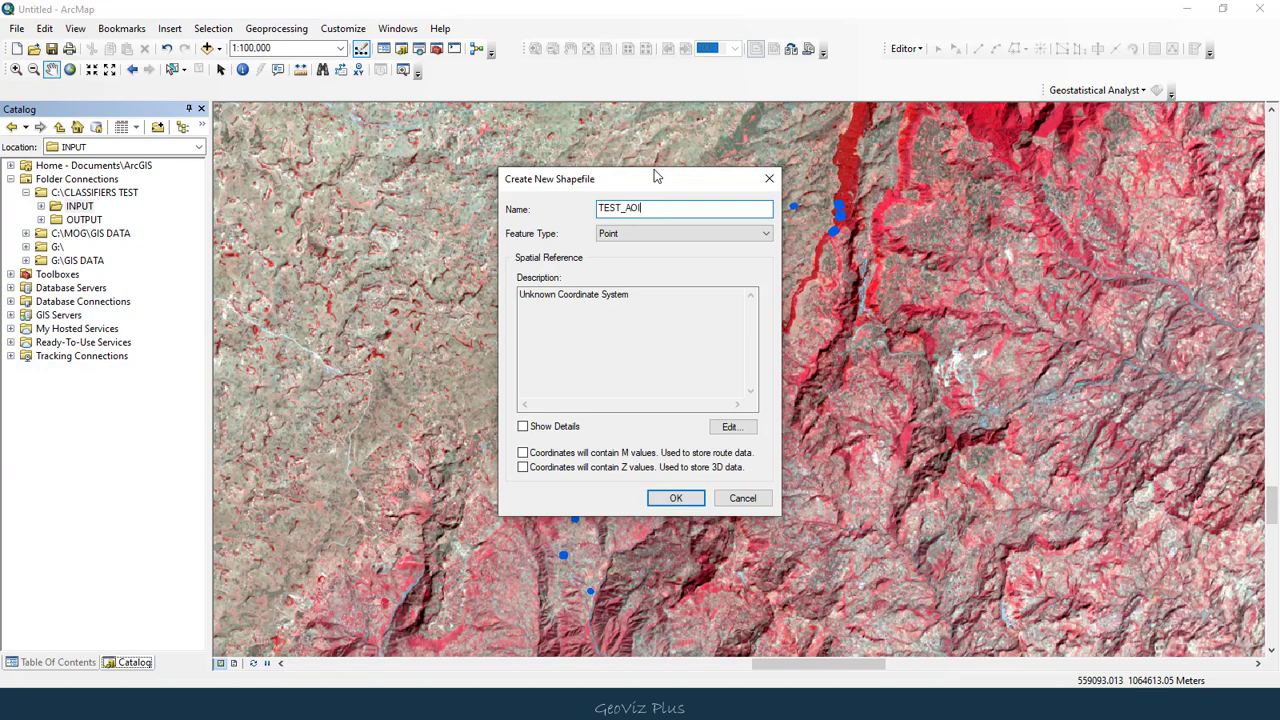
pyautogui.click(670, 235)
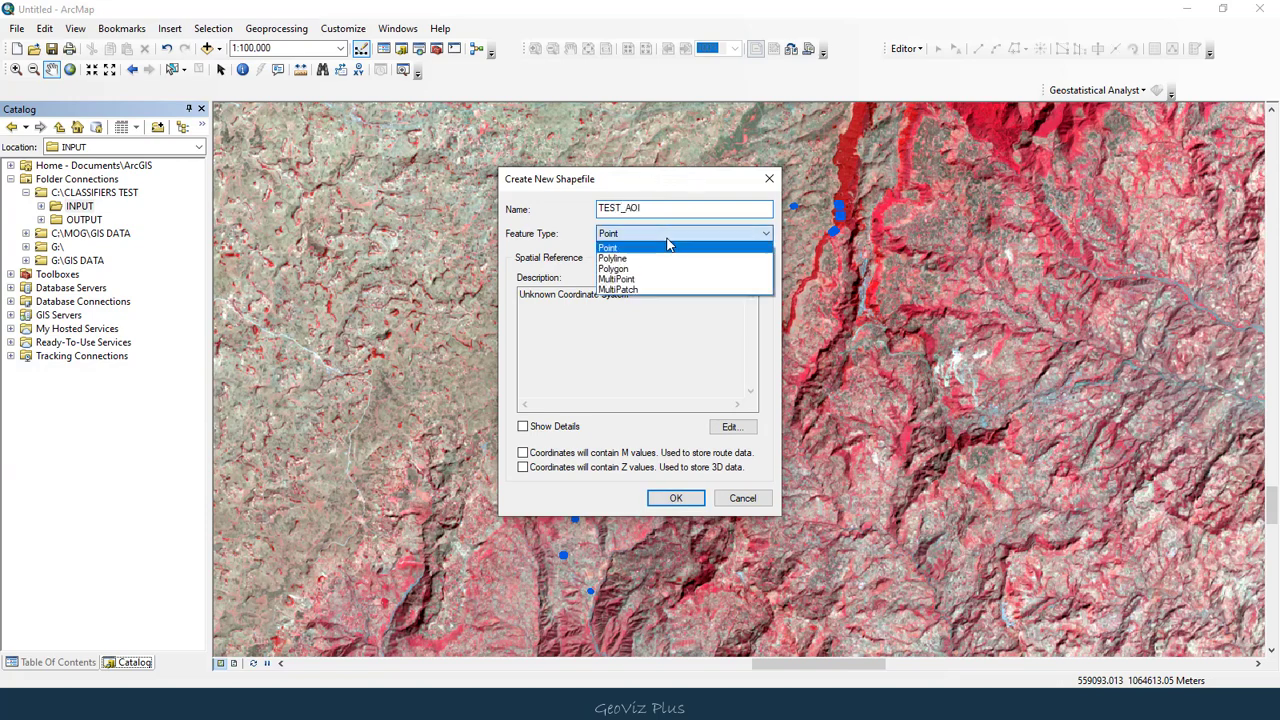
pyautogui.click(665, 269)
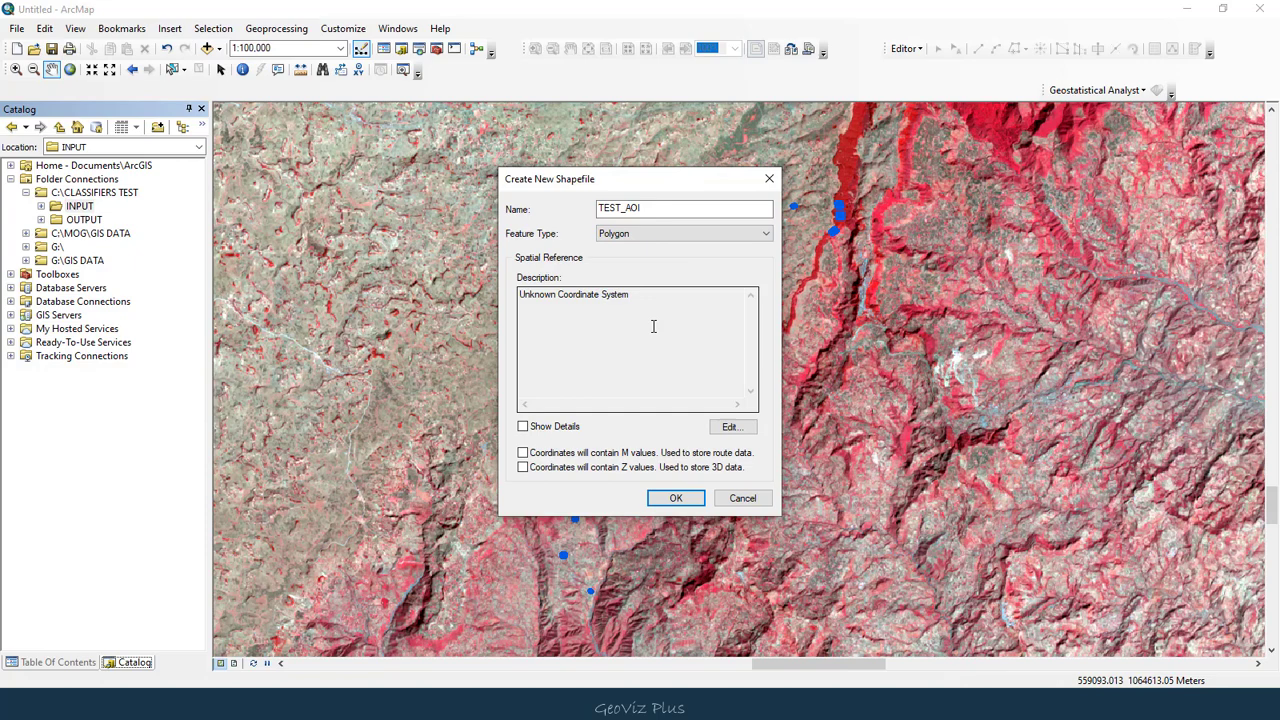
# Assign the WGS 1984 UTM Zone 37N coordinate system to the new TEST_AOI shapefile and create it
pyautogui.click(731, 427)
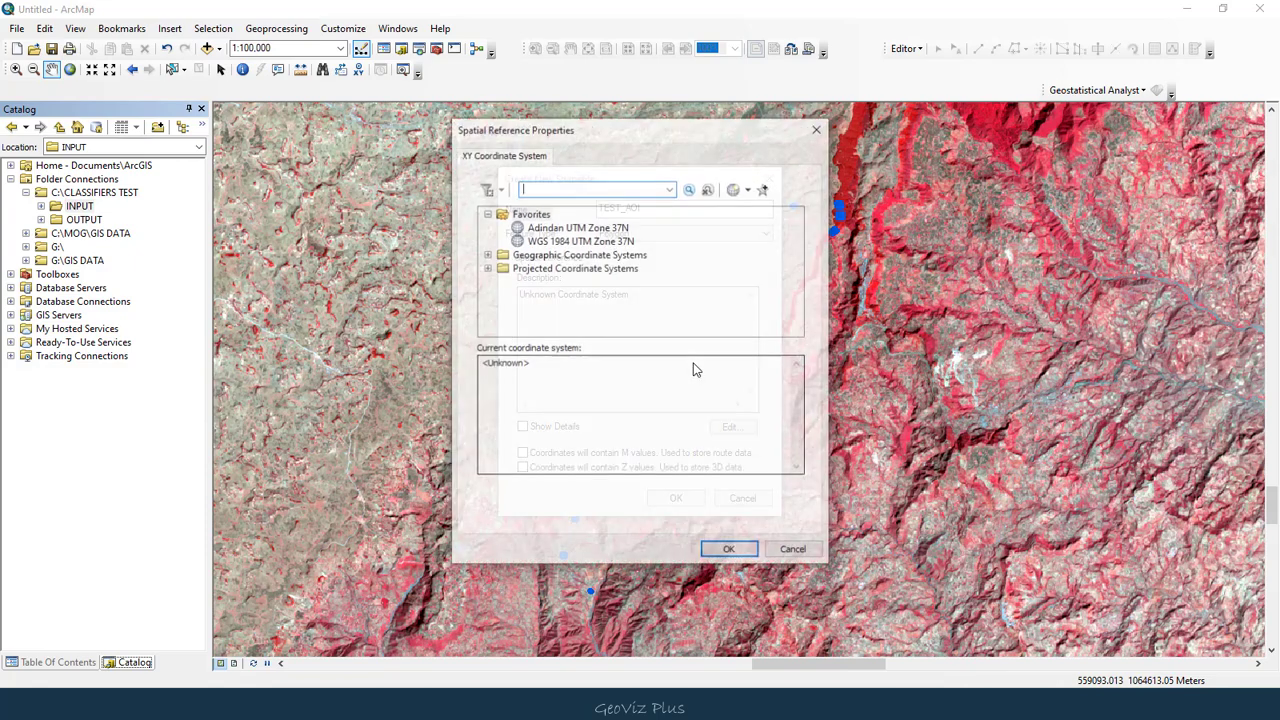
pyautogui.click(580, 241)
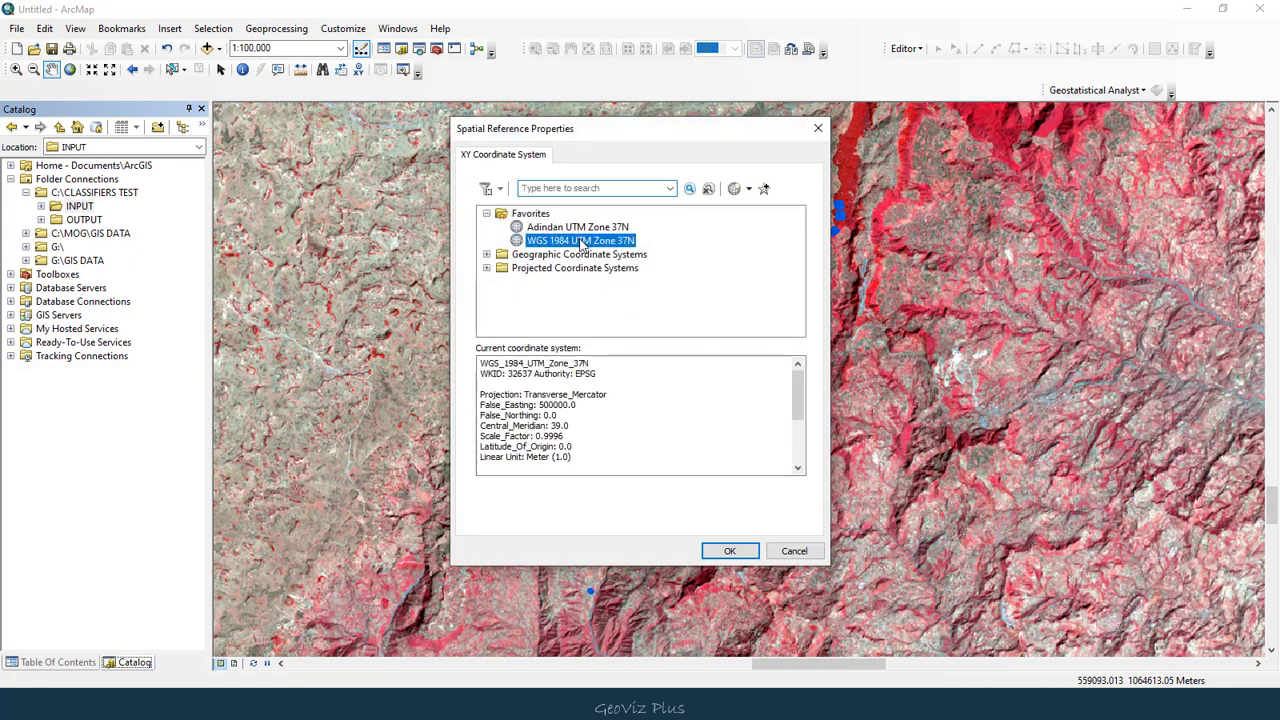
pyautogui.click(730, 552)
pyautogui.click(675, 499)
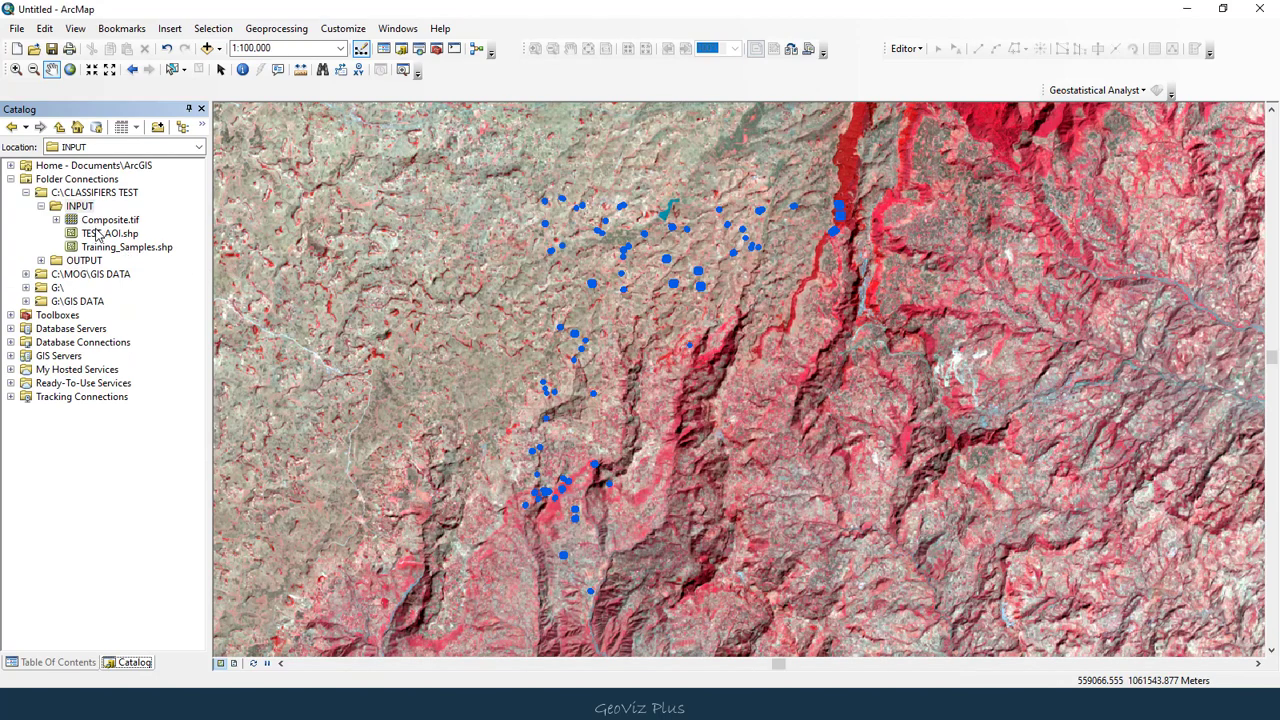
# Add TEST_AOI.shp from the INPUT folder to the map and give its topmost layer a hollow symbol with a thicker outline
pyautogui.click(108, 234)
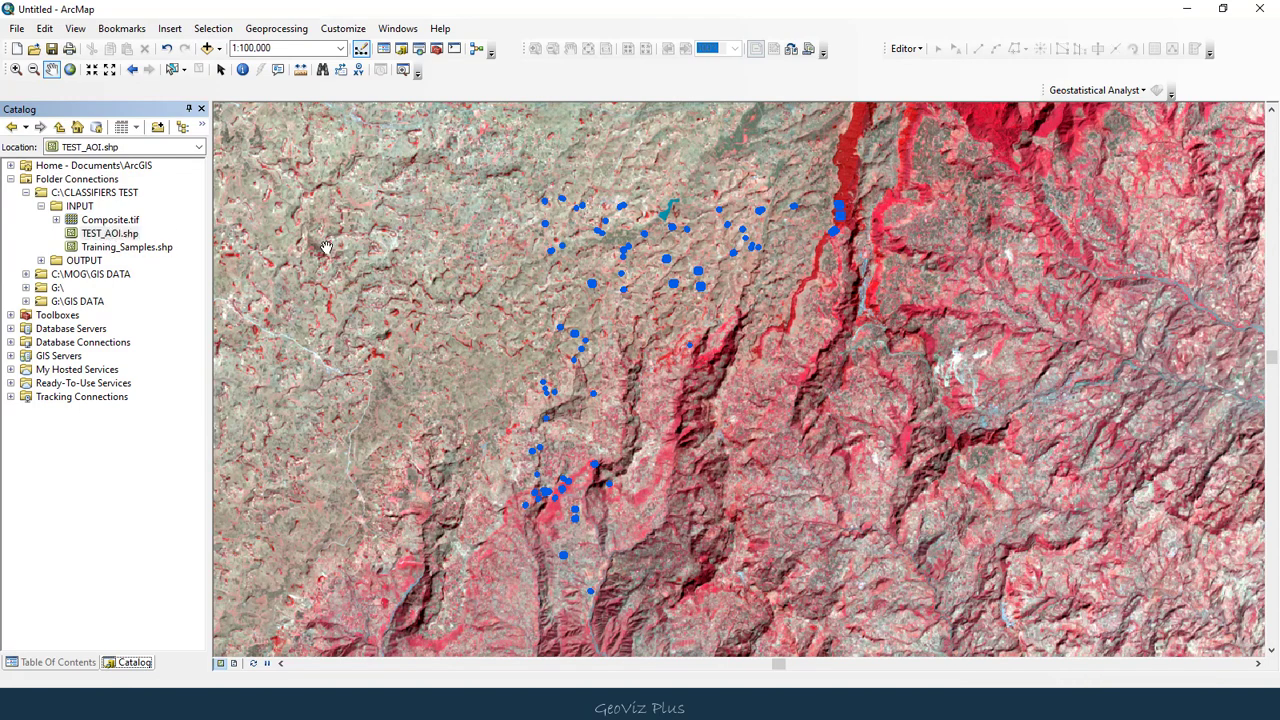
pyautogui.click(60, 662)
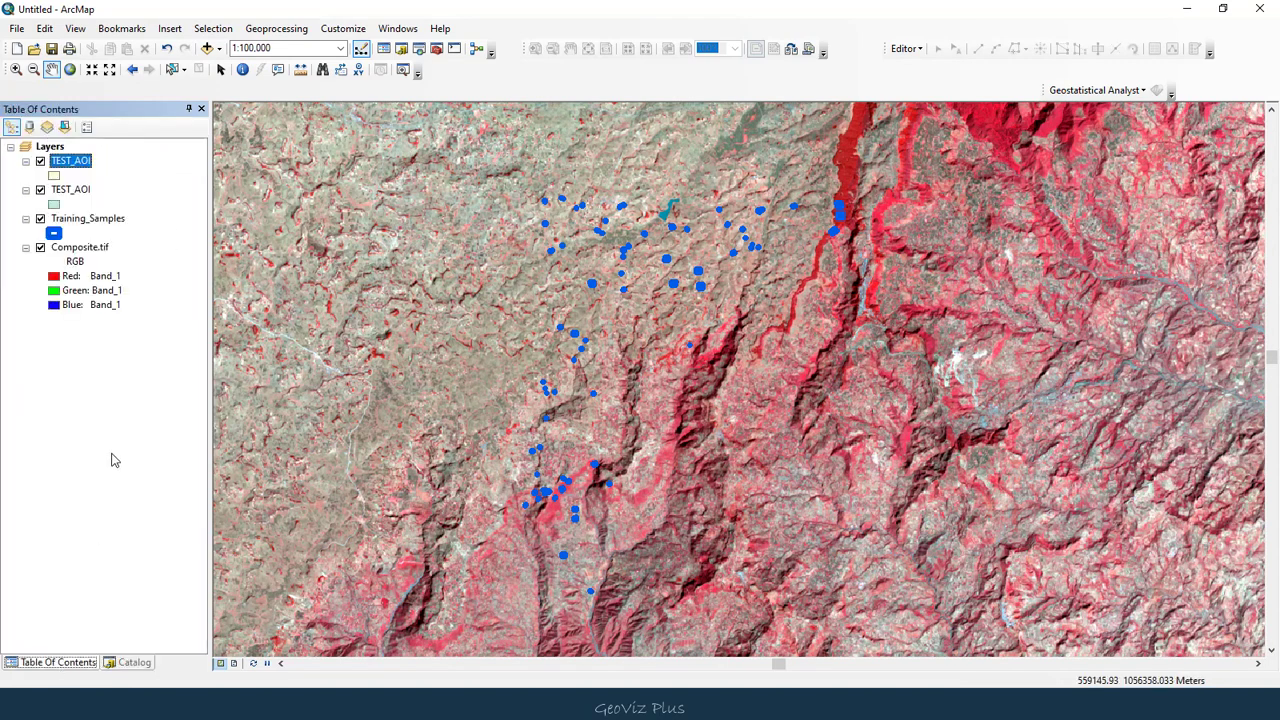
pyautogui.click(54, 176)
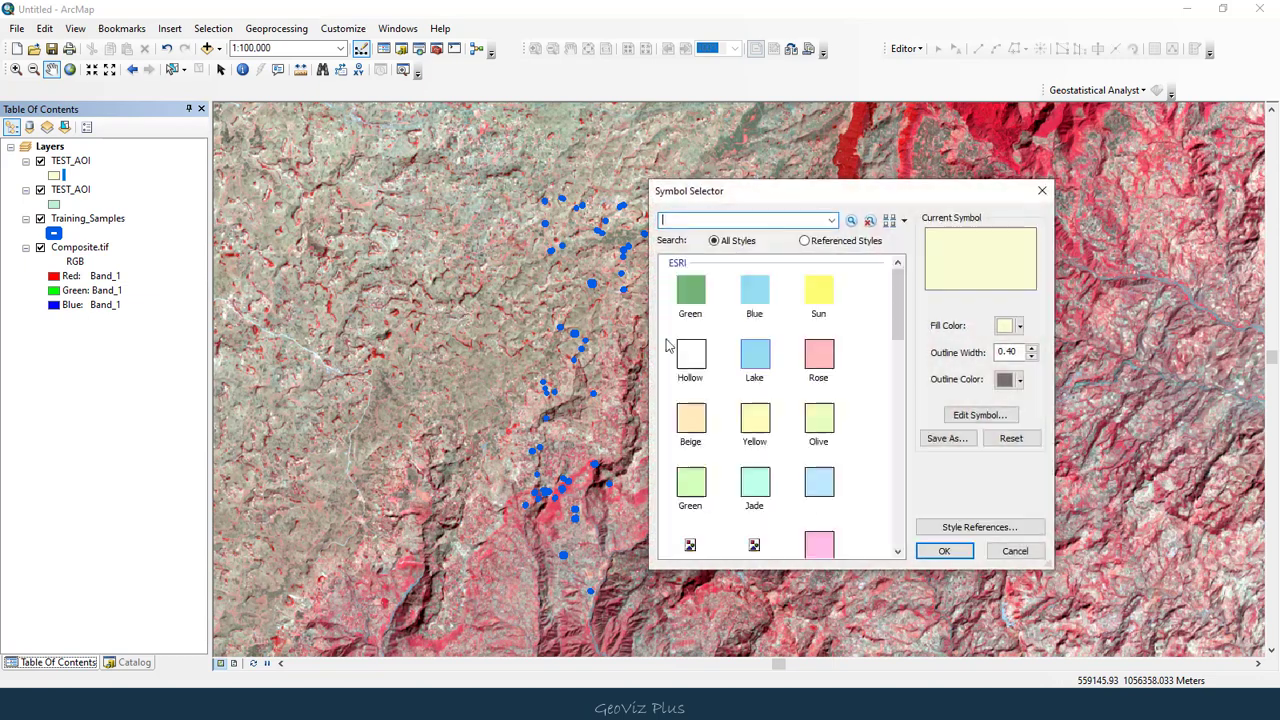
pyautogui.click(690, 355)
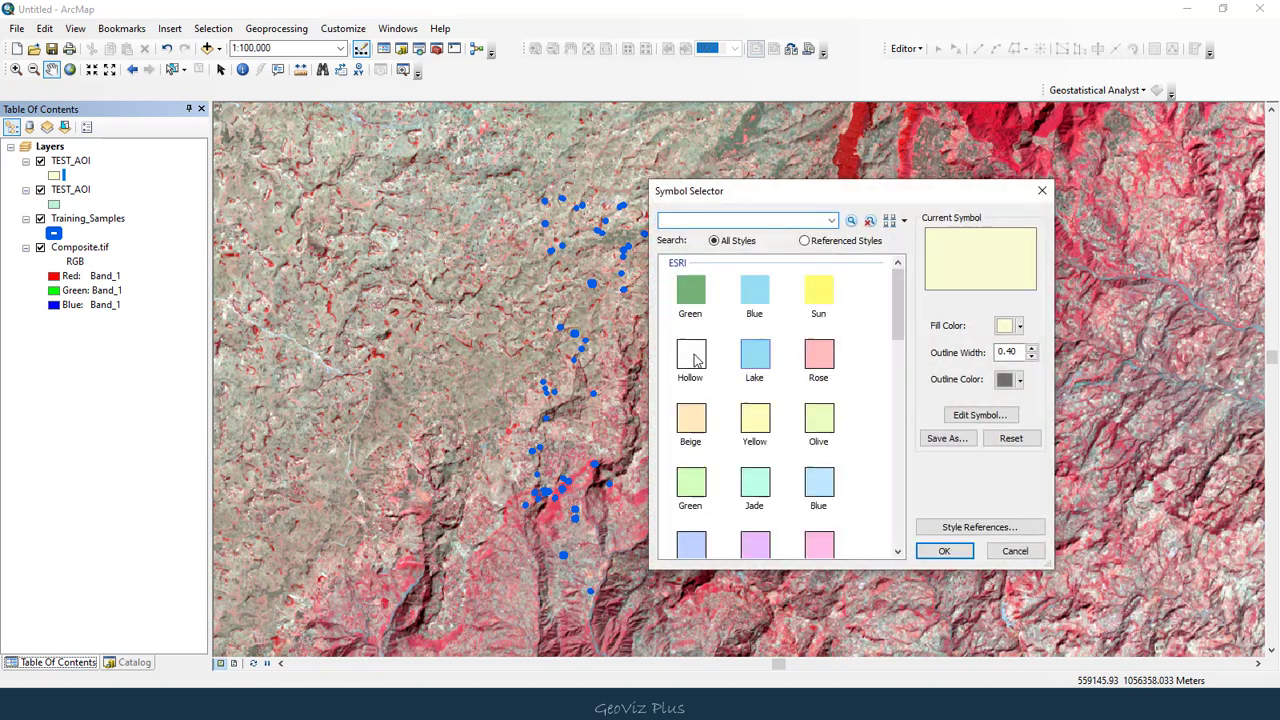
pyautogui.click(1033, 348)
pyautogui.click(944, 551)
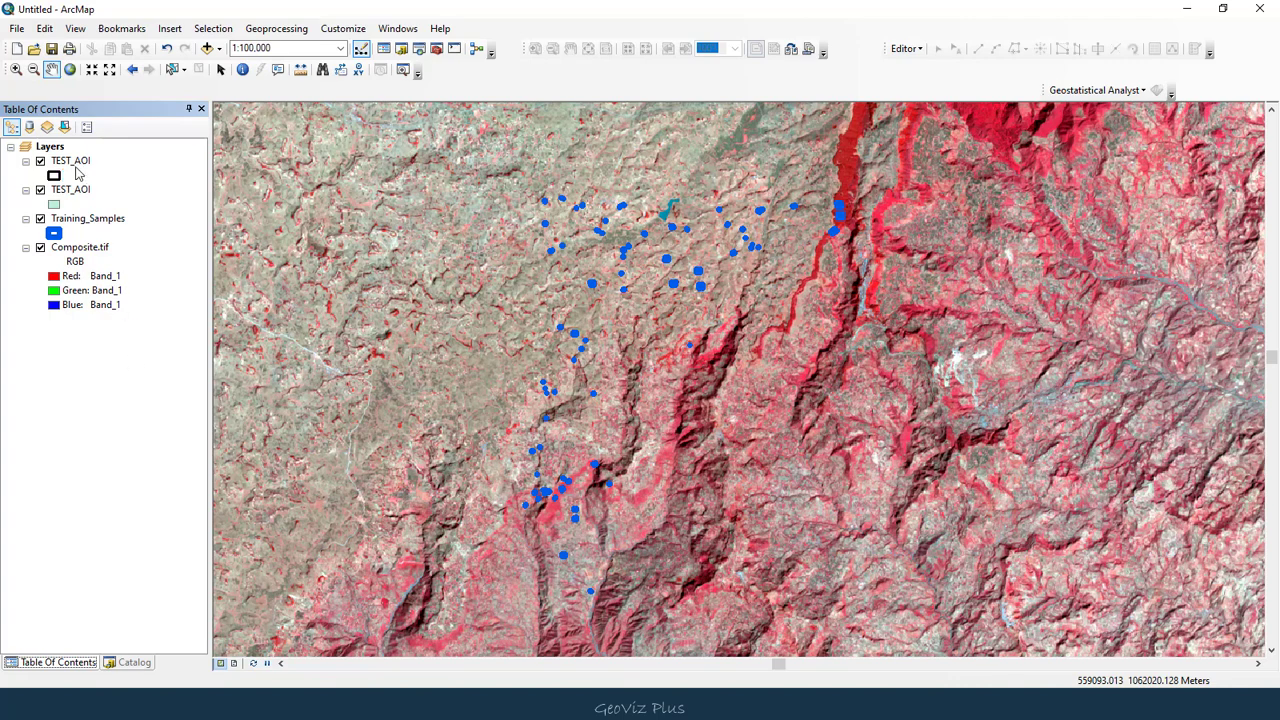
# Start editing and draw a six-vertex TEST_AOI polygon, about 12.4 km by 15.3 km, around all the training samples
pyautogui.click(910, 48)
pyautogui.click(930, 66)
pyautogui.click(1196, 49)
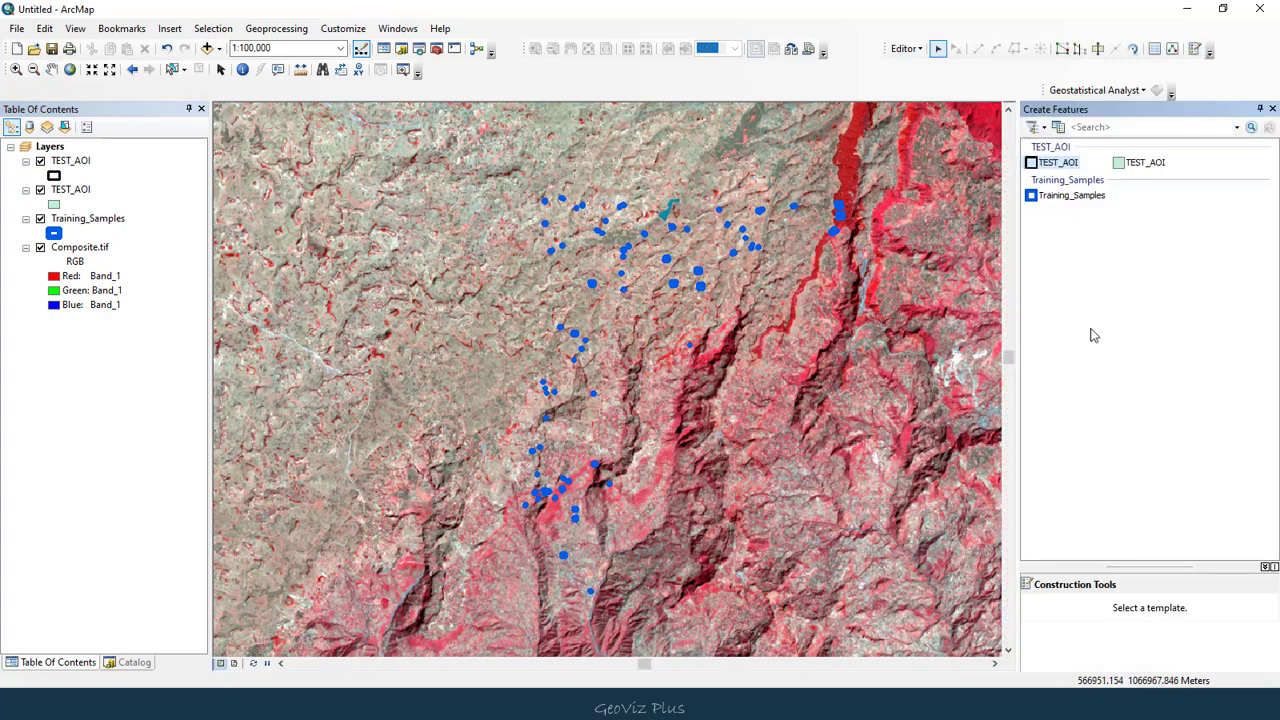
pyautogui.click(1062, 168)
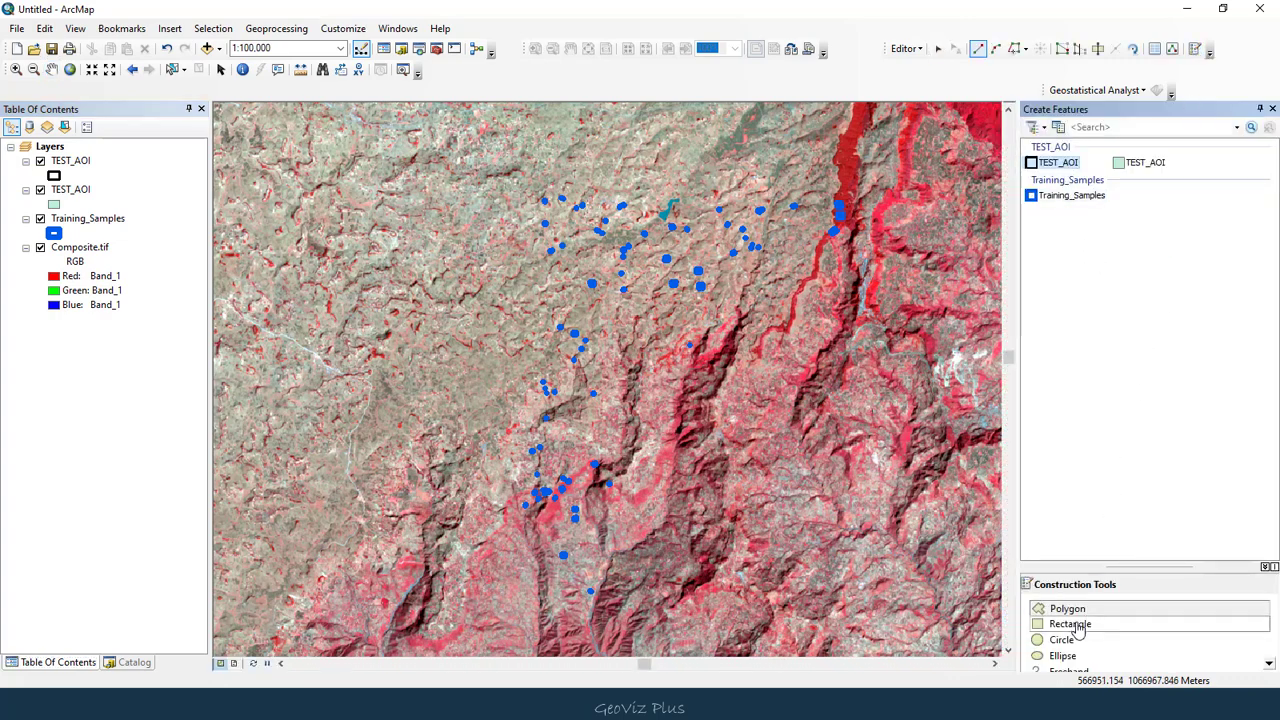
pyautogui.click(1086, 609)
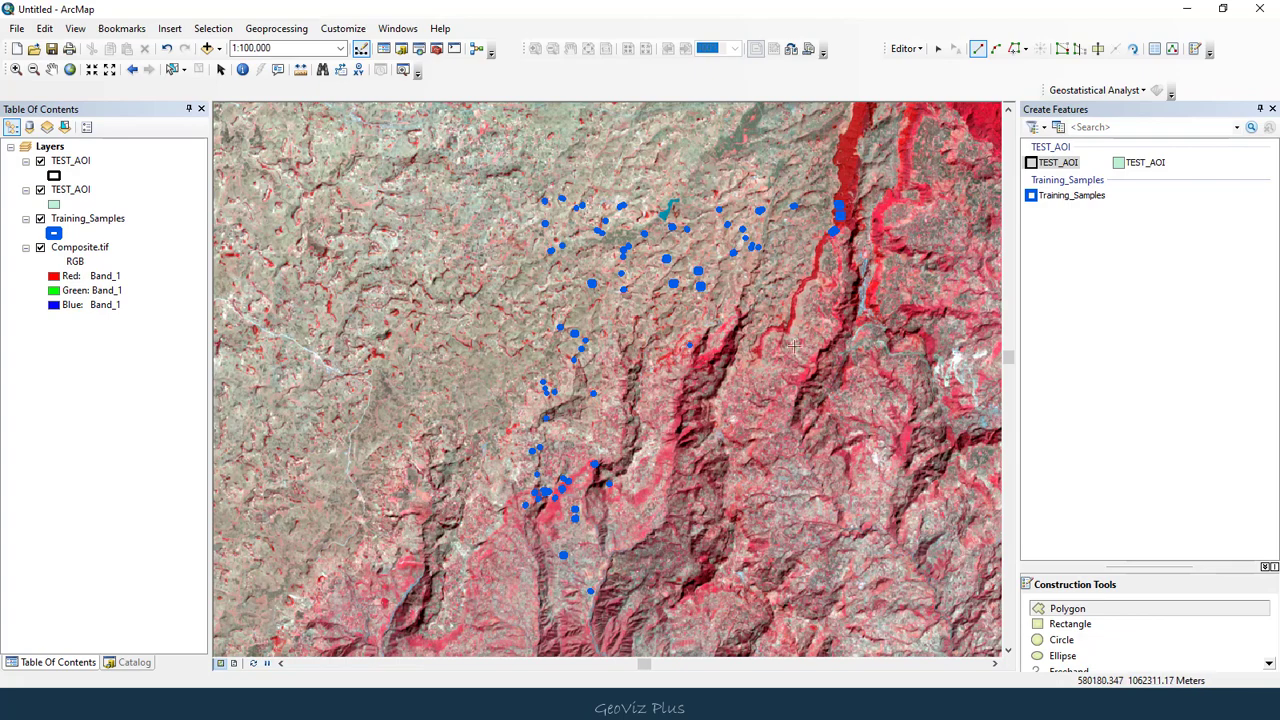
pyautogui.click(502, 614)
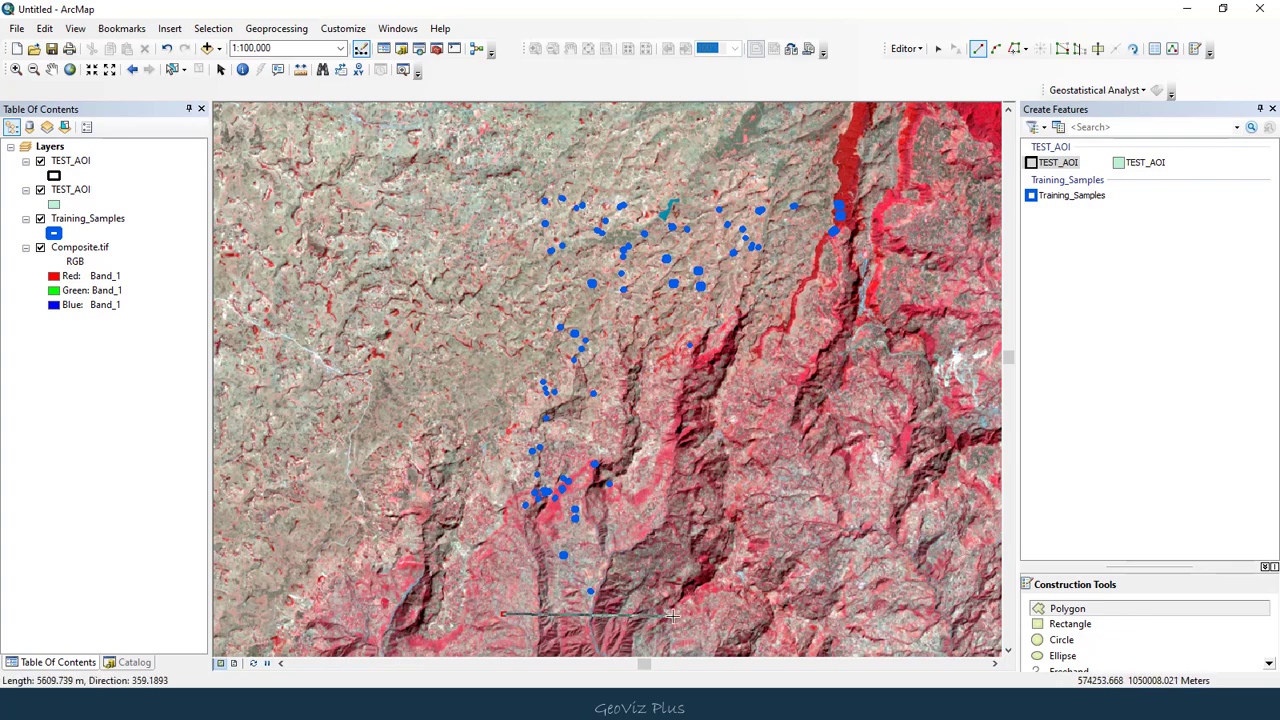
pyautogui.click(684, 616)
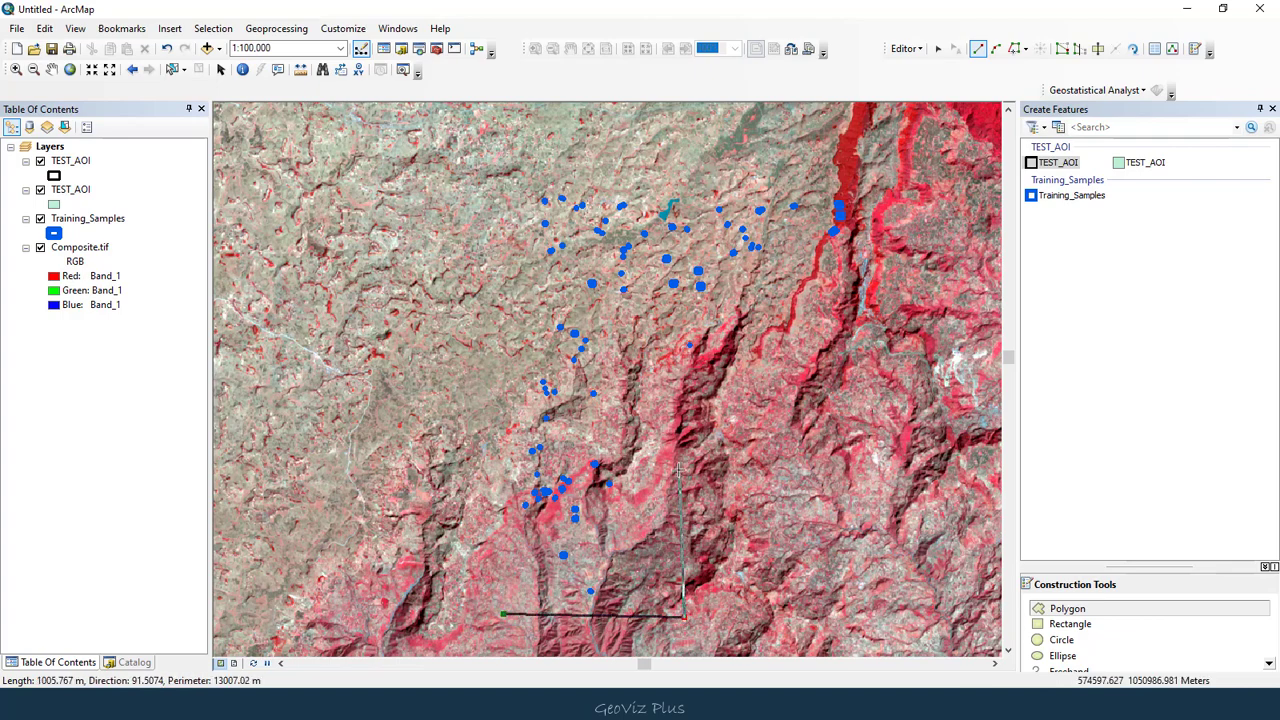
pyautogui.click(689, 397)
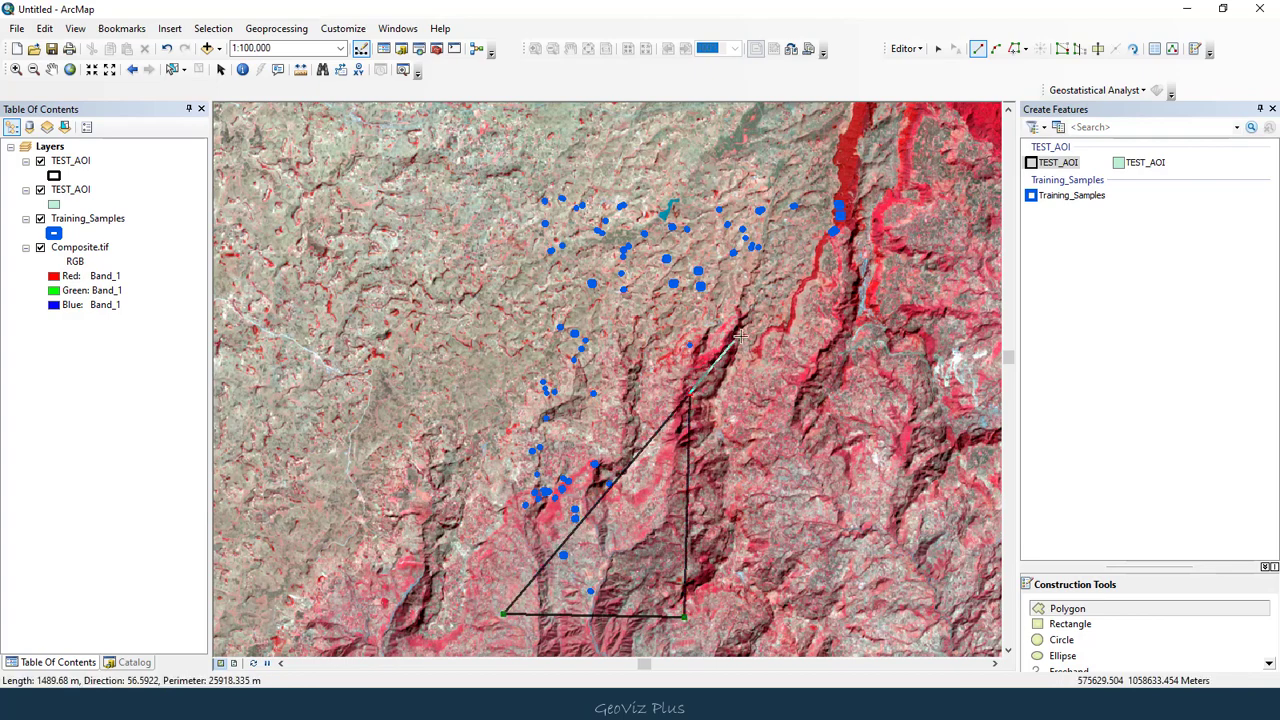
pyautogui.click(872, 242)
pyautogui.click(871, 159)
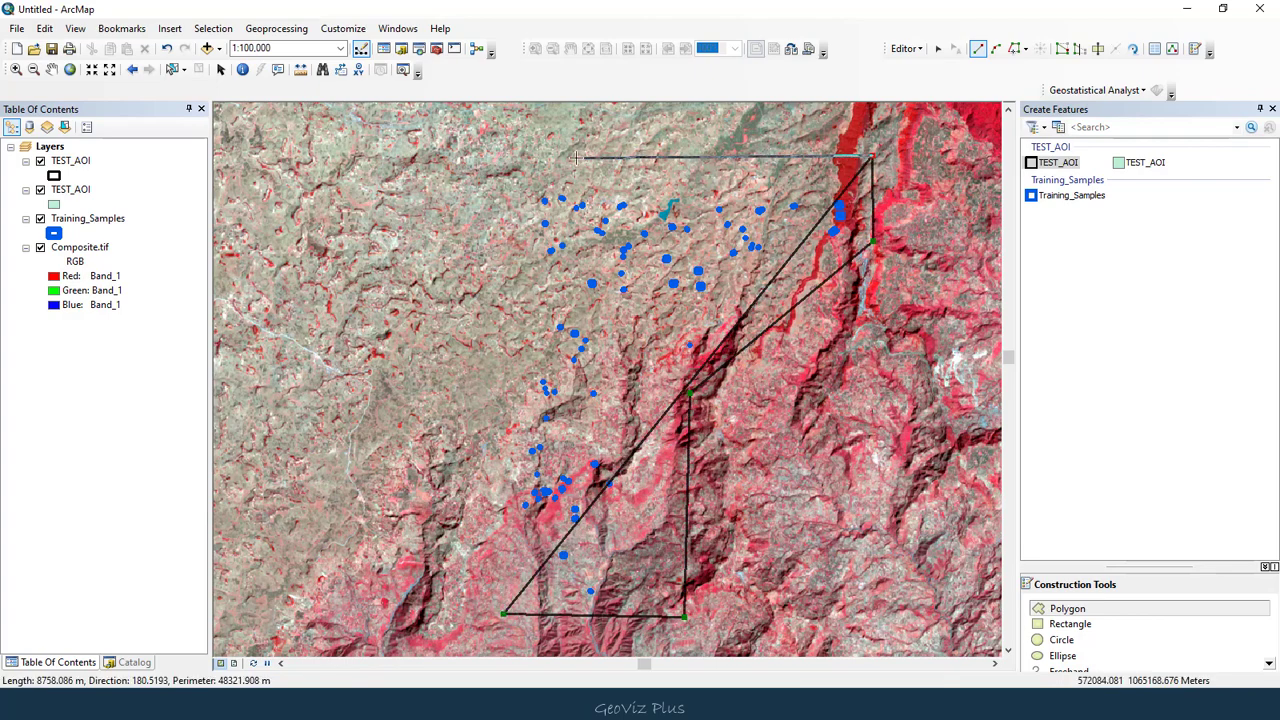
pyautogui.doubleClick(497, 157)
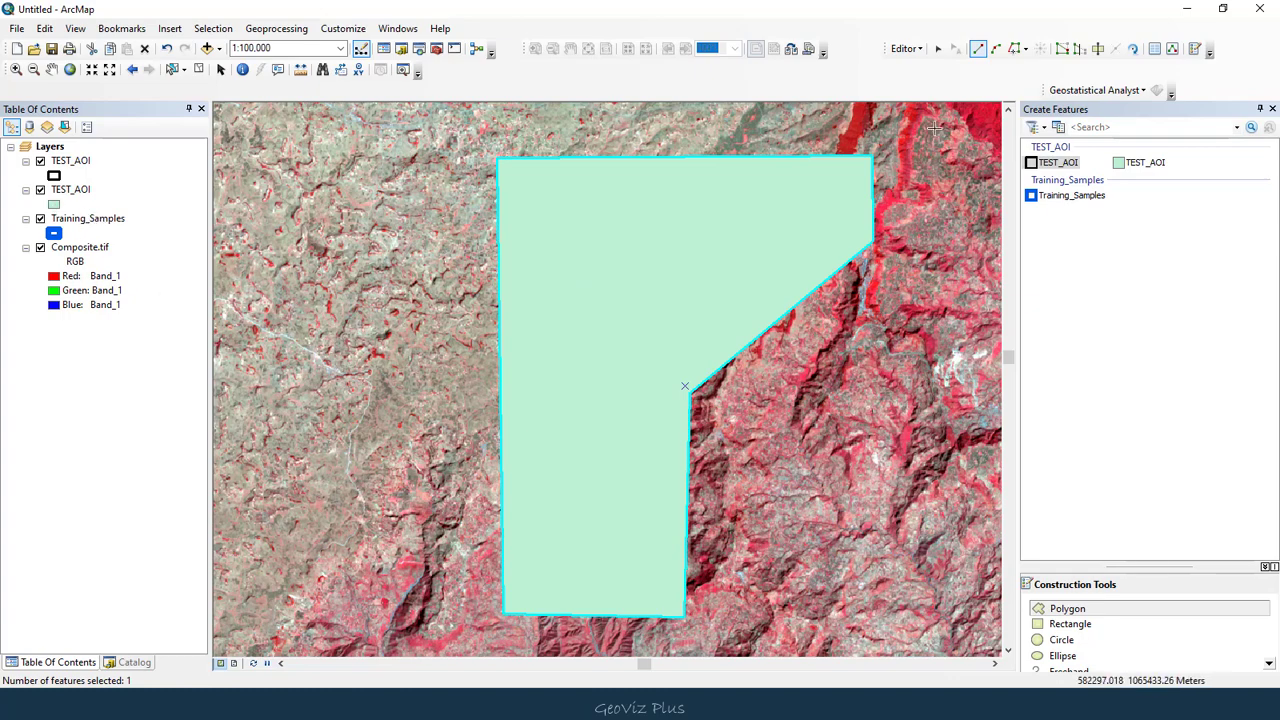
# Close the feature creation pane, save the TEST_AOI polygon edits and end the edit session
pyautogui.click(1273, 110)
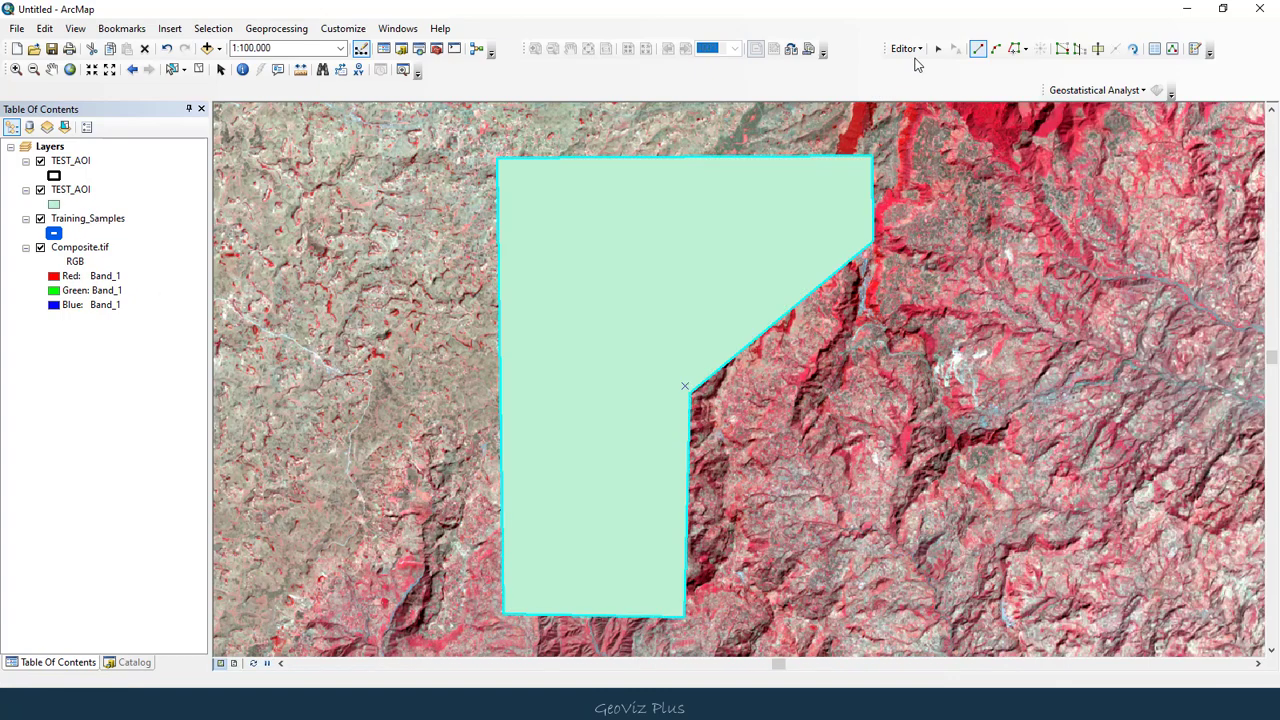
pyautogui.click(910, 49)
pyautogui.click(933, 104)
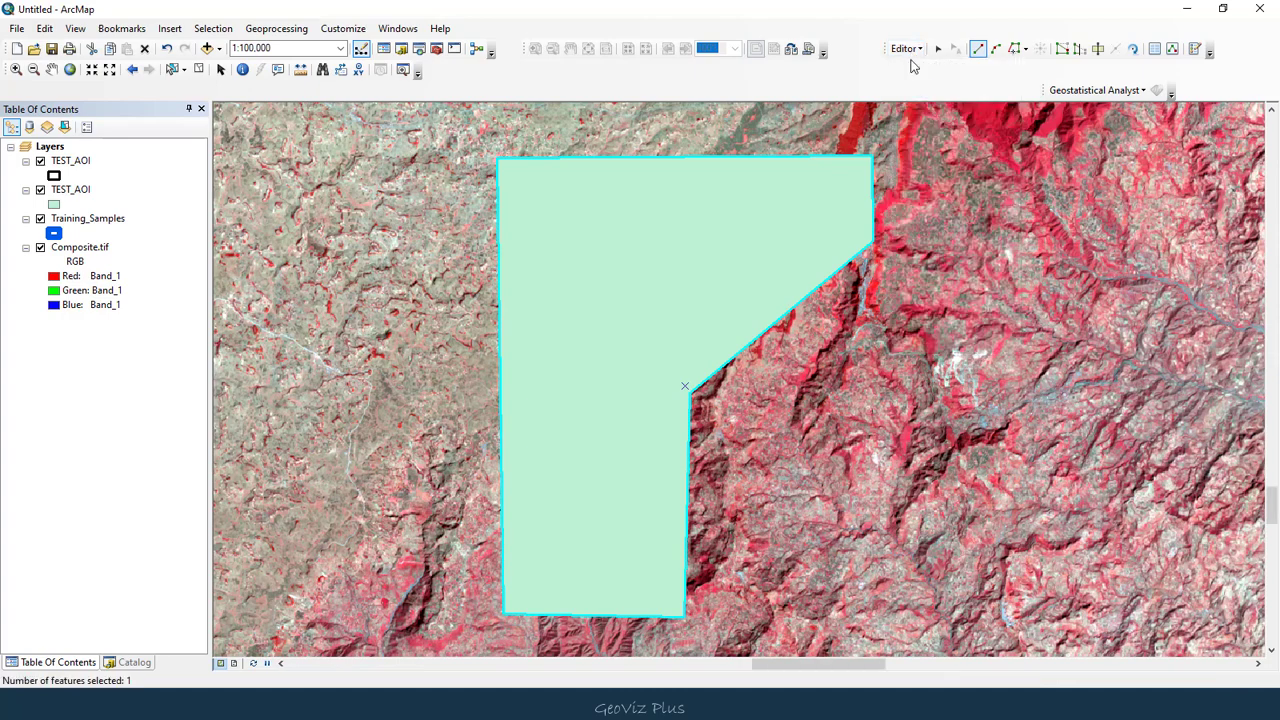
pyautogui.click(907, 48)
pyautogui.click(920, 85)
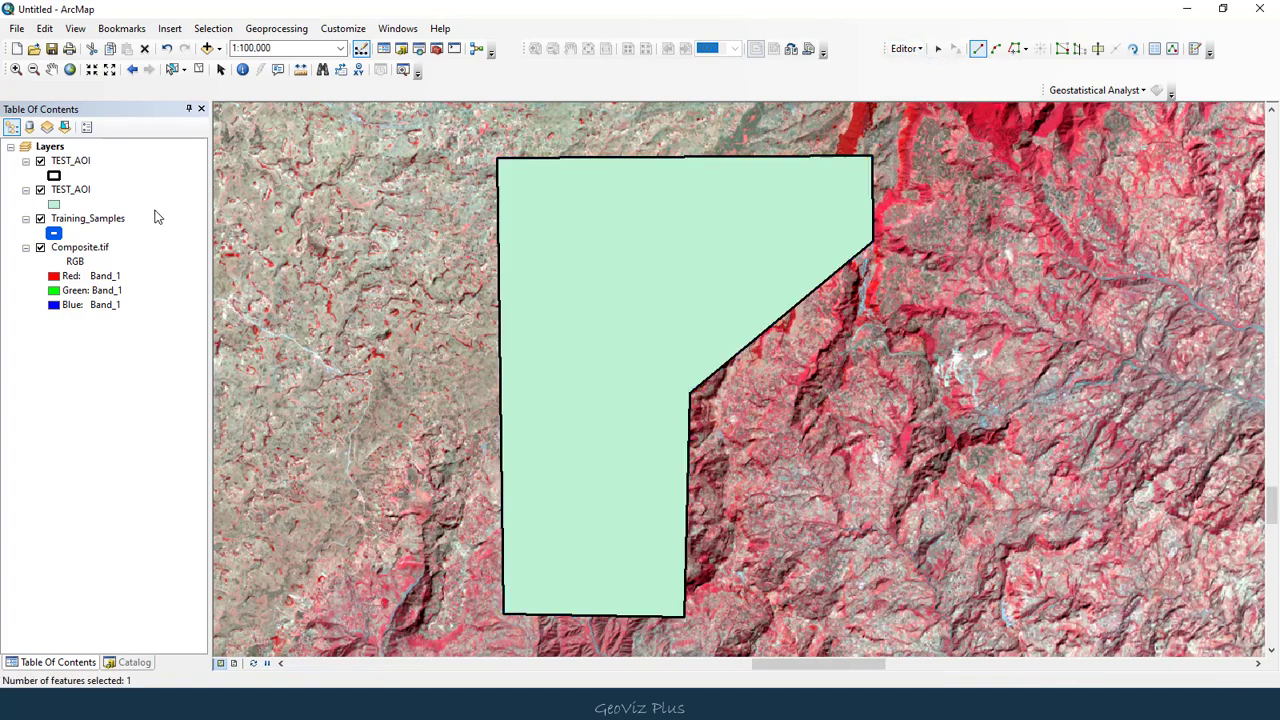
# Hide the topmost TEST_AOI layer and set the green TEST_AOI layer's symbol to Hollow with an outline width of 2
pyautogui.click(40, 162)
pyautogui.click(55, 205)
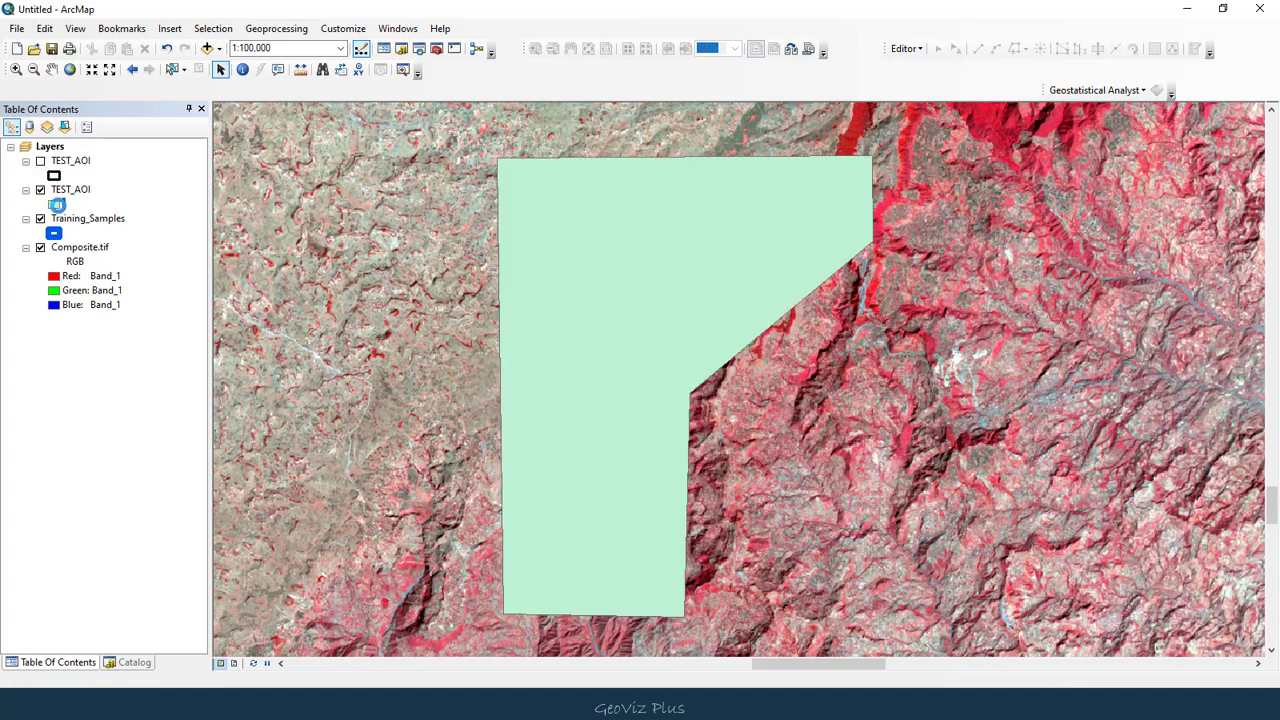
pyautogui.click(690, 362)
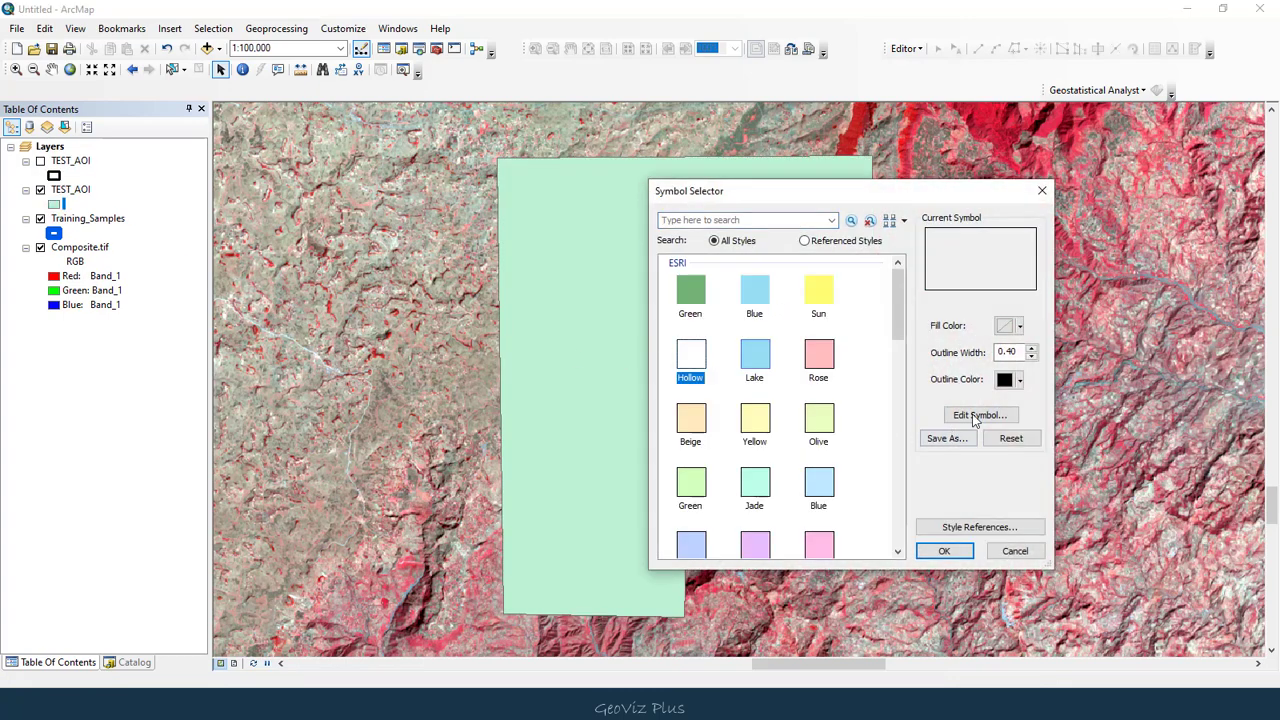
pyautogui.click(1033, 348)
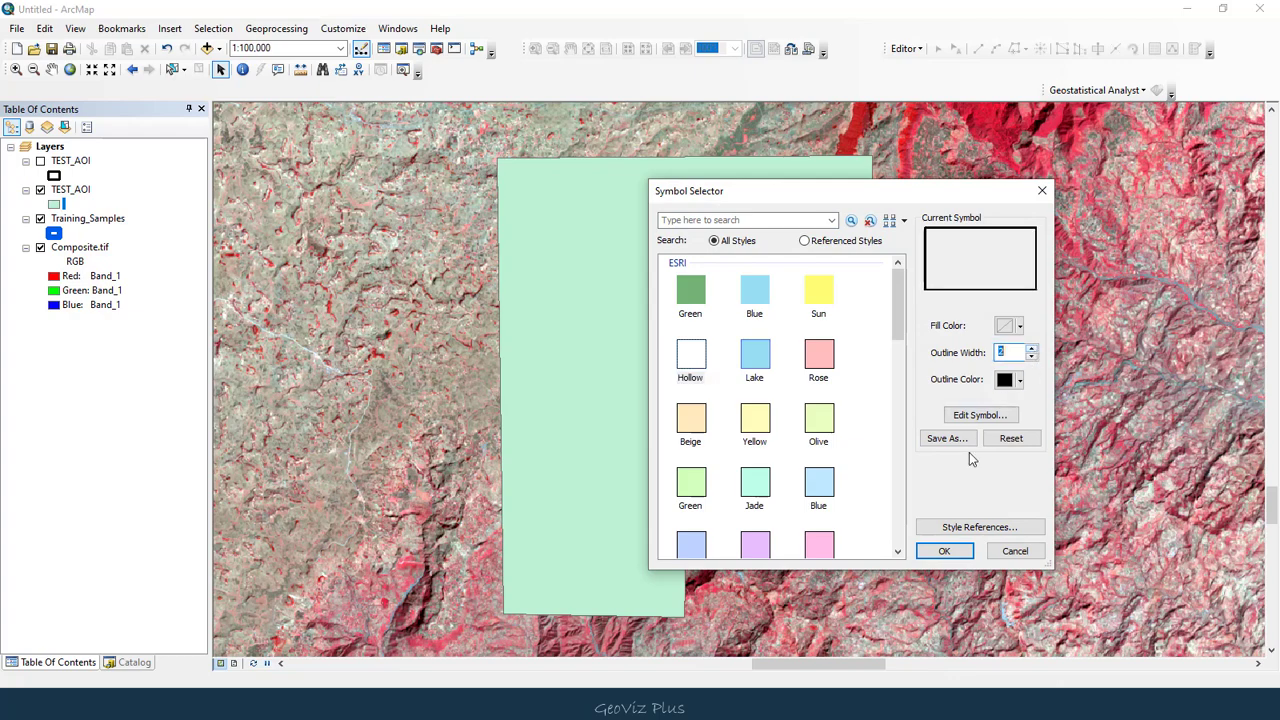
pyautogui.click(944, 551)
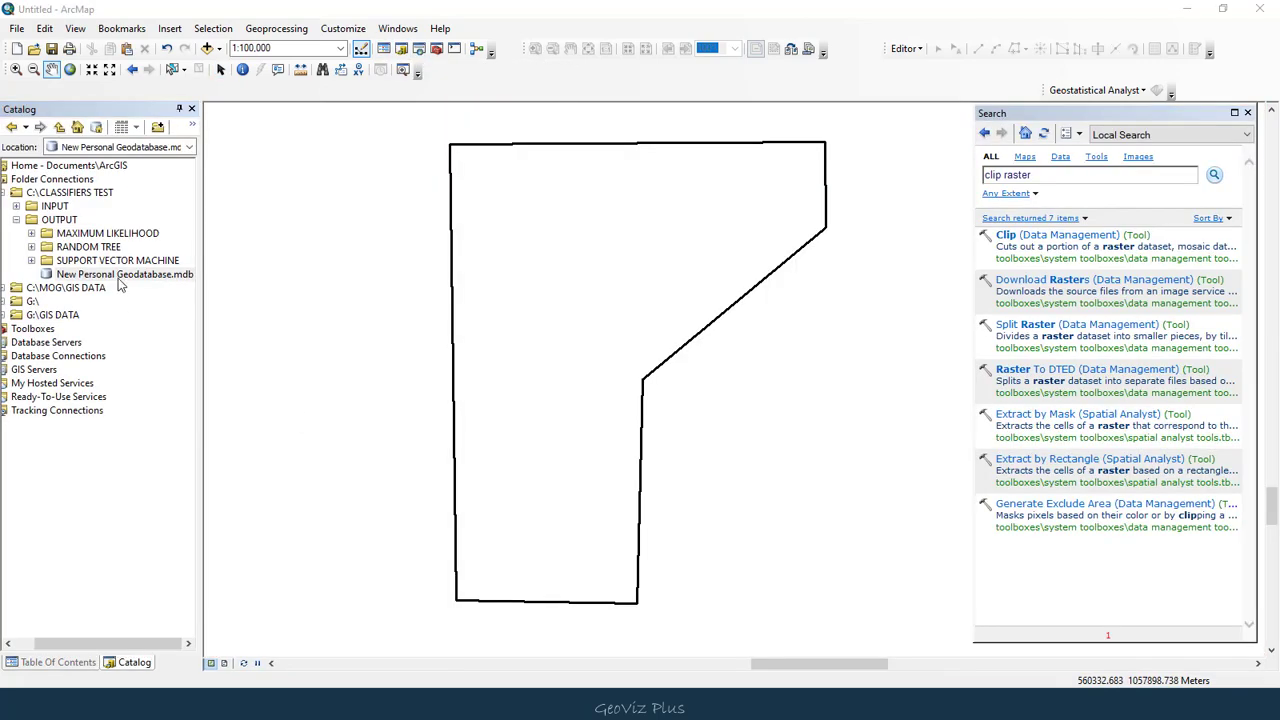
# Rename the new personal geodatabase in the OUTPUT folder to PGD
pyautogui.click(112, 275)
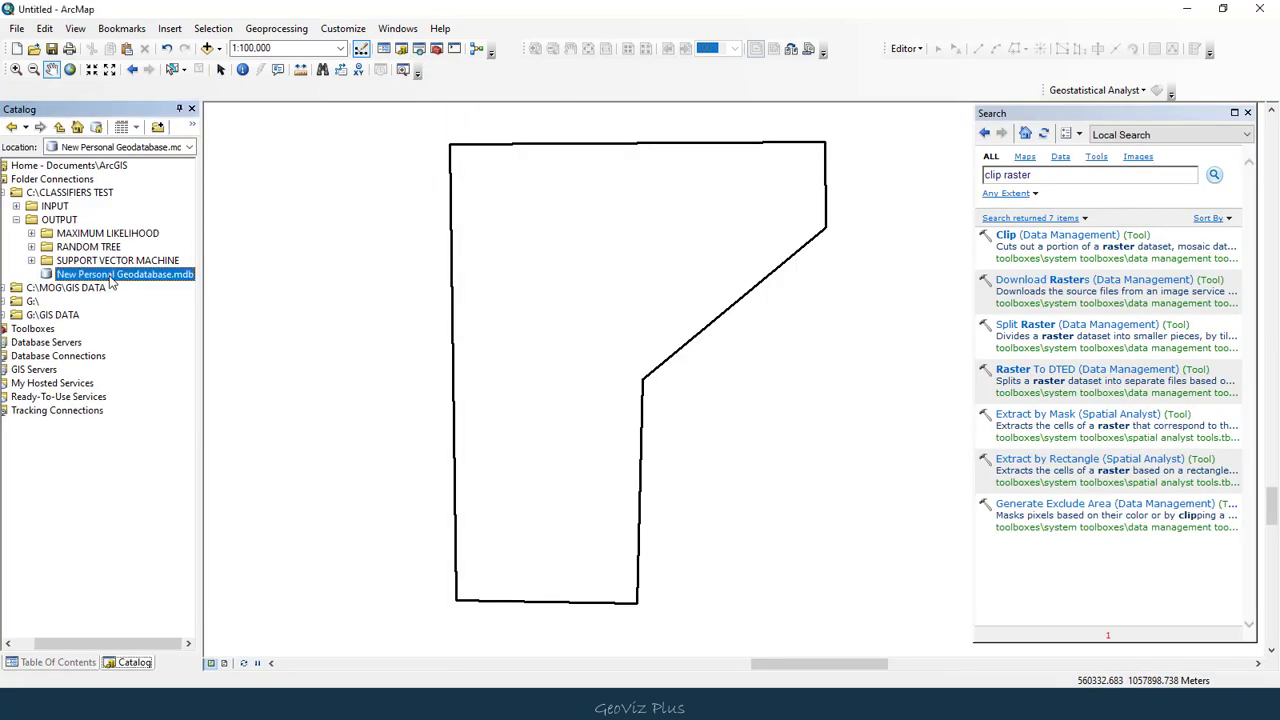
pyautogui.press('BackSpace')
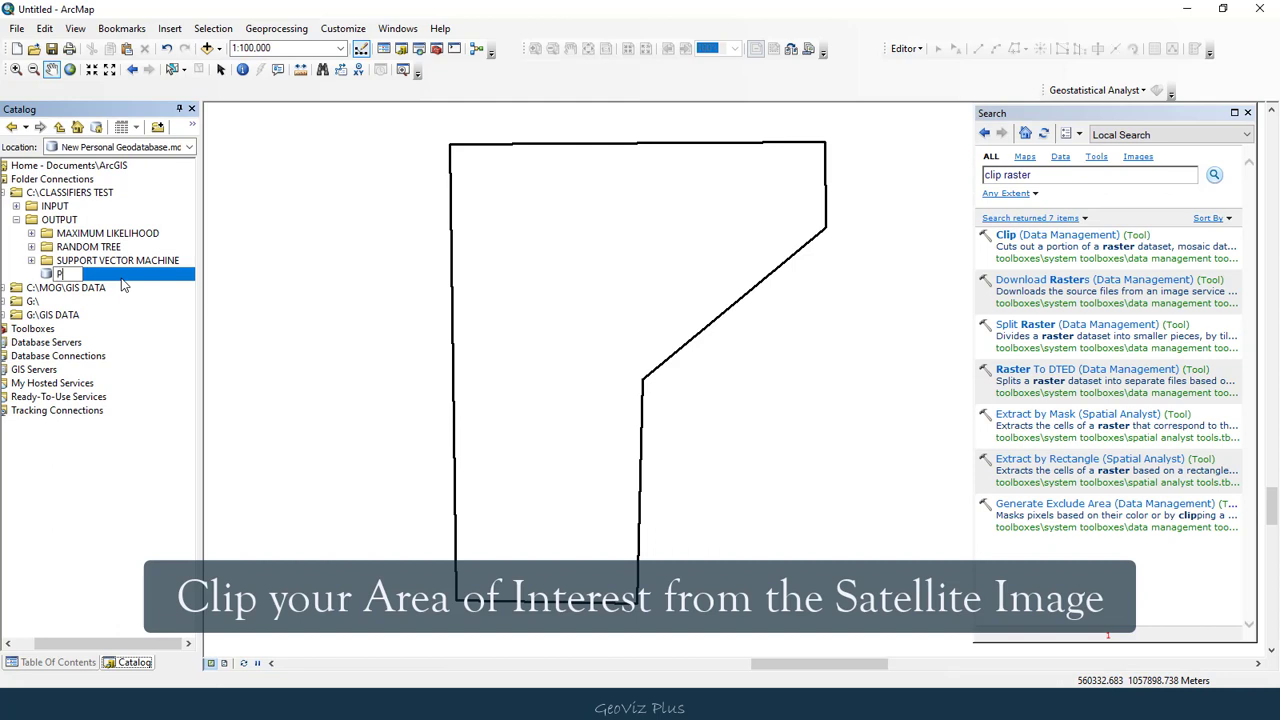
pyautogui.press('Return')
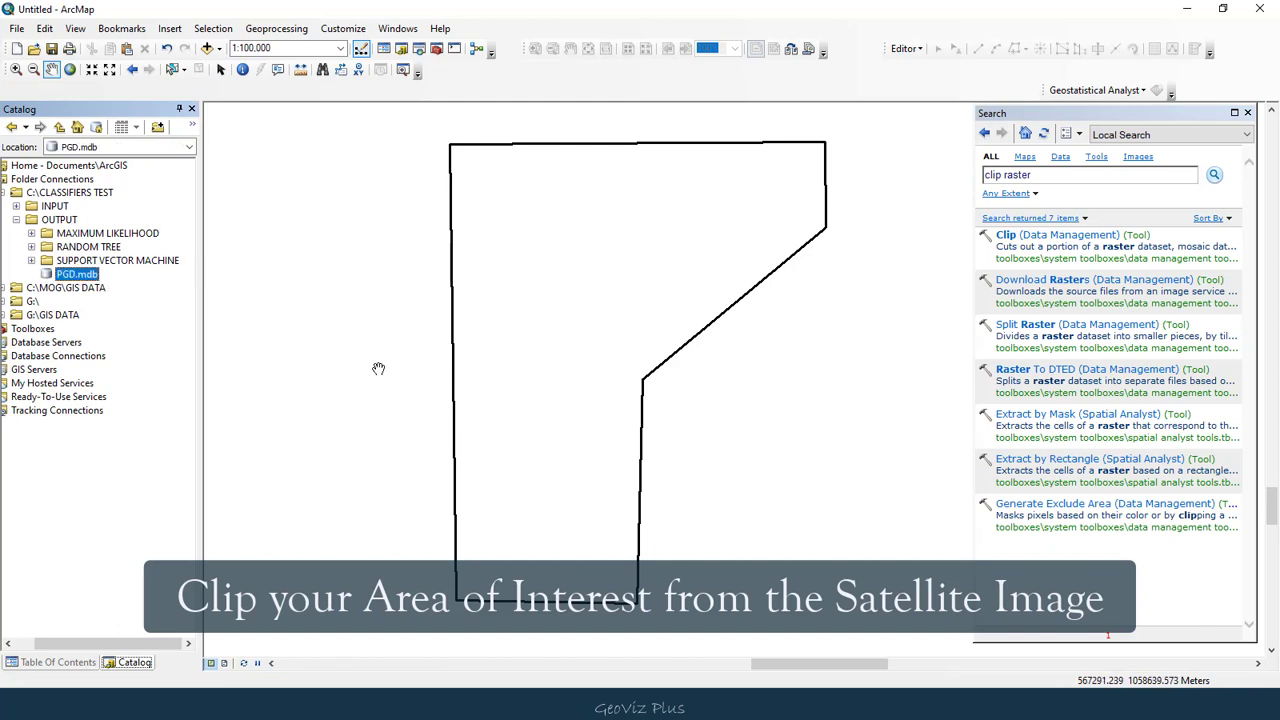
# Set up the Clip raster tool with Composite.tif as input, TEST_AOI as output extent and the input features as clipping geometry
pyautogui.click(1060, 236)
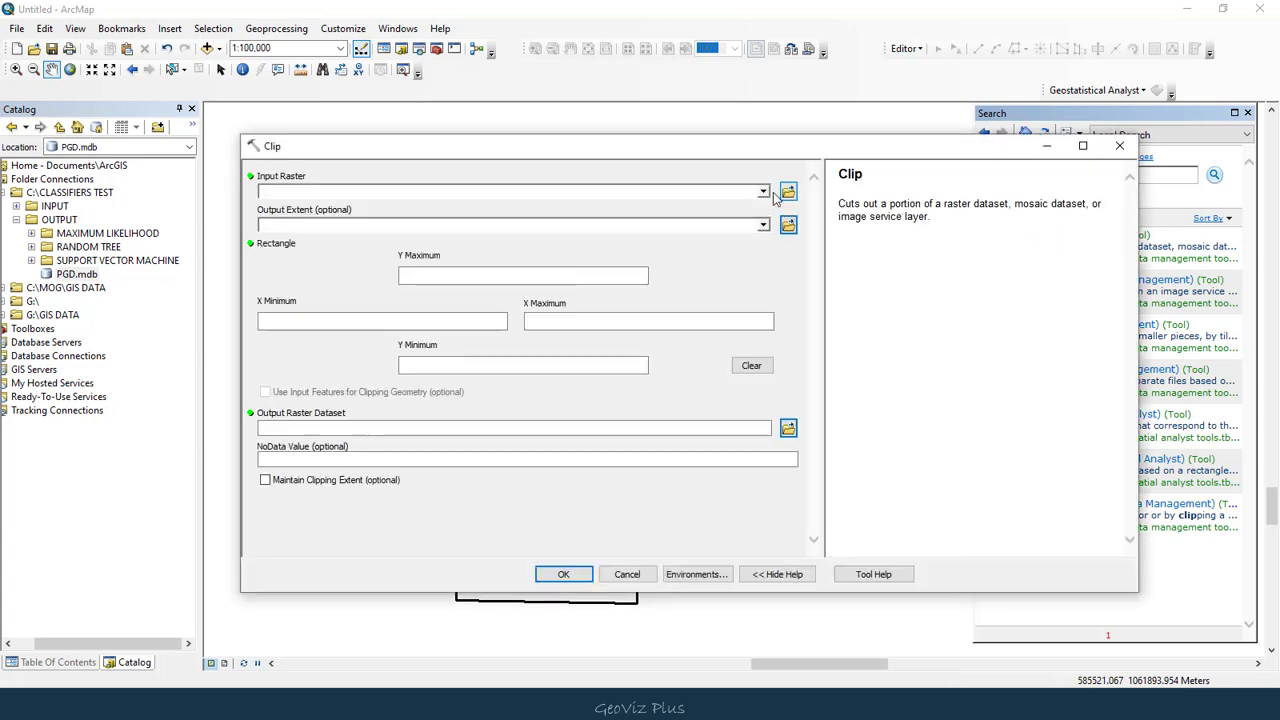
pyautogui.click(763, 191)
pyautogui.click(644, 241)
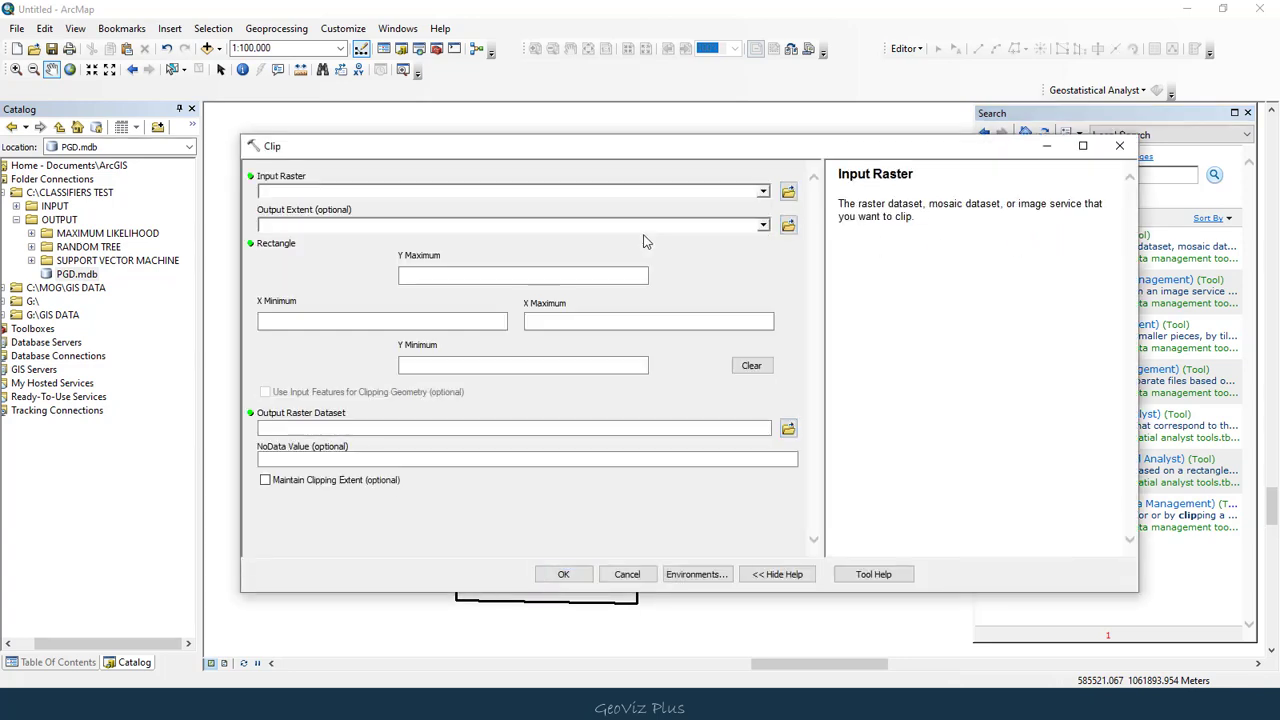
pyautogui.click(763, 226)
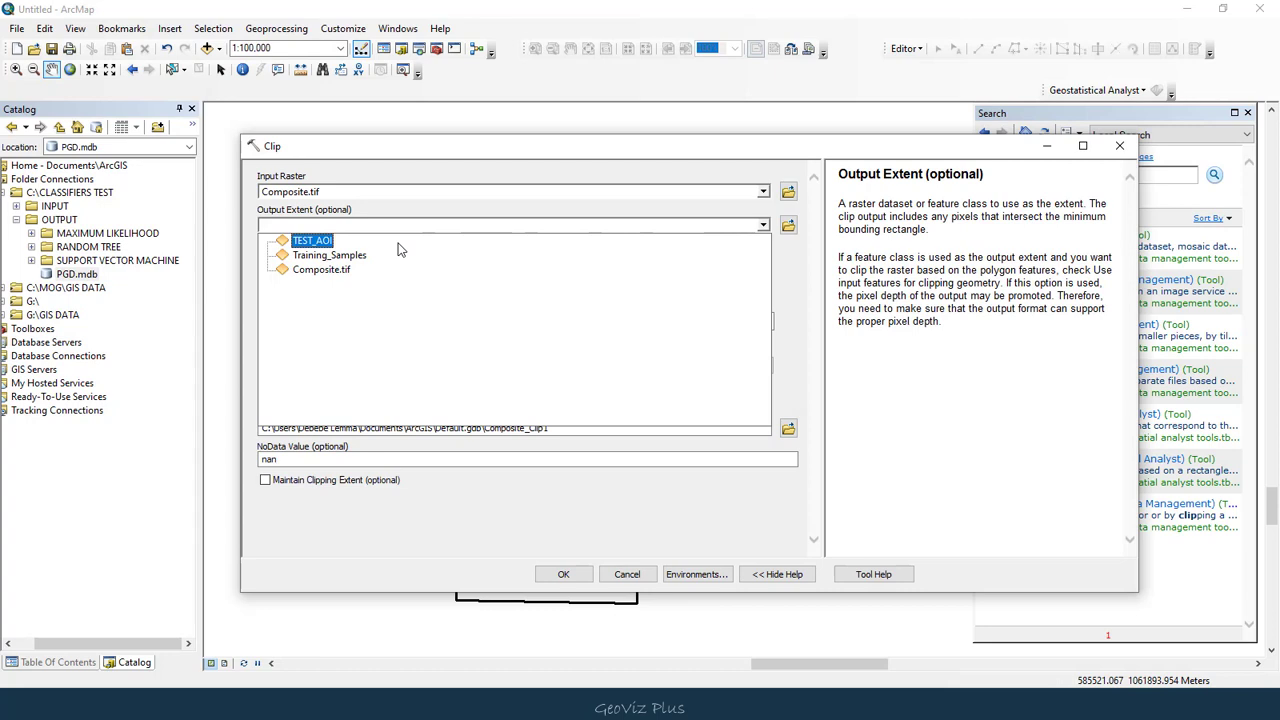
pyautogui.click(314, 243)
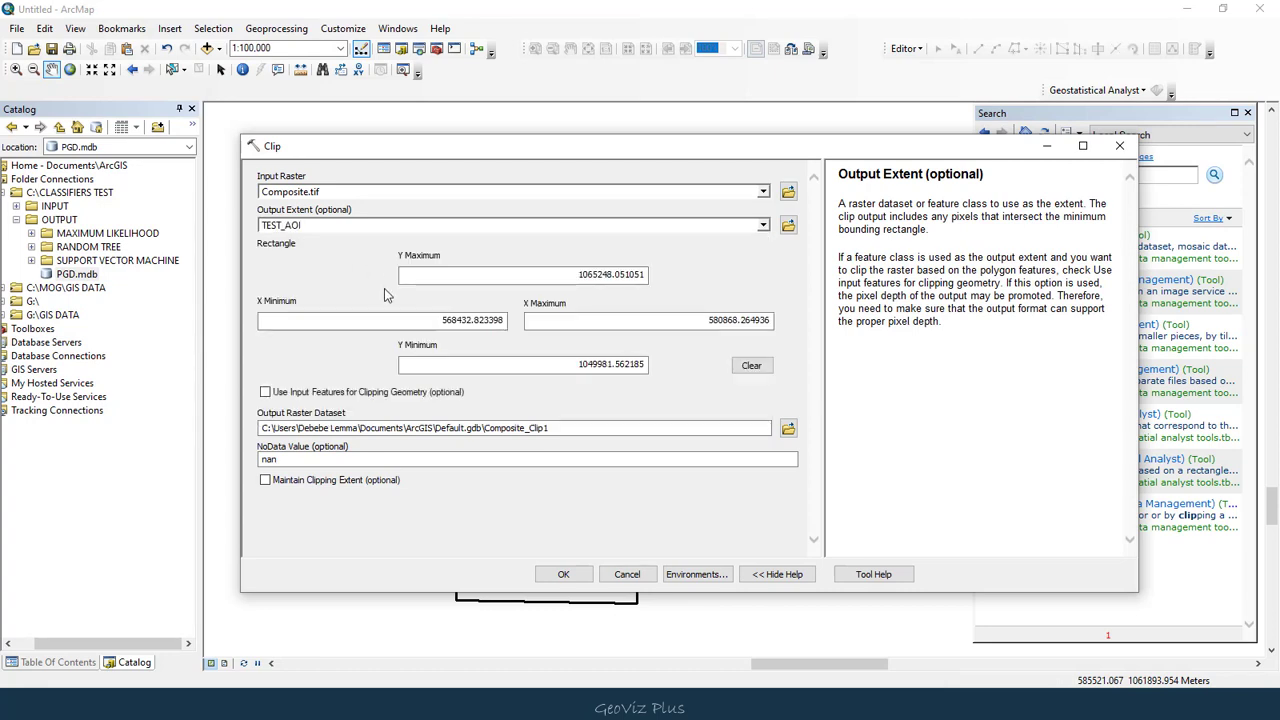
pyautogui.click(265, 393)
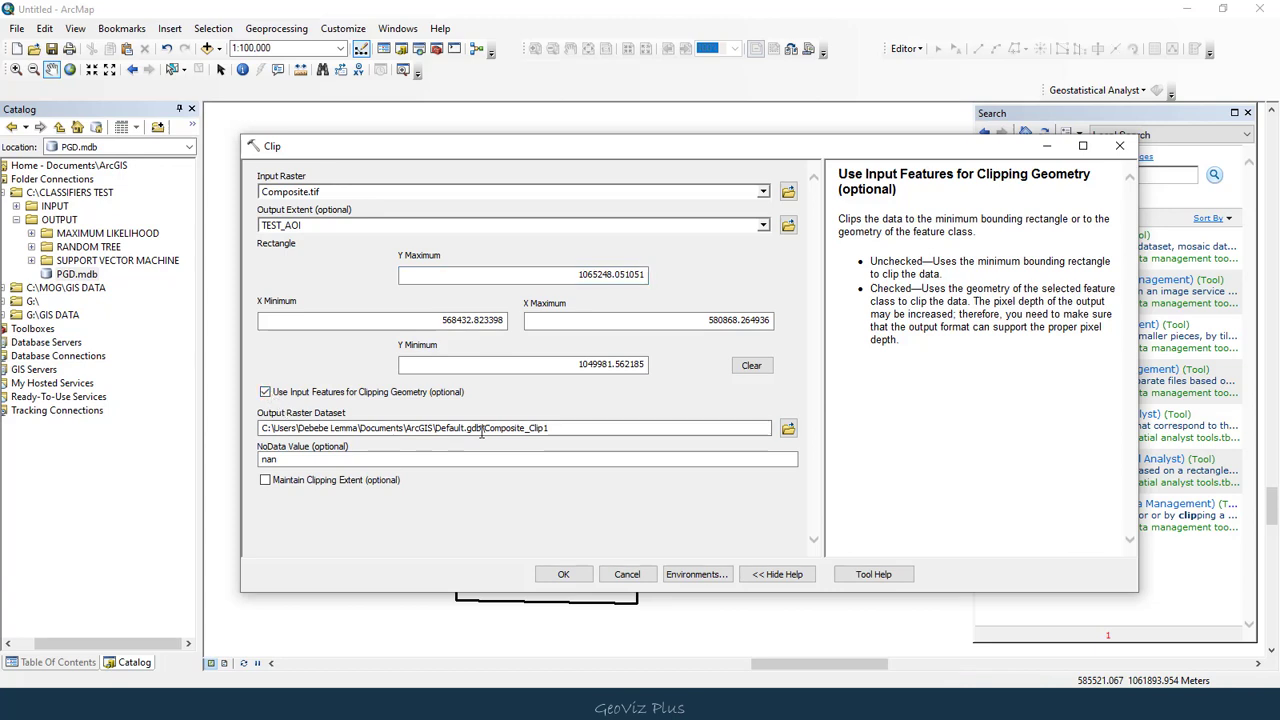
# Clear the NoData value, set the output raster to Clipped in PGD.mdb and run the Clip tool
pyautogui.press('Tab')
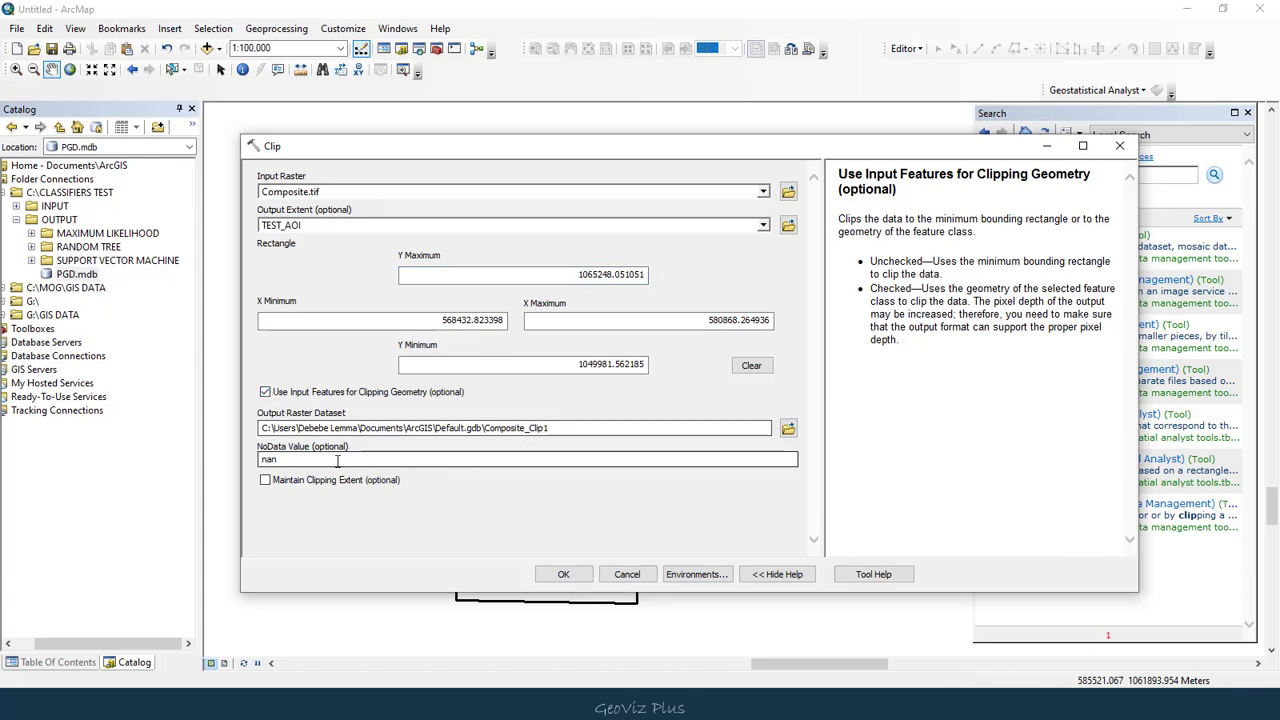
pyautogui.press('BackSpace')
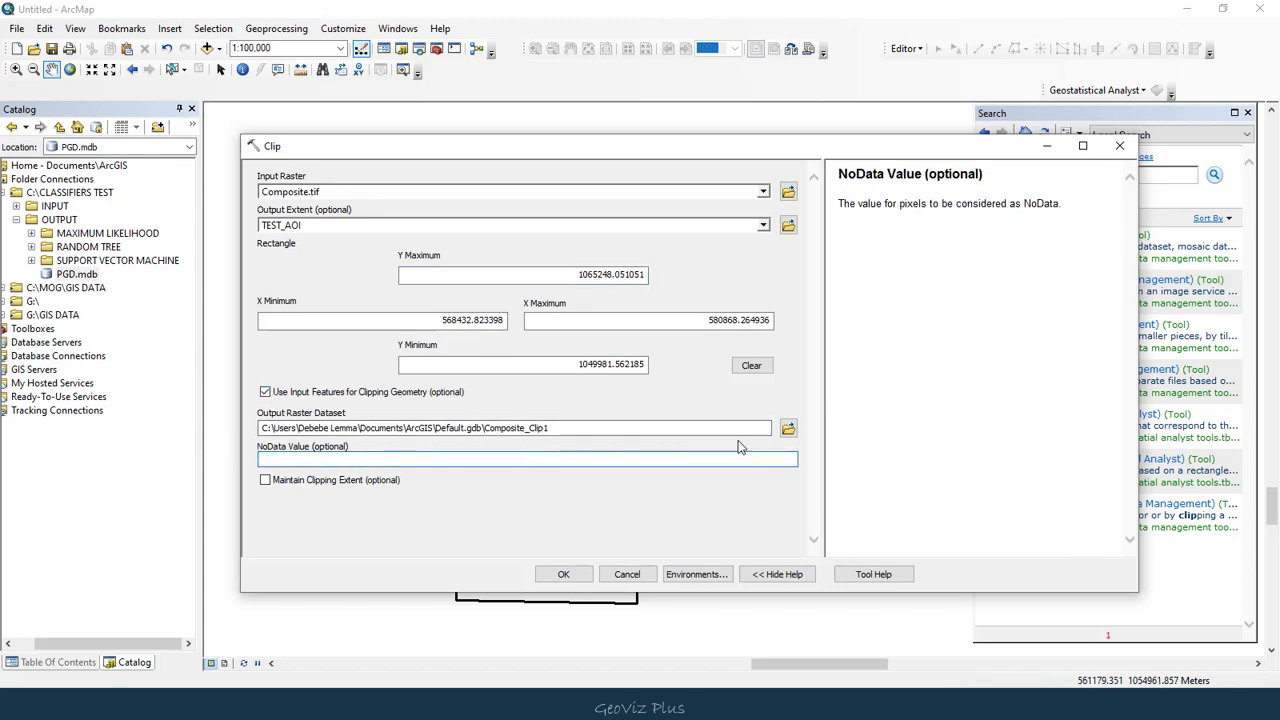
pyautogui.click(788, 428)
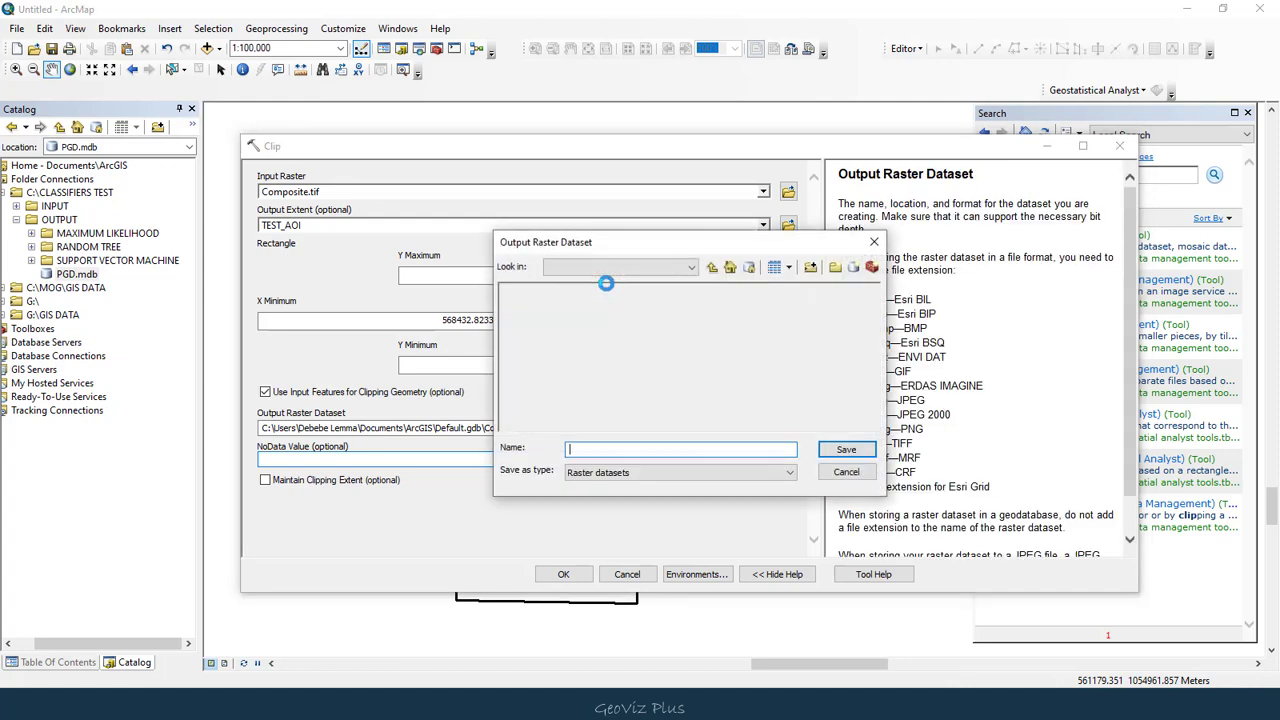
pyautogui.doubleClick(533, 331)
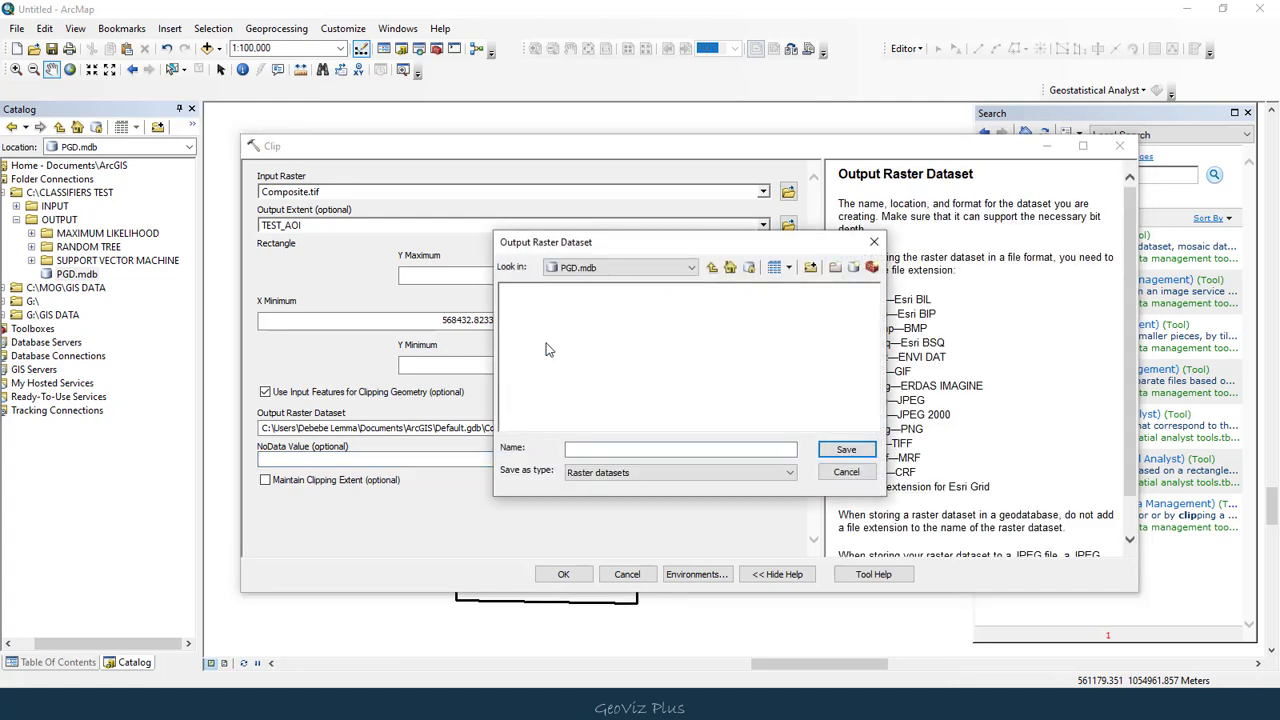
pyautogui.click(627, 450)
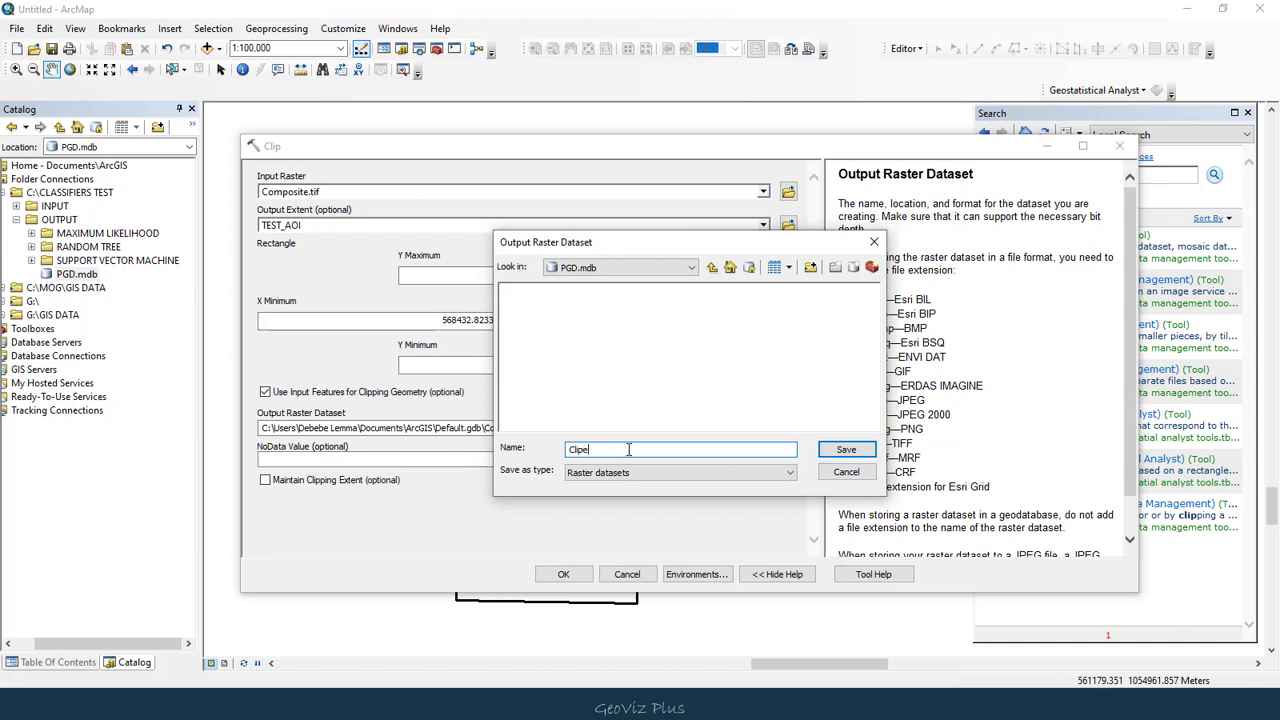
pyautogui.write('Clipped')
pyautogui.press('Return')
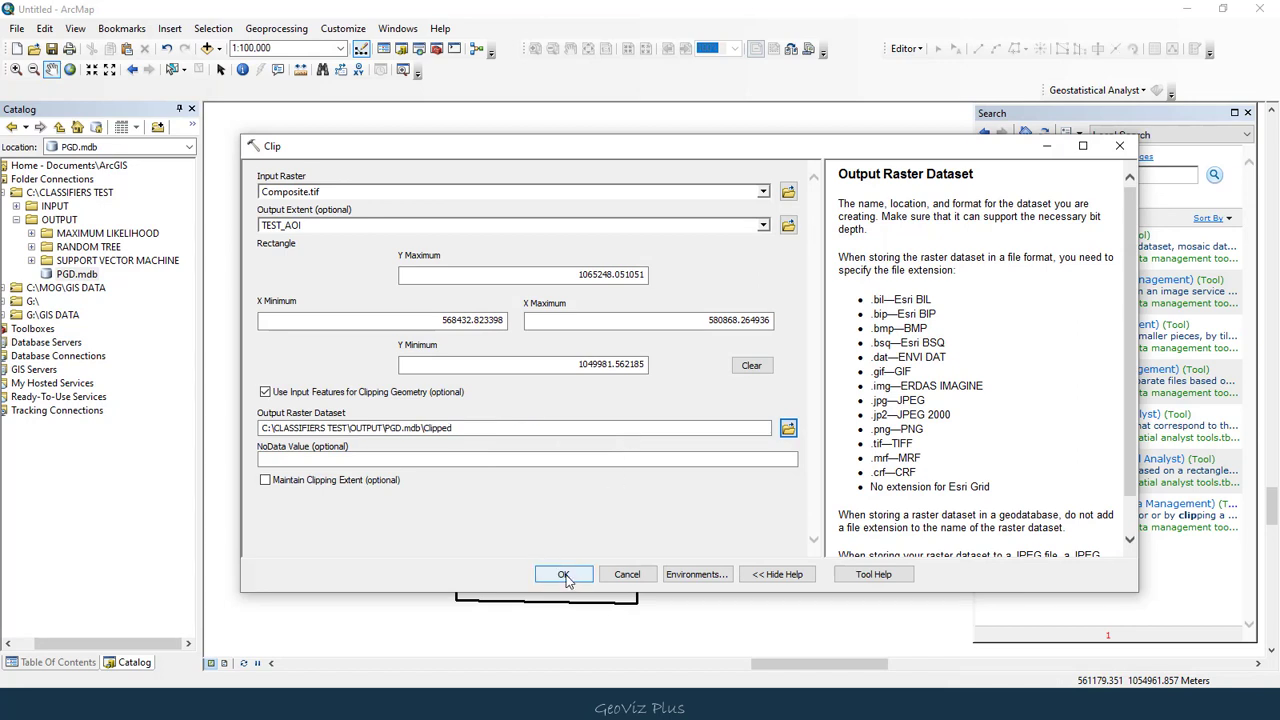
pyautogui.click(564, 575)
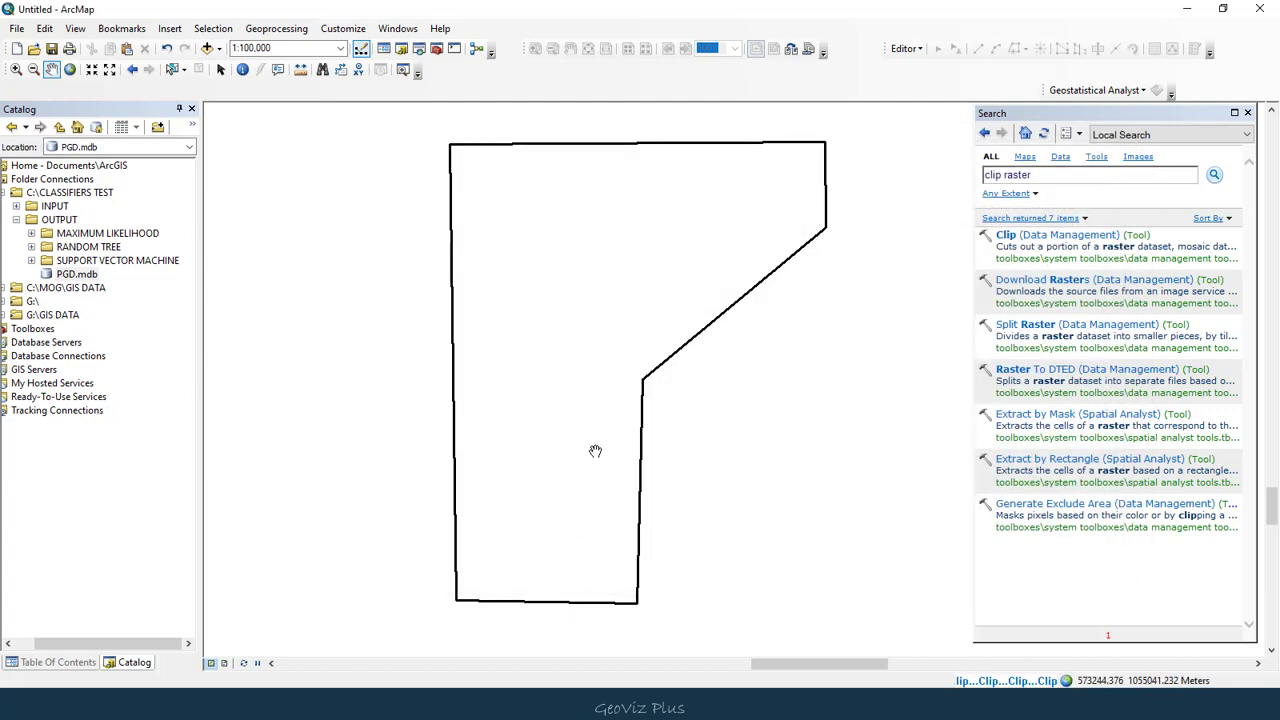
# Bring up the map's layer list and remove the Composite.tif layer
pyautogui.scroll(1, 575, 443)
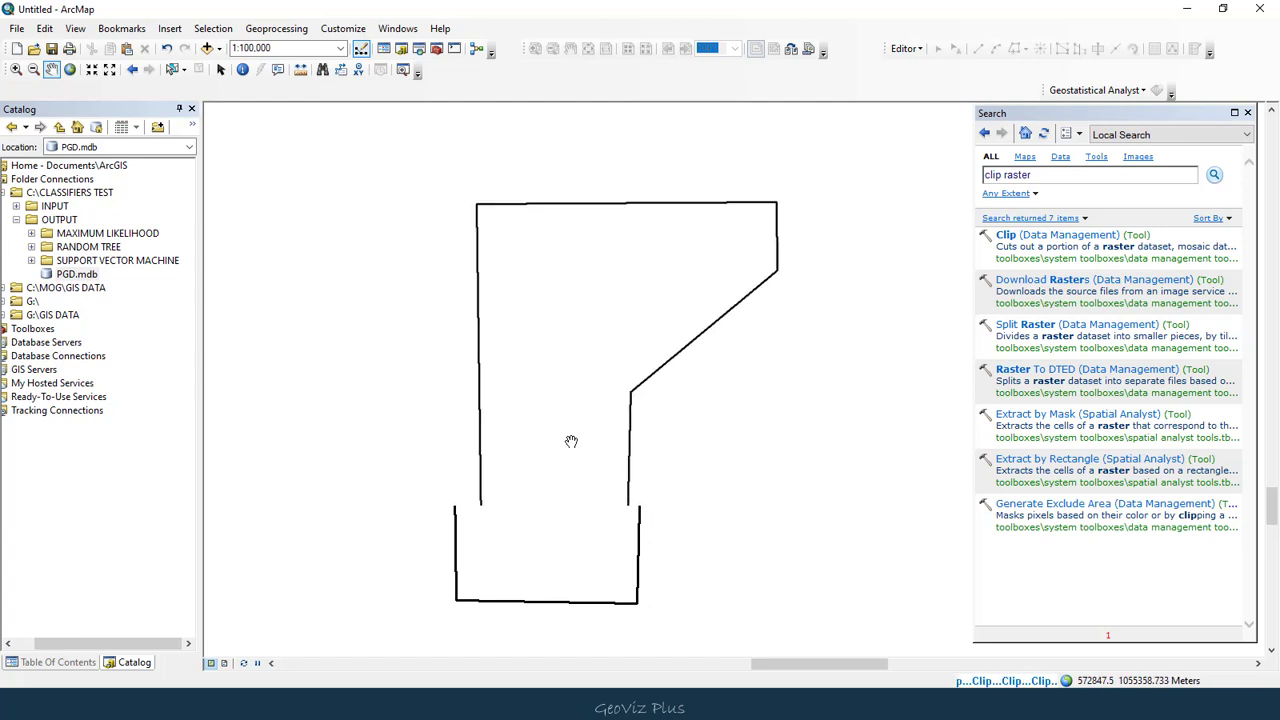
pyautogui.click(68, 664)
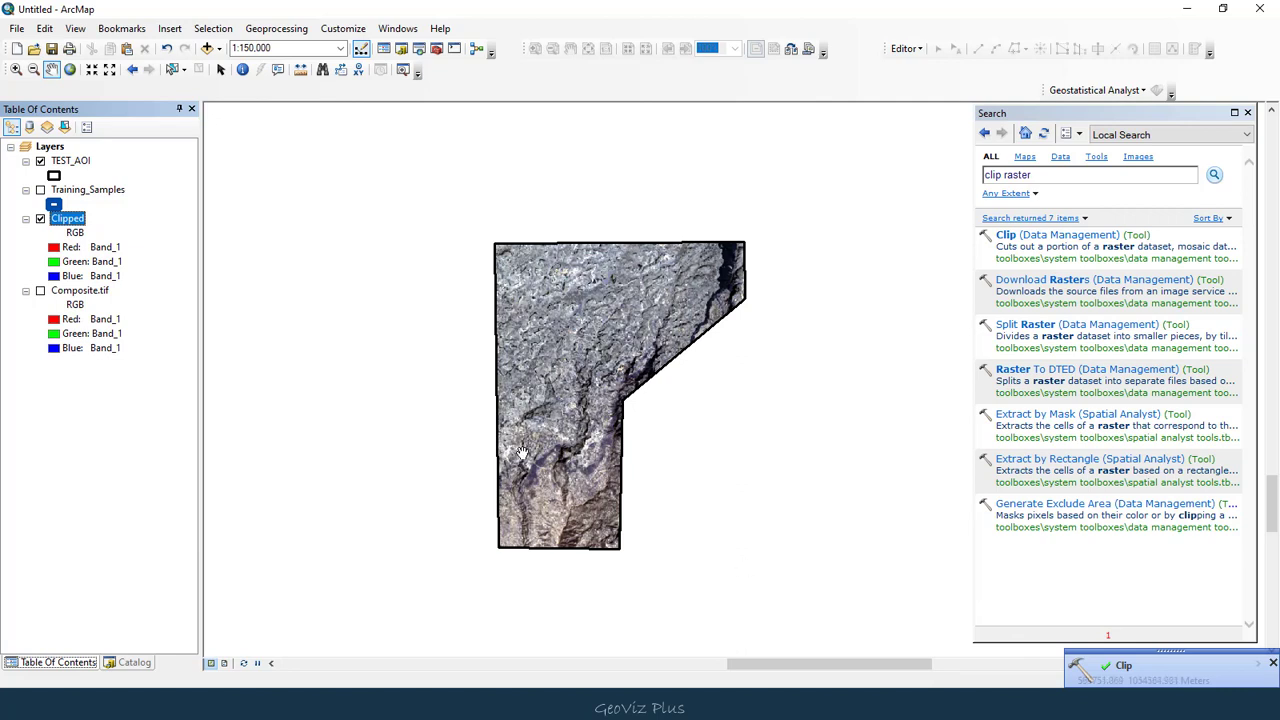
pyautogui.scroll(-1, 566, 412)
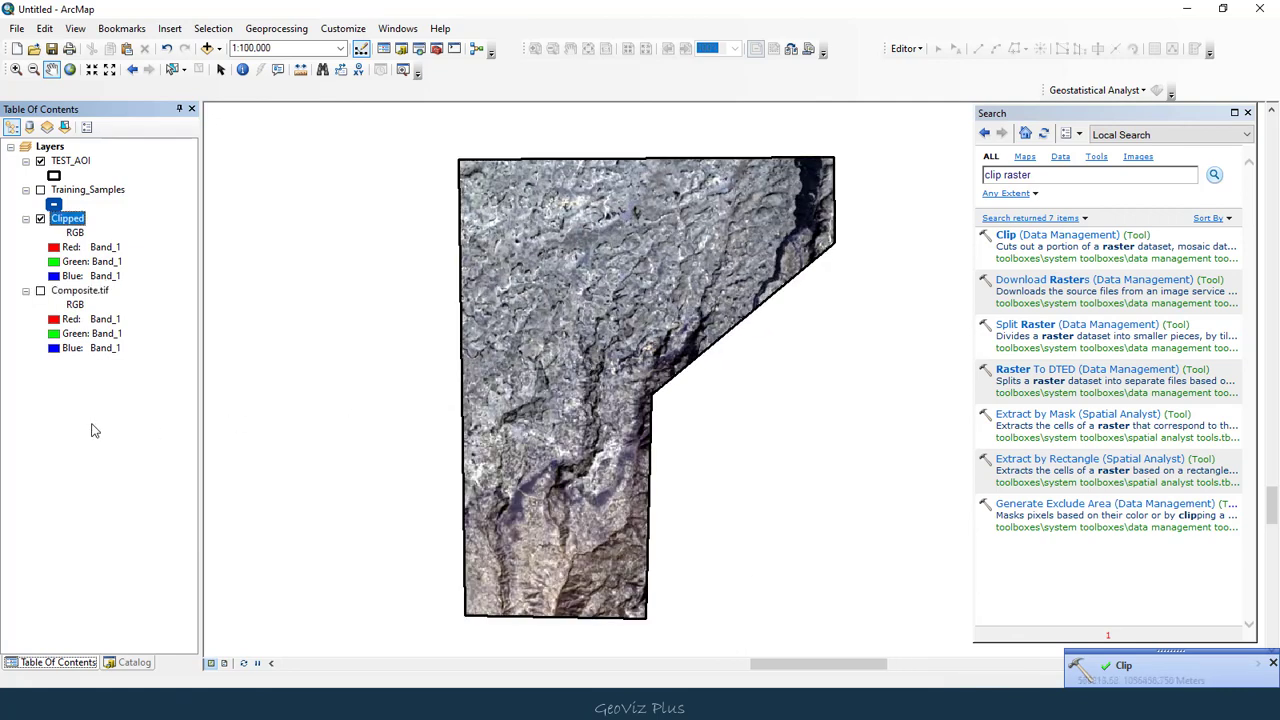
pyautogui.click(92, 430)
pyautogui.rightClick(78, 298)
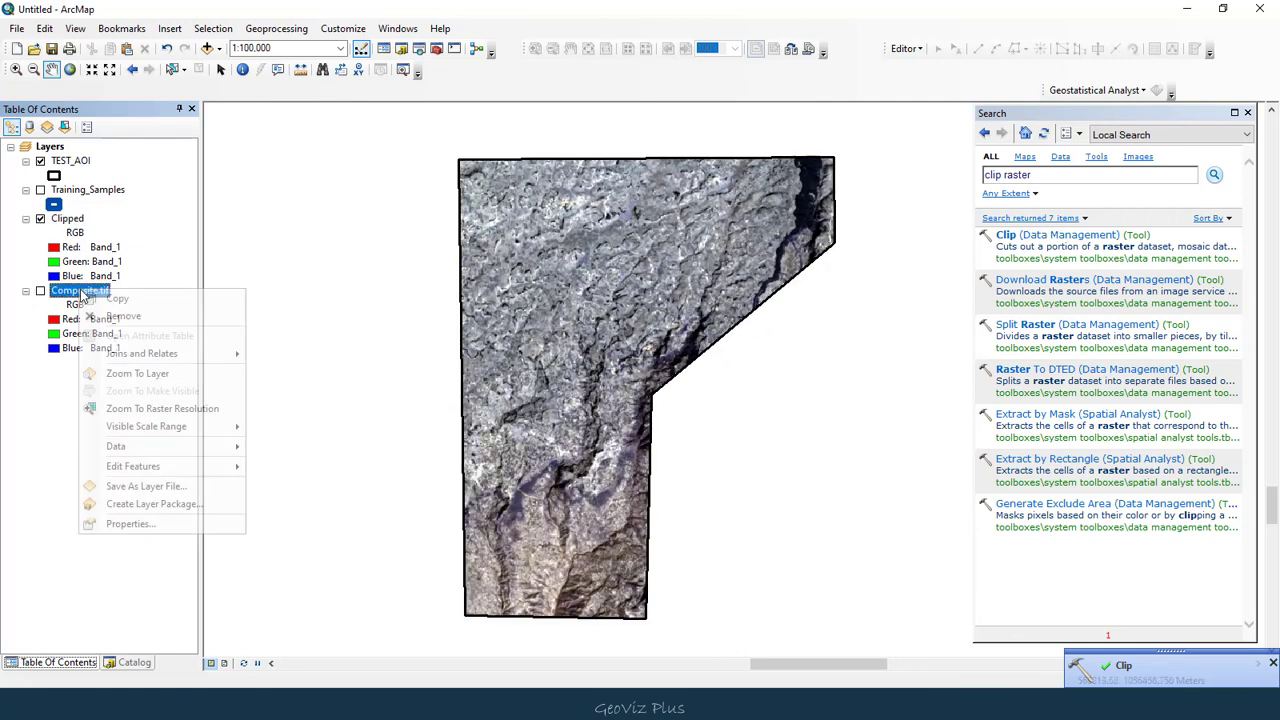
pyautogui.click(110, 314)
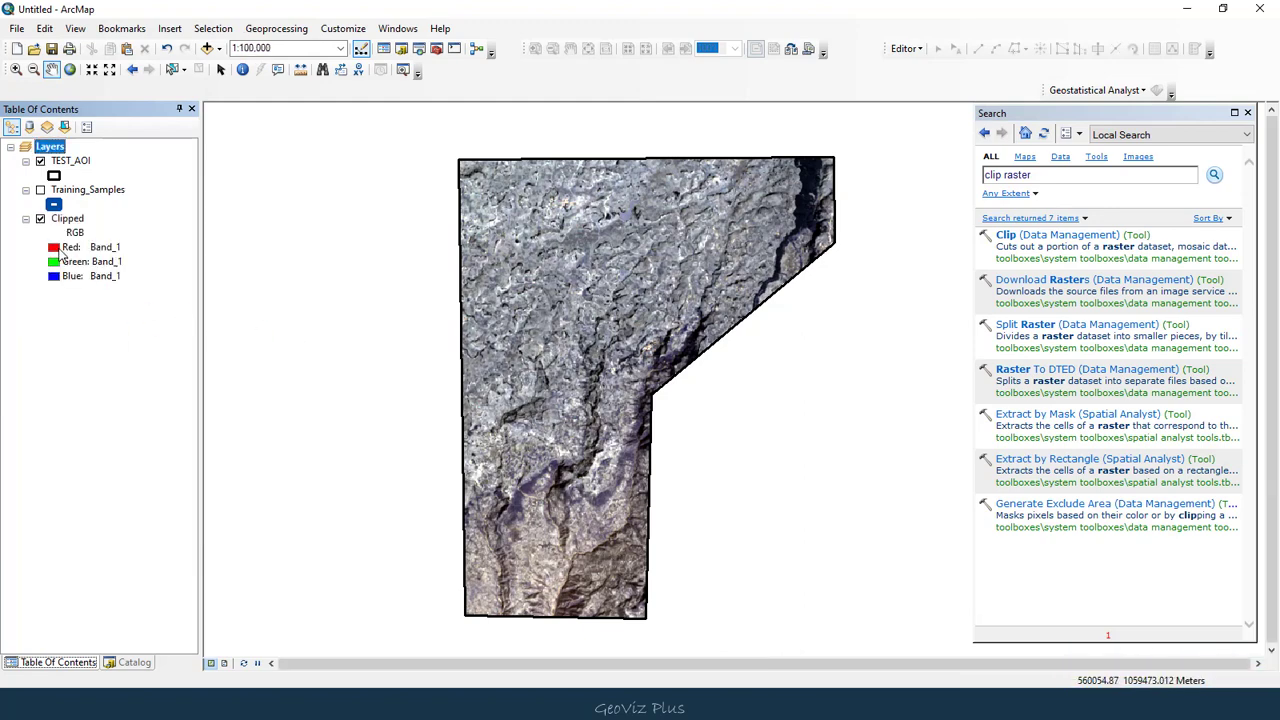
# Display the Clipped raster in false colour with its fifth, fourth and third bands as red, green and blue
pyautogui.click(104, 247)
pyautogui.click(92, 350)
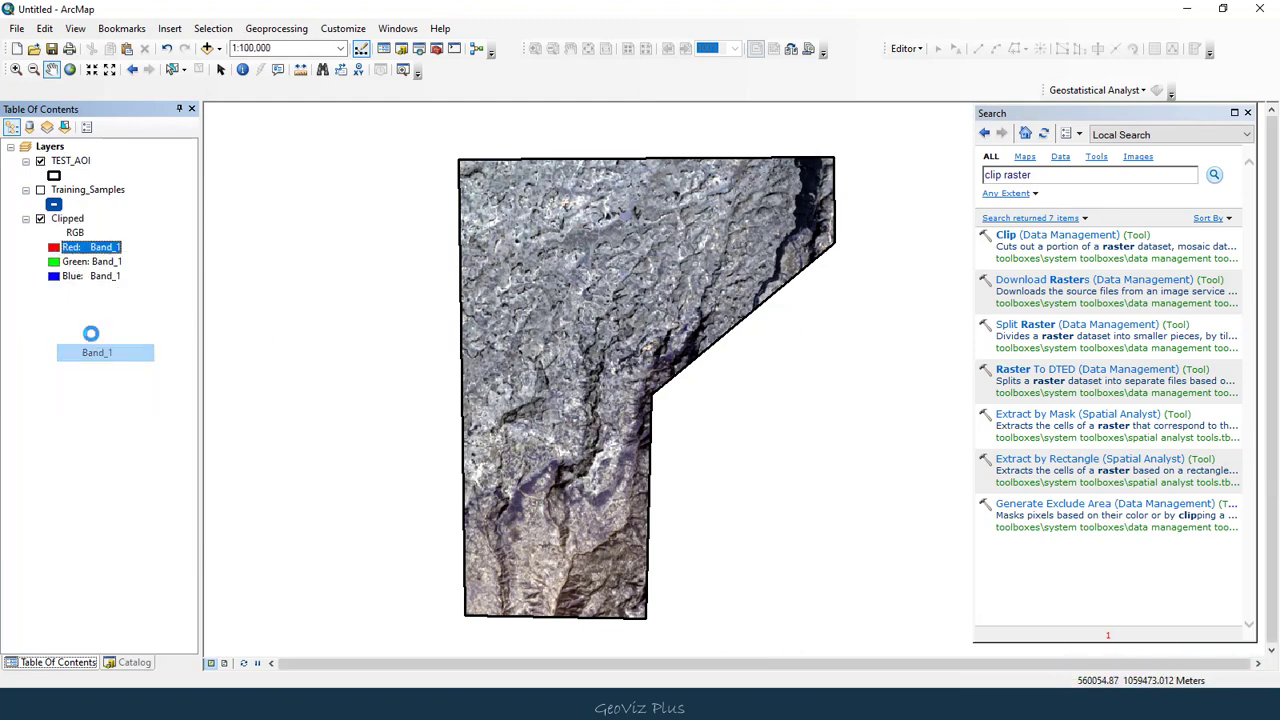
pyautogui.click(92, 261)
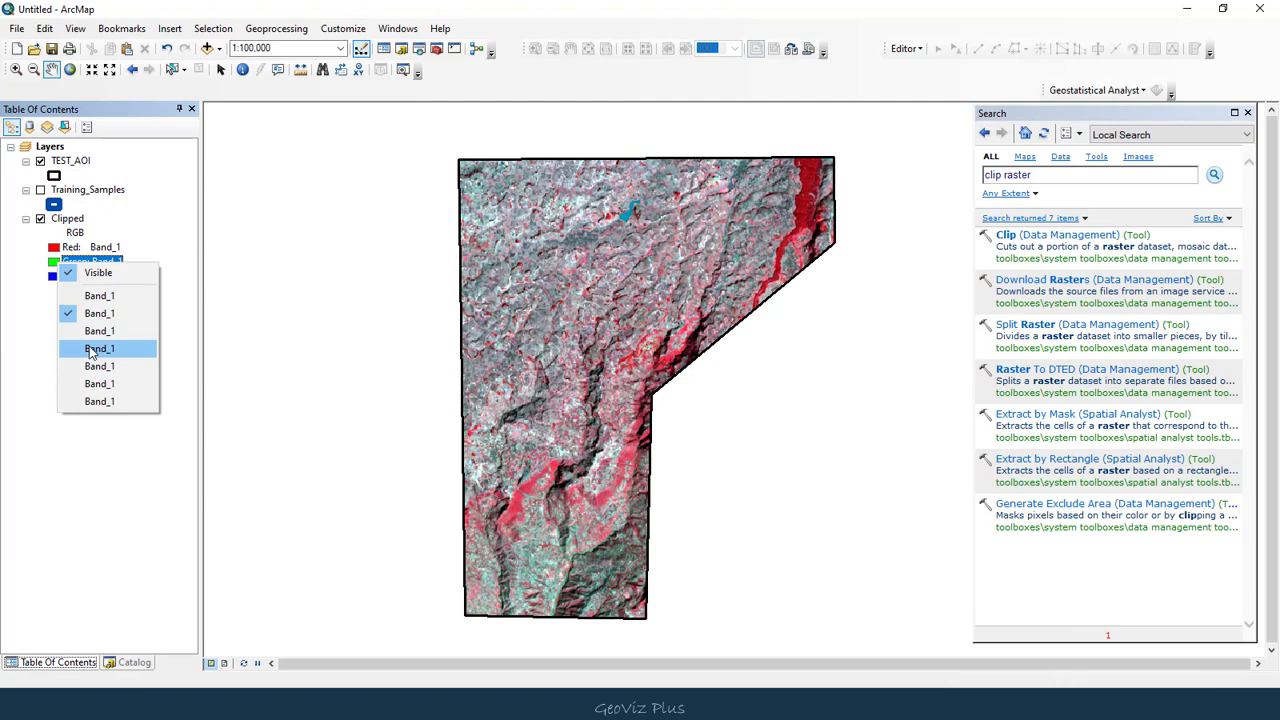
pyautogui.click(92, 350)
pyautogui.click(66, 276)
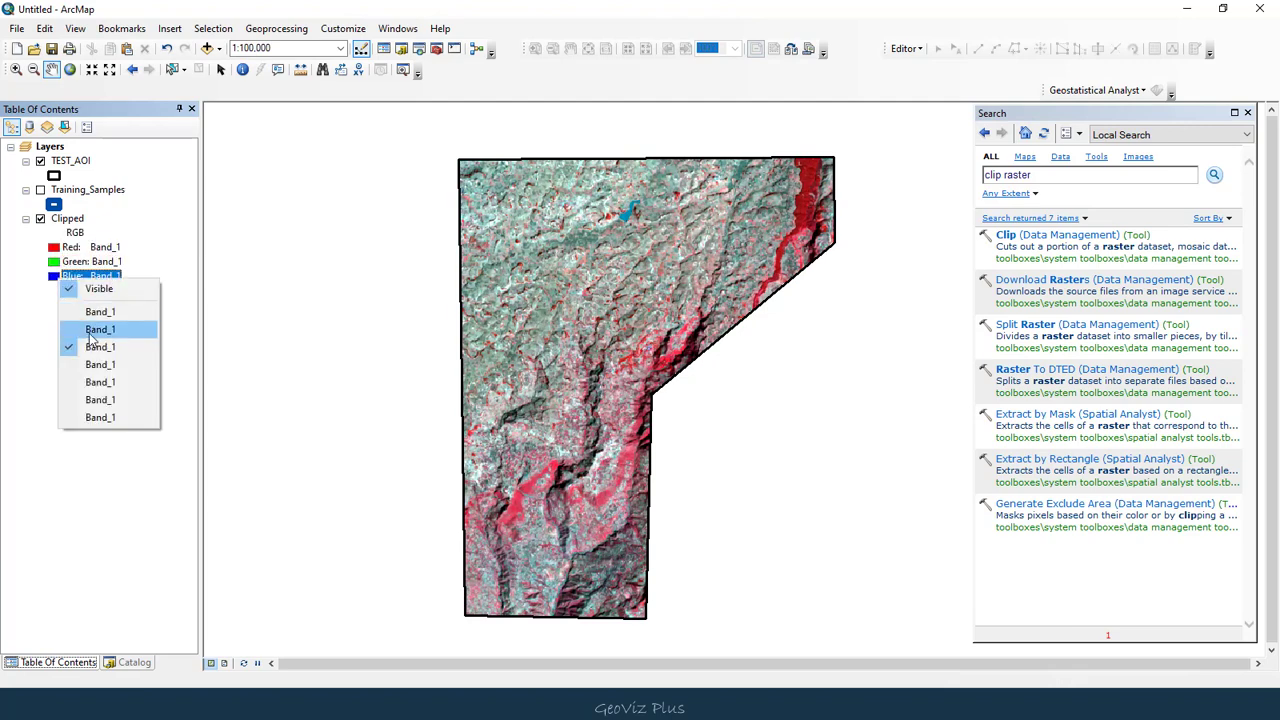
pyautogui.click(97, 349)
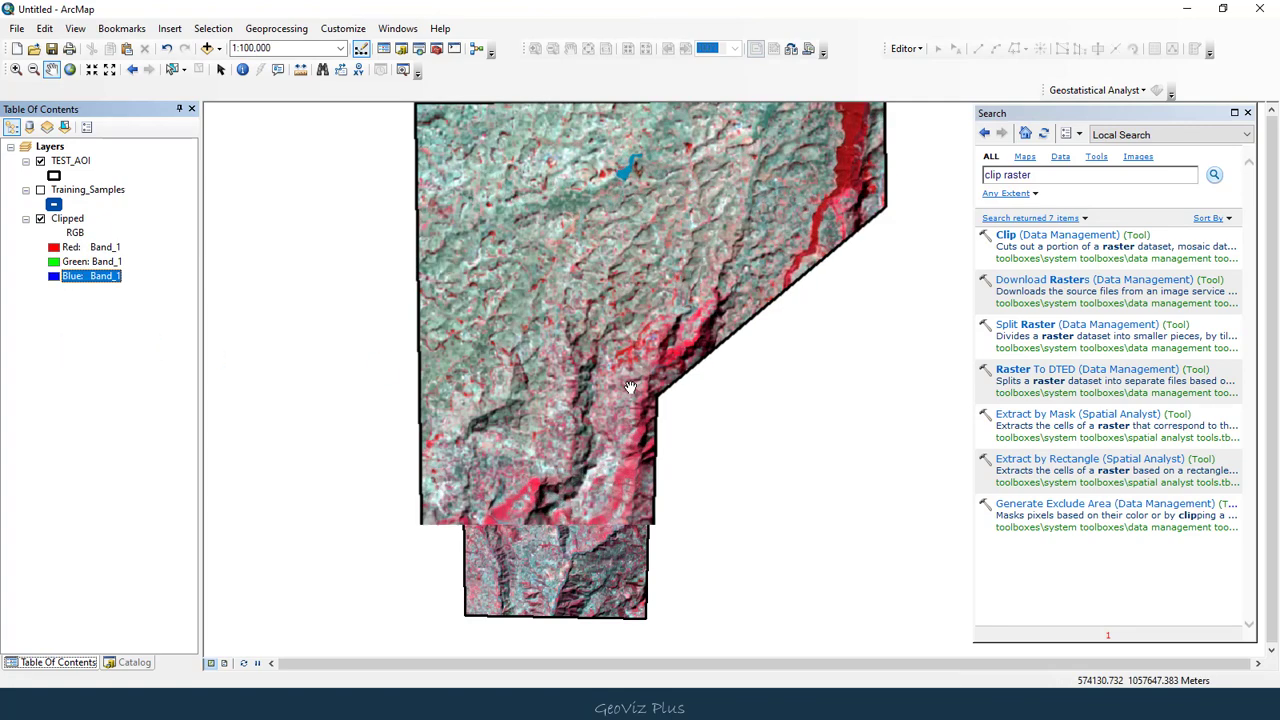
# Show the Training_Samples layer over the Clipped raster and hide the TEST_AOI layer
pyautogui.click(43, 226)
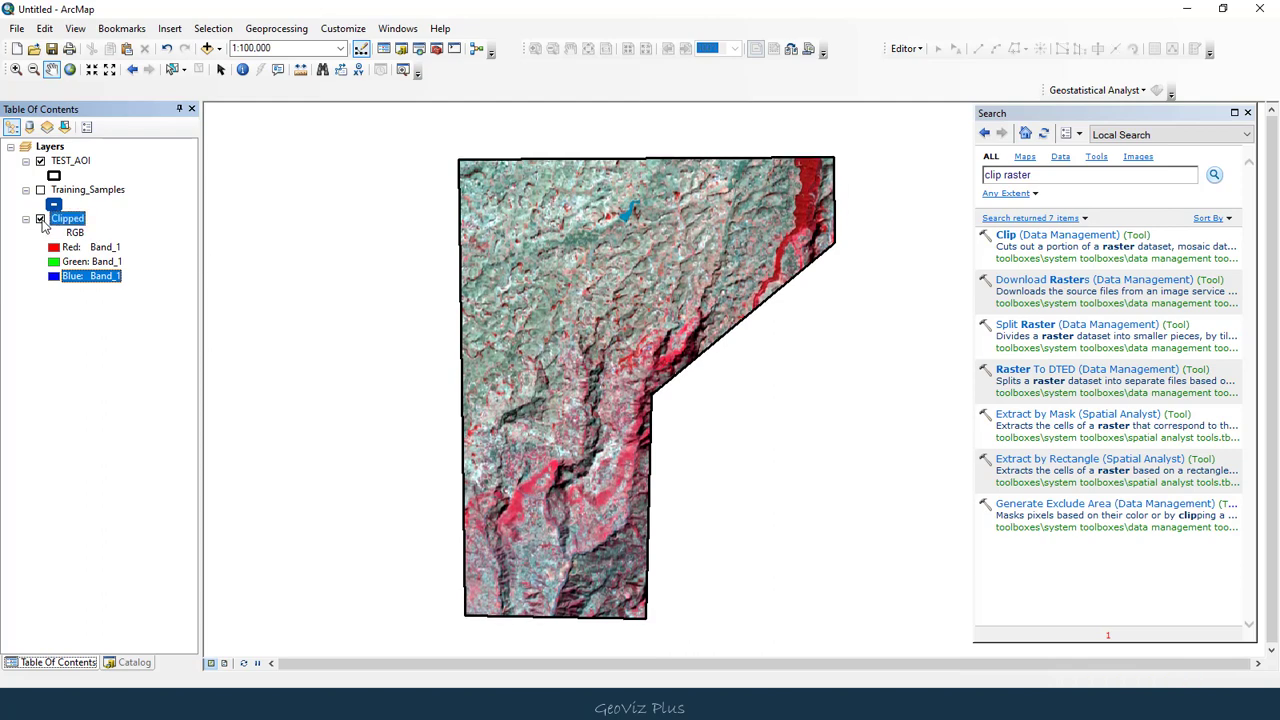
pyautogui.click(40, 219)
pyautogui.click(40, 190)
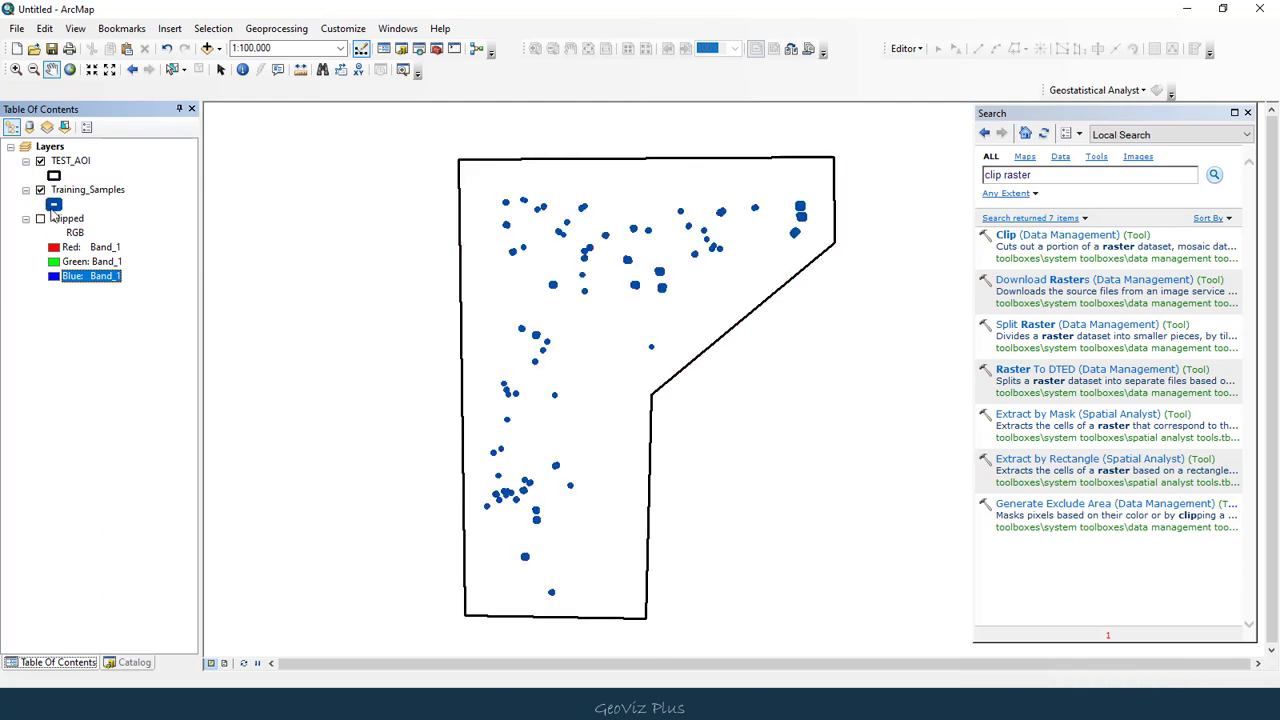
pyautogui.click(80, 308)
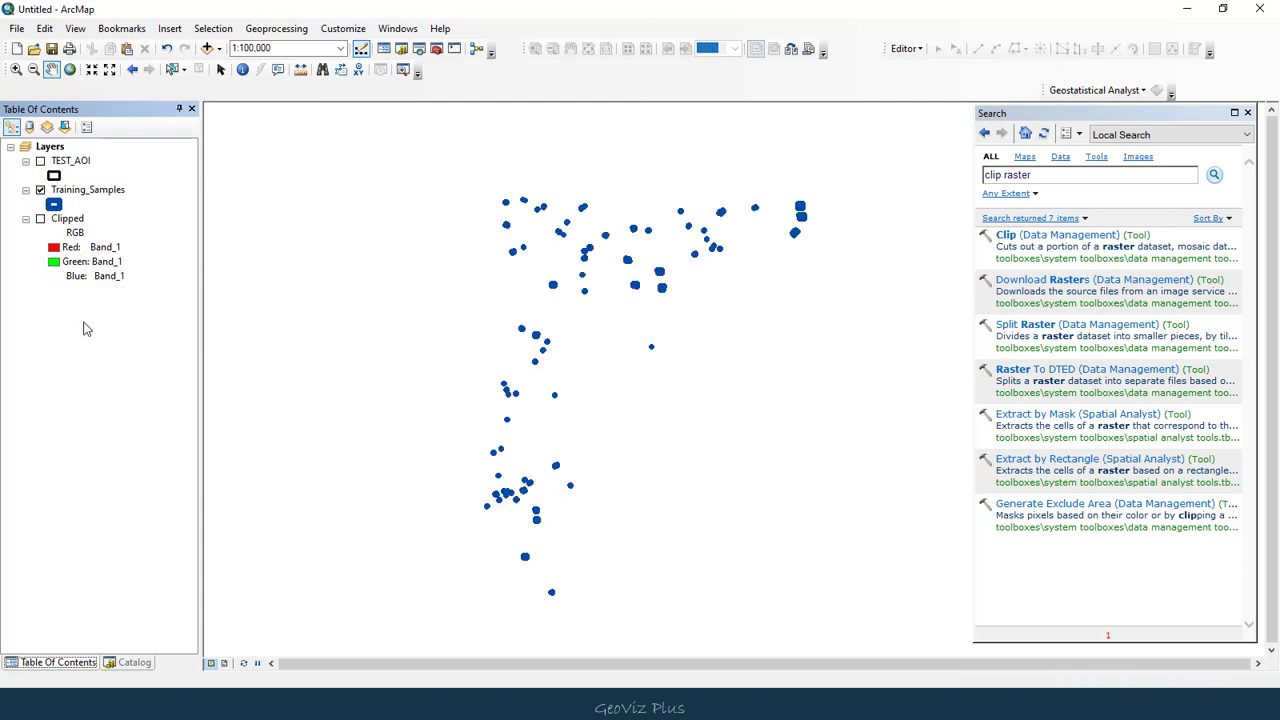
pyautogui.click(40, 219)
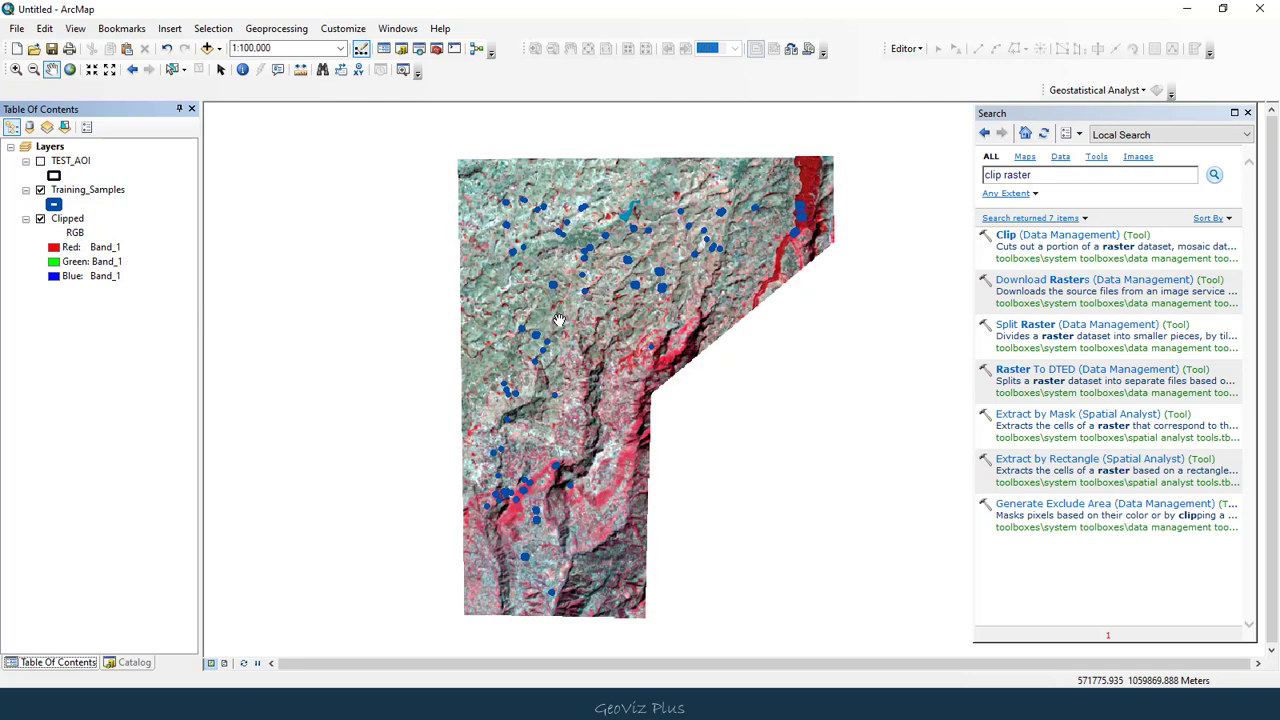
pyautogui.moveTo(570, 334); pyautogui.dragTo(545, 330)
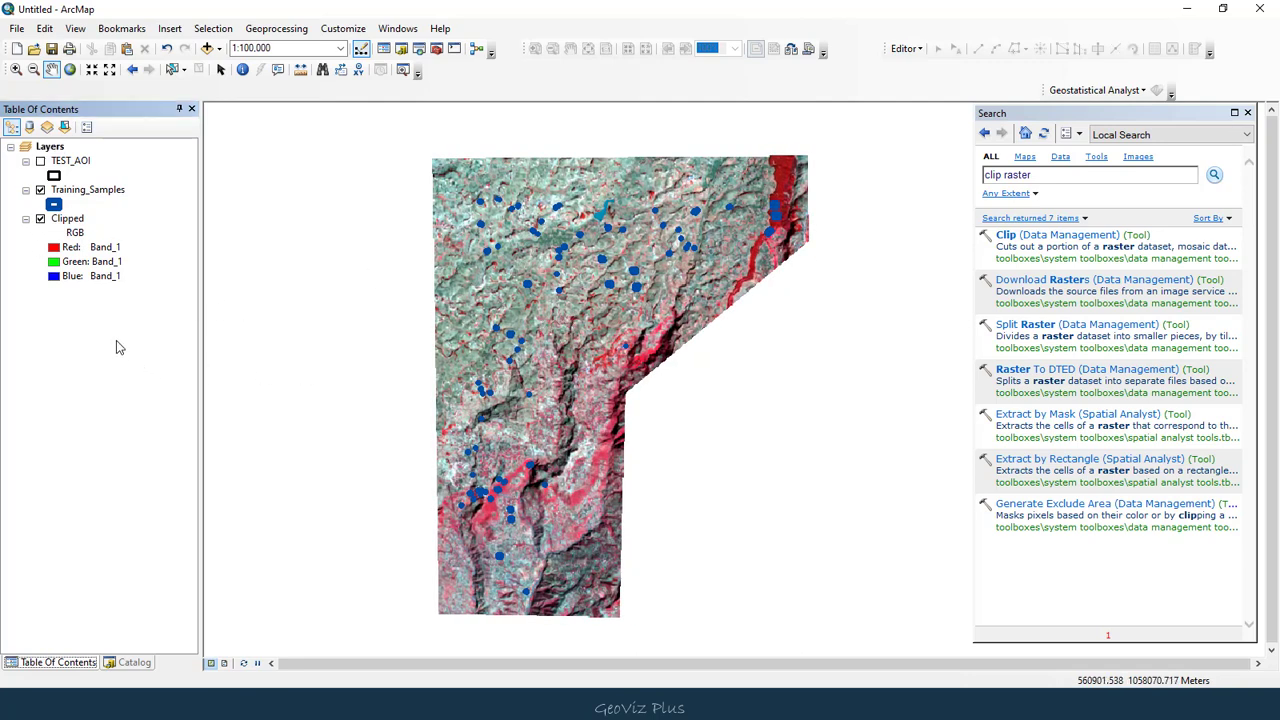
# Close the search pane and open the Train Maximum Likelihood Classifier tool from Spatial Analyst's Segmentation and Classification toolset
pyautogui.click(1247, 112)
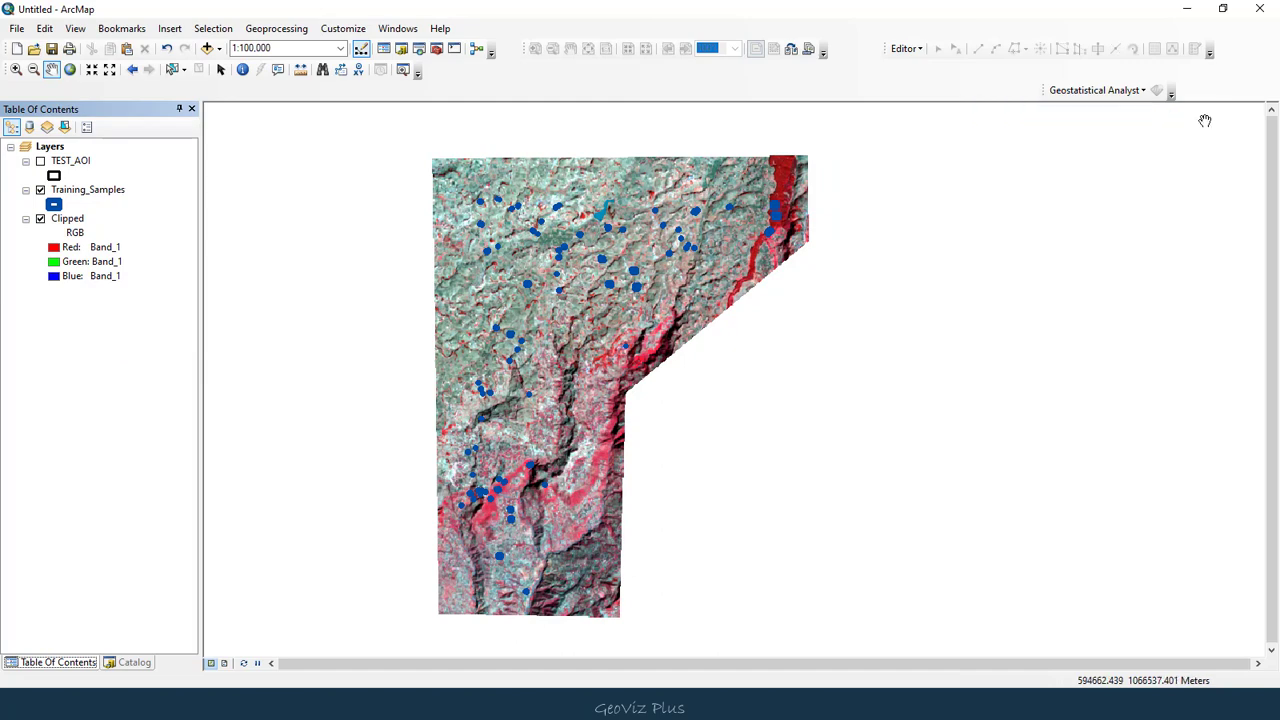
pyautogui.moveTo(508, 213); pyautogui.dragTo(415, 205)
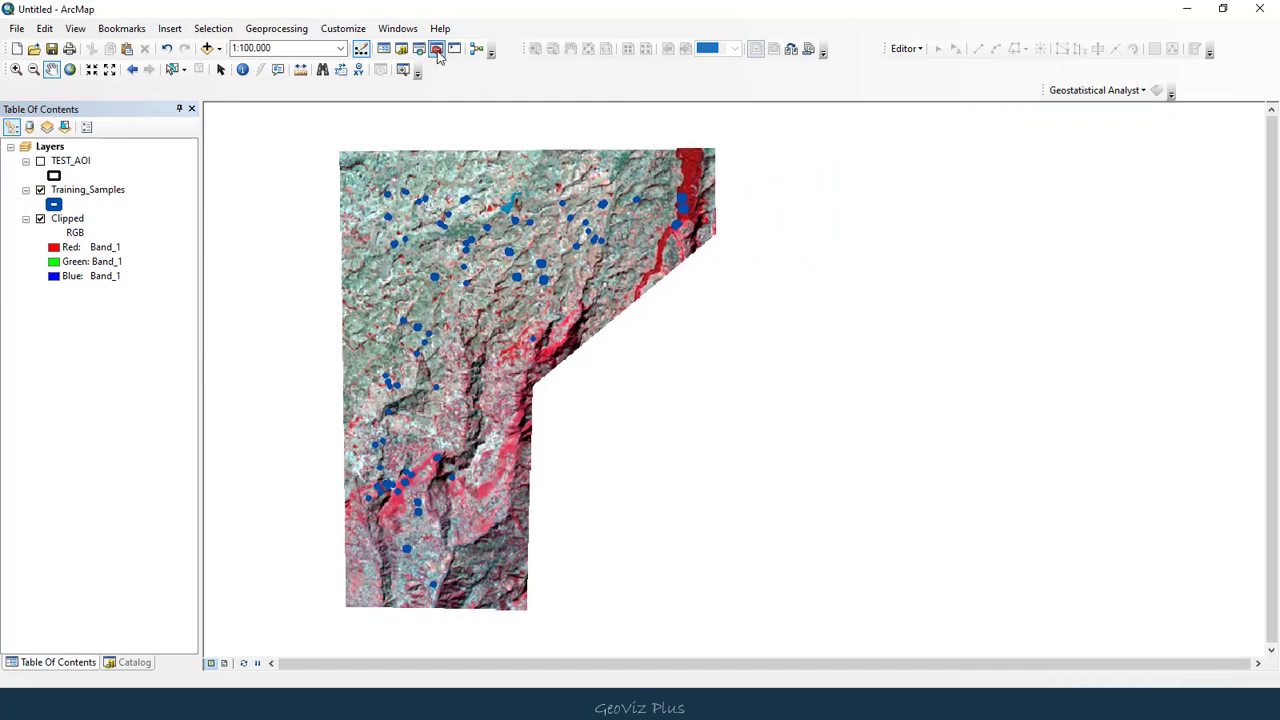
pyautogui.click(437, 54)
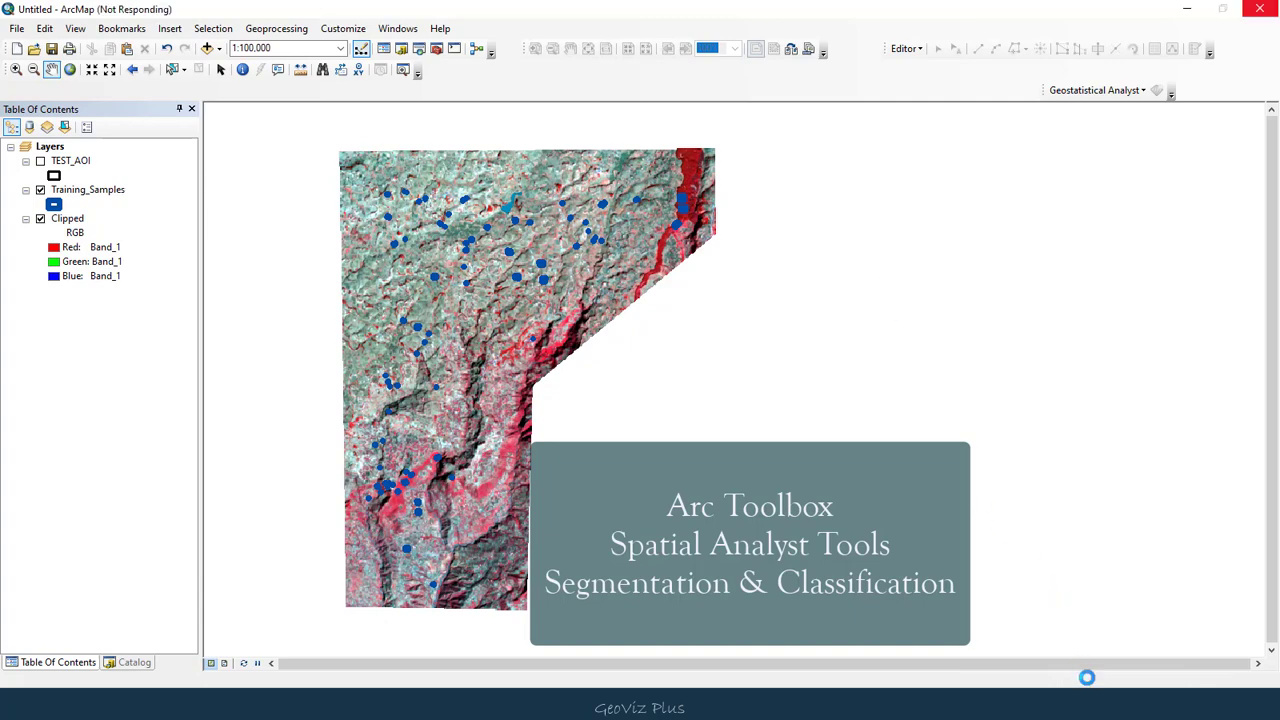
pyautogui.click(986, 376)
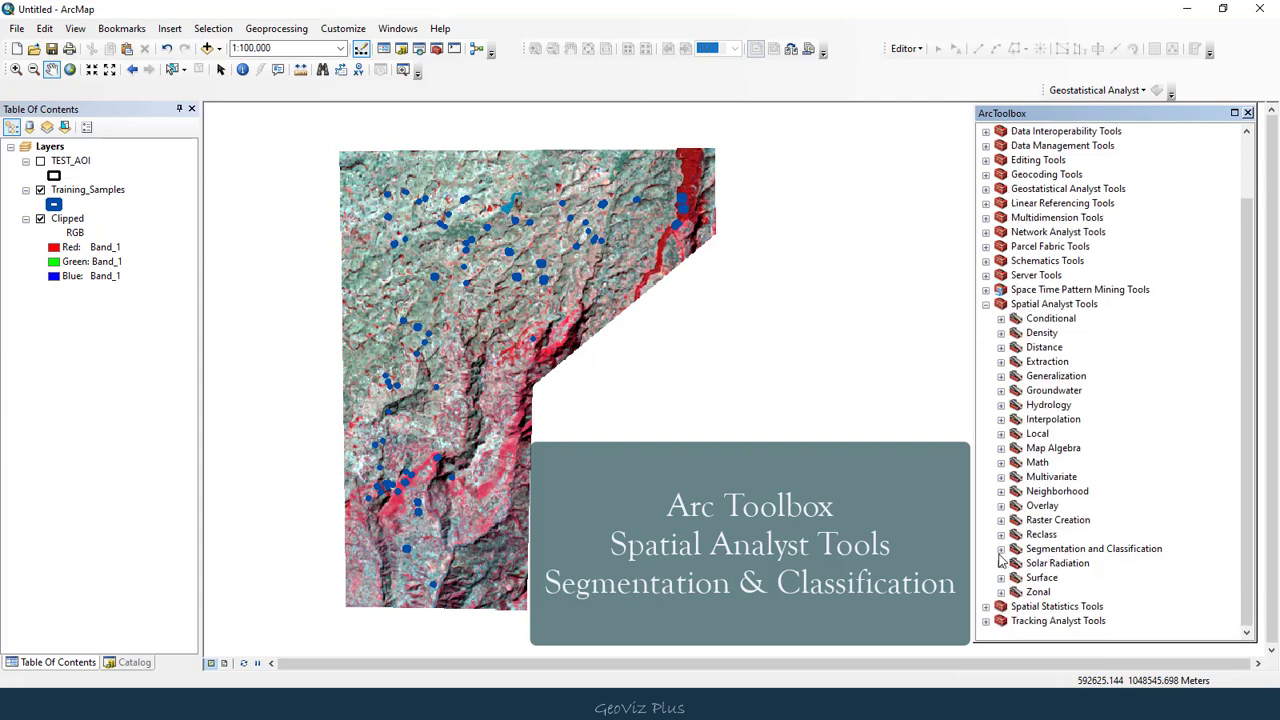
pyautogui.click(1001, 548)
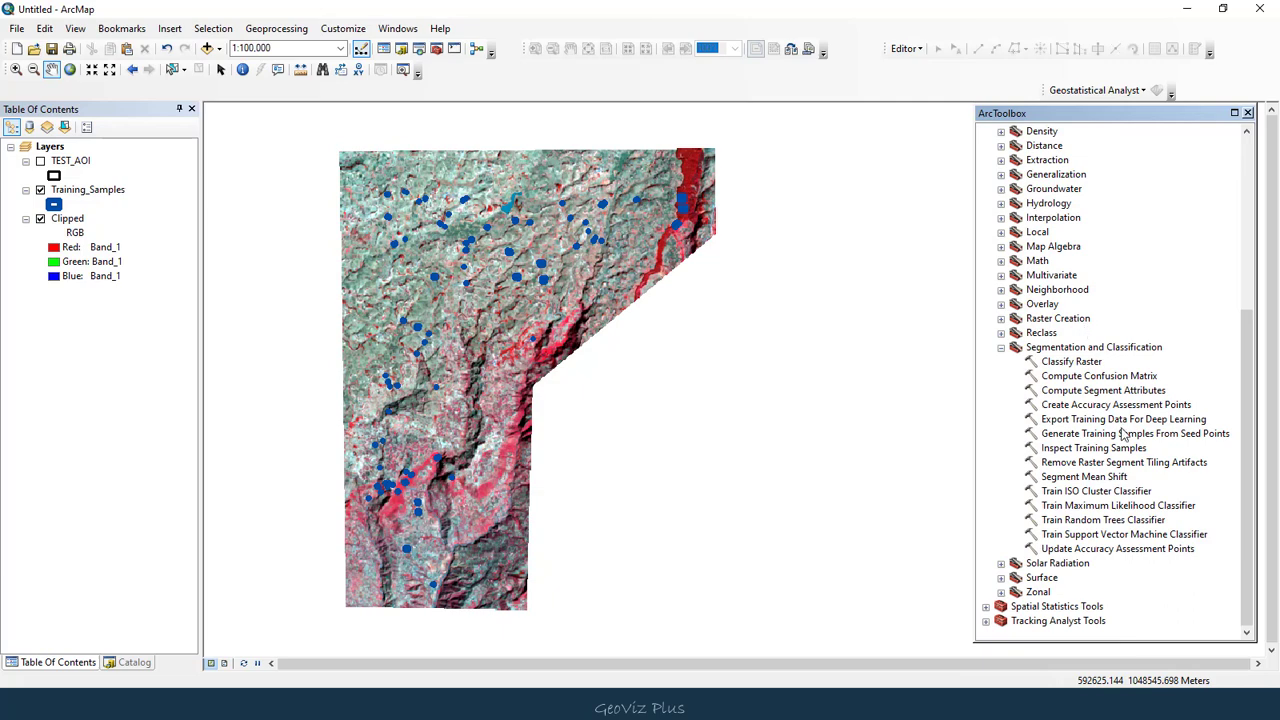
pyautogui.click(1117, 507)
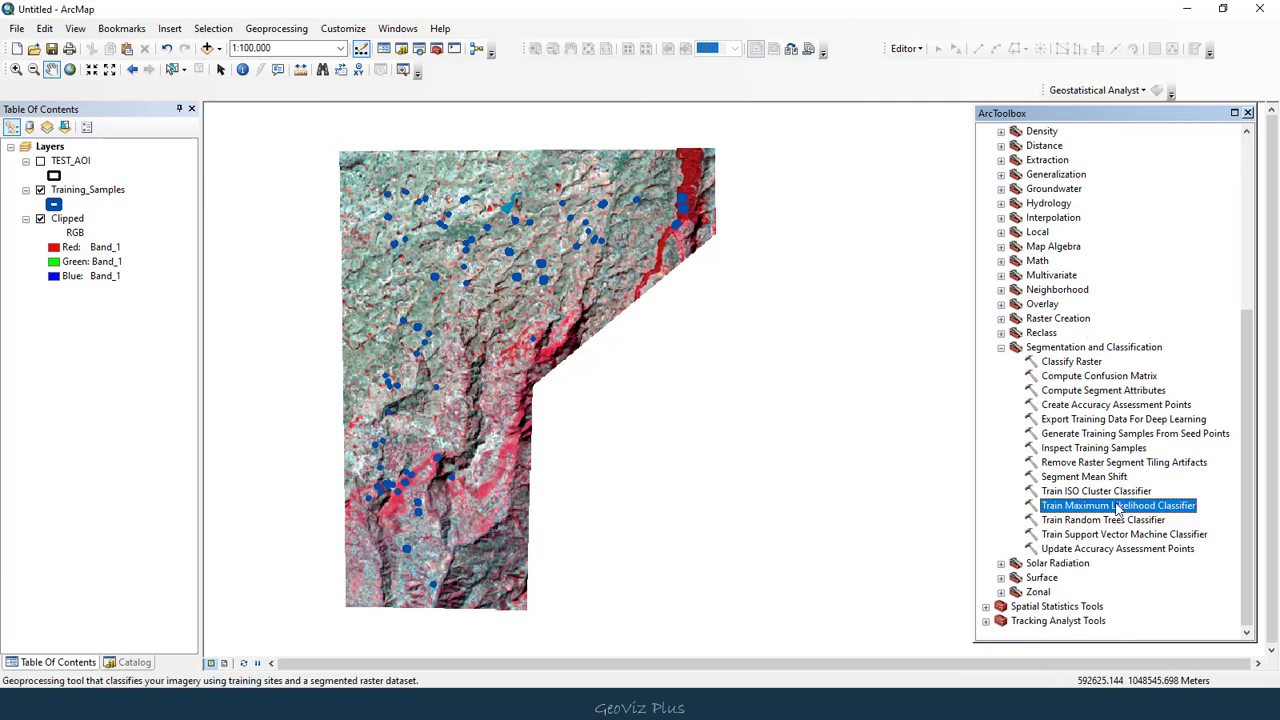
pyautogui.doubleClick(1095, 506)
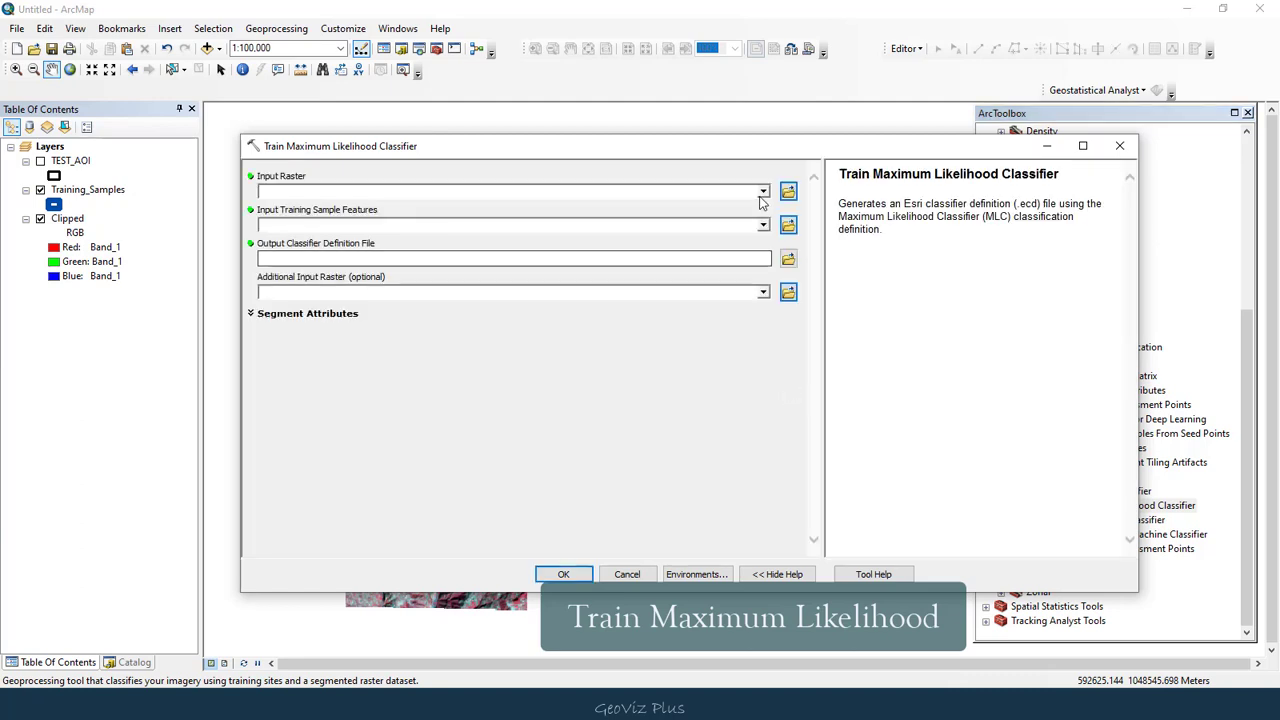
# Set the classifier tool's input raster to Clipped and its training sample features to Training_Samples
pyautogui.click(763, 191)
pyautogui.click(304, 207)
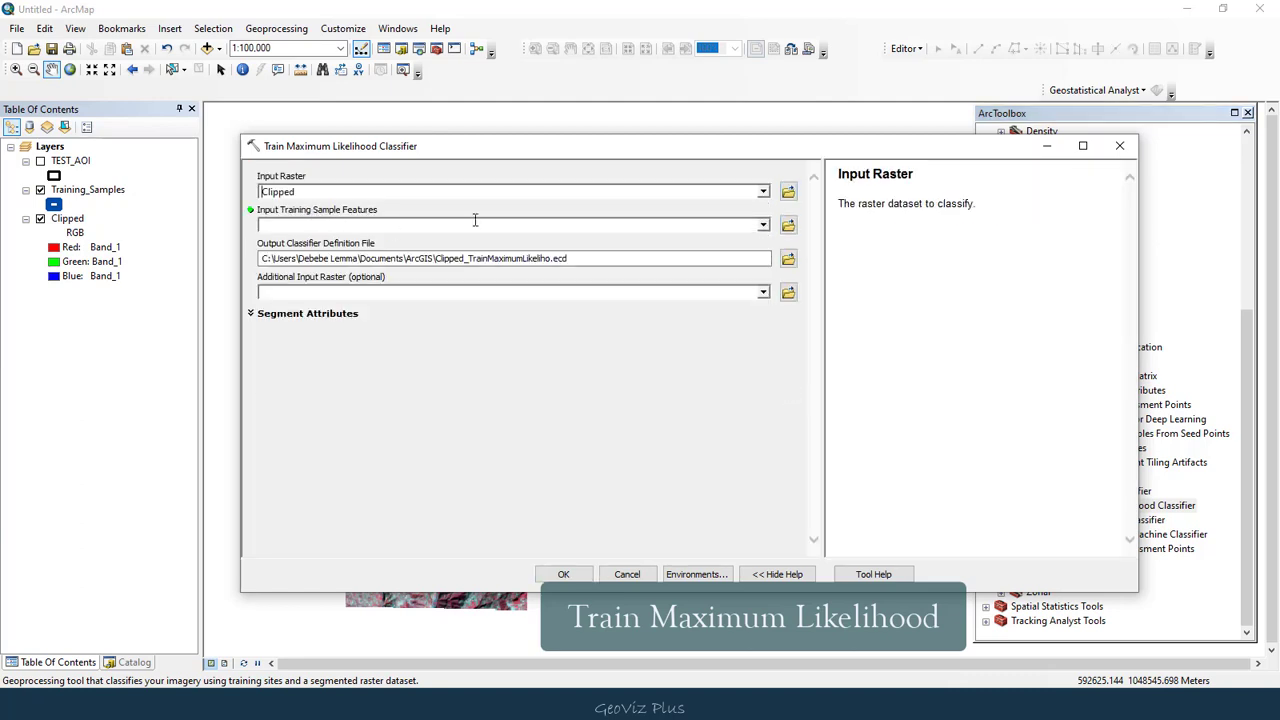
pyautogui.click(763, 226)
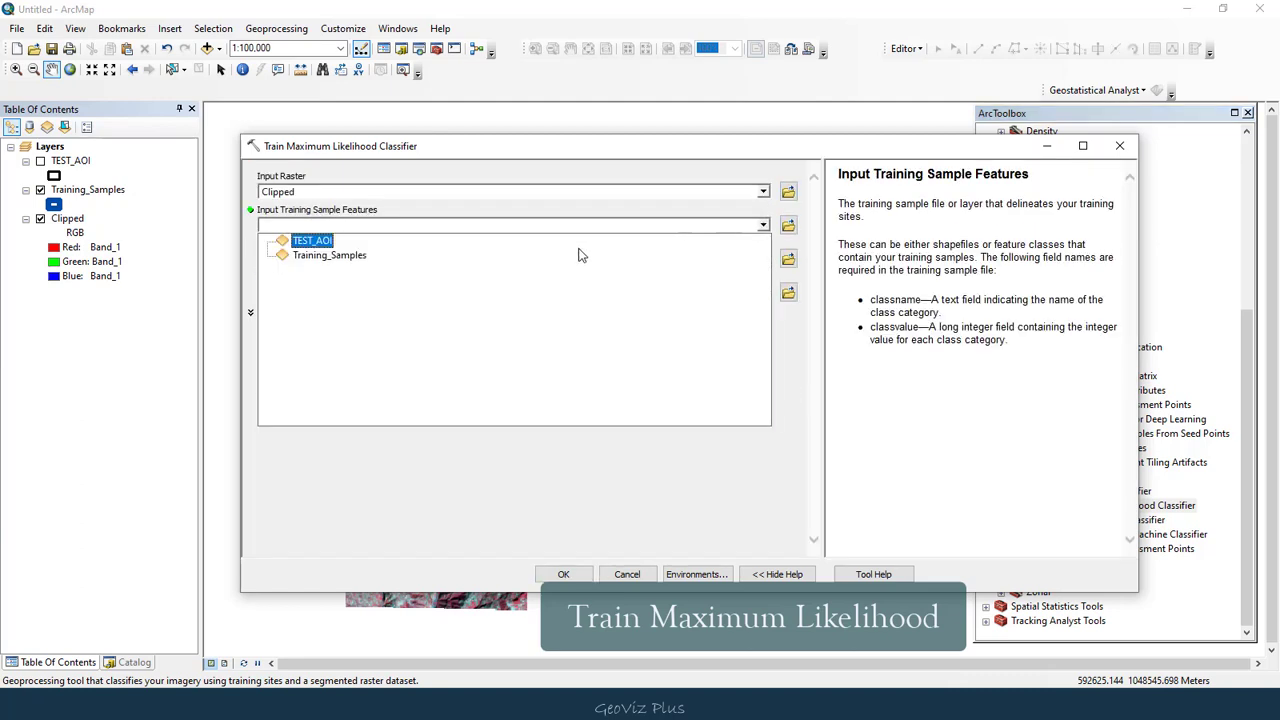
pyautogui.click(328, 255)
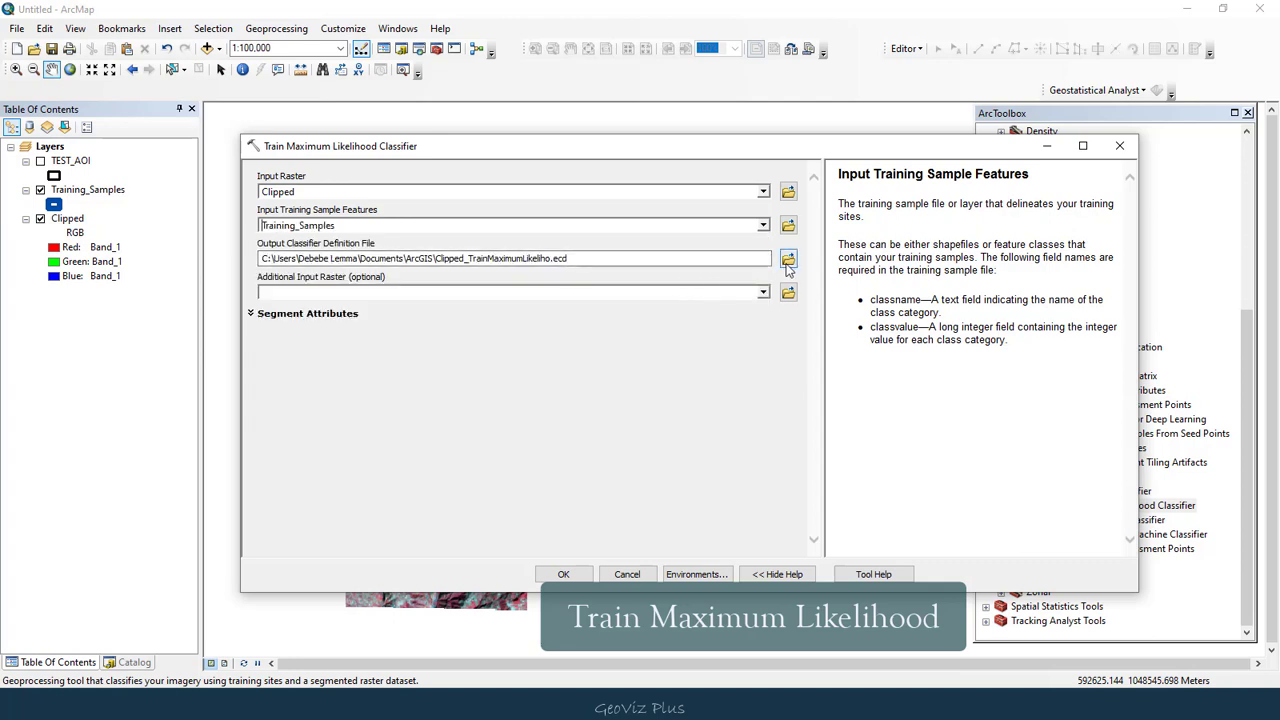
# Browse for the output classifier definition file and copy the path of OUTPUT's MAXIMUM LIKELIHOOD folder from File Explorer
pyautogui.click(788, 259)
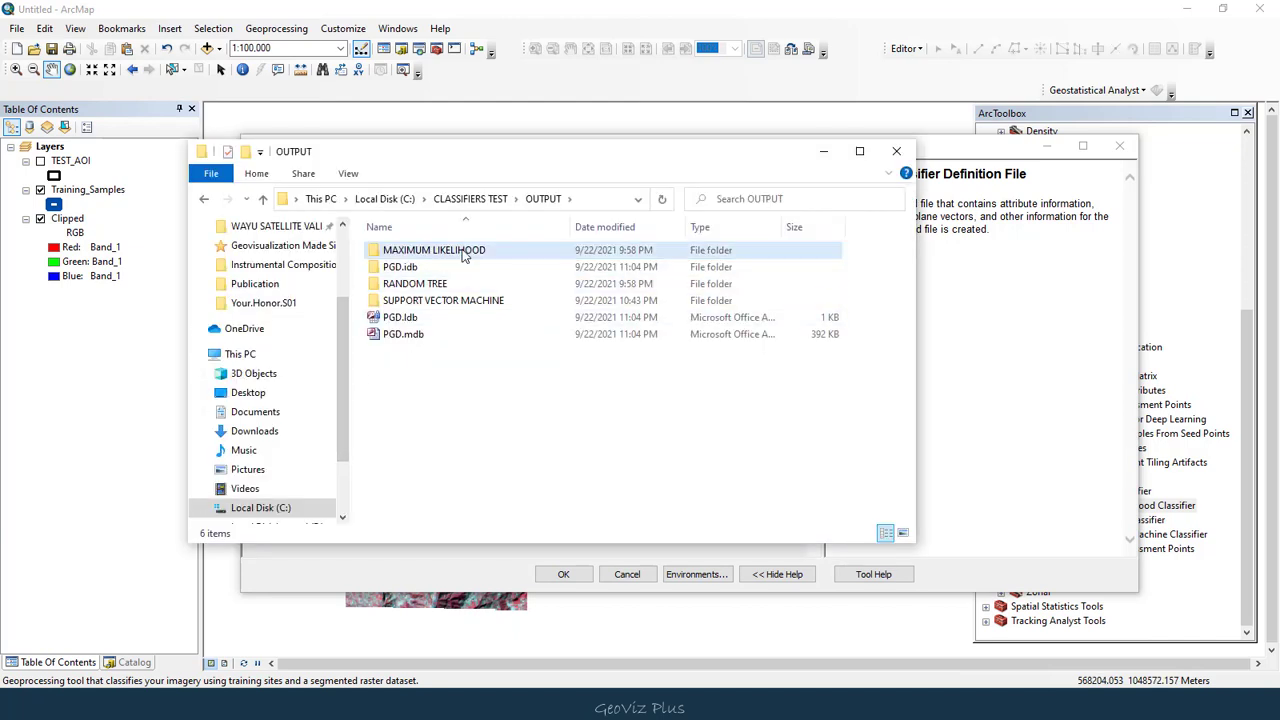
pyautogui.doubleClick(463, 252)
pyautogui.click(571, 200)
pyautogui.rightClick(573, 199)
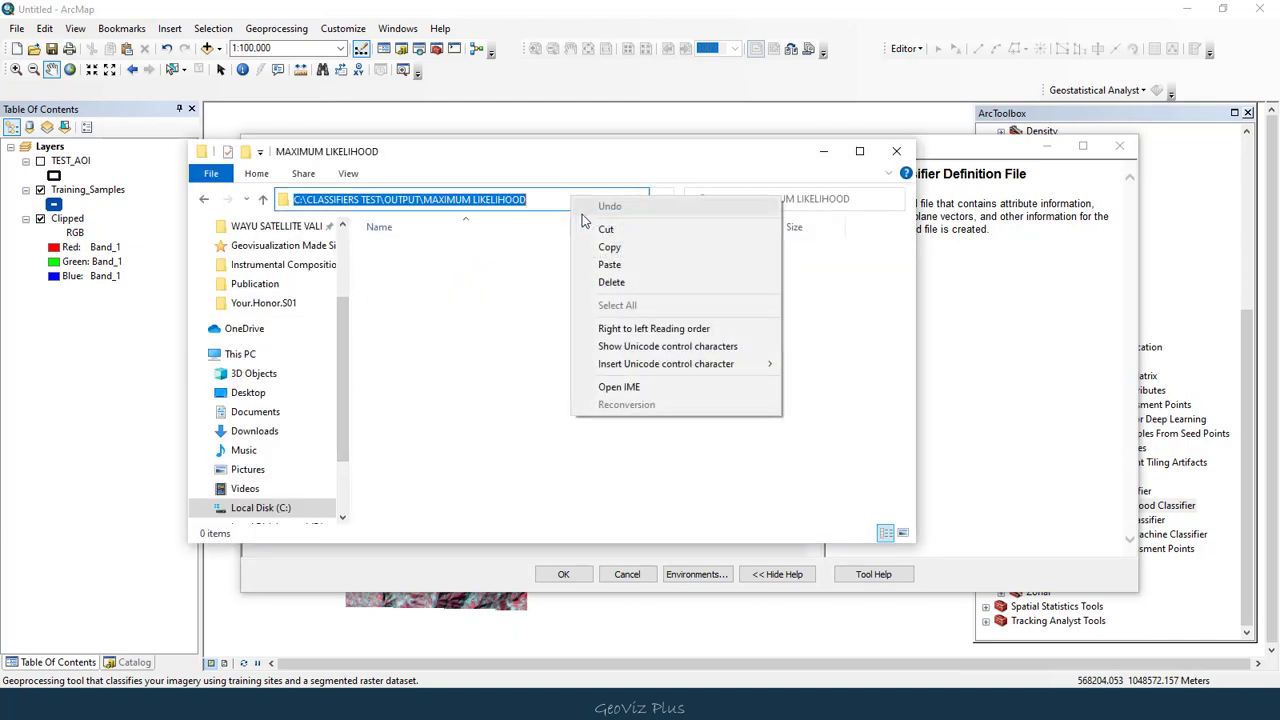
pyautogui.click(609, 246)
pyautogui.click(726, 266)
pyautogui.click(823, 151)
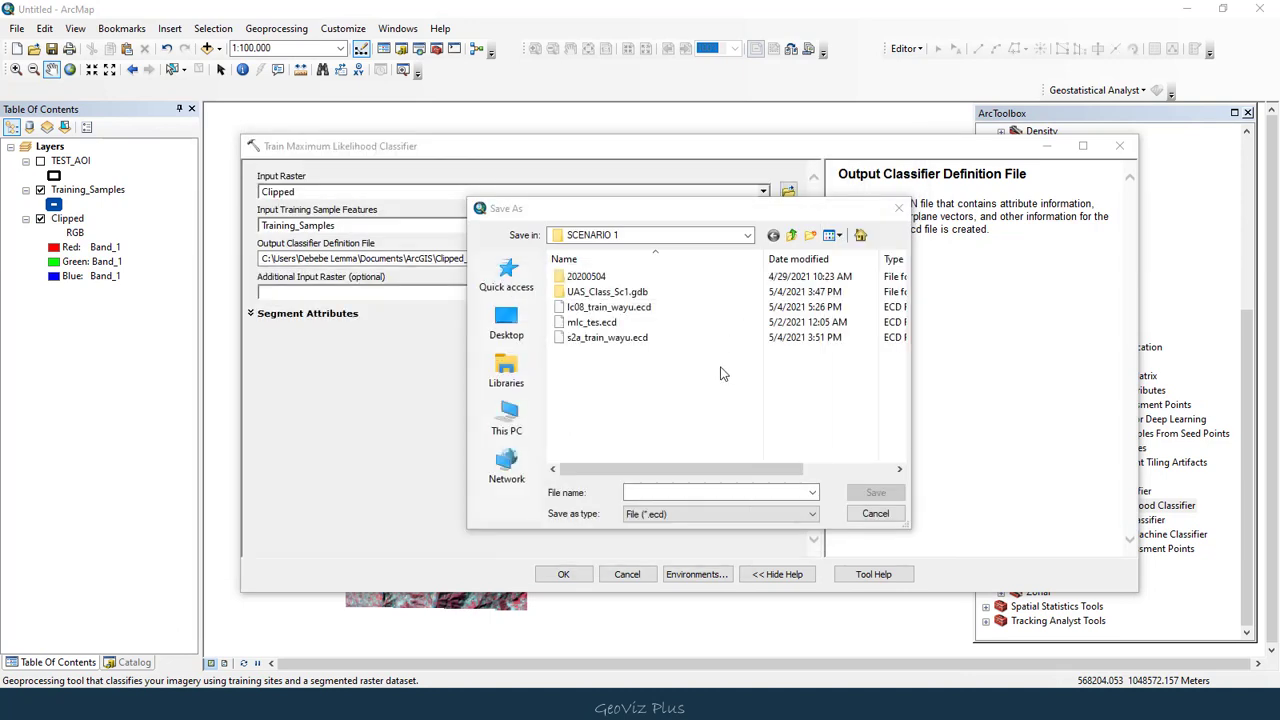
# Save the classifier definition file as MLC_Train in the MAXIMUM LIKELIHOOD folder and run the Maximum Likelihood training
pyautogui.click(680, 493)
pyautogui.hotkey('ctrl', 'v')
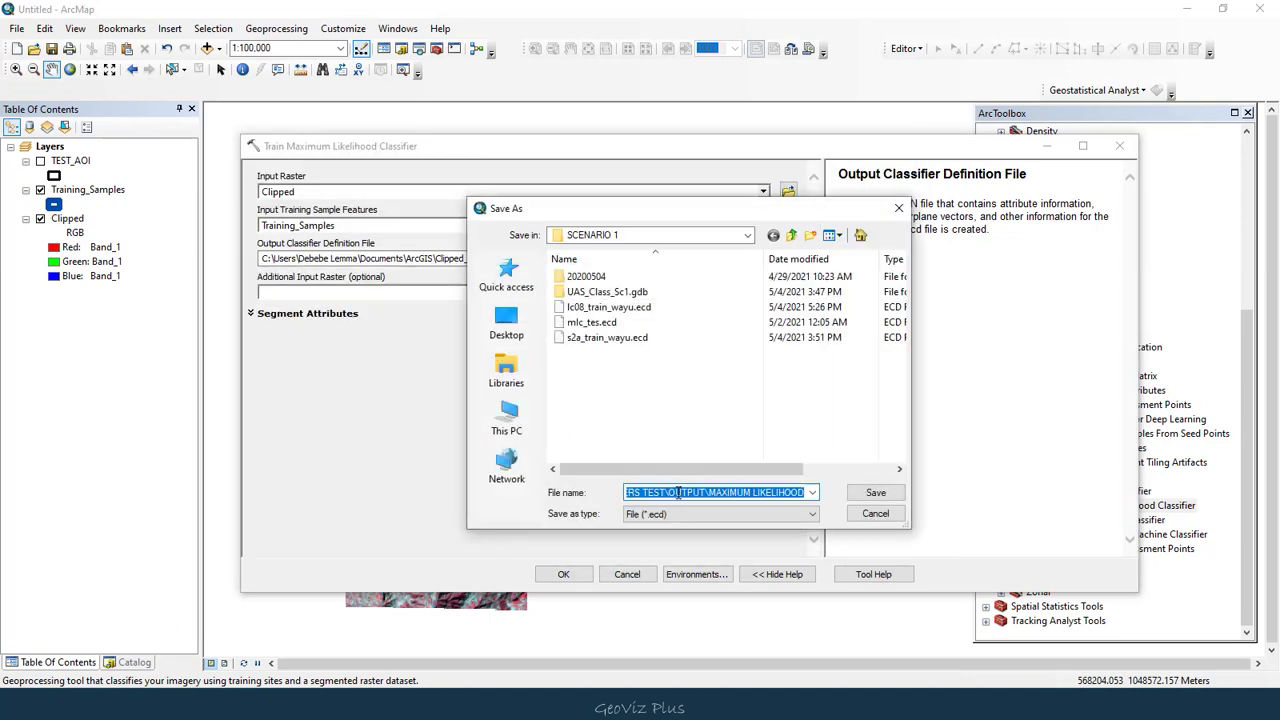
pyautogui.press('Return')
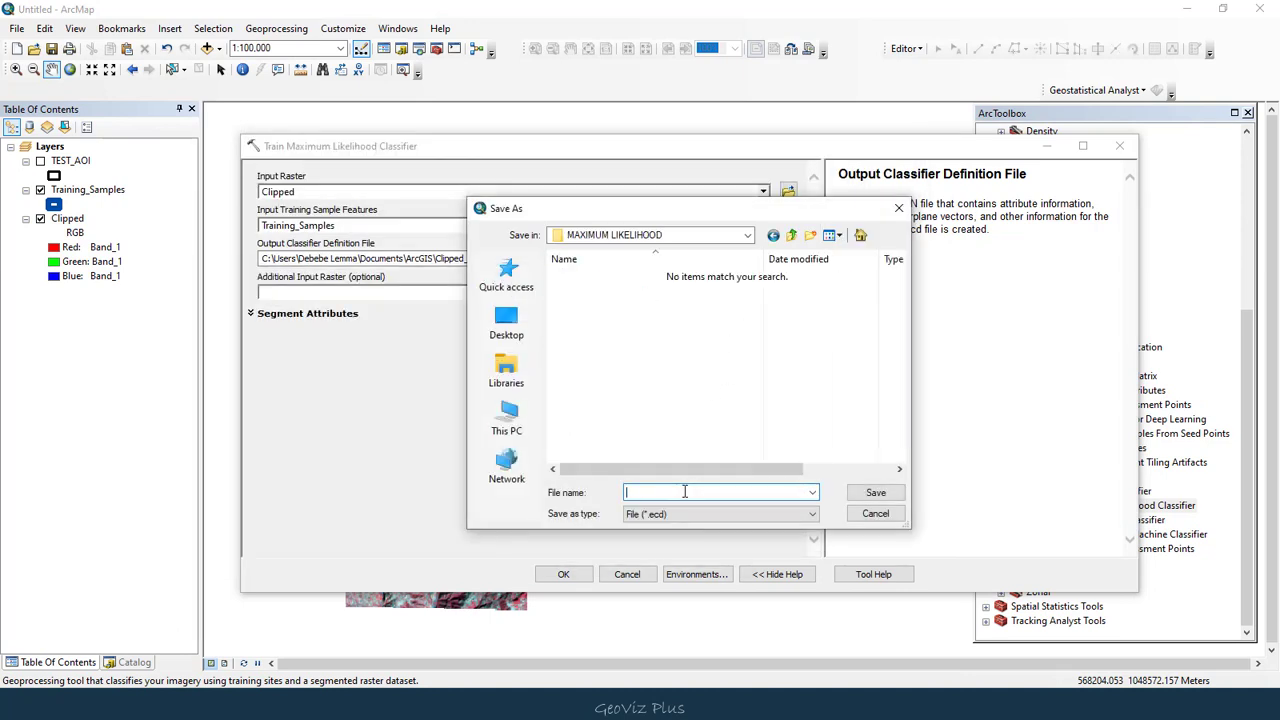
pyautogui.write('MLC_Train')
pyautogui.press('Return')
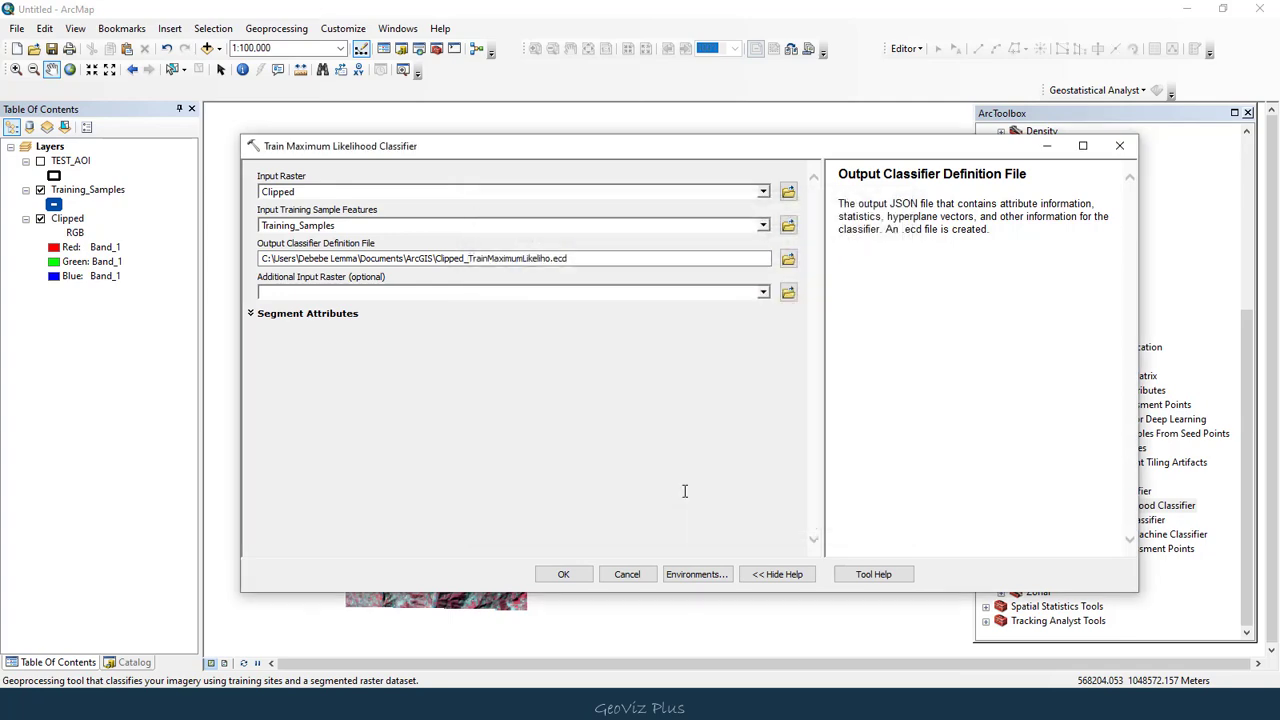
pyautogui.click(559, 573)
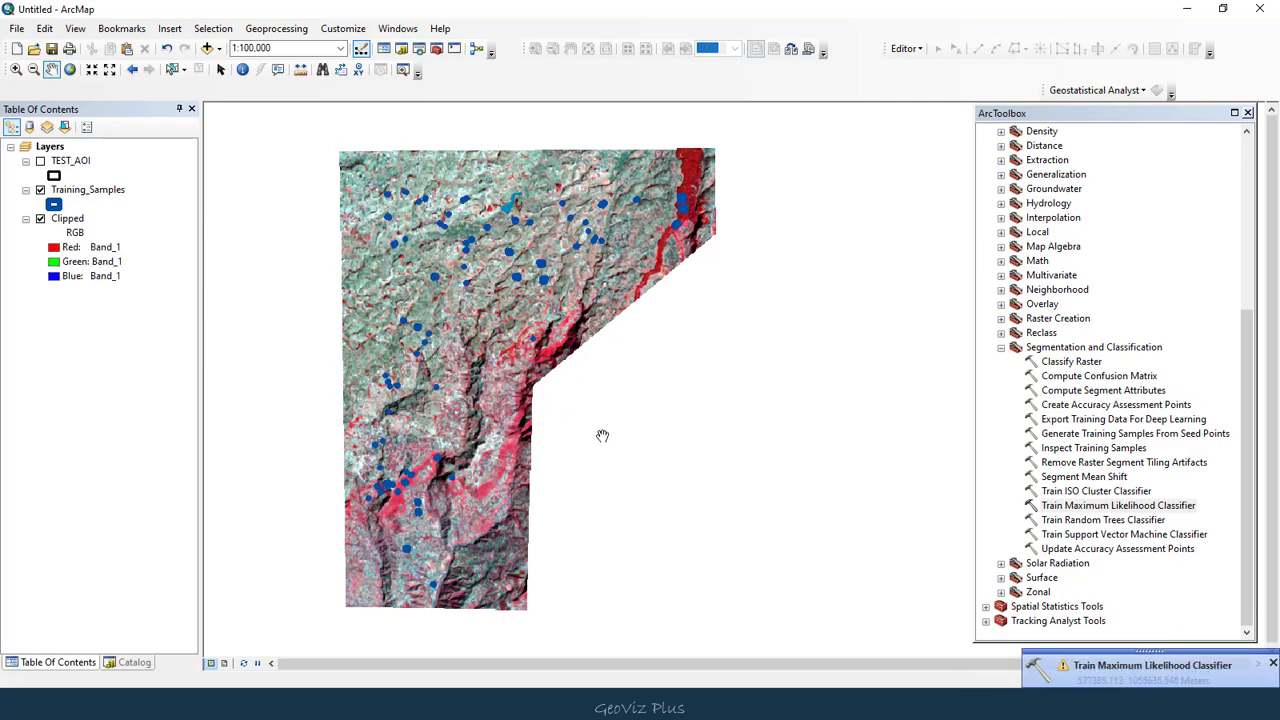
# Open the Train Random Trees Classifier tool with Clipped as input raster and Training_Samples as training sample features
pyautogui.moveTo(733, 454); pyautogui.dragTo(811, 452)
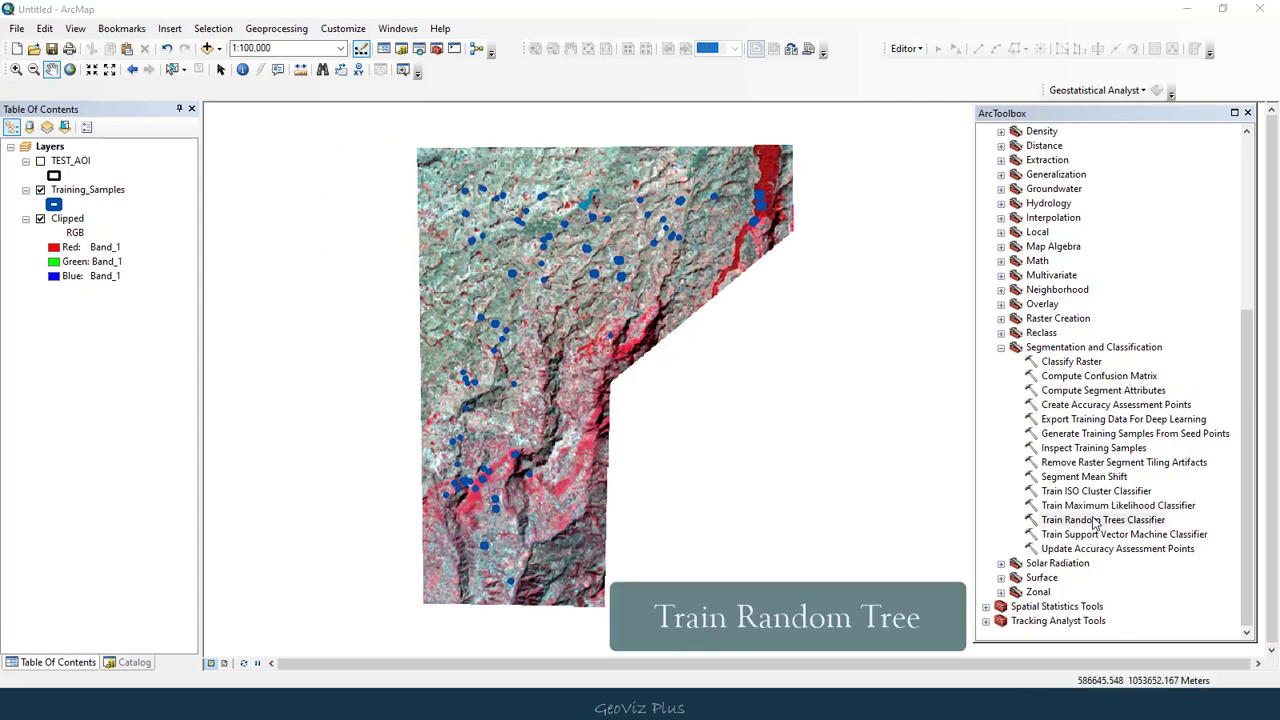
pyautogui.click(1095, 522)
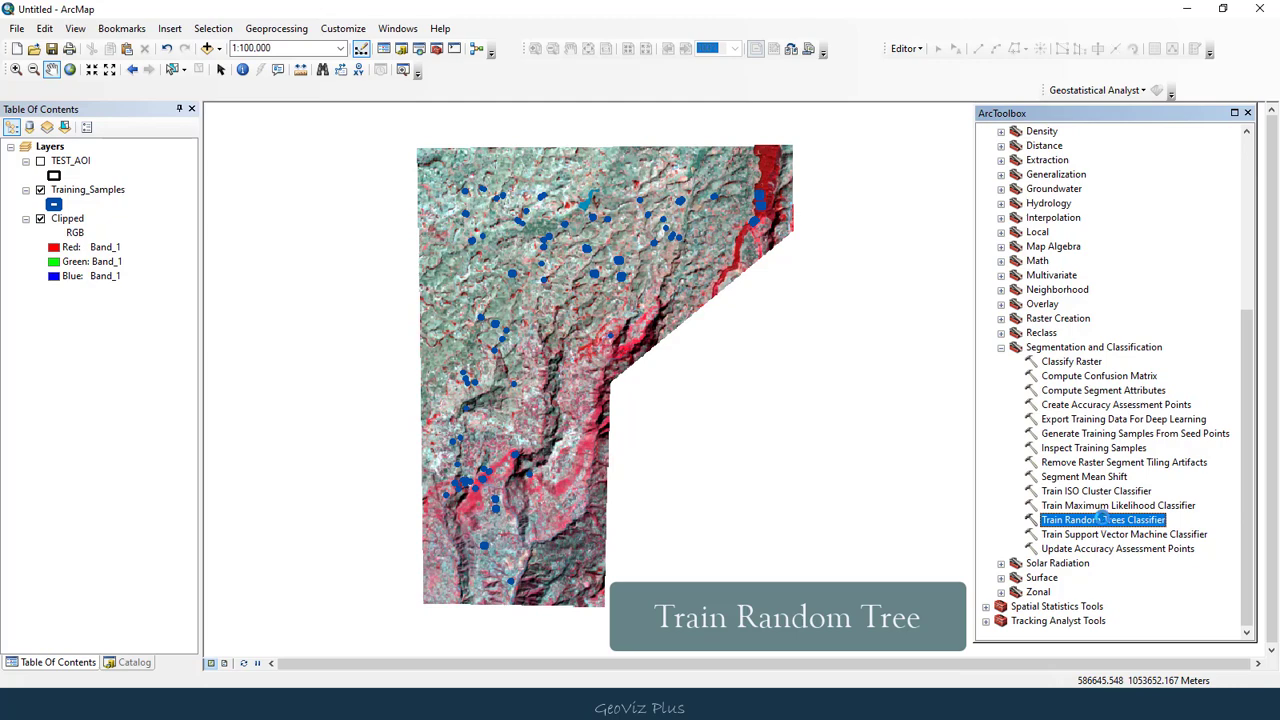
pyautogui.doubleClick(1103, 519)
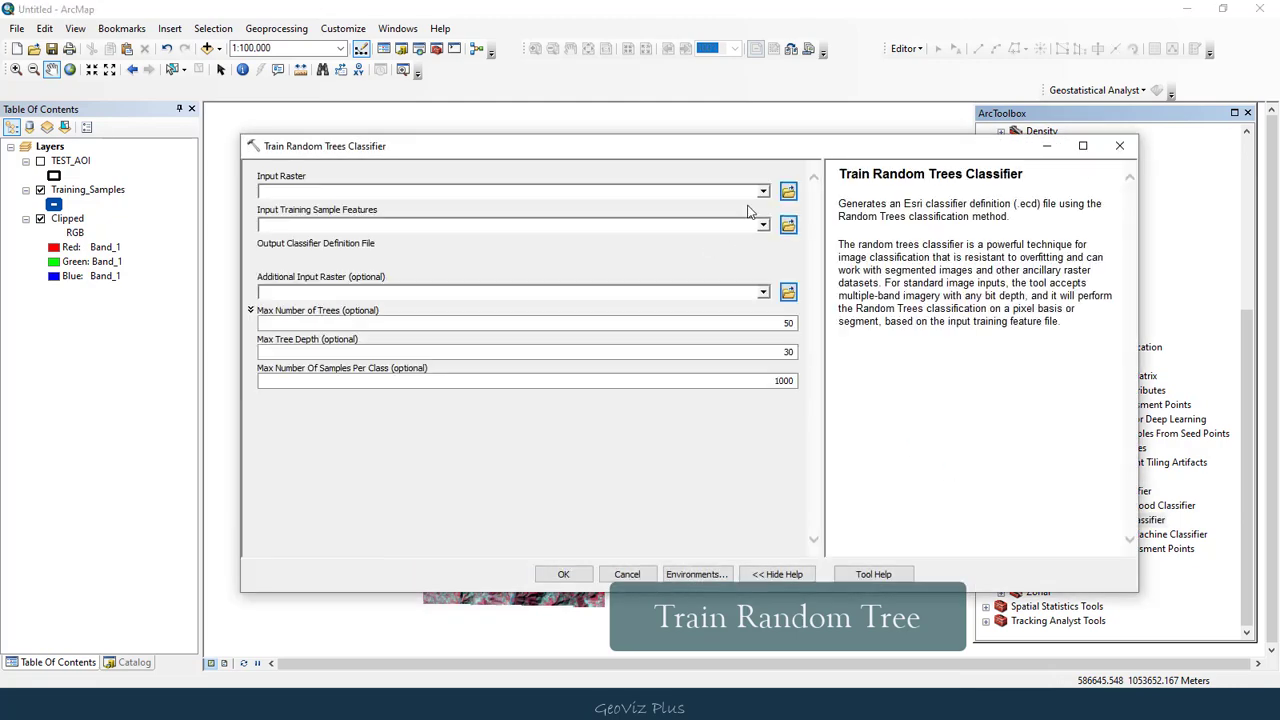
pyautogui.click(761, 192)
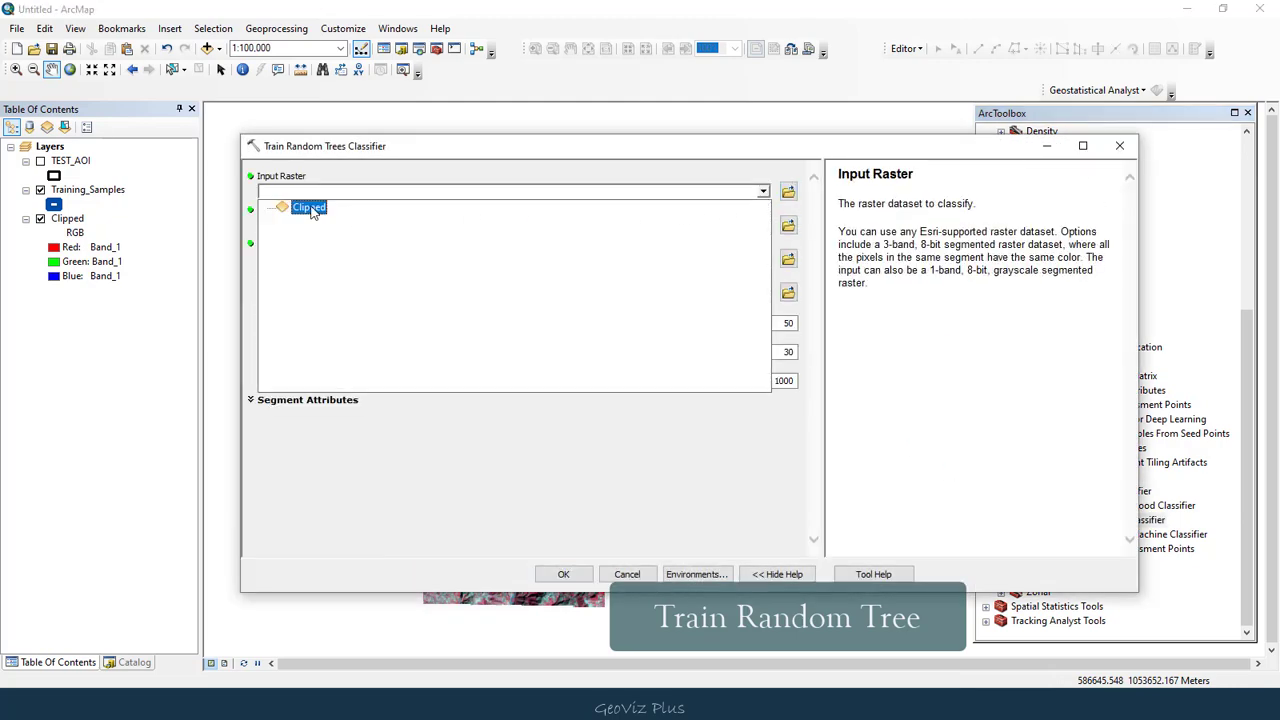
pyautogui.click(309, 208)
pyautogui.click(761, 229)
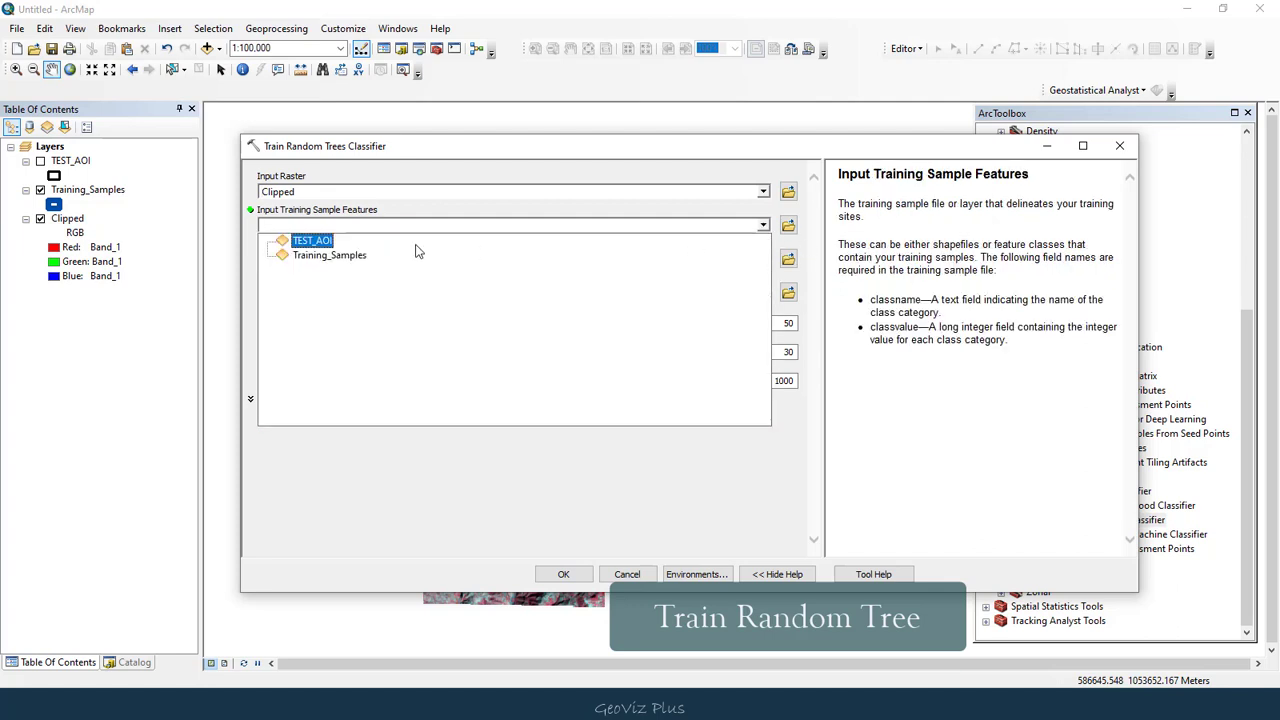
pyautogui.click(323, 261)
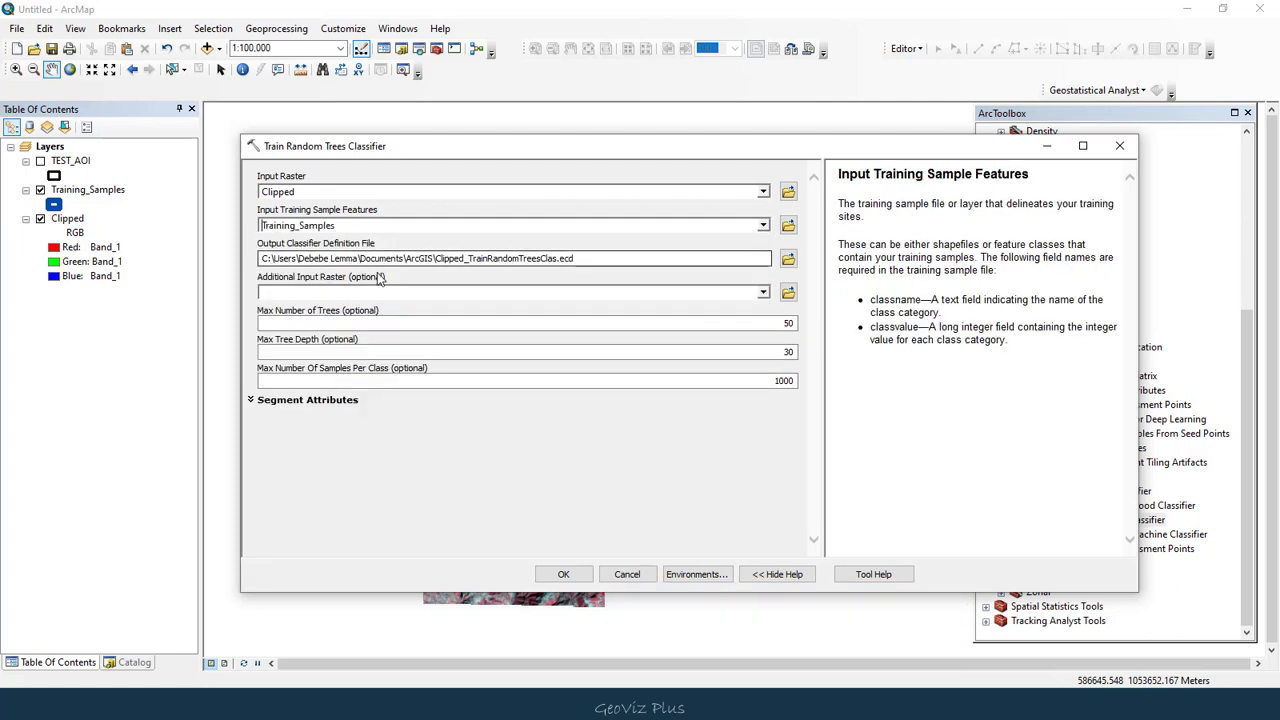
# Save the output classifier definition file as RTC_Train in the RANDOM TREE folder and run the Random Trees training
pyautogui.click(788, 259)
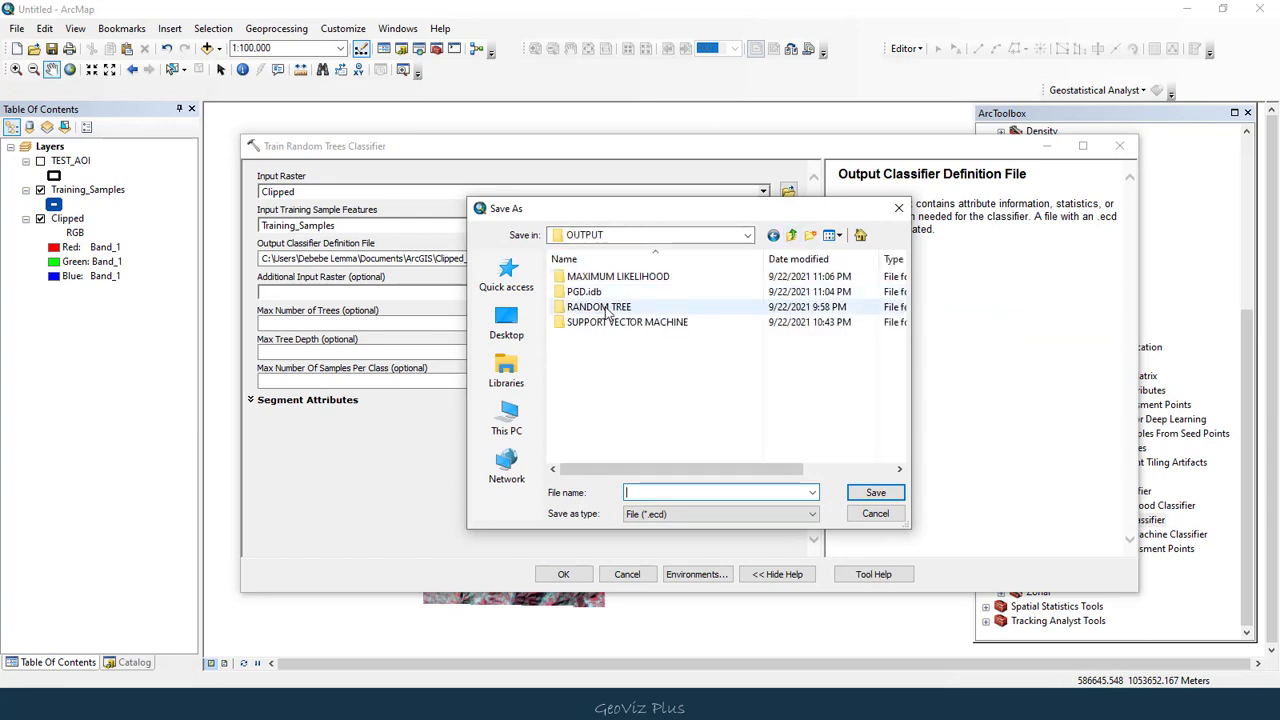
pyautogui.doubleClick(642, 311)
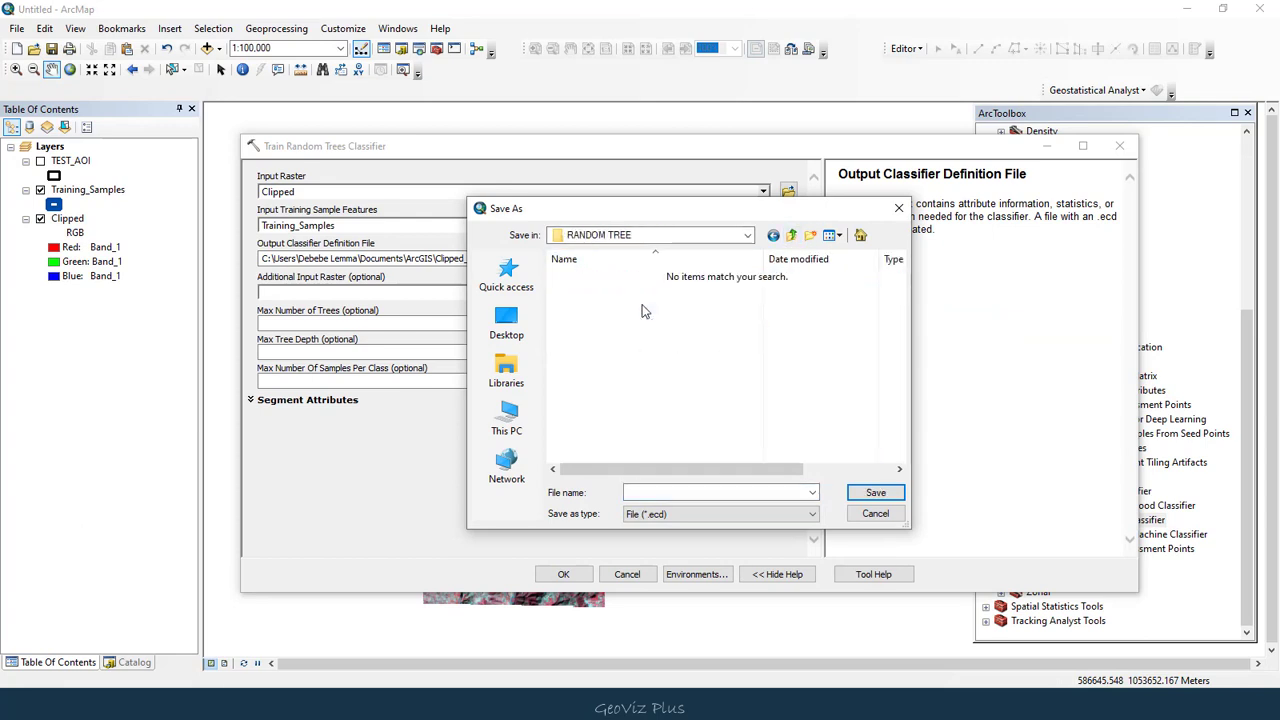
pyautogui.click(664, 491)
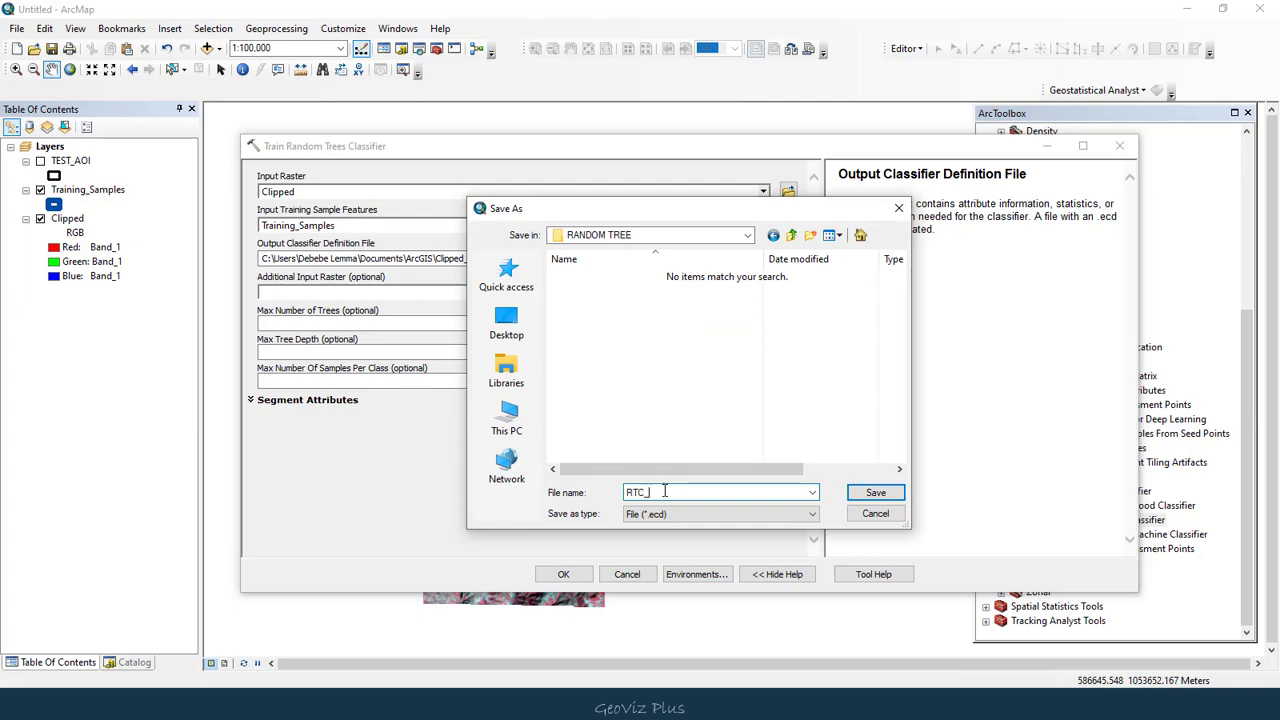
pyautogui.press('Return')
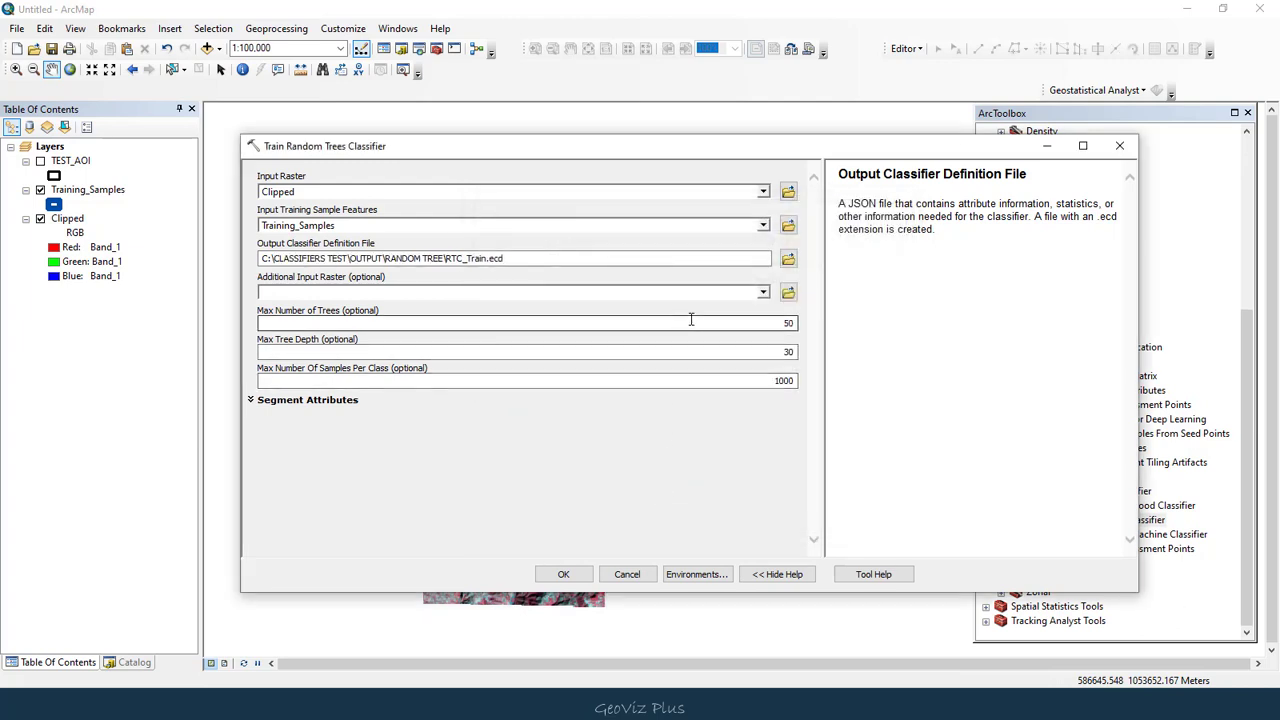
pyautogui.click(564, 574)
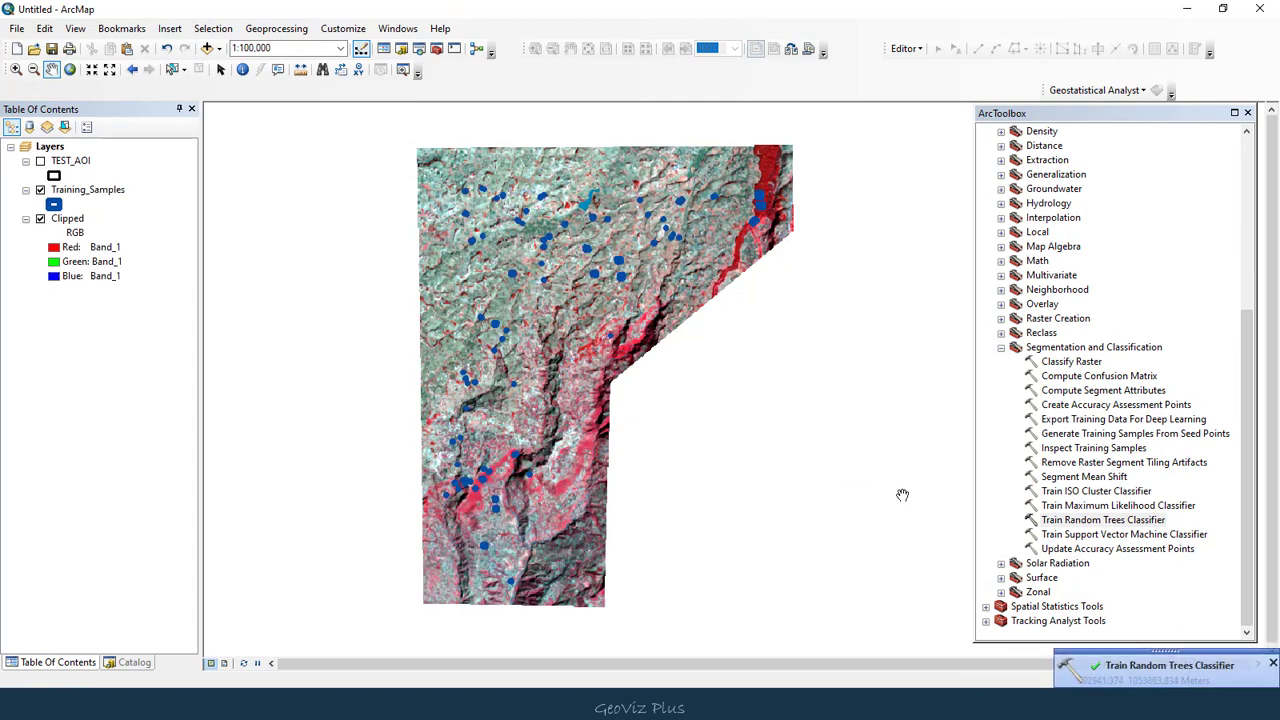
# Open the Train Support Vector Machine Classifier tool with Clipped as input raster and Training_Samples as training sample features
pyautogui.click(1118, 535)
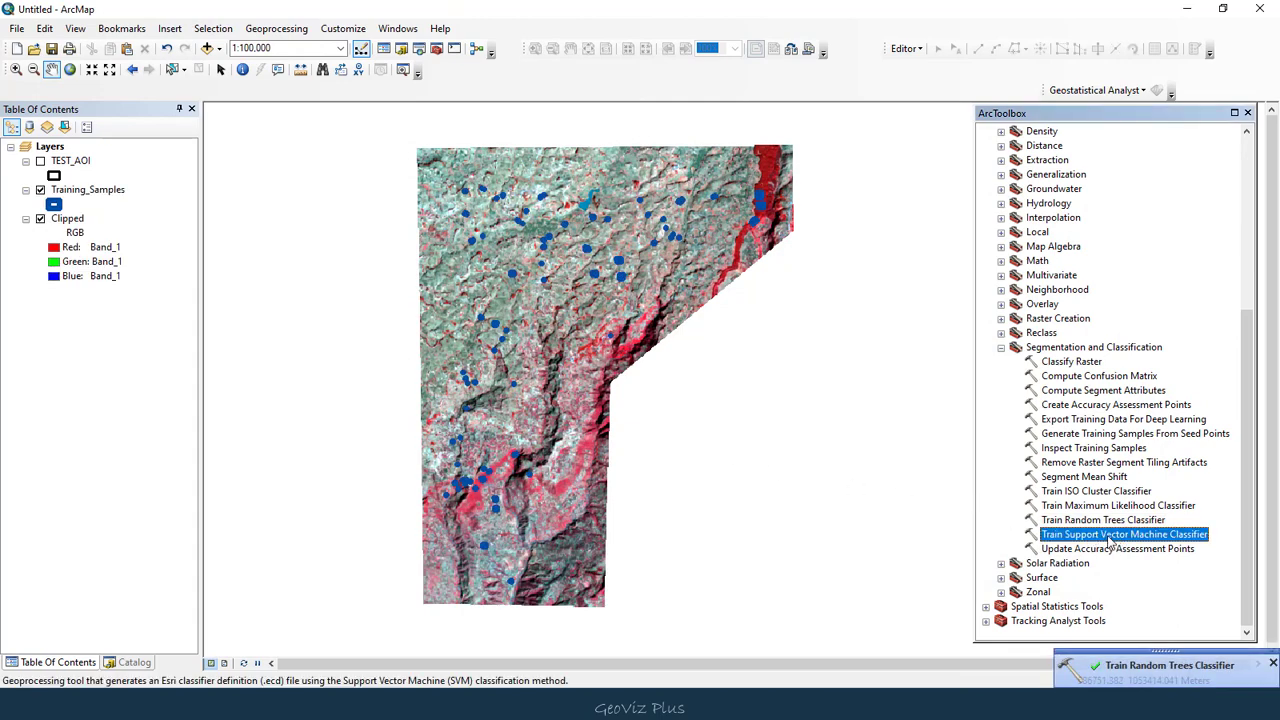
pyautogui.doubleClick(1108, 536)
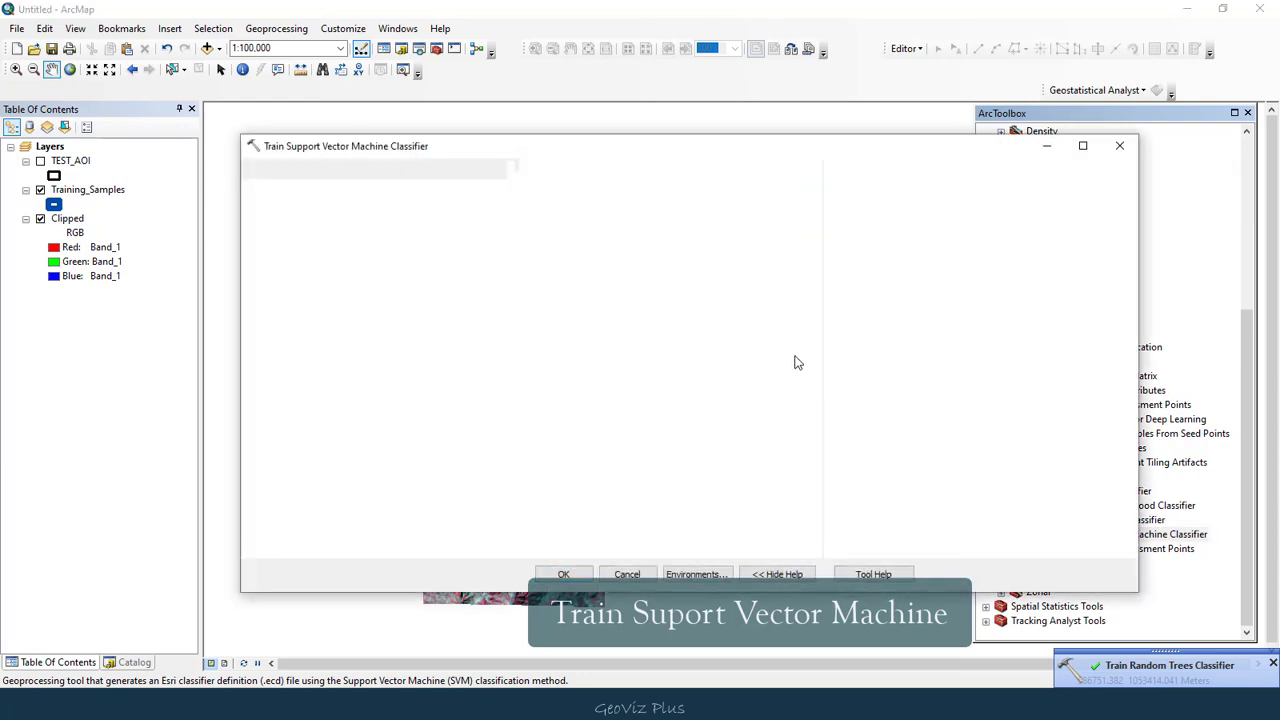
pyautogui.click(763, 191)
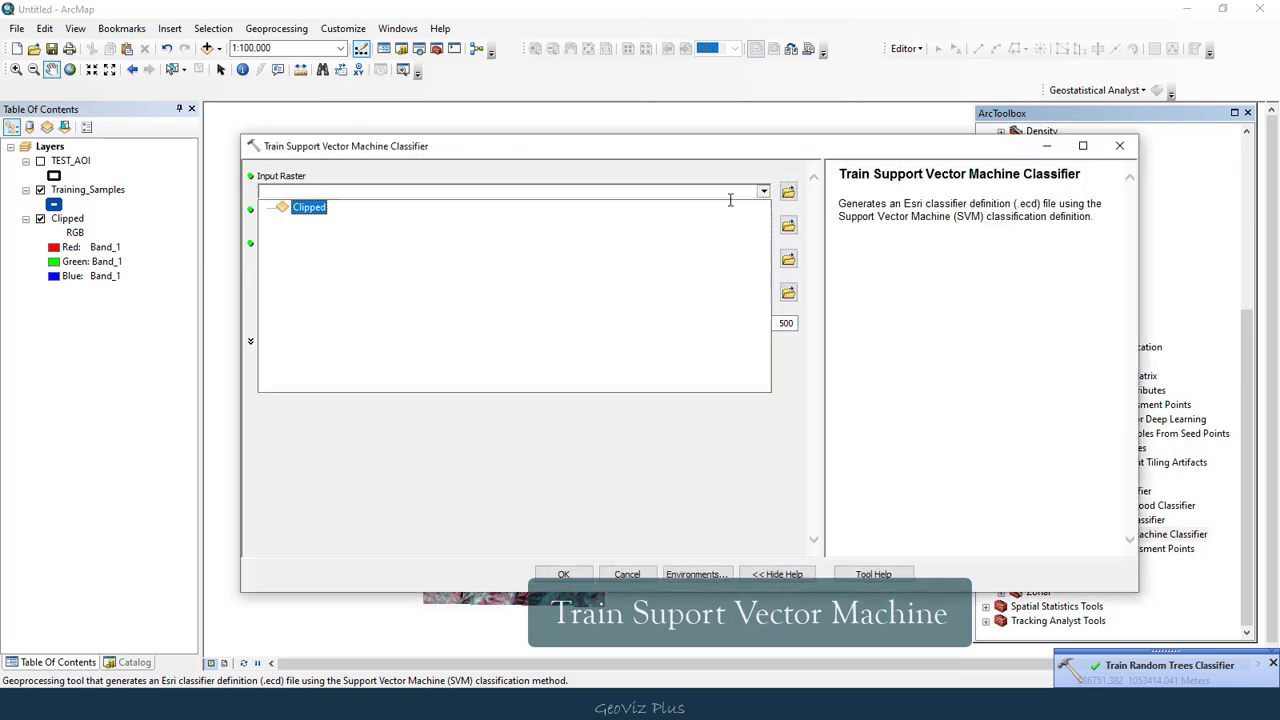
pyautogui.click(320, 210)
pyautogui.click(763, 225)
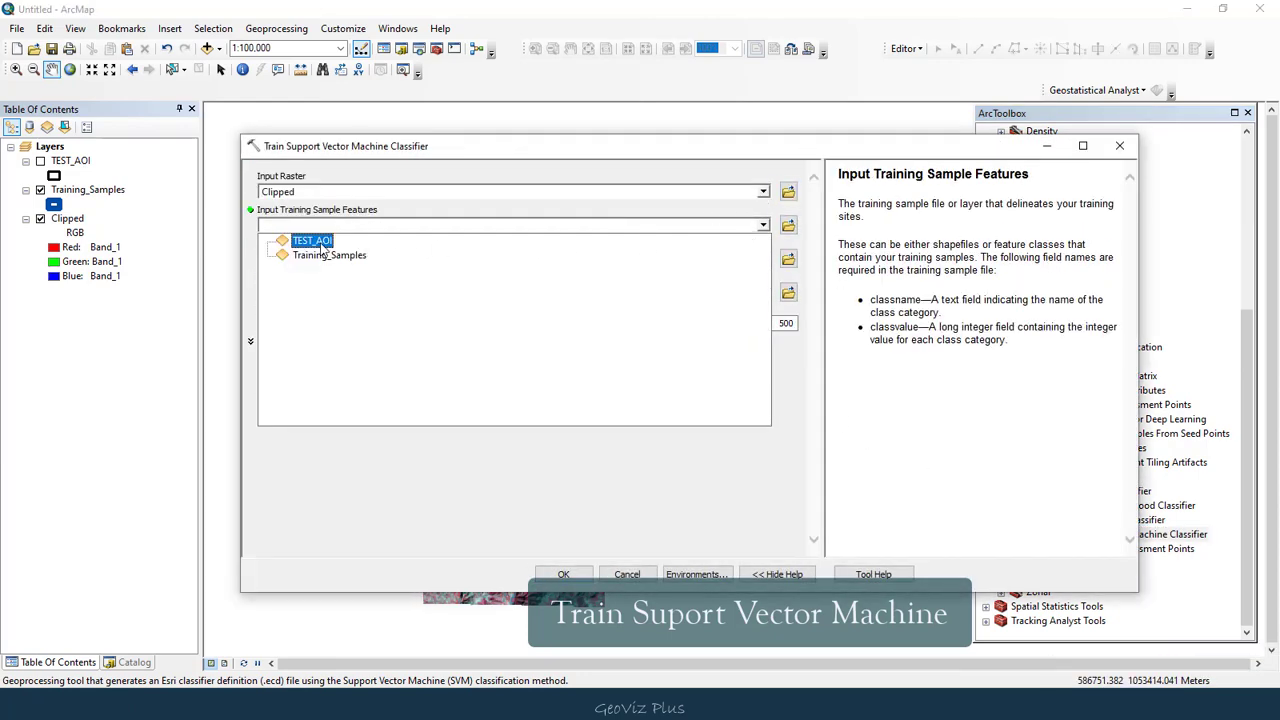
pyautogui.click(328, 256)
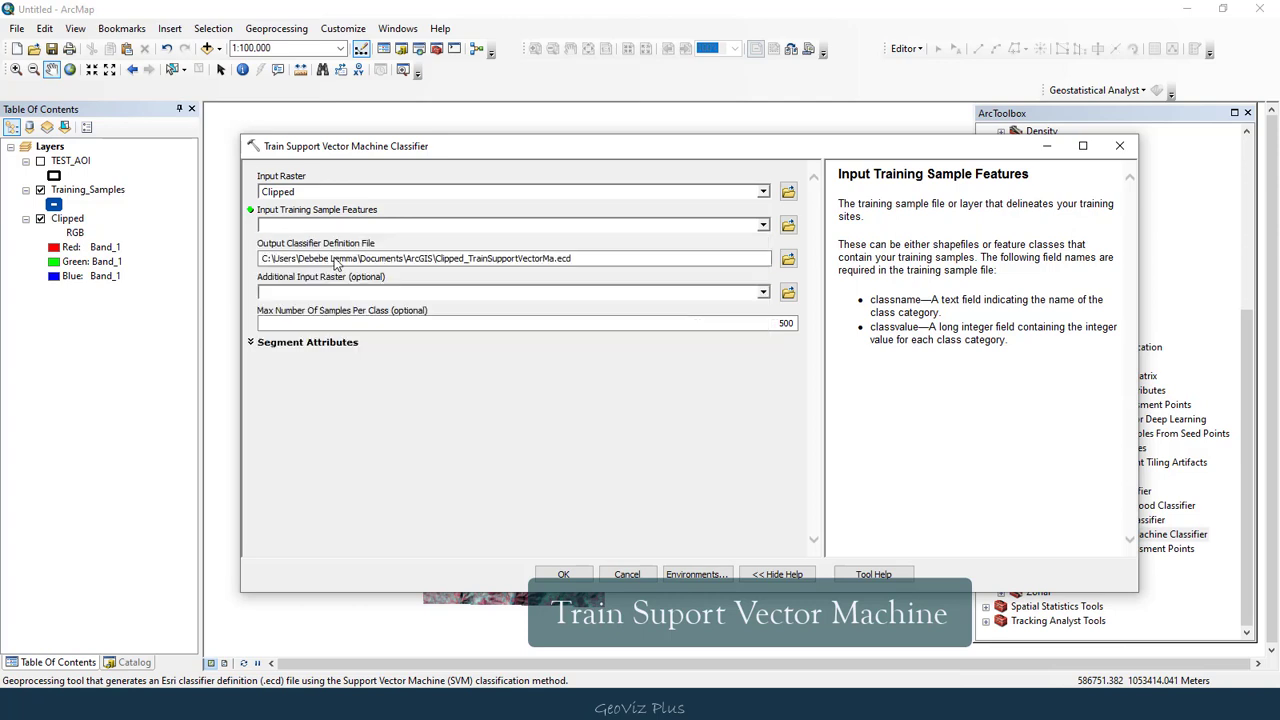
# Save the output classifier definition file as SVM_Train in the SUPPORT VECTOR MACHINE folder and run the training
pyautogui.click(789, 261)
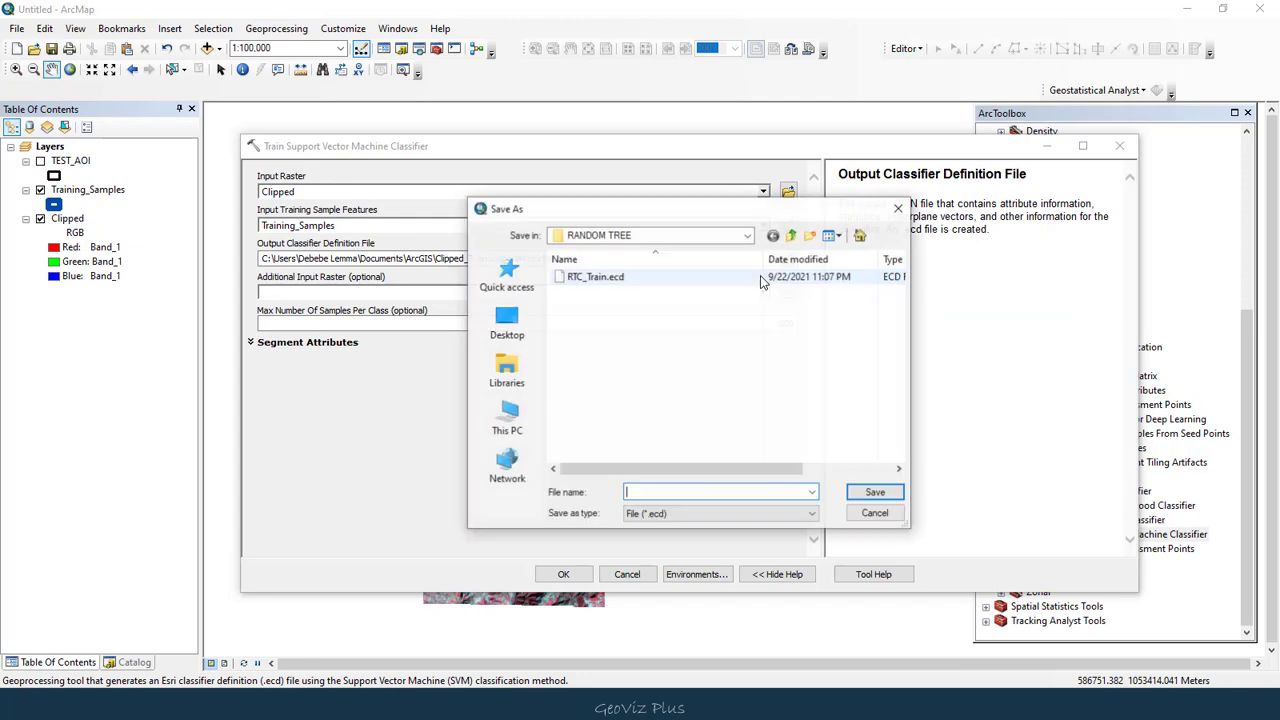
pyautogui.click(791, 237)
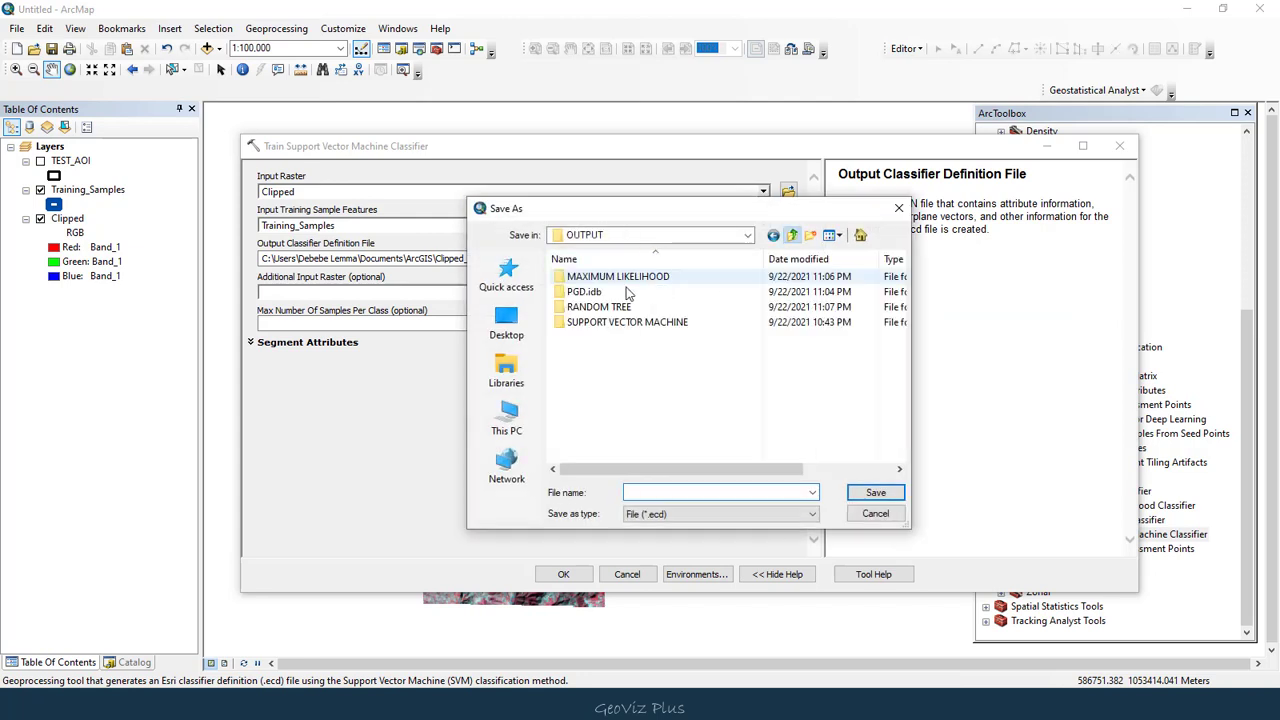
pyautogui.doubleClick(640, 322)
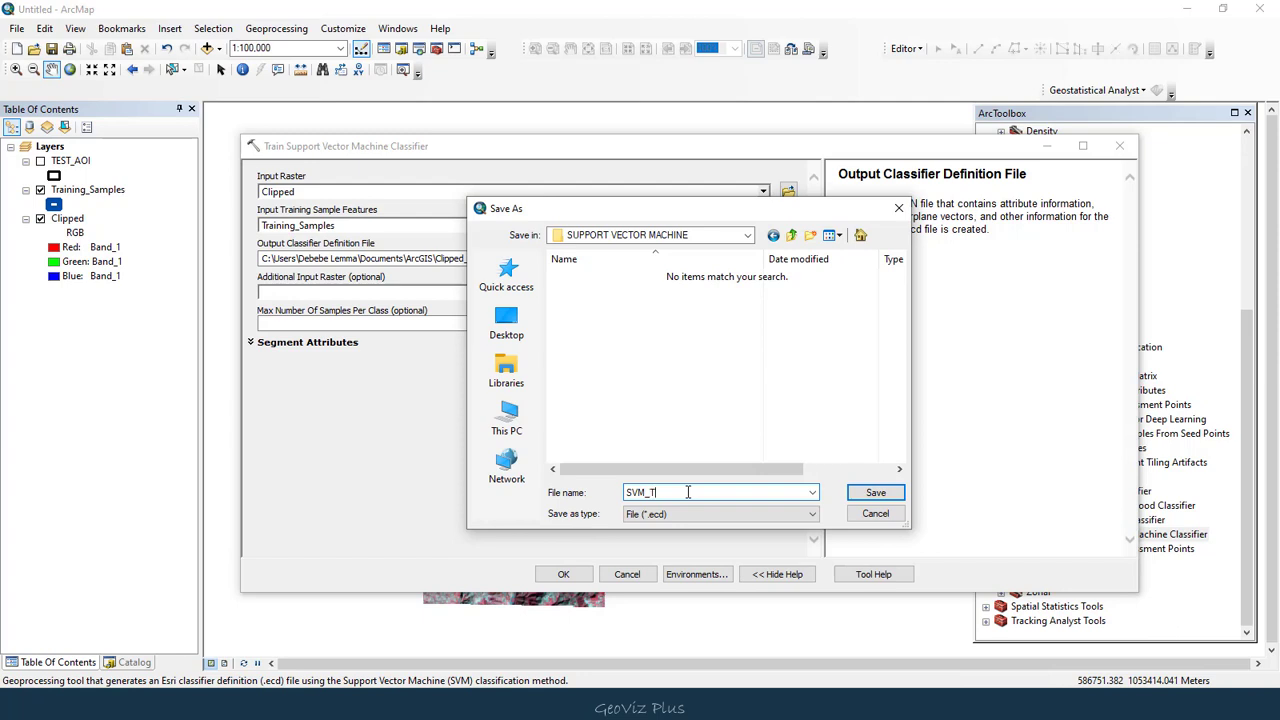
pyautogui.press('Return')
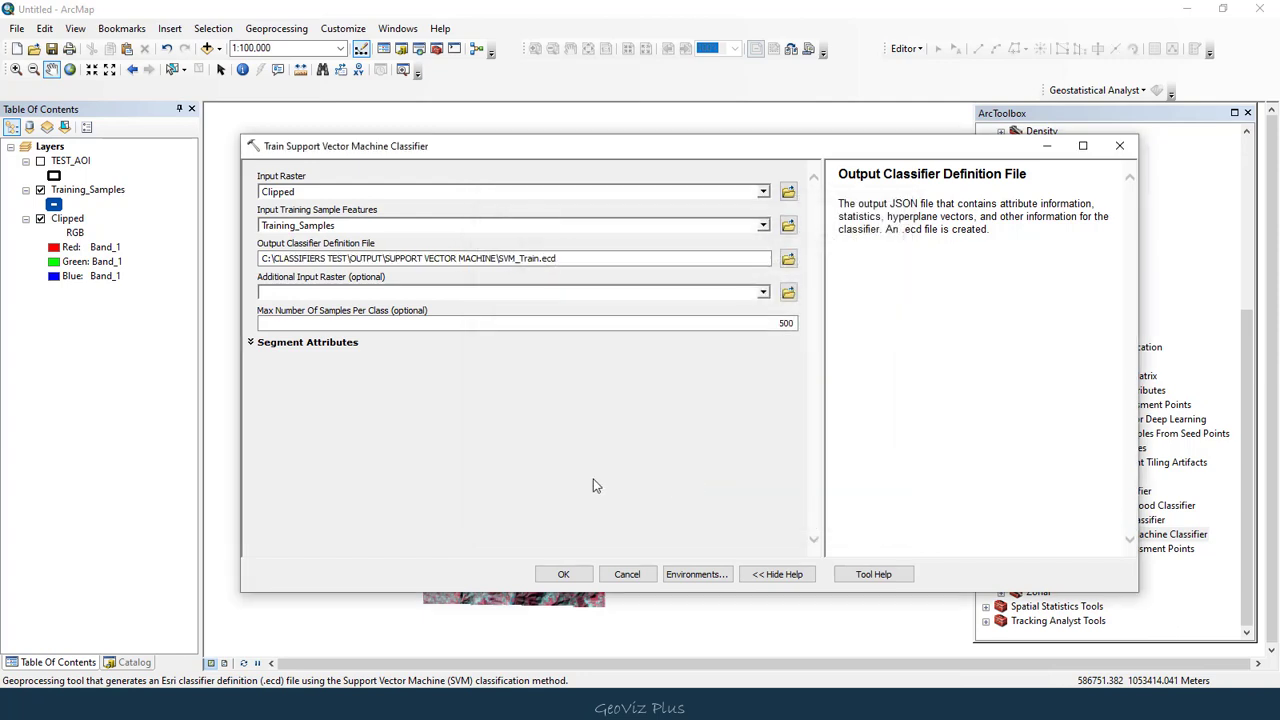
pyautogui.click(576, 573)
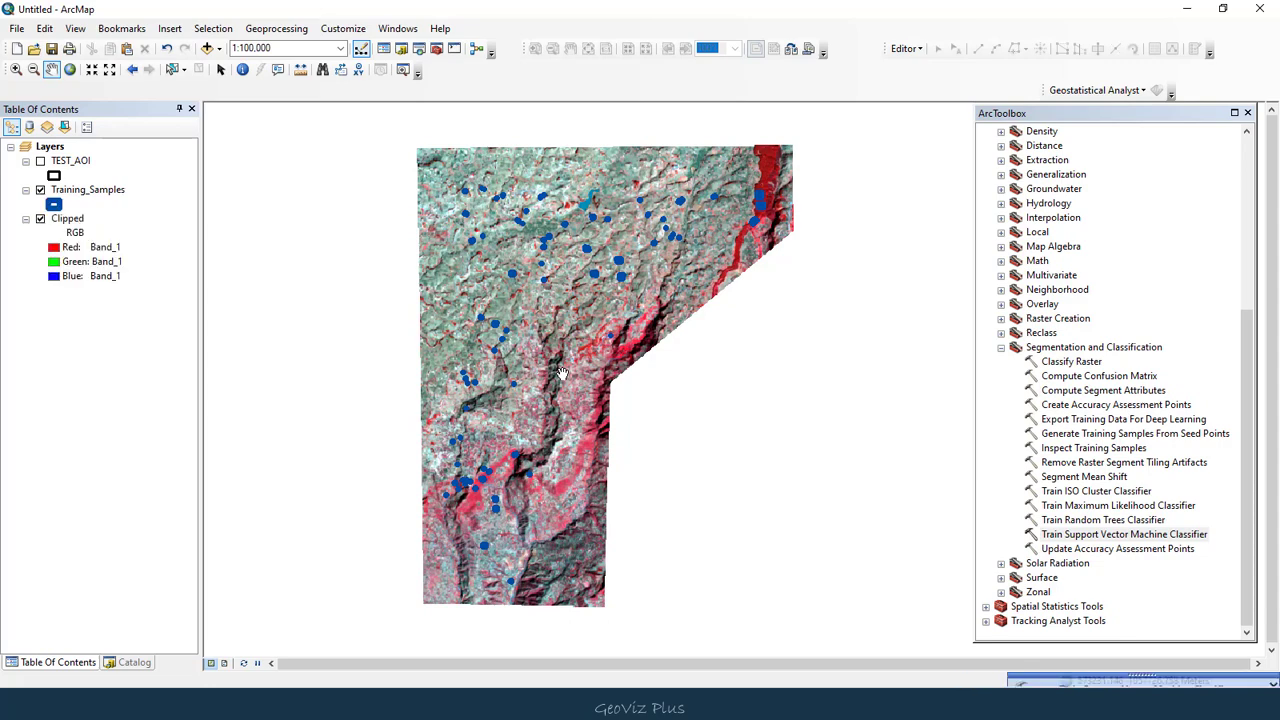
# Open the Classify Raster tool from Segmentation and Classification and set its input raster to Clipped
pyautogui.moveTo(621, 410); pyautogui.dragTo(607, 400)
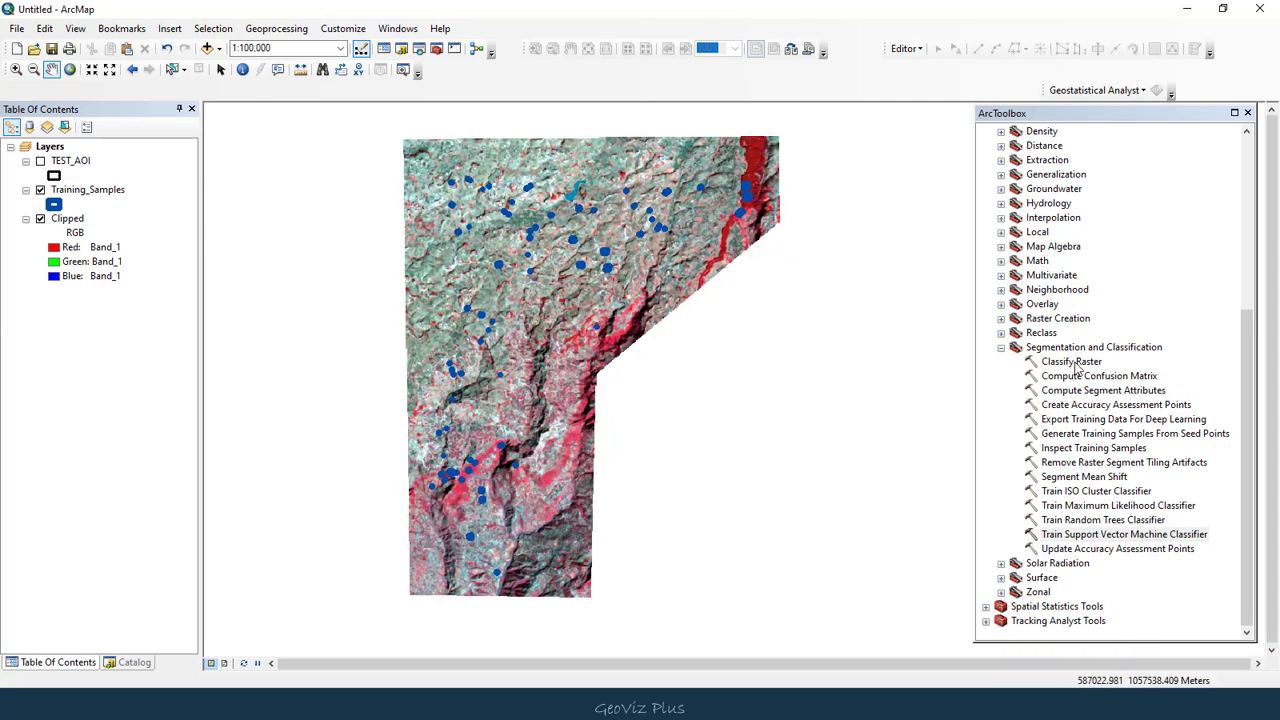
pyautogui.click(1072, 362)
pyautogui.doubleClick(1072, 362)
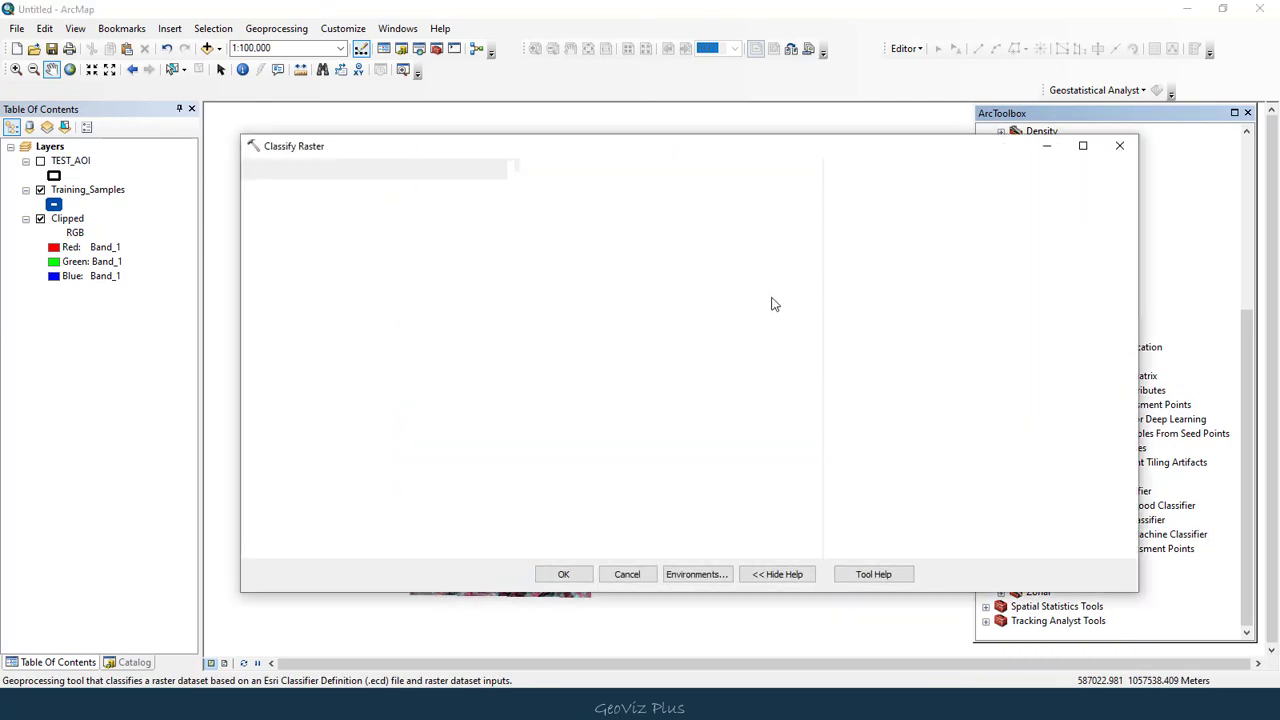
pyautogui.click(763, 192)
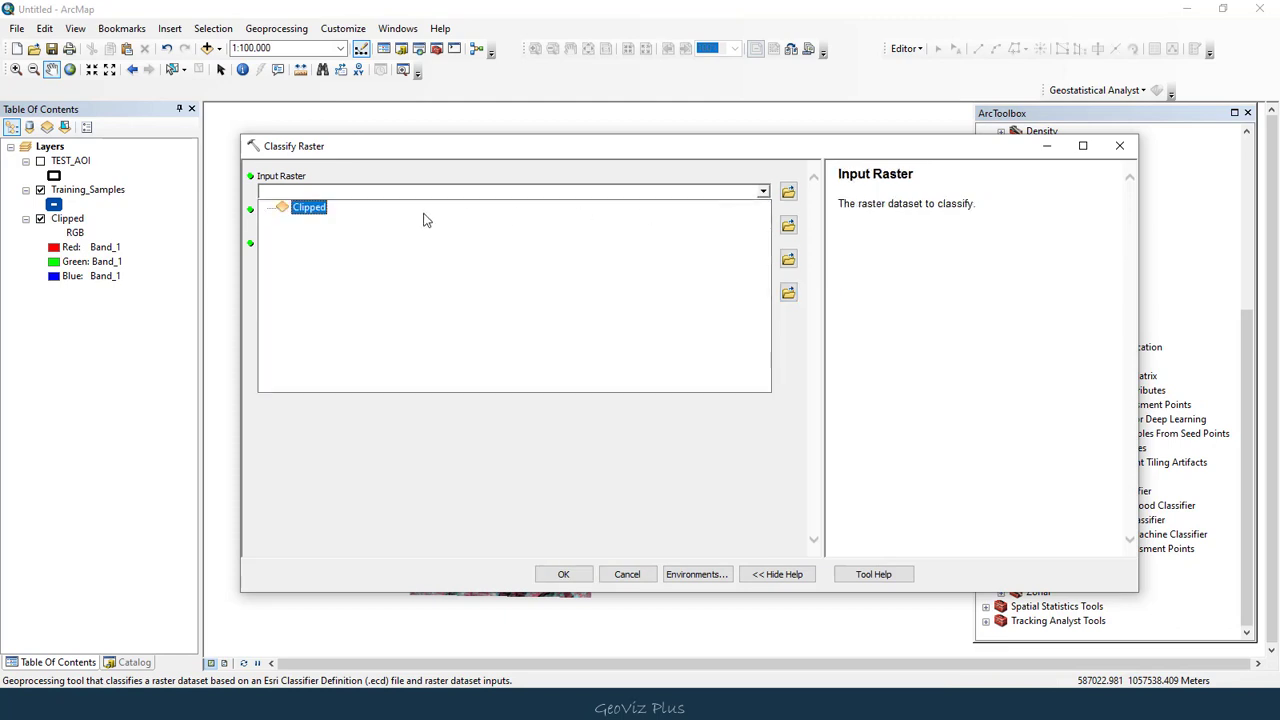
pyautogui.click(321, 214)
pyautogui.click(317, 207)
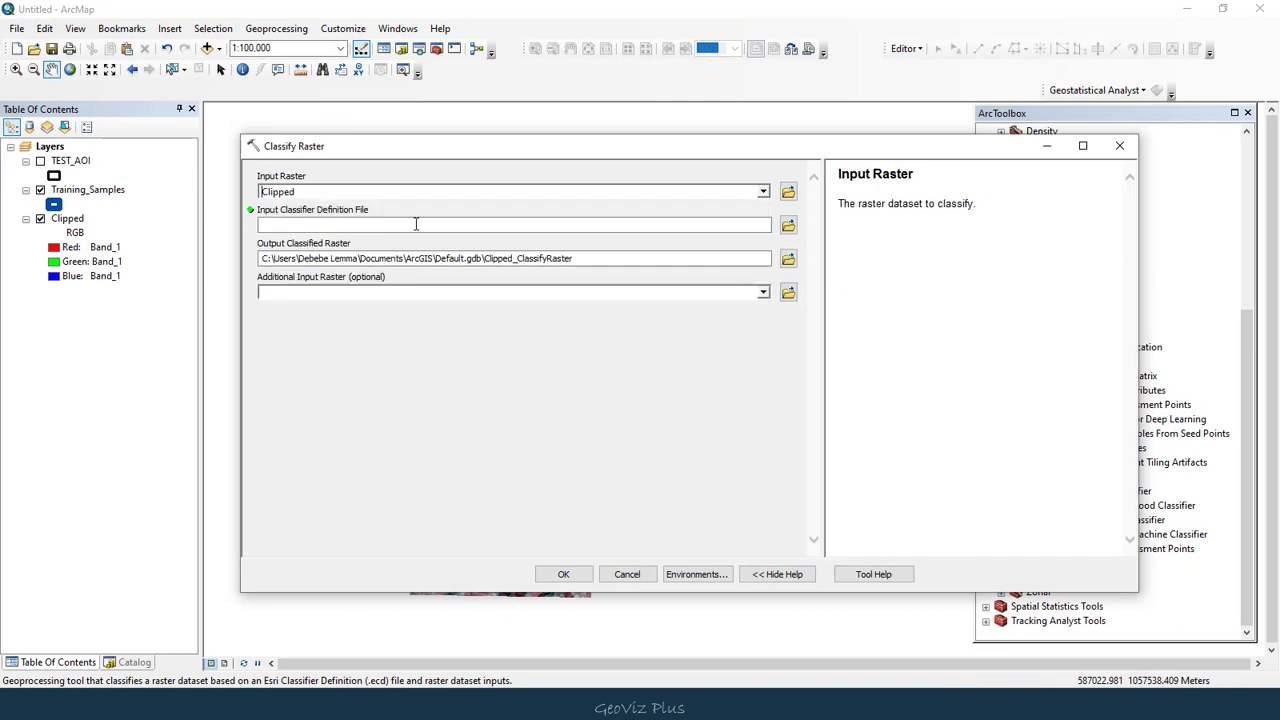
# Set the input classifier definition file to MLC_Train.ecd from the MAXIMUM LIKELIHOOD folder
pyautogui.click(788, 227)
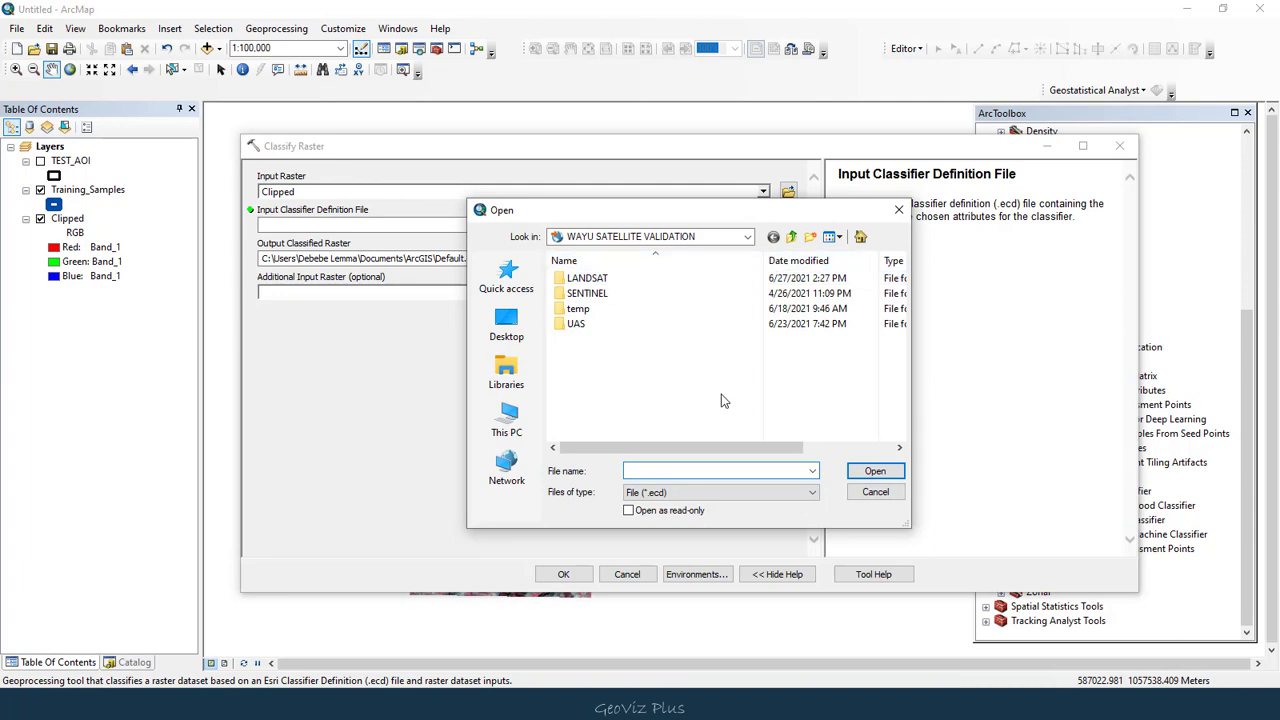
pyautogui.hotkey('ctrl', 'v')
pyautogui.press('Return')
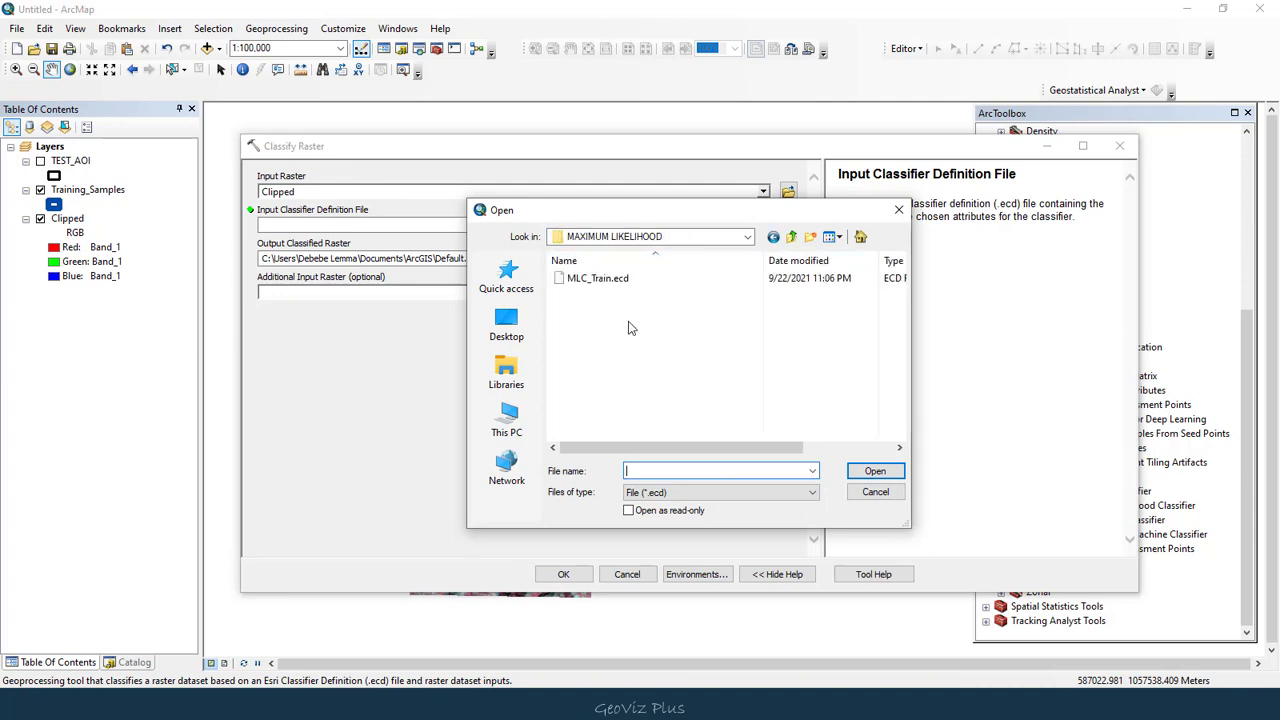
pyautogui.doubleClick(631, 281)
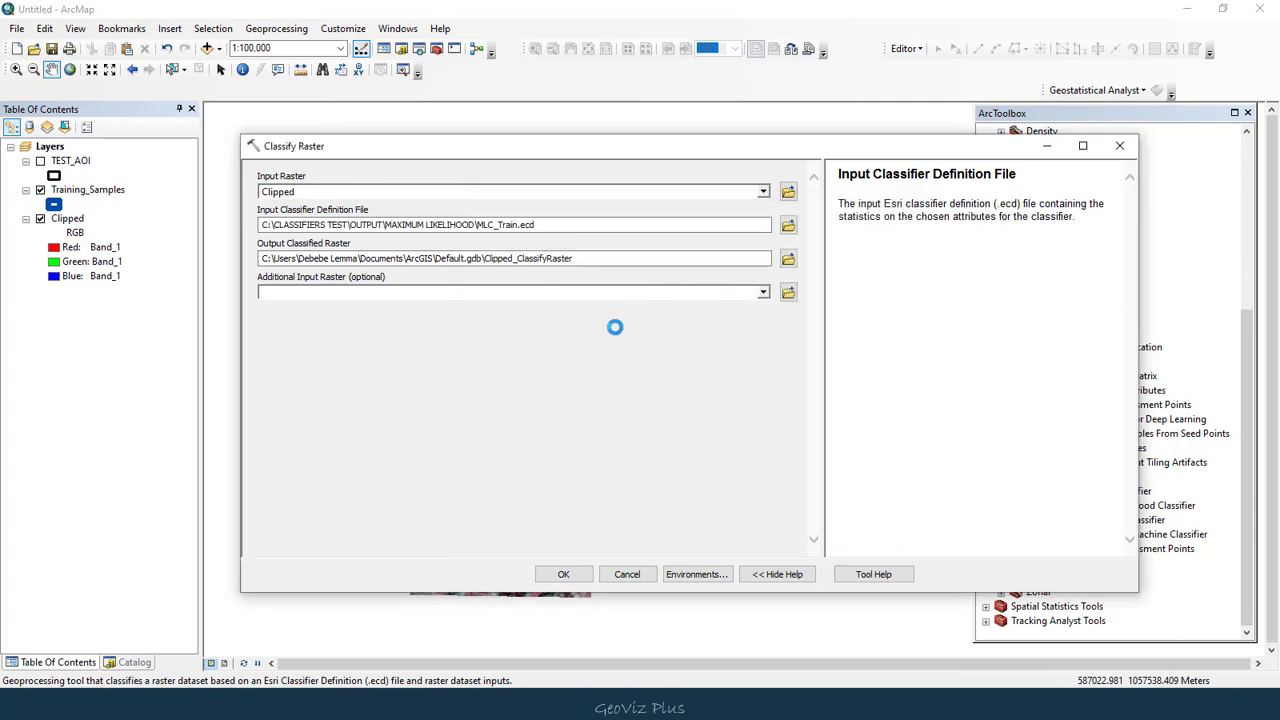
# Save the output classified raster as MLC_Classif in the MAXIMUM LIKELIHOOD folder and run the classification
pyautogui.click(788, 259)
pyautogui.moveTo(668, 251); pyautogui.dragTo(511, 239)
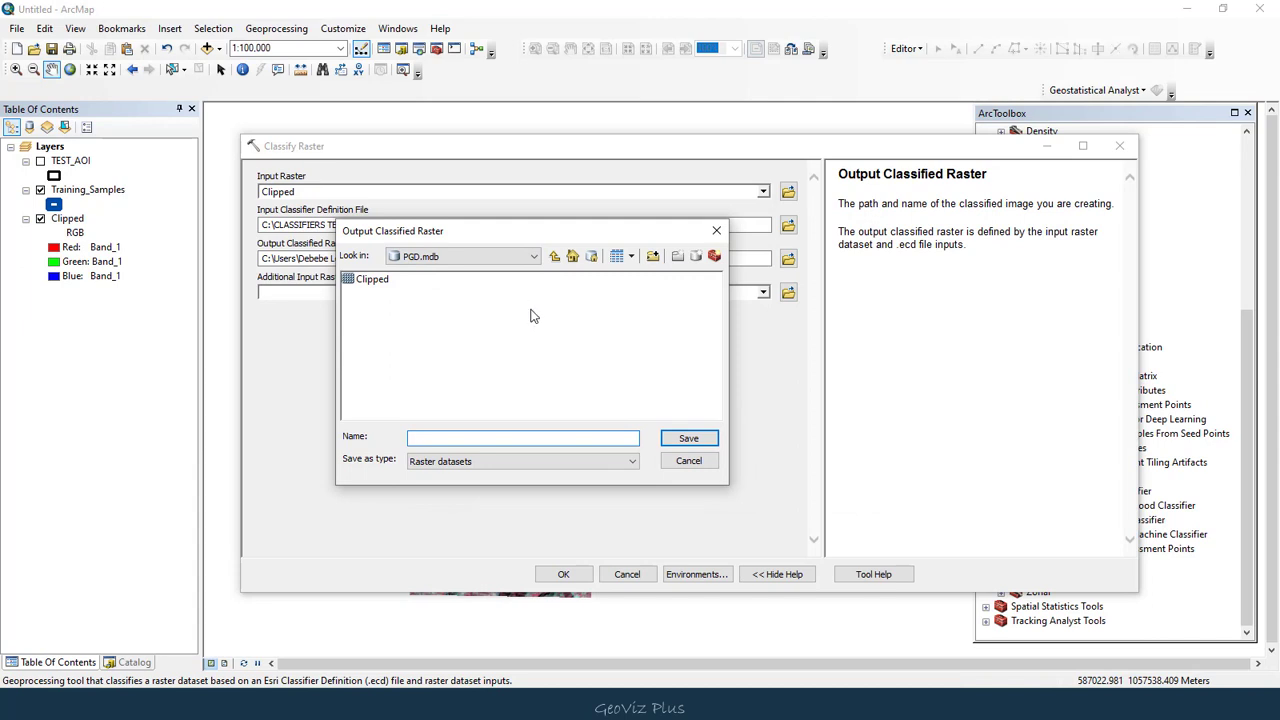
pyautogui.write('C:\\CLASSIFIERS TEST\\OUTPUT\\MAXIMUM LIKELIHOOD')
pyautogui.press('Return')
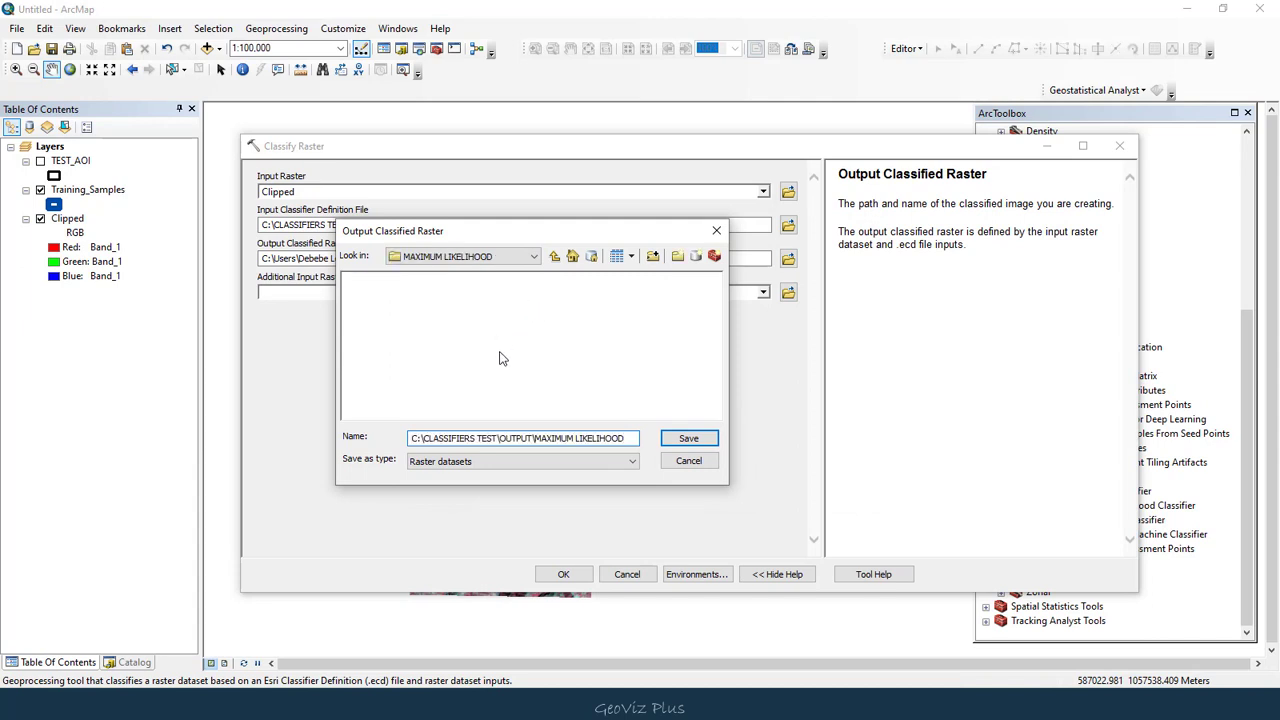
pyautogui.hotkey('ctrl', 'a')
pyautogui.press('BackSpace')
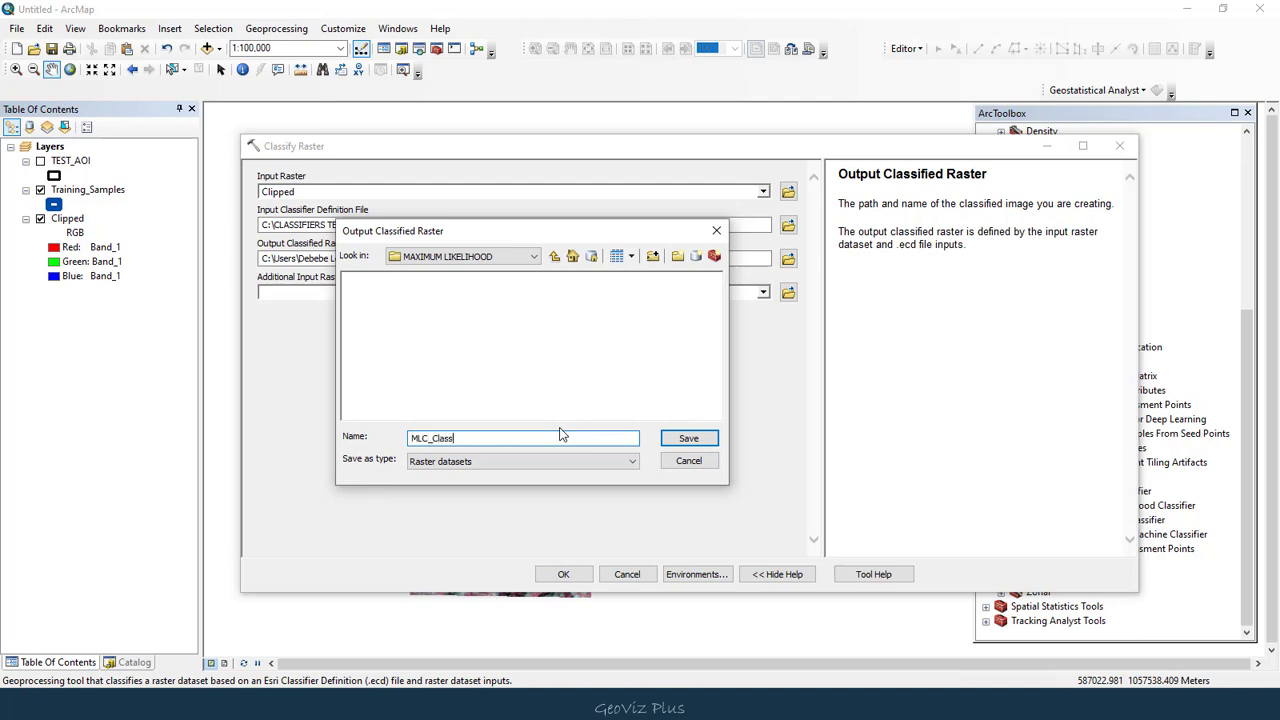
pyautogui.press('Return')
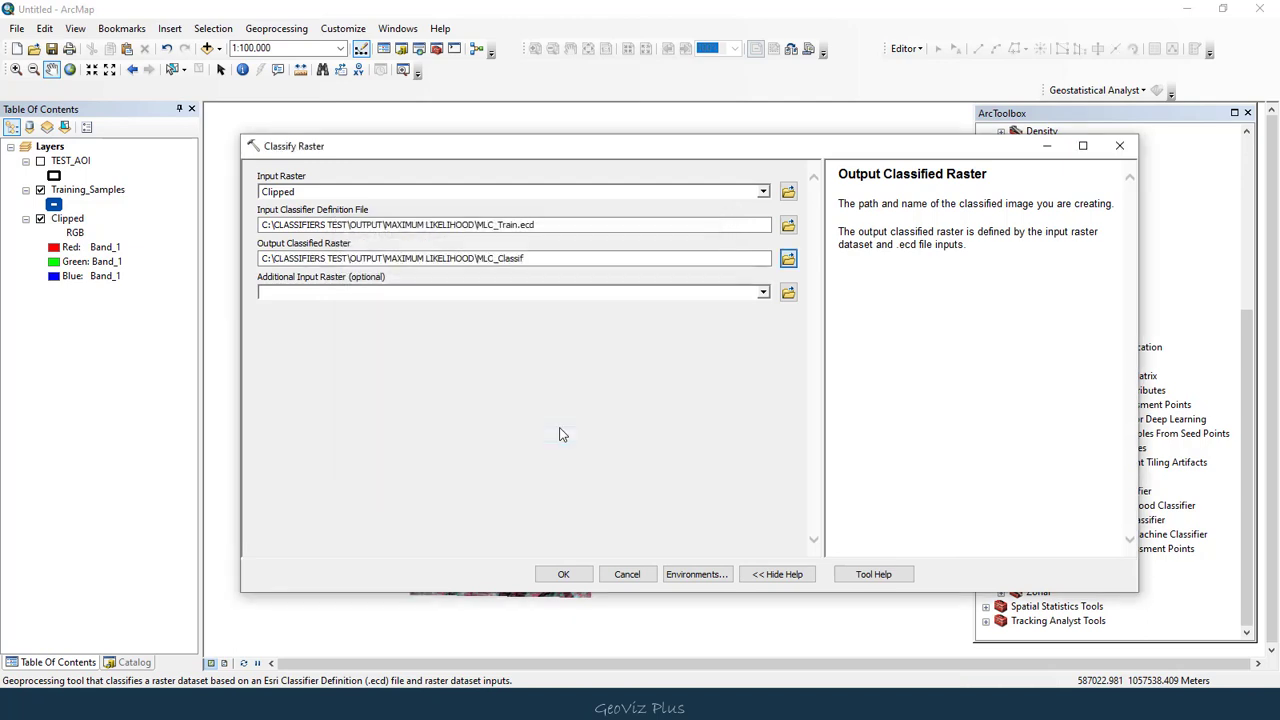
pyautogui.click(564, 575)
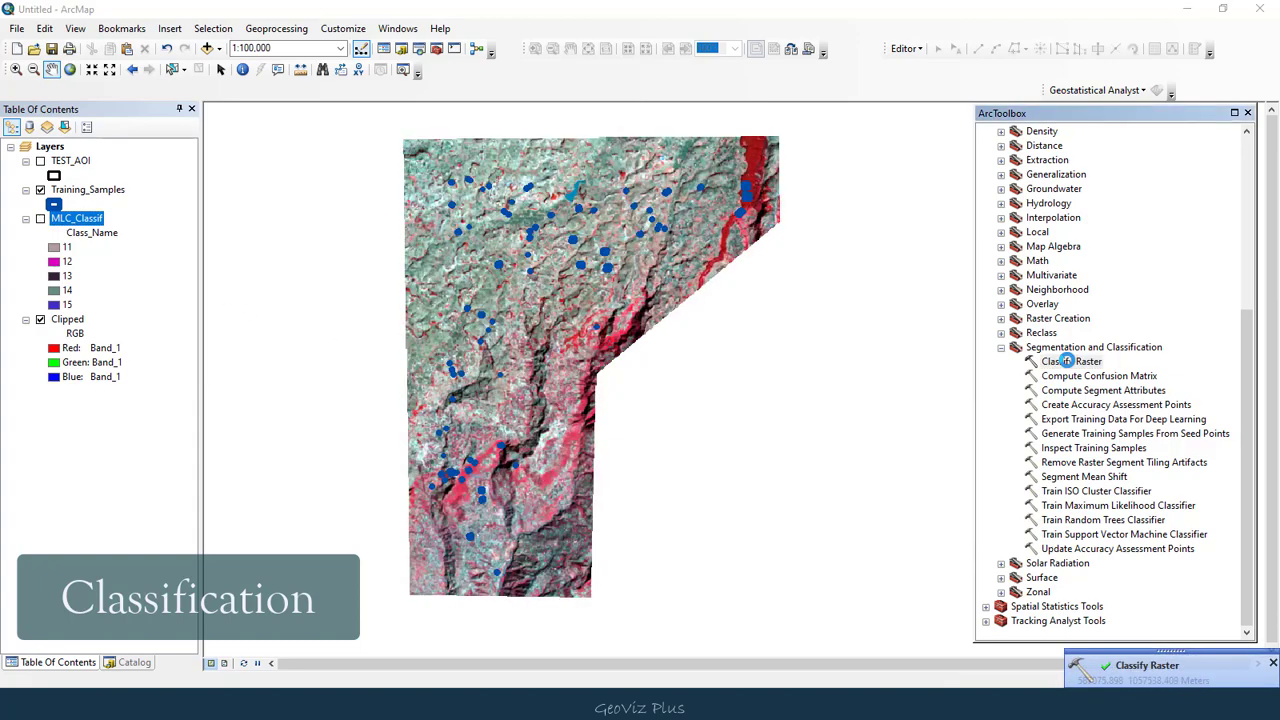
# Open the Classify Raster tool again and set its input raster to Clipped
pyautogui.doubleClick(1071, 361)
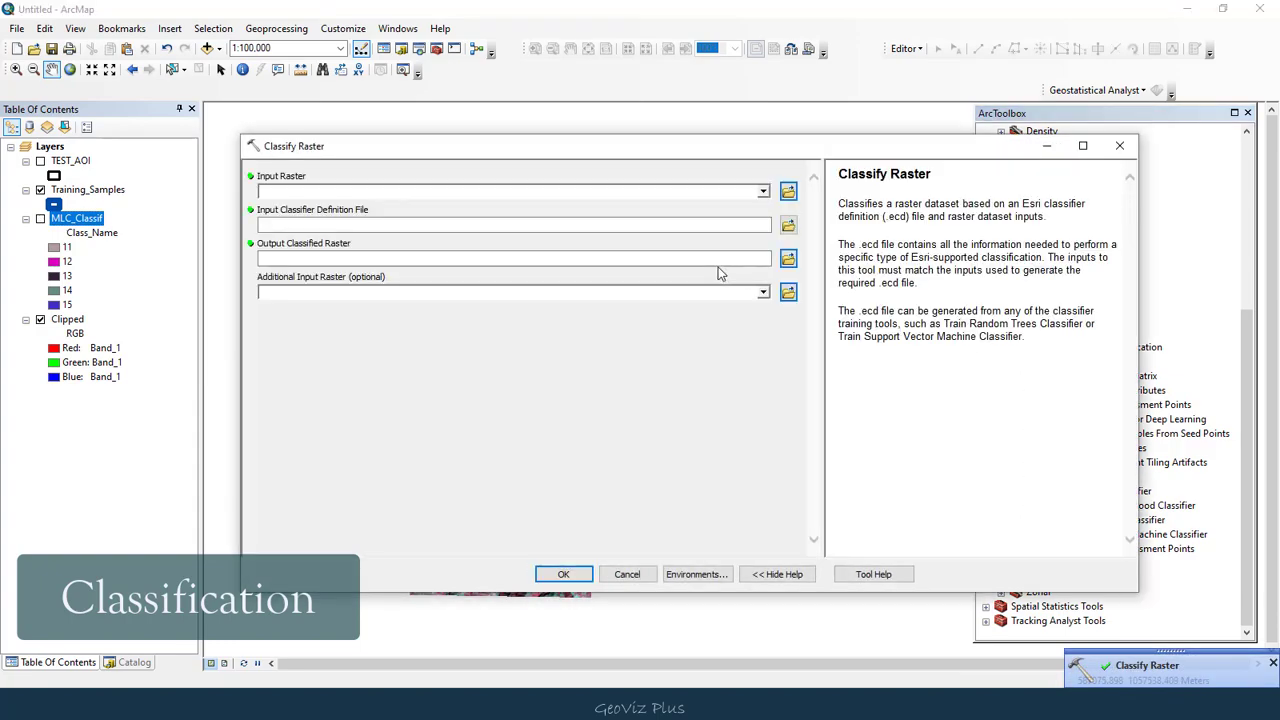
pyautogui.click(763, 191)
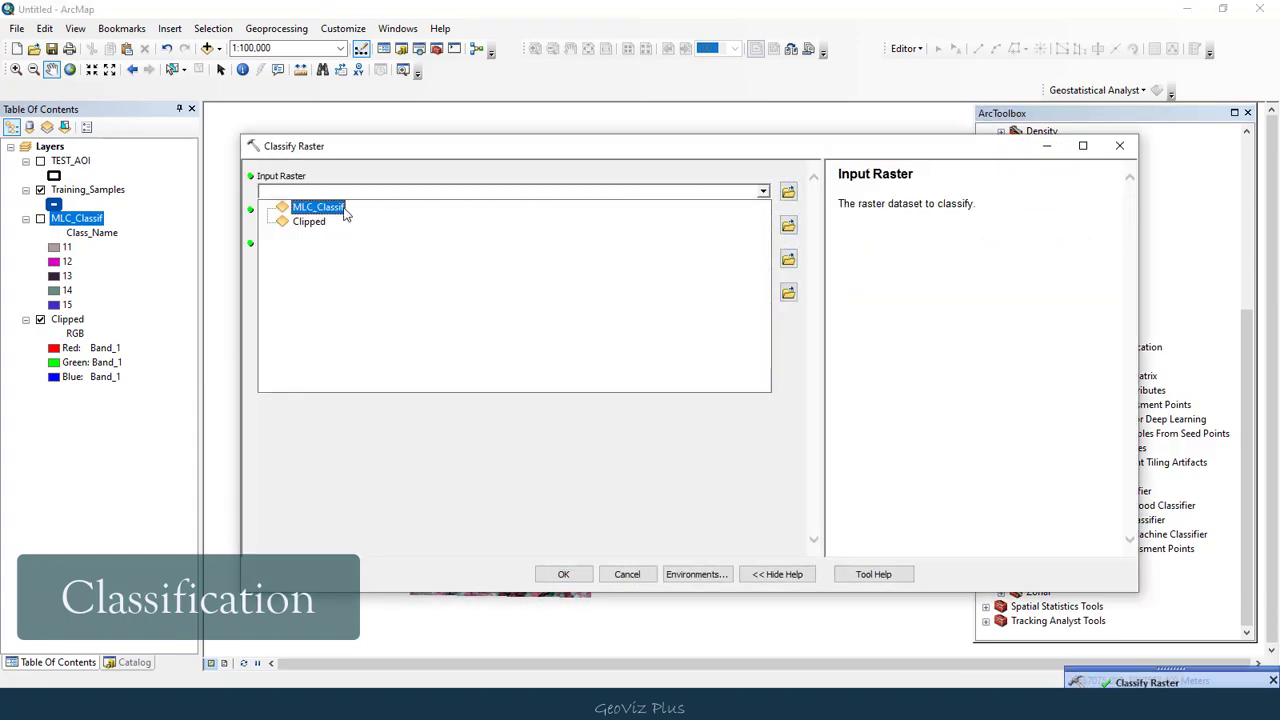
pyautogui.click(312, 222)
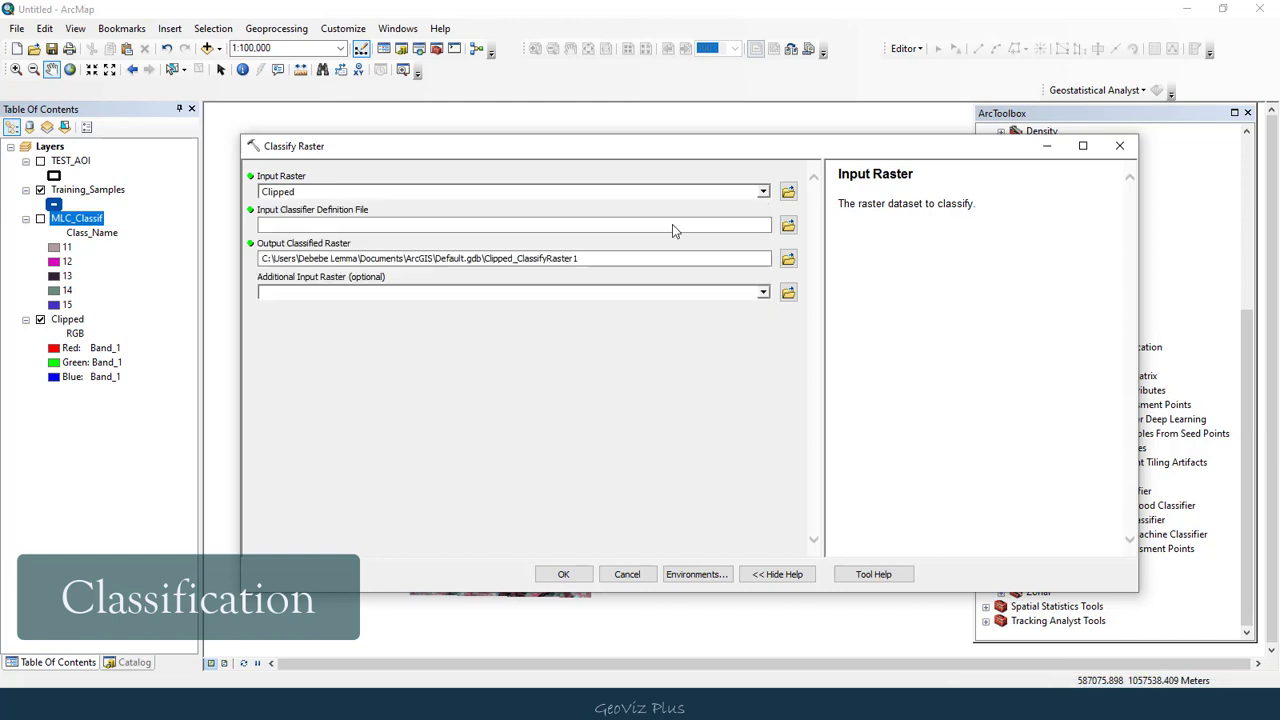
# Set the input classifier definition file to RTC_Train.ecd from the RANDOM TREE folder
pyautogui.click(788, 226)
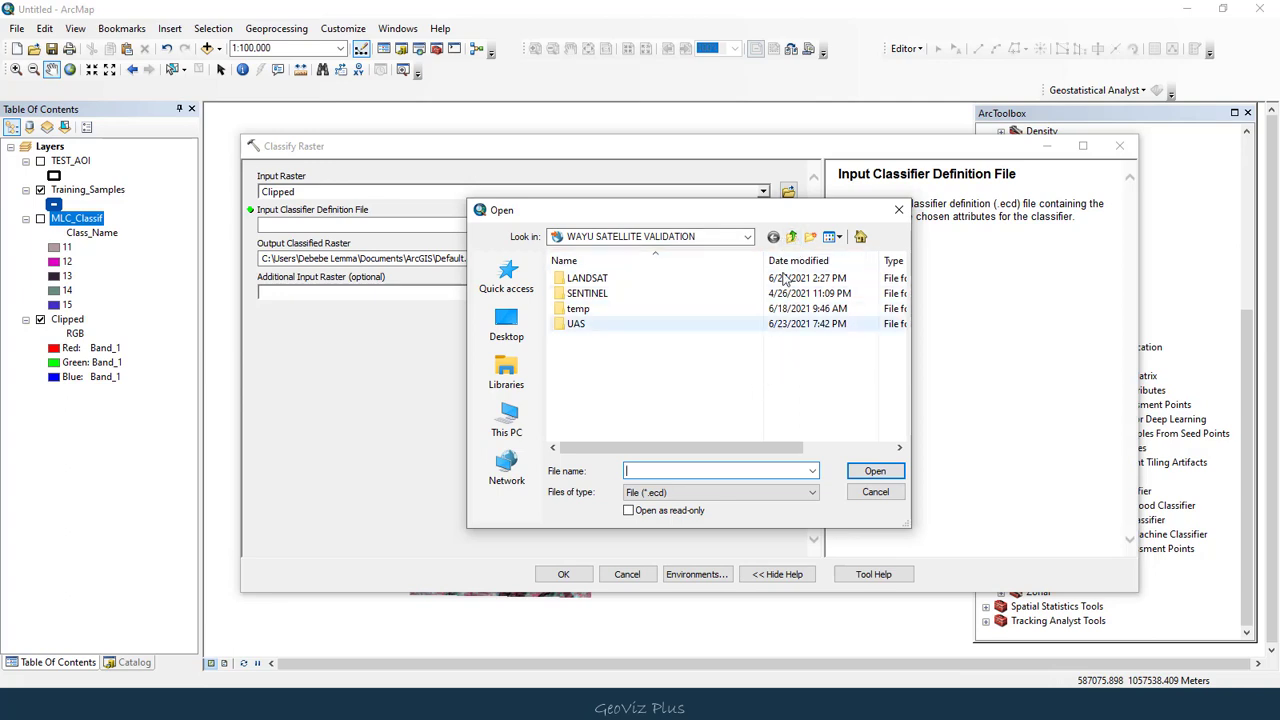
pyautogui.hotkey('ctrl', 'v')
pyautogui.press('Return')
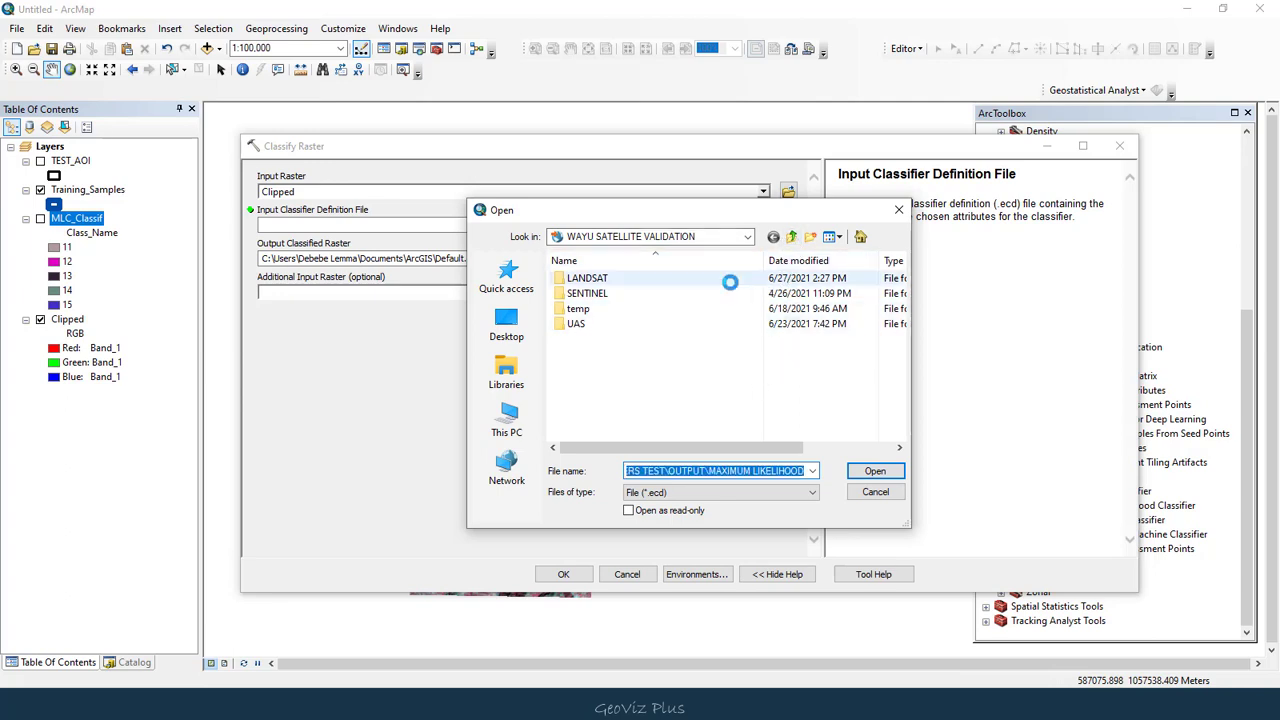
pyautogui.click(792, 238)
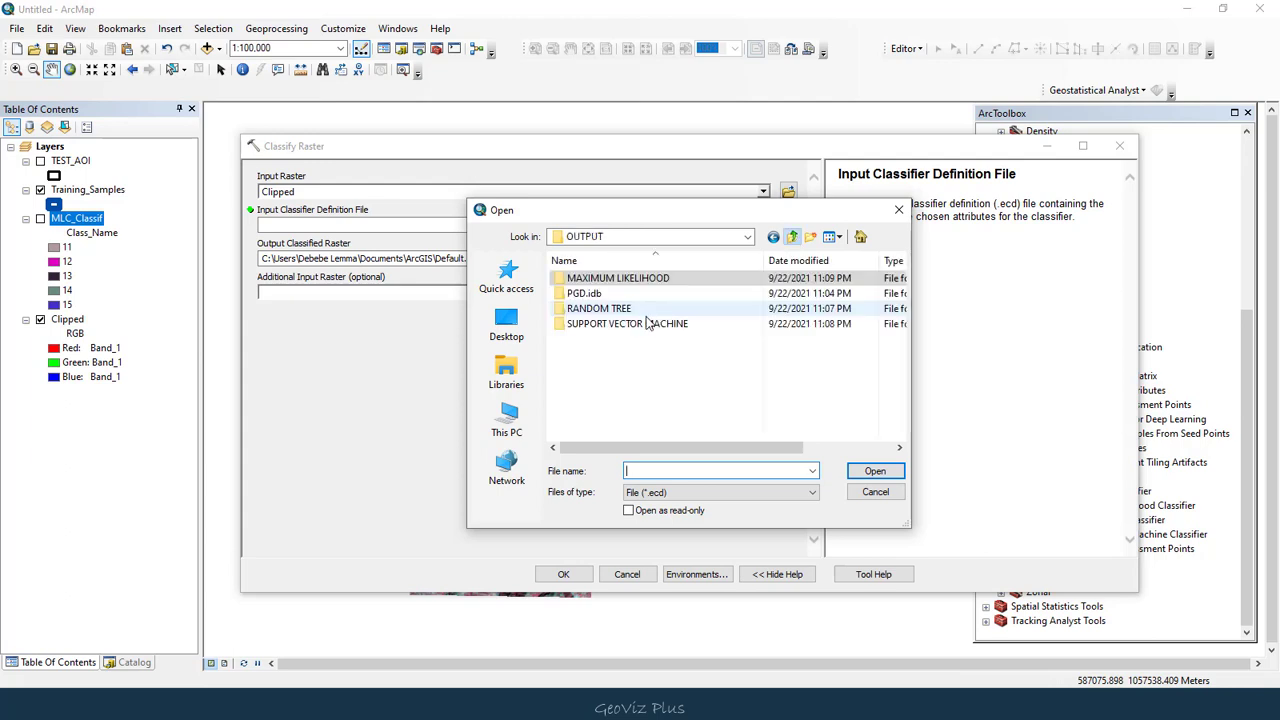
pyautogui.doubleClick(647, 310)
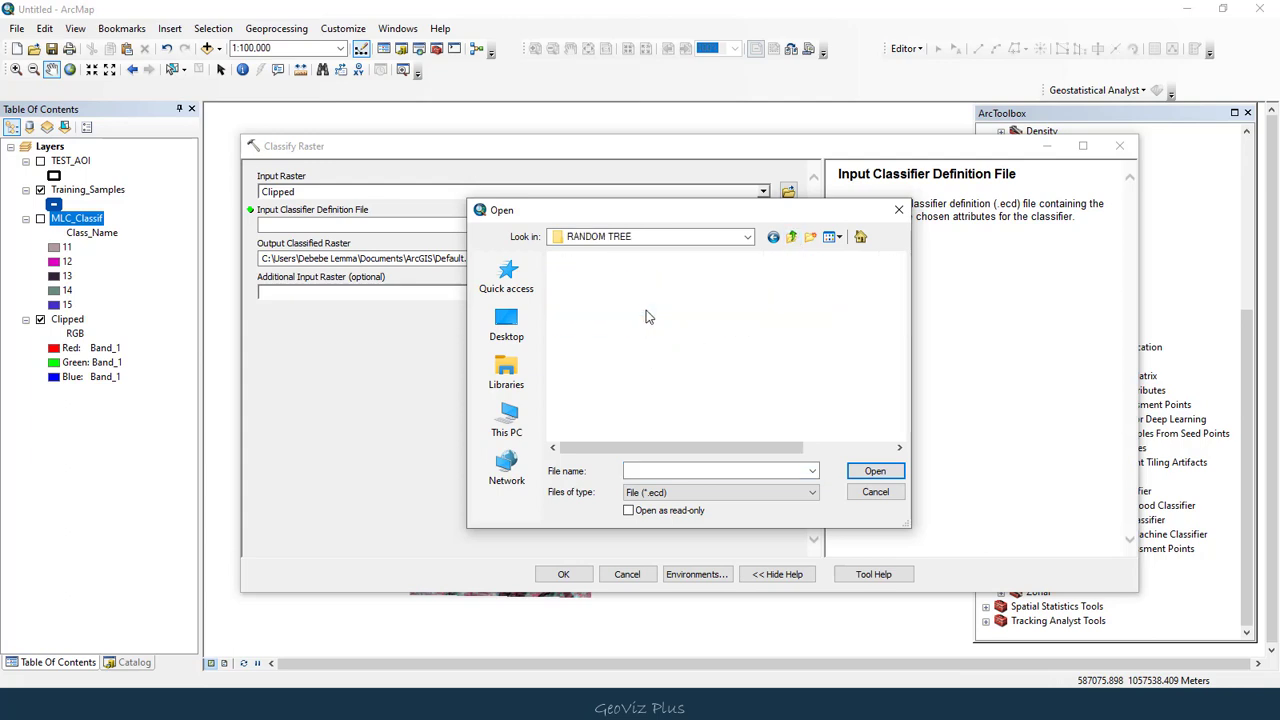
pyautogui.doubleClick(646, 280)
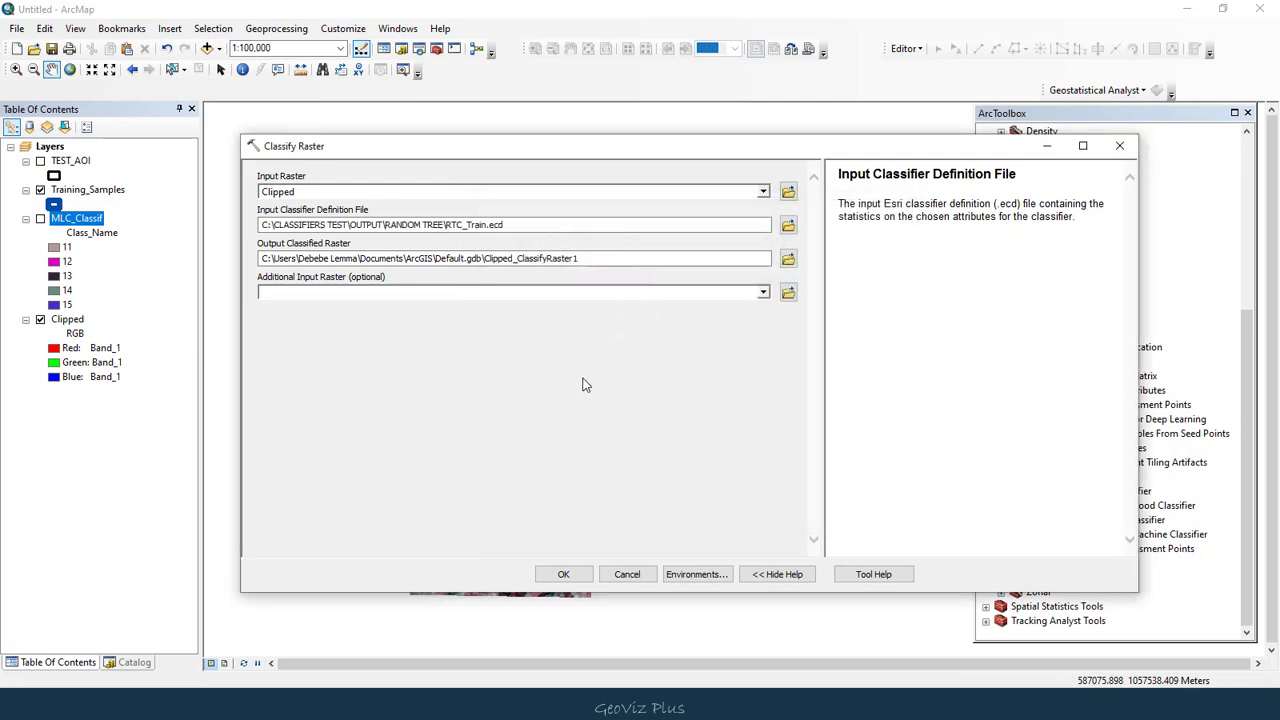
# Save the output classified raster as RTC_Classif in the RANDOM TREE folder and run the classification
pyautogui.click(788, 261)
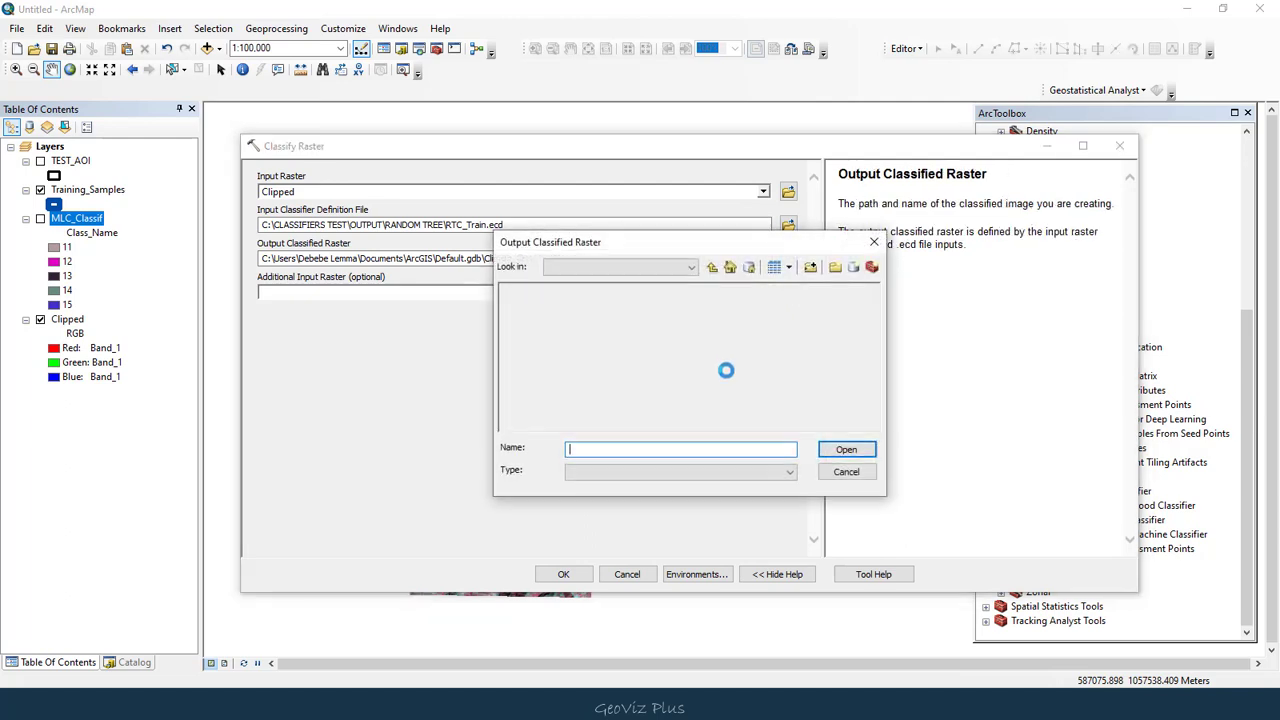
pyautogui.click(711, 267)
pyautogui.click(556, 306)
pyautogui.doubleClick(556, 305)
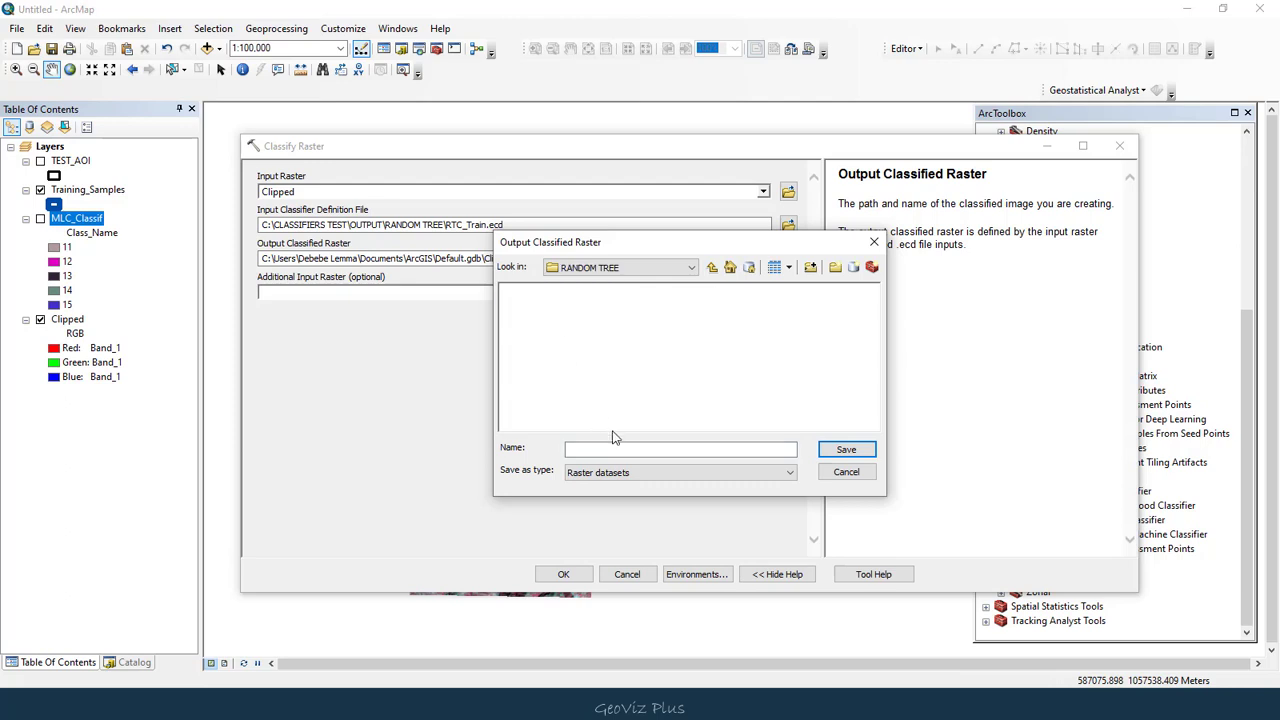
pyautogui.click(618, 449)
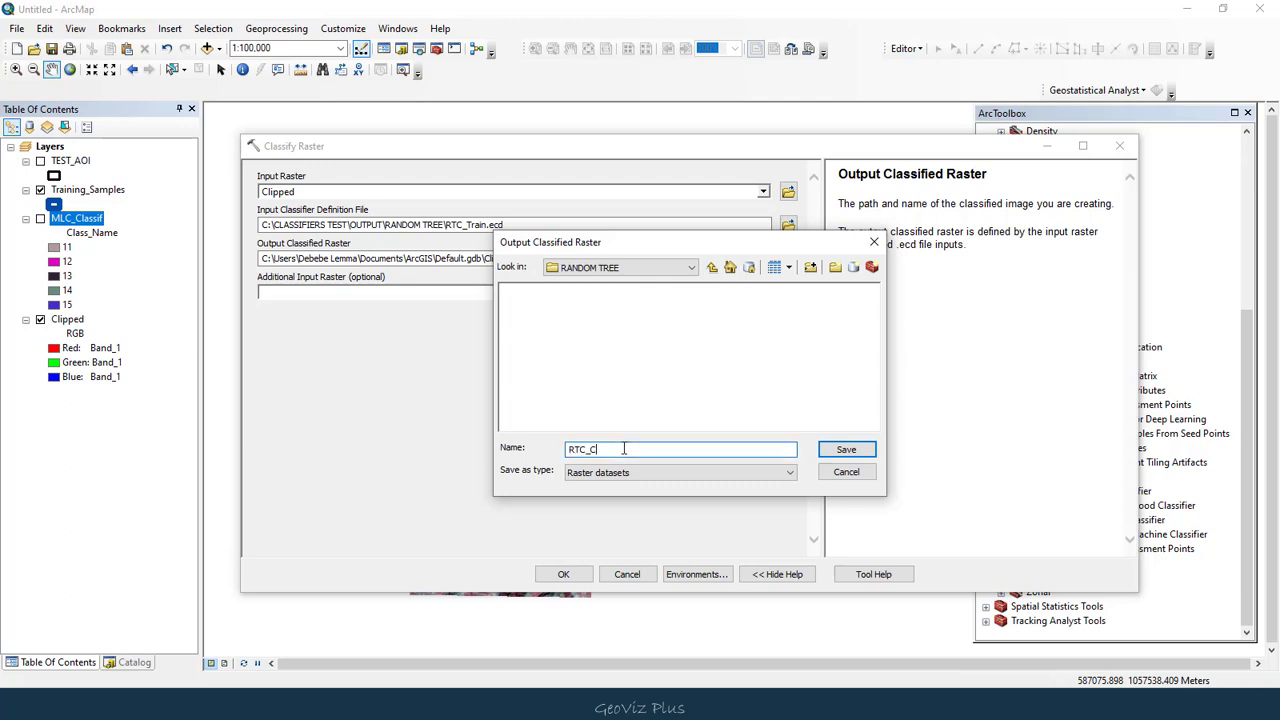
pyautogui.write('RTC_Classif')
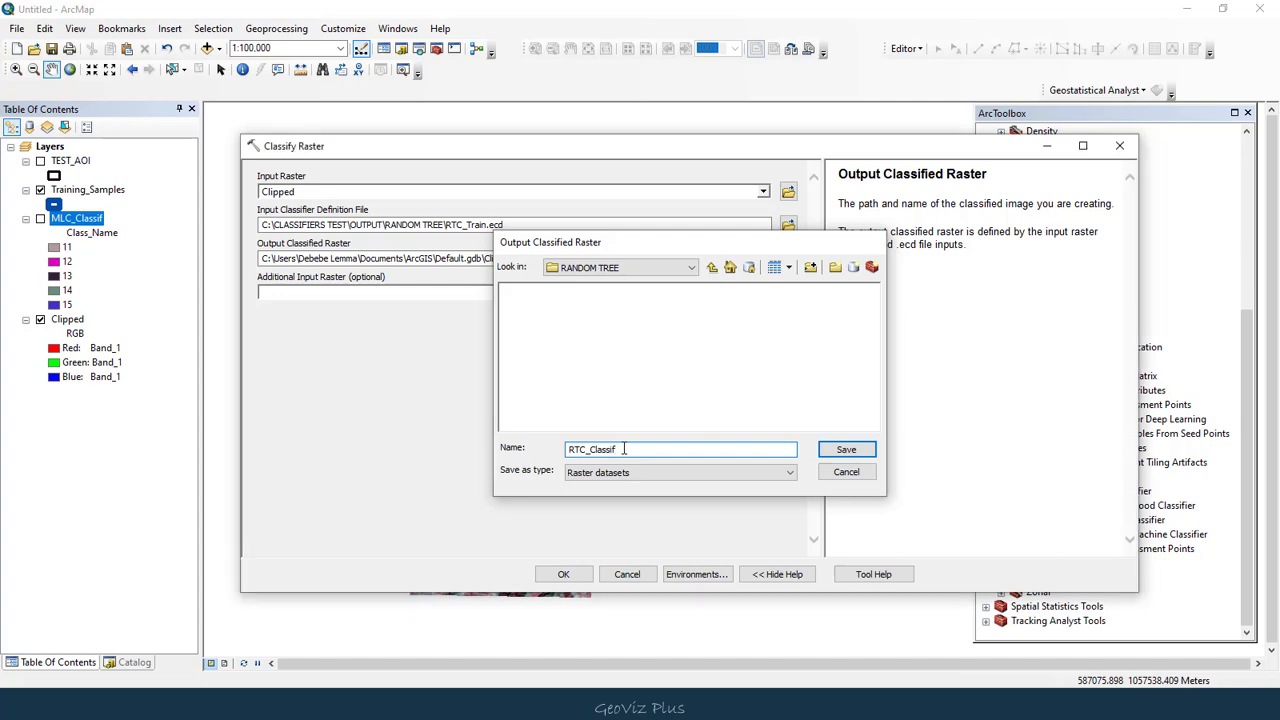
pyautogui.press('Return')
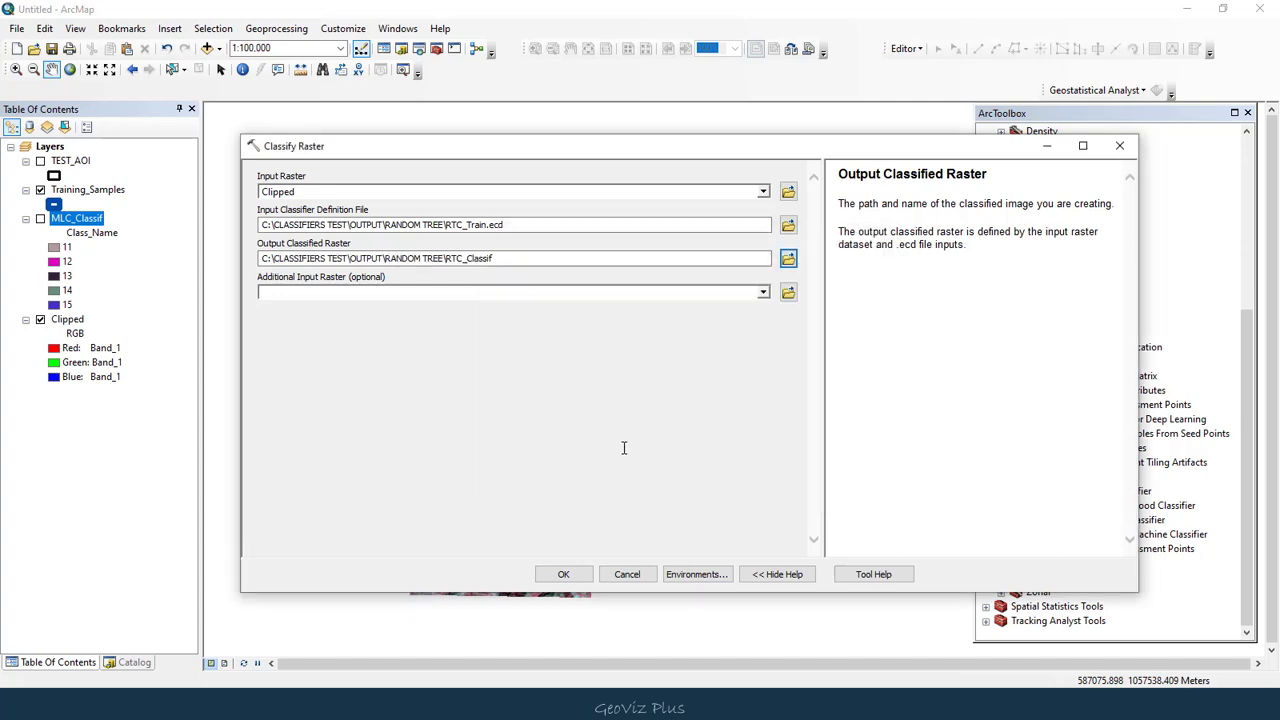
pyautogui.click(563, 575)
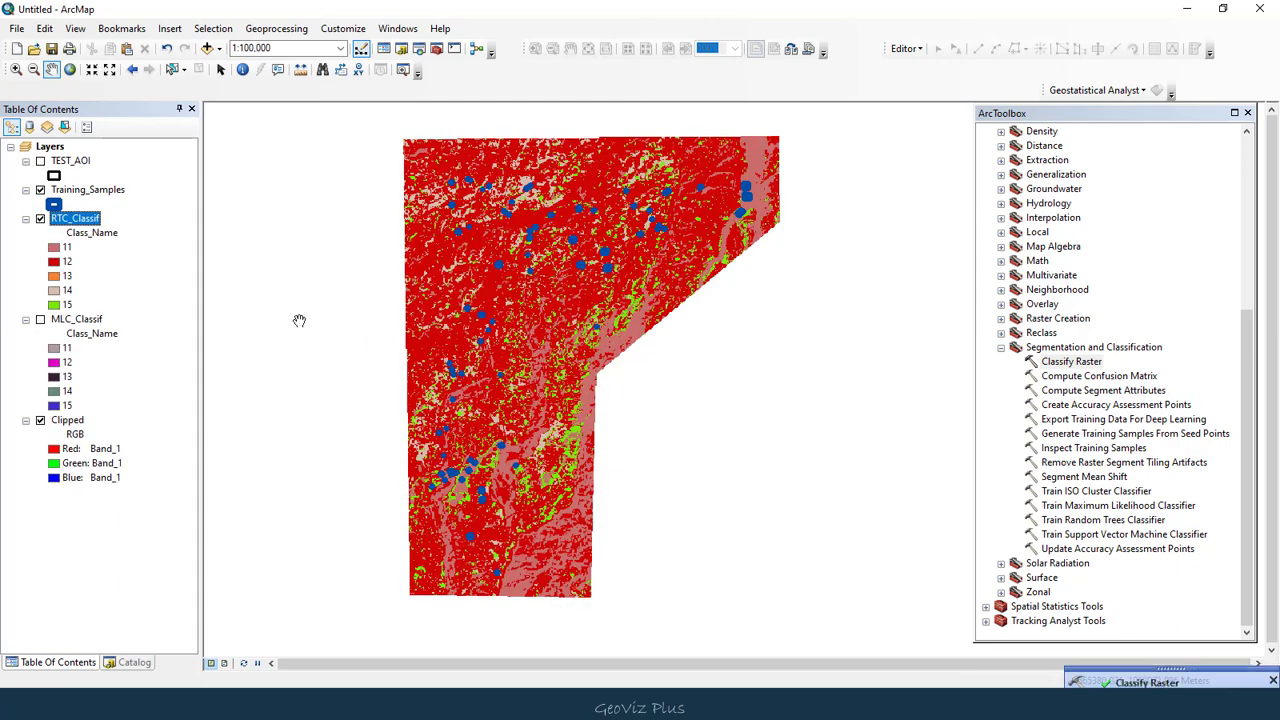
# Hide the RTC_Classif layer and open the Classify Raster tool with Clipped as input raster
pyautogui.click(40, 219)
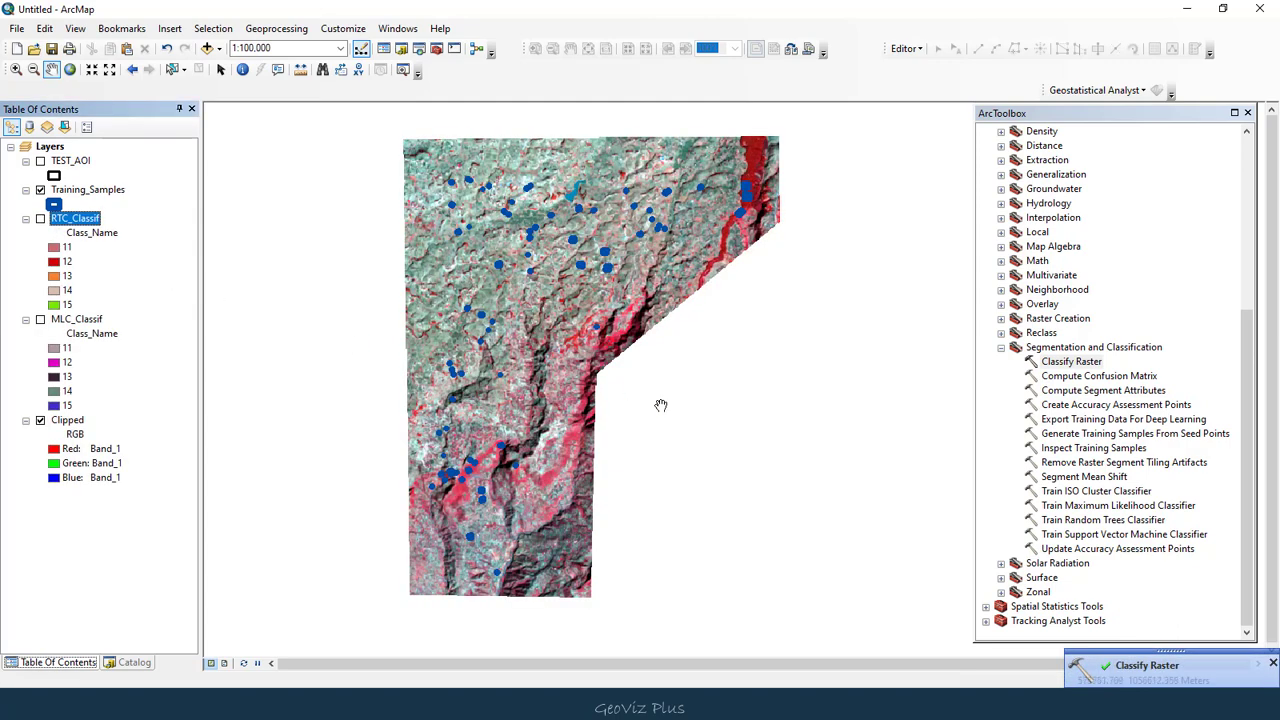
pyautogui.click(1112, 536)
pyautogui.click(1070, 362)
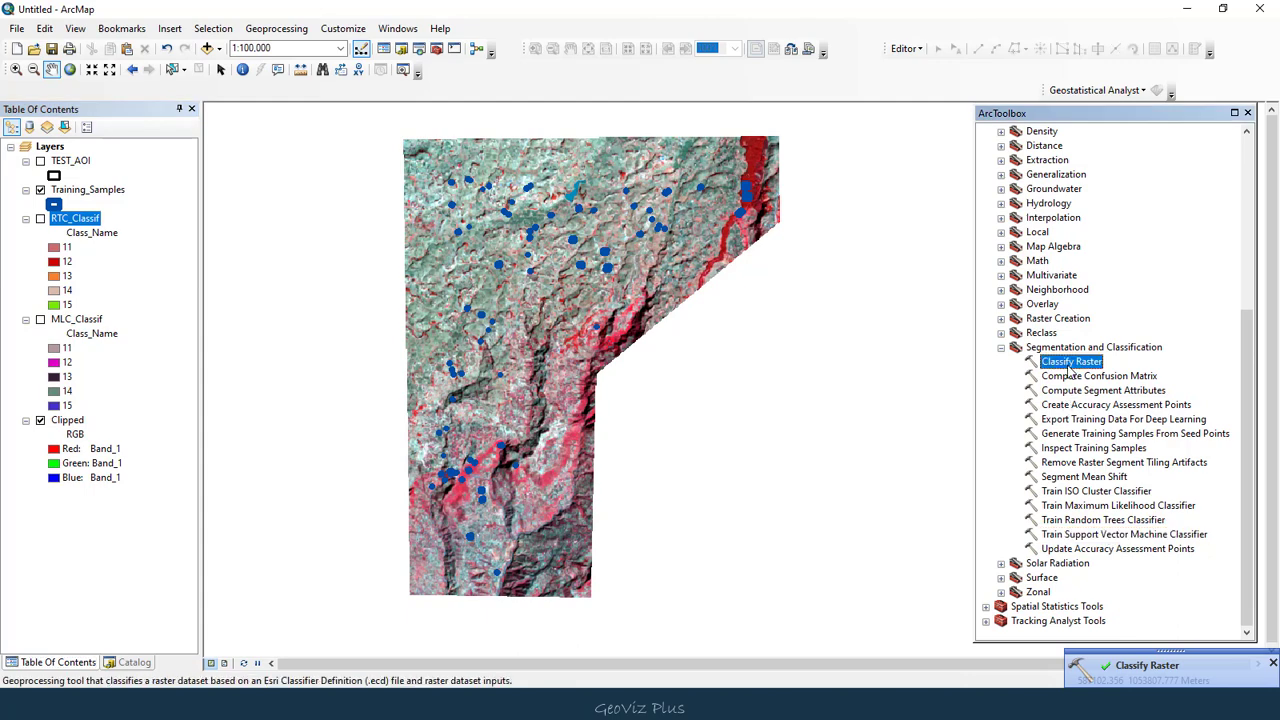
pyautogui.doubleClick(1070, 362)
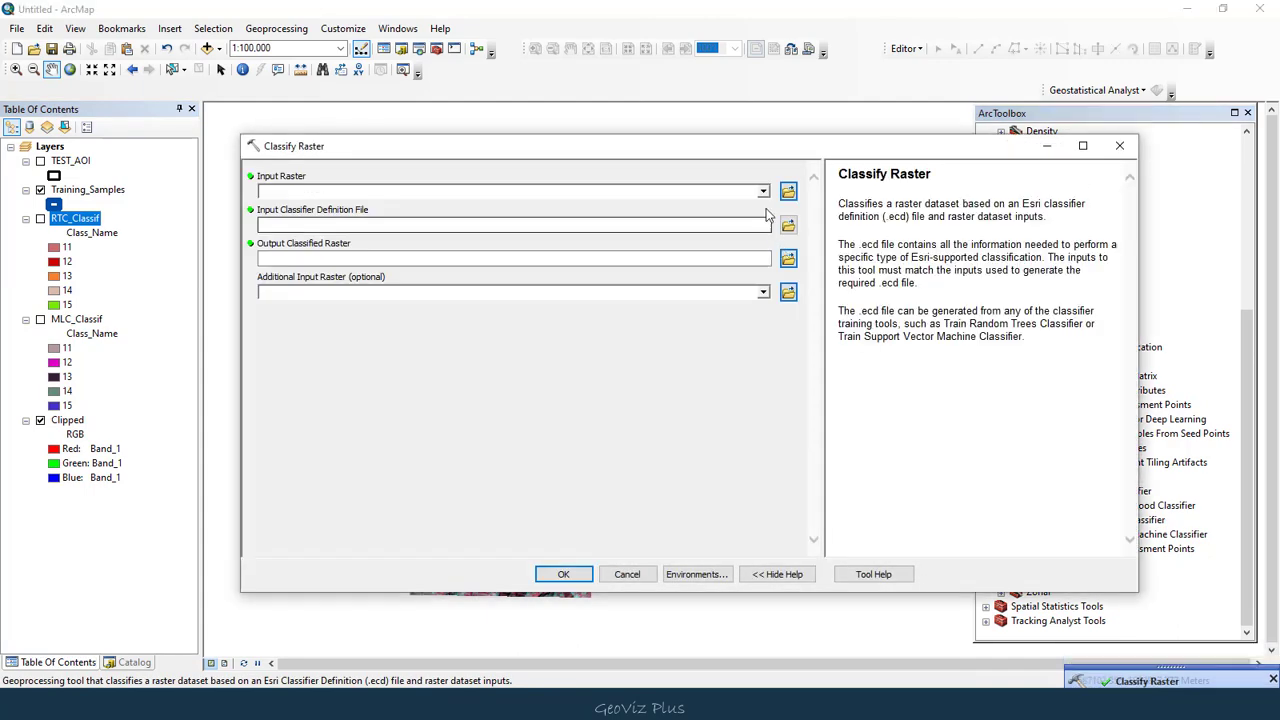
pyautogui.click(759, 193)
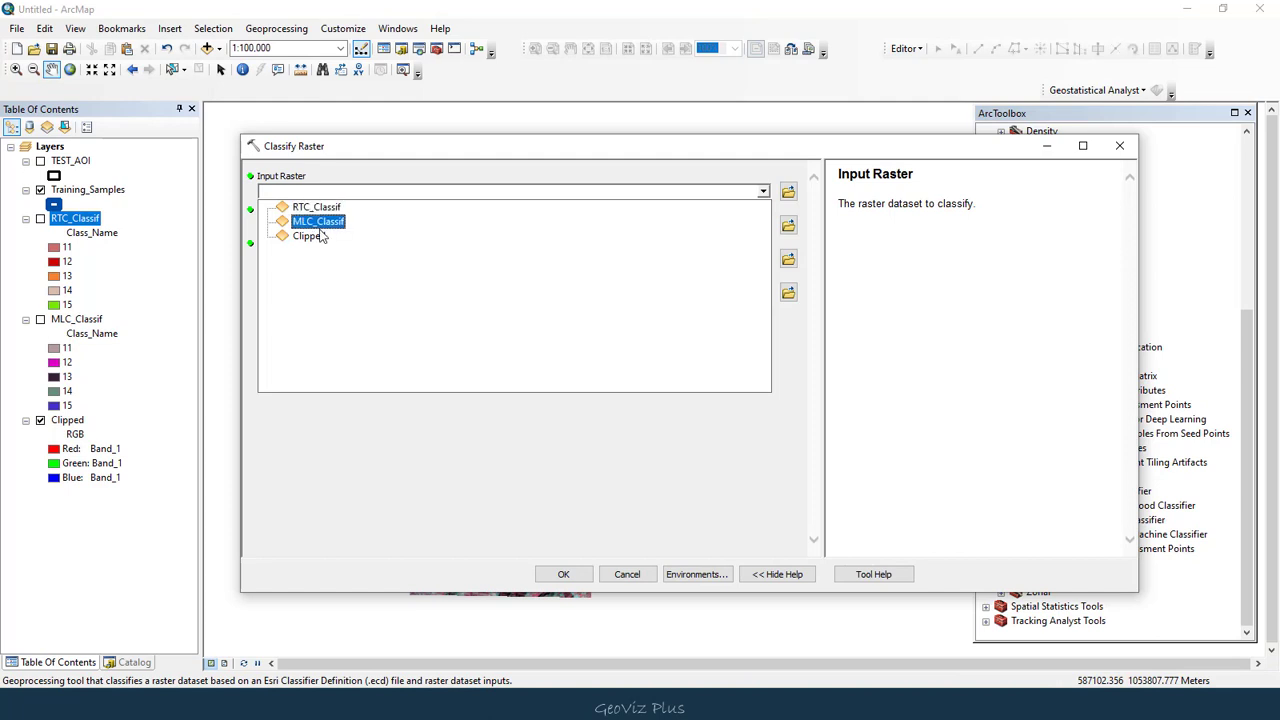
pyautogui.click(312, 237)
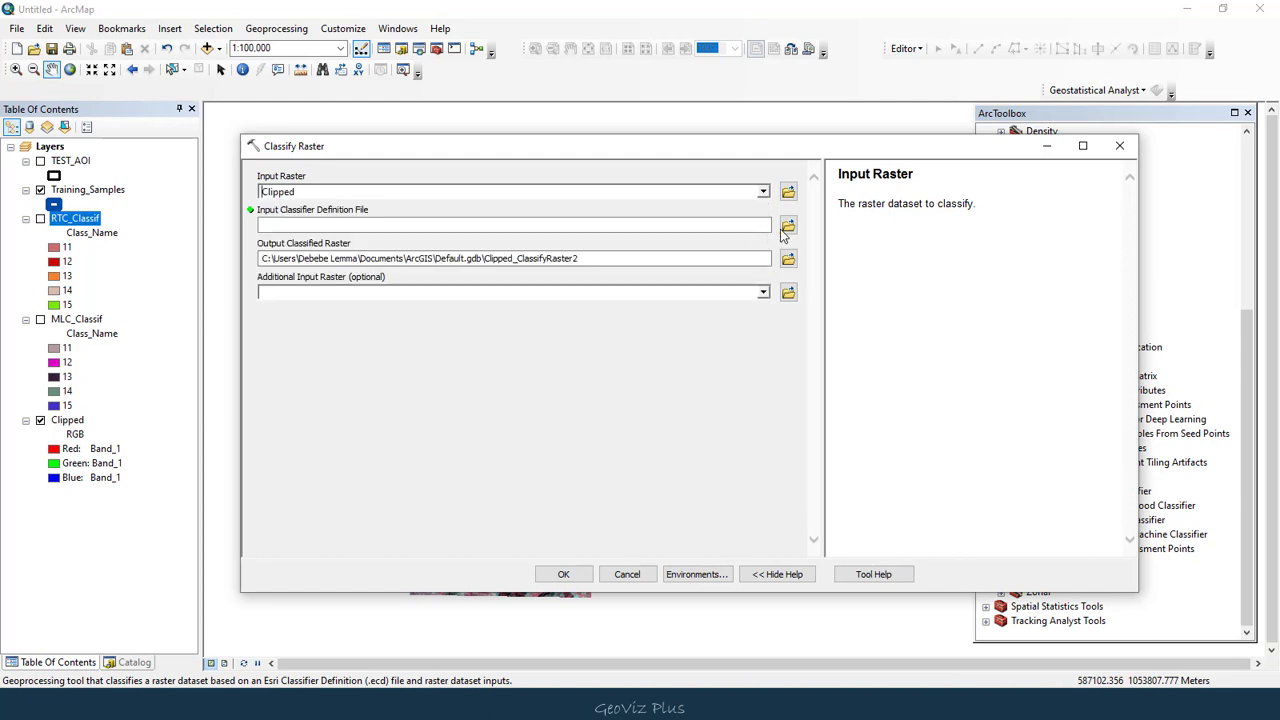
# Set the input classifier definition file to SVM_Train.ecd from the SUPPORT VECTOR MACHINE folder
pyautogui.click(788, 228)
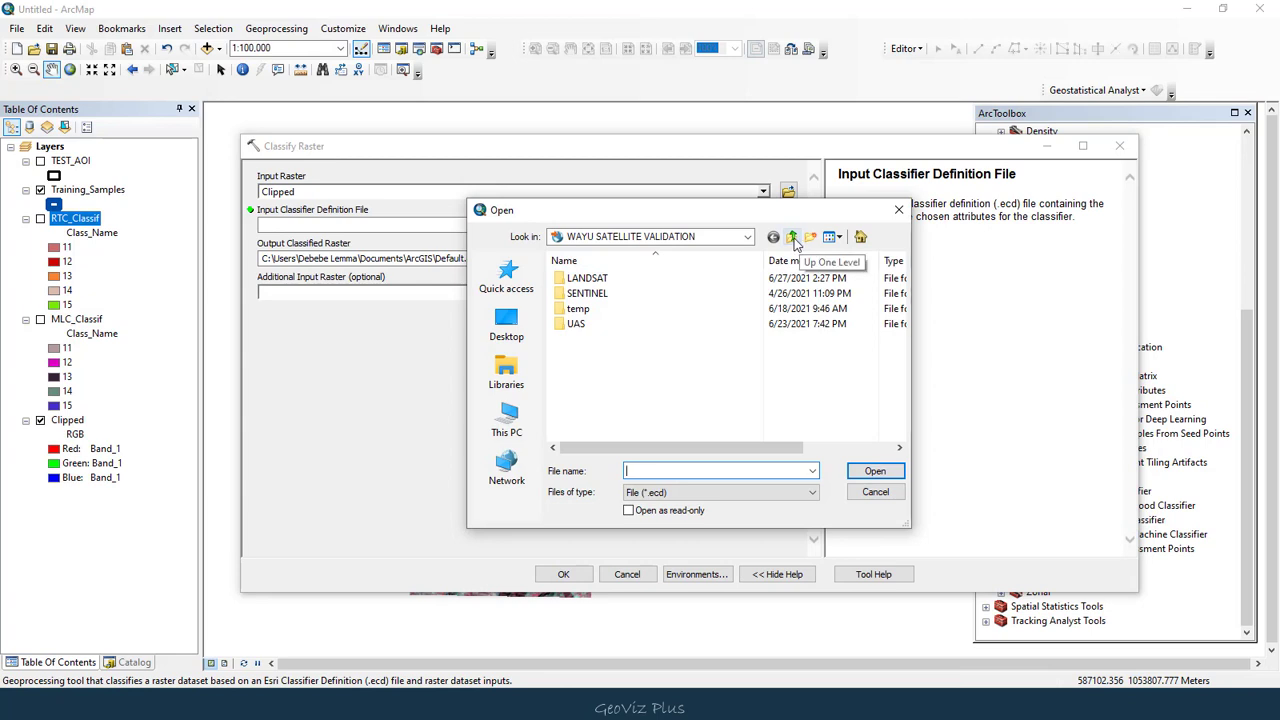
pyautogui.hotkey('ctrl', 'v')
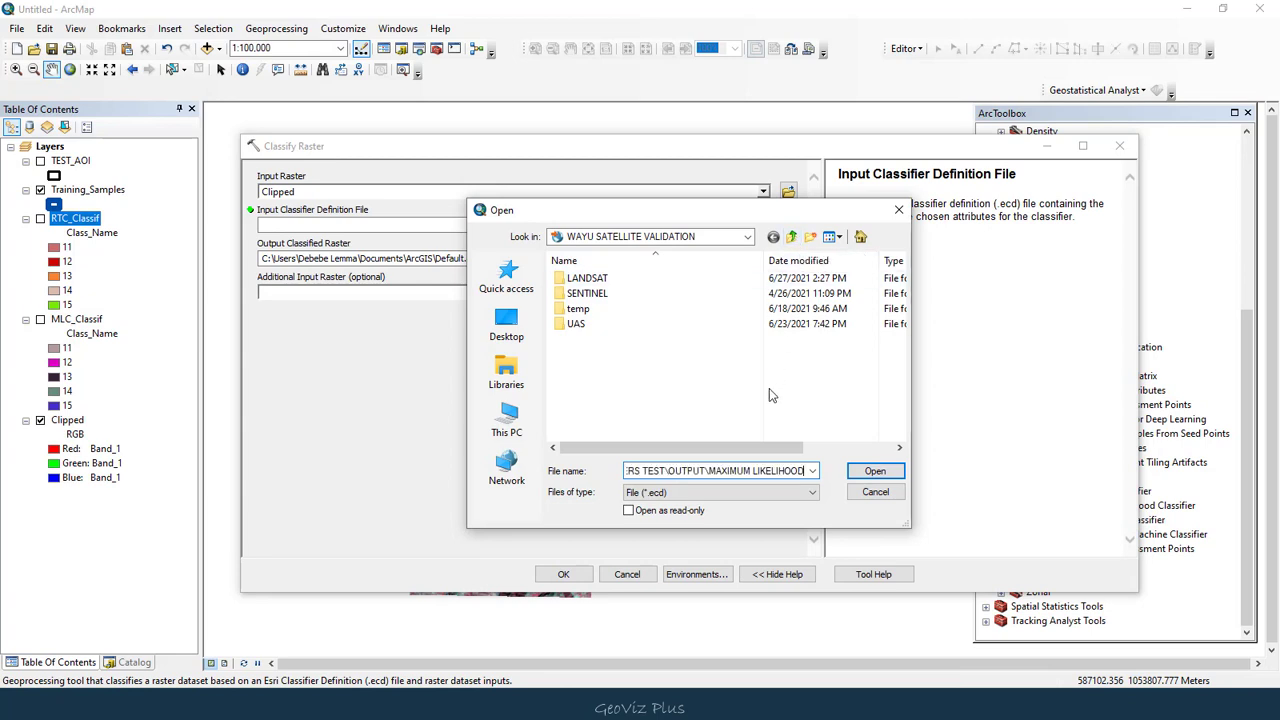
pyautogui.hotkey('ctrl', 'a')
pyautogui.press('Return')
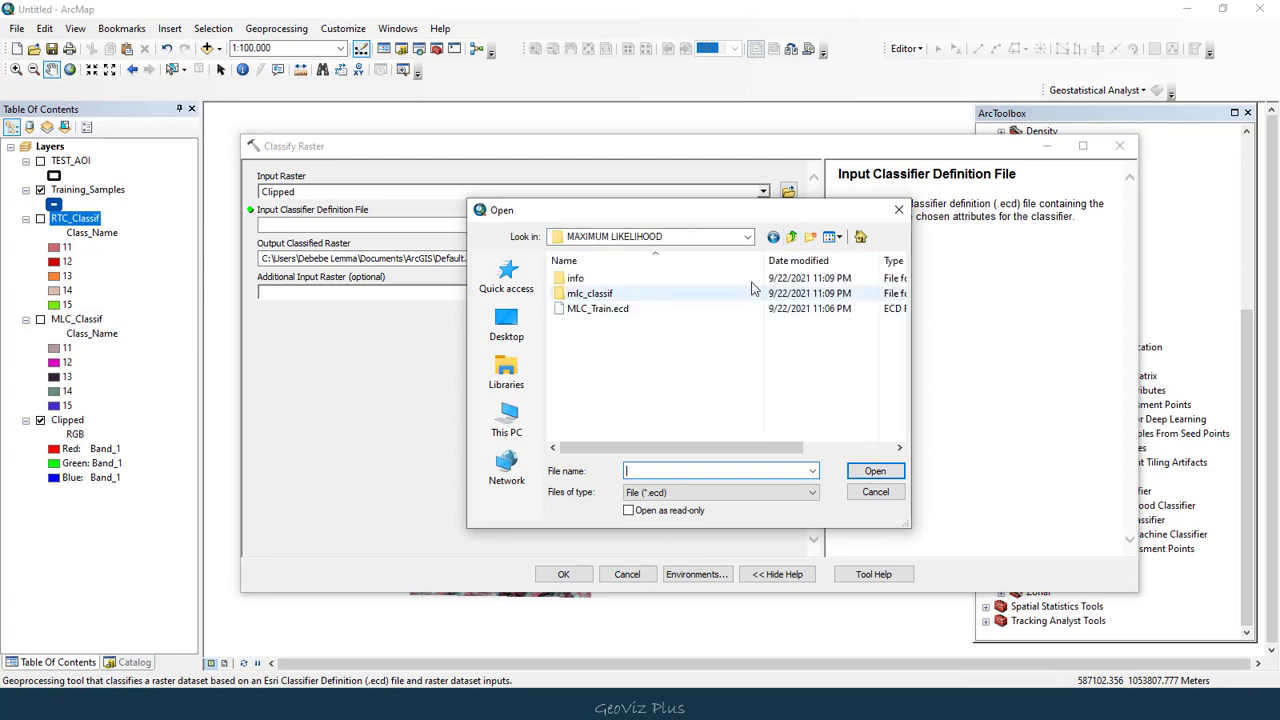
pyautogui.click(792, 237)
pyautogui.doubleClick(615, 324)
pyautogui.click(640, 280)
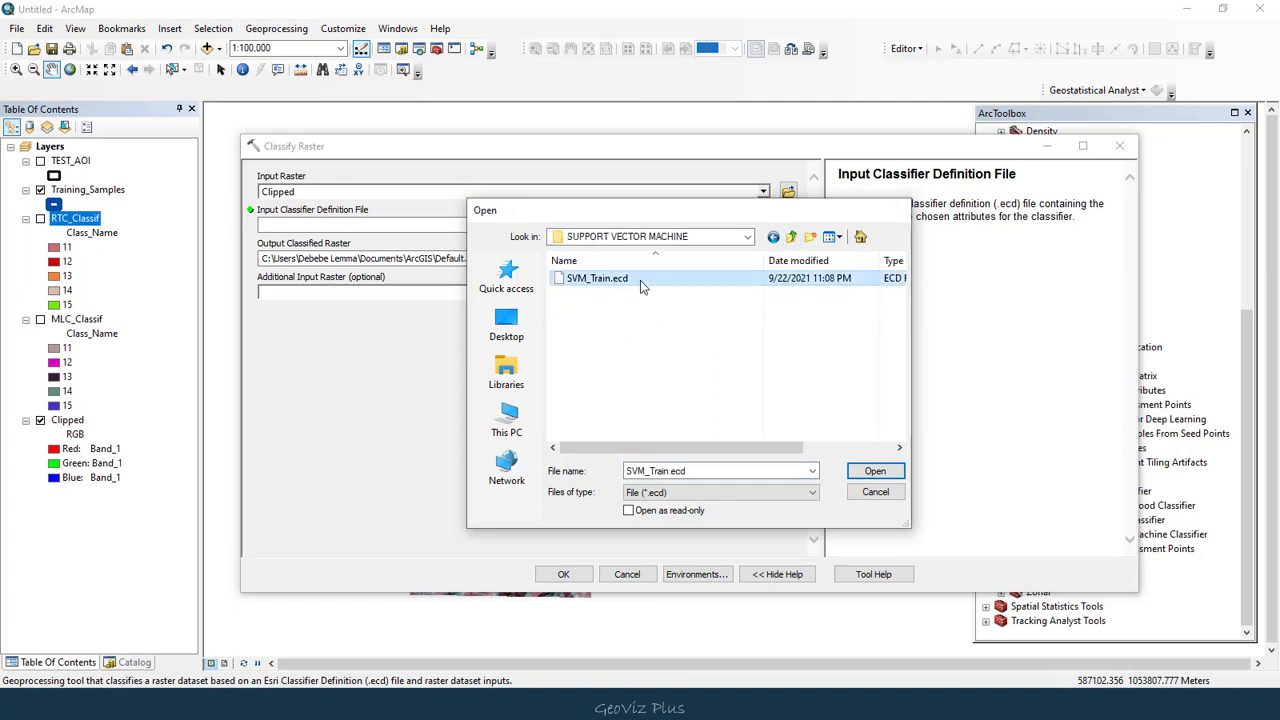
pyautogui.doubleClick(640, 280)
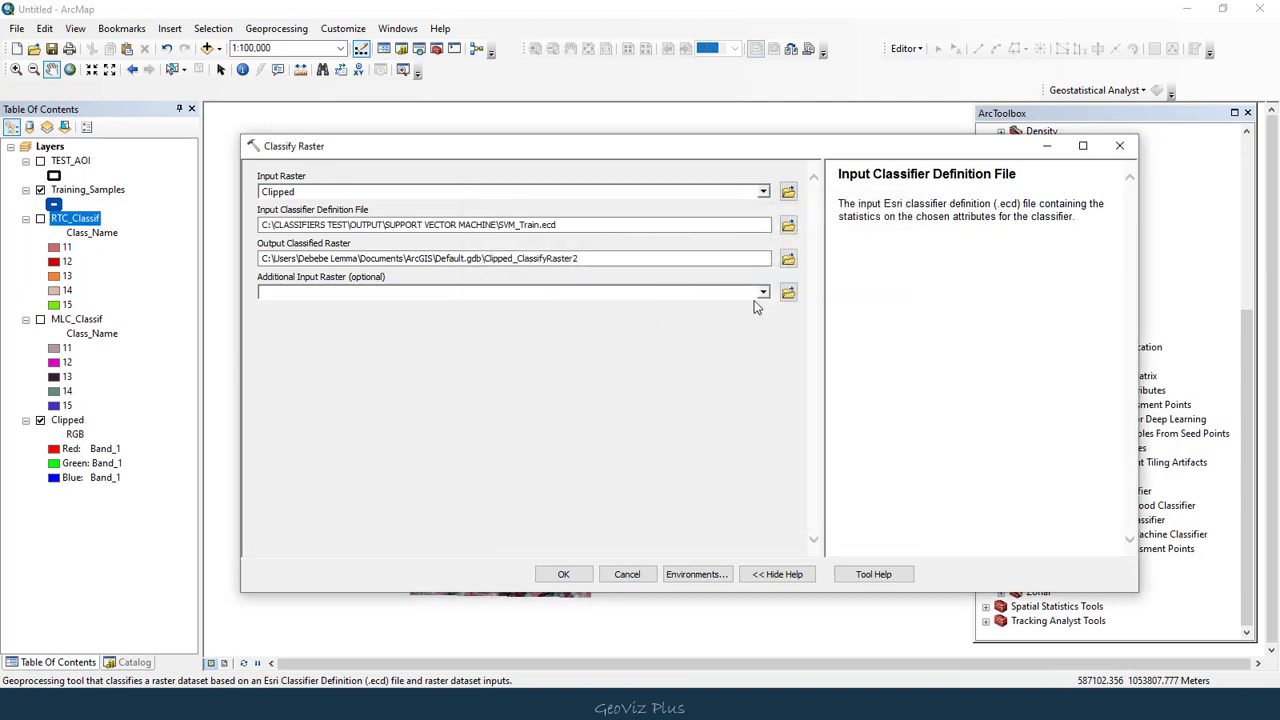
# Save the output classified raster as SVM_Classif in the SUPPORT VECTOR MACHINE folder and run the classification
pyautogui.click(789, 260)
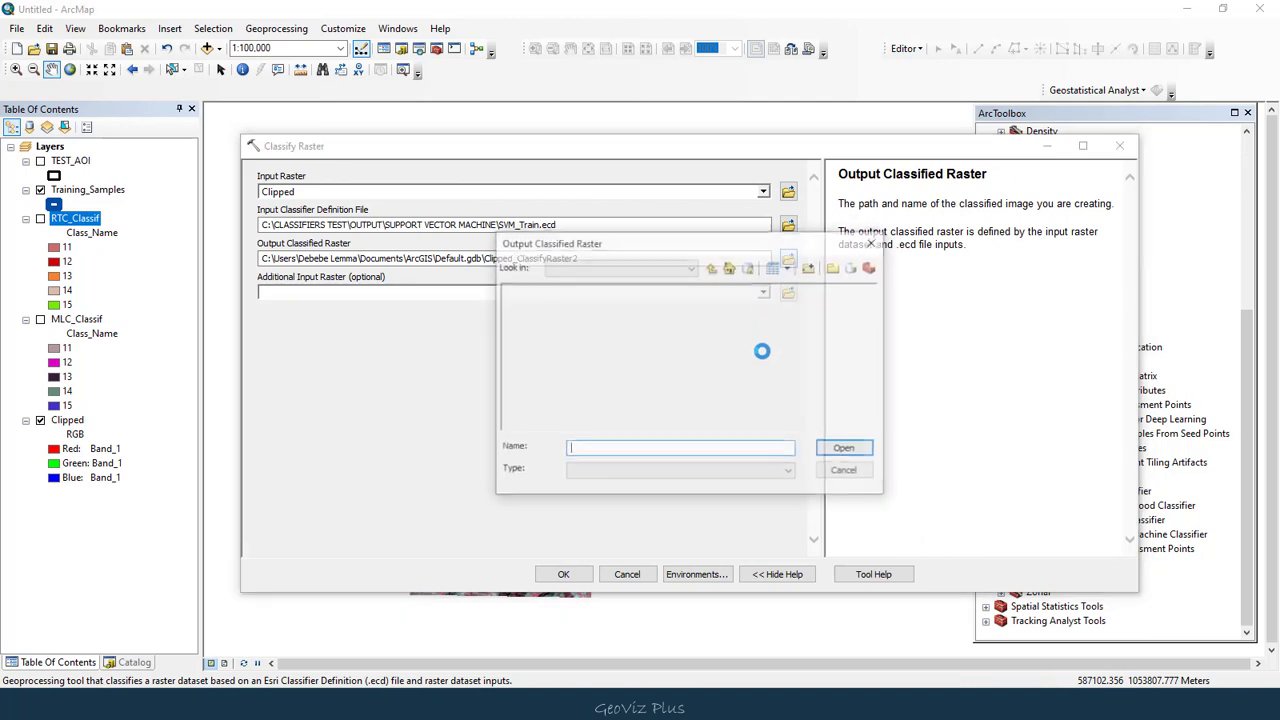
pyautogui.click(712, 268)
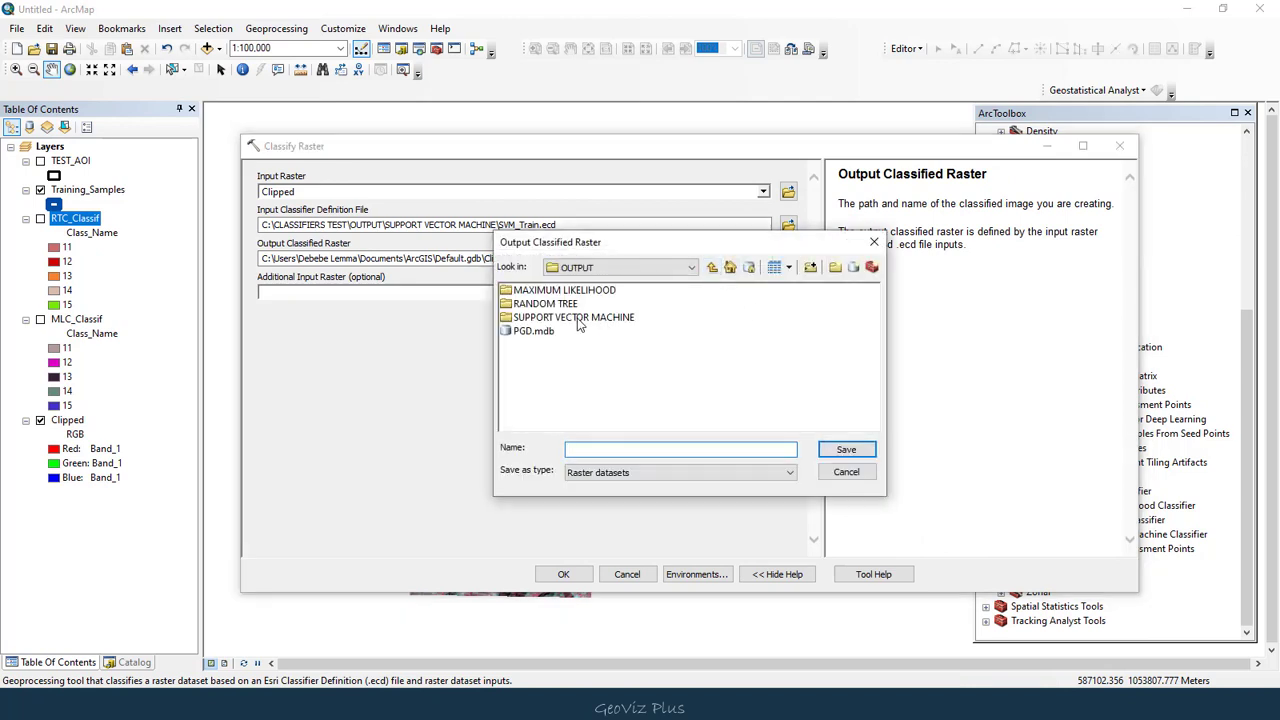
pyautogui.doubleClick(578, 318)
pyautogui.click(645, 449)
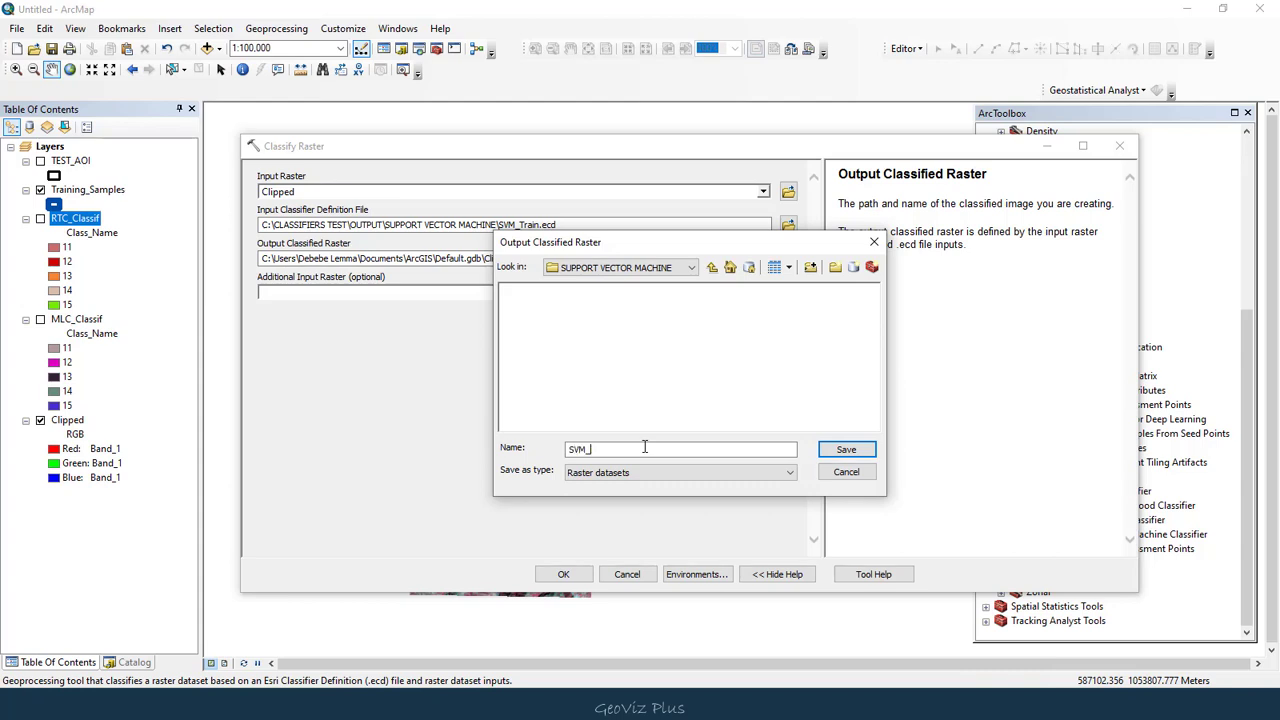
pyautogui.press('Return')
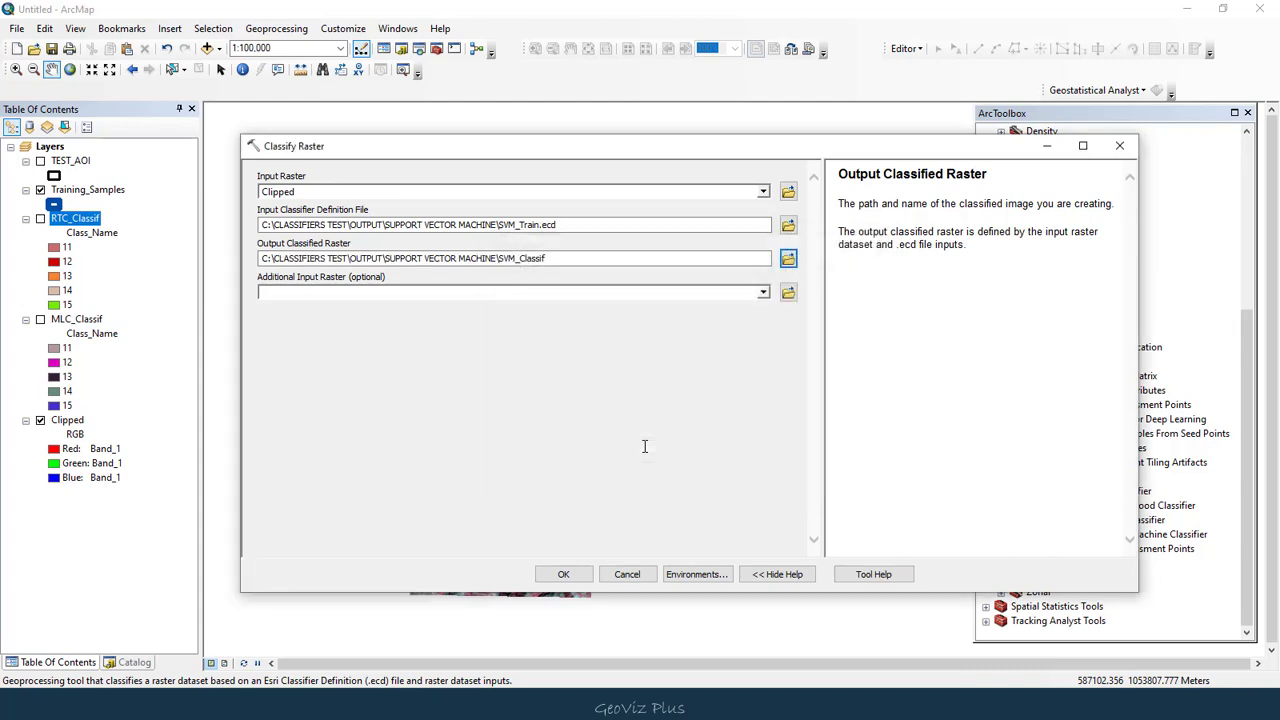
pyautogui.click(577, 577)
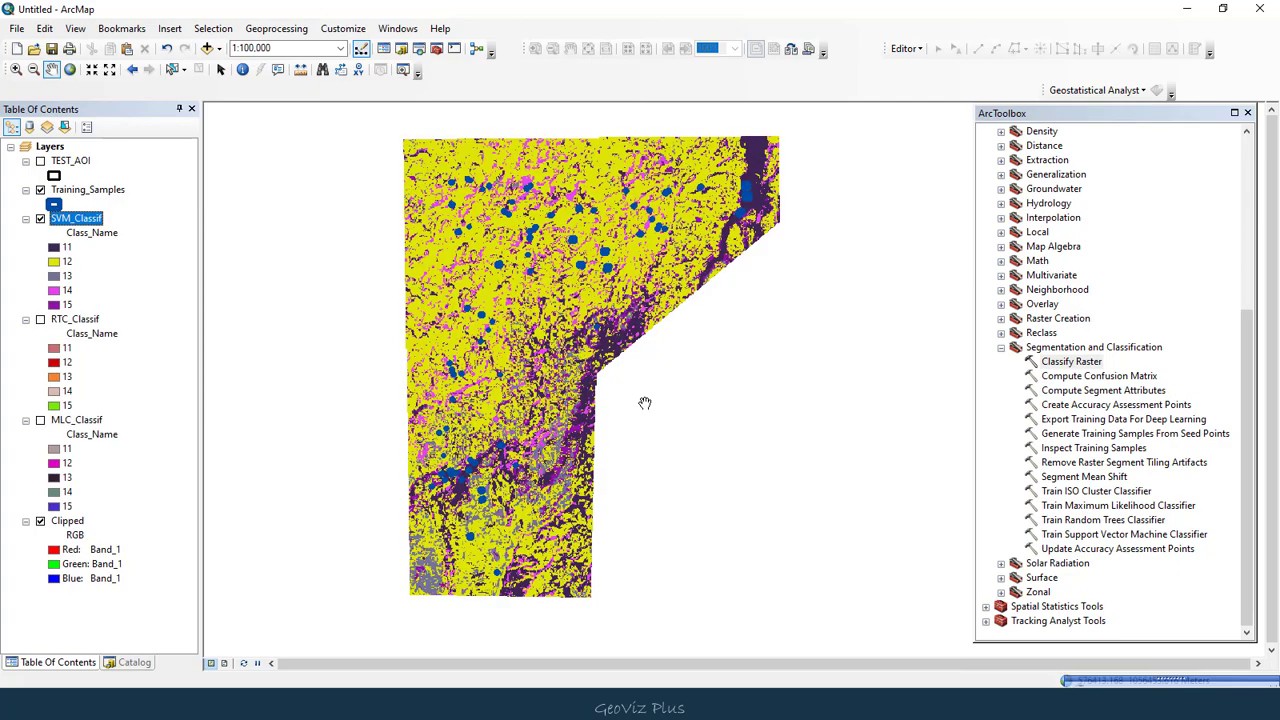
pyautogui.moveTo(654, 394); pyautogui.dragTo(657, 404)
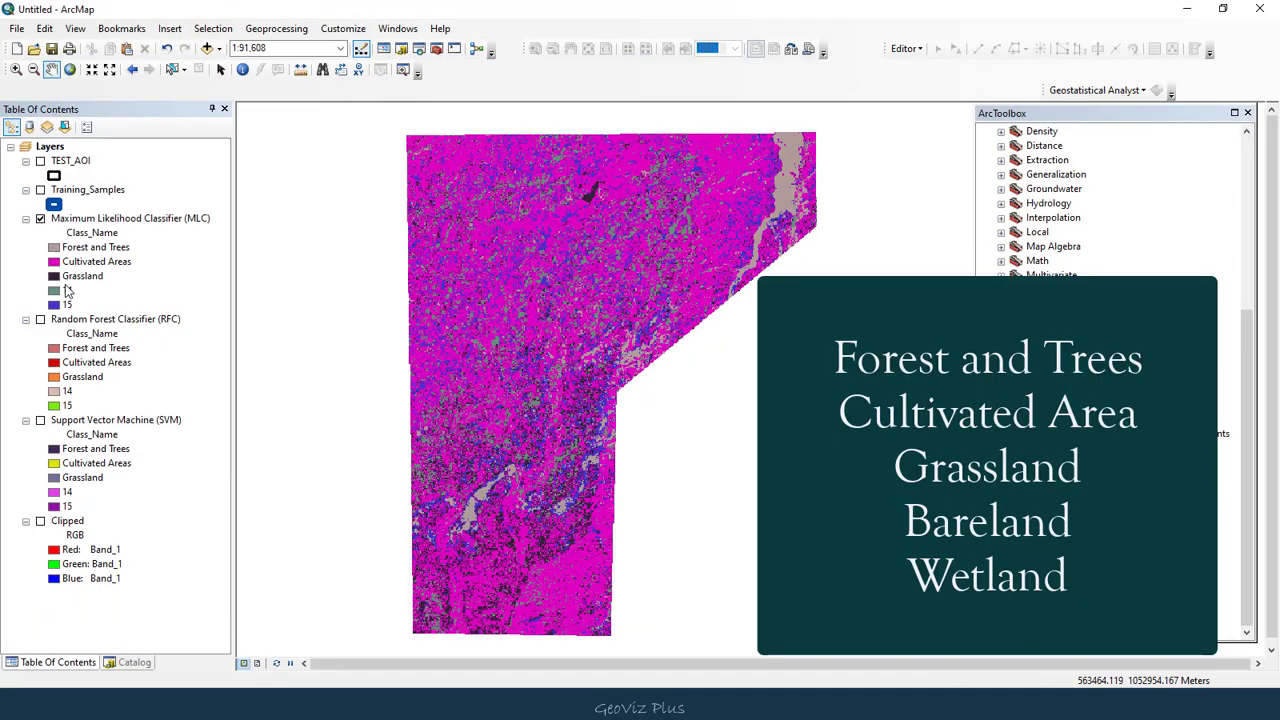
# Rename class 14 as Bare land in the Maximum Likelihood, Random Forest and Support Vector Machine layers
pyautogui.click(67, 291)
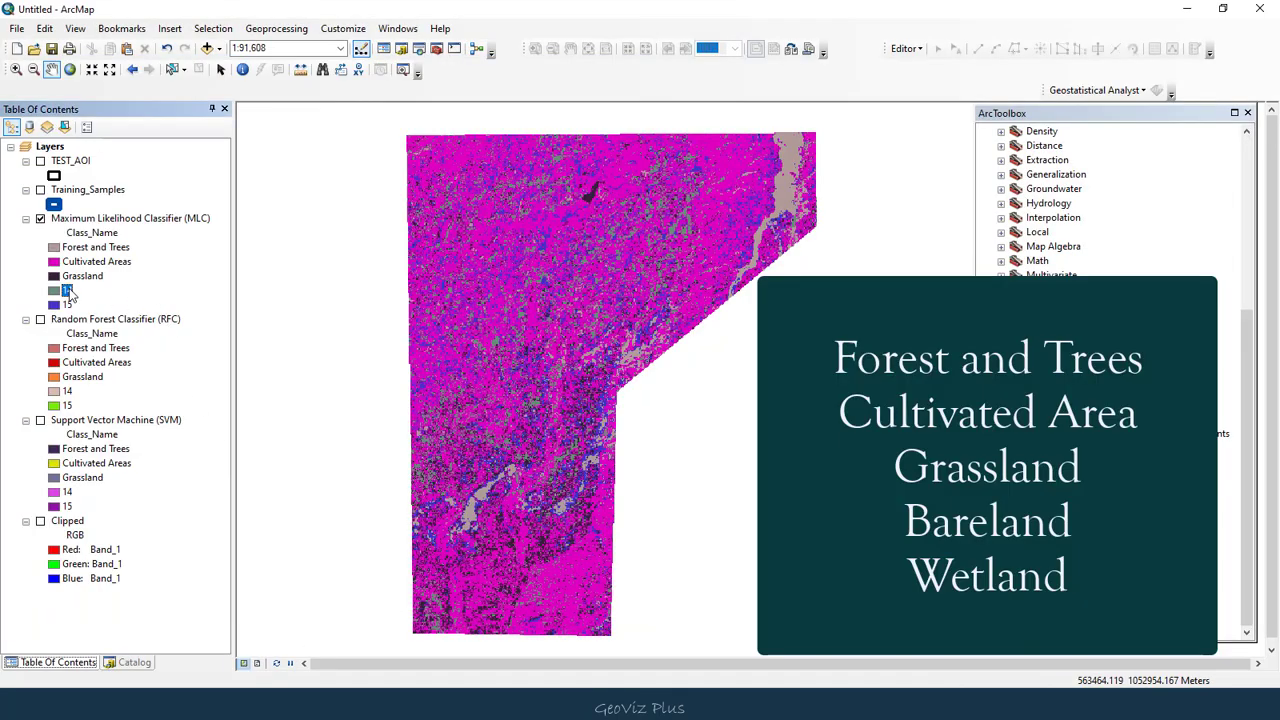
pyautogui.write('Bare land')
pyautogui.press('Return')
pyautogui.click(68, 392)
pyautogui.write('Bare land')
pyautogui.press('Return')
pyautogui.click(68, 492)
pyautogui.click(68, 492)
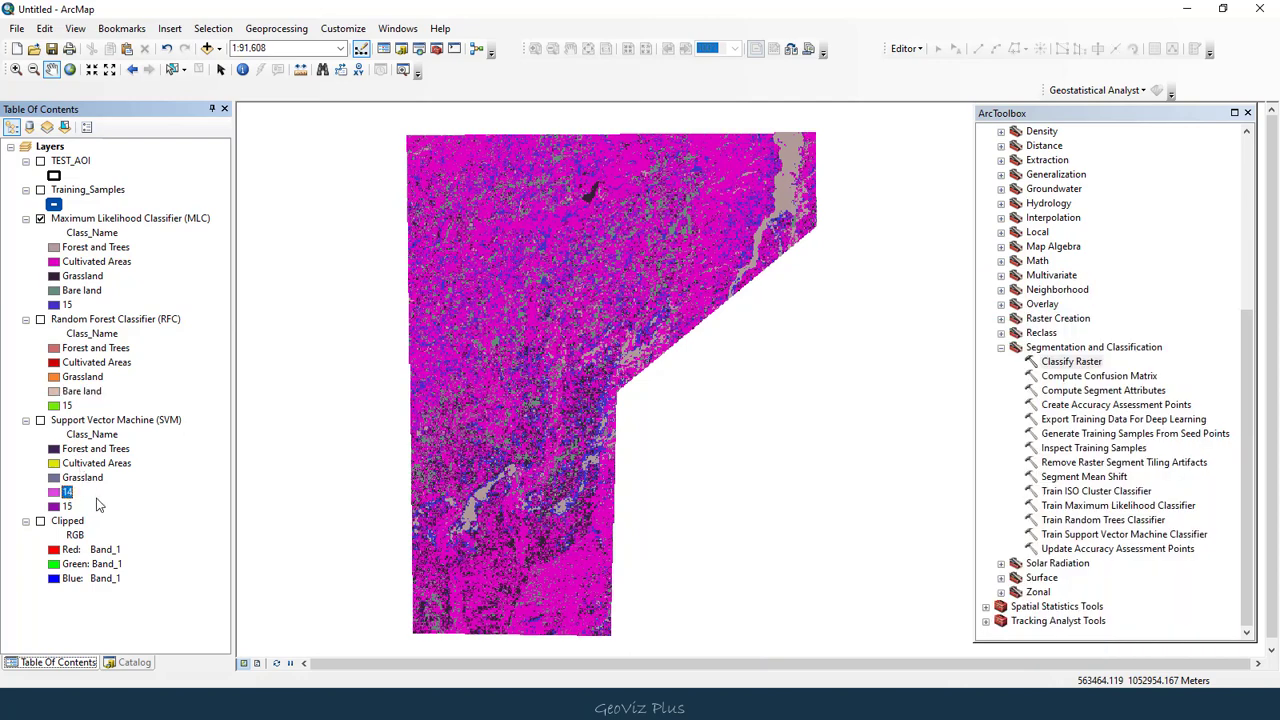
pyautogui.write('Bare land')
pyautogui.press('Return')
# Copy the class name Wetland from the Class Values Word document and use it to rename class 15 of the Random Forest layer in ArcMap
pyautogui.hotkey('alt', 'Tab')
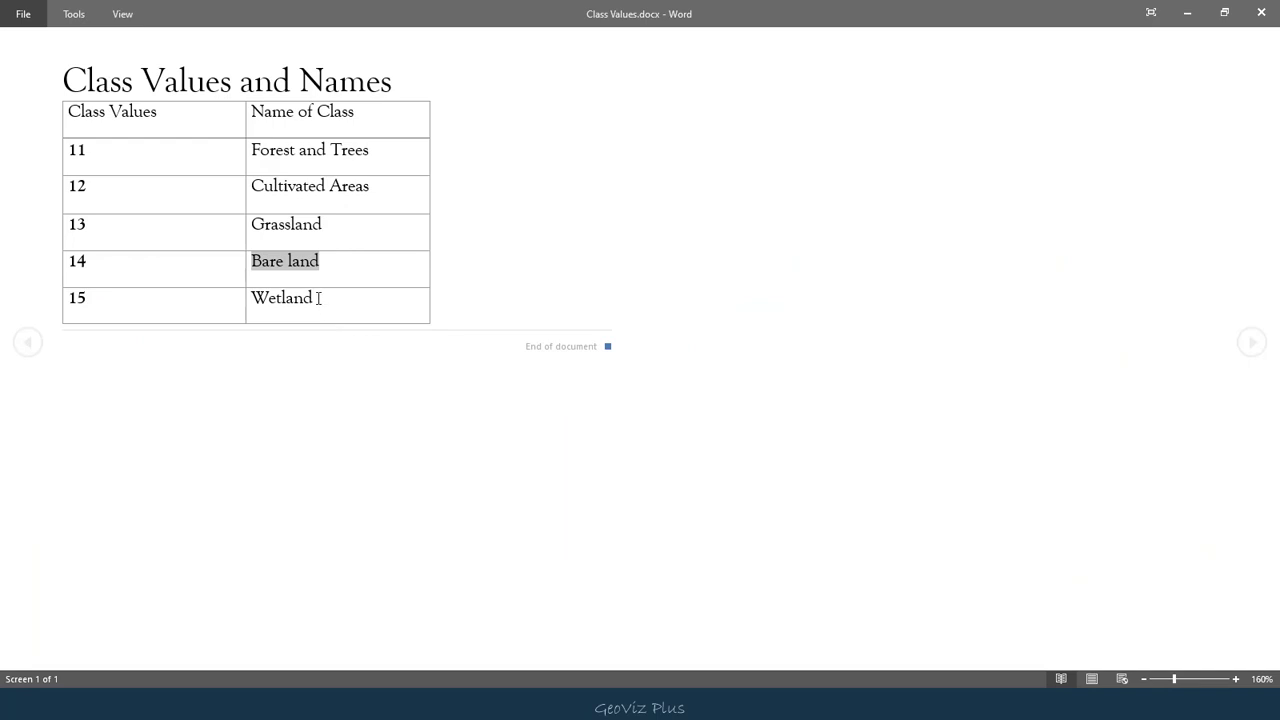
pyautogui.moveTo(318, 298); pyautogui.dragTo(260, 302)
pyautogui.hotkey('ctrl', 'c')
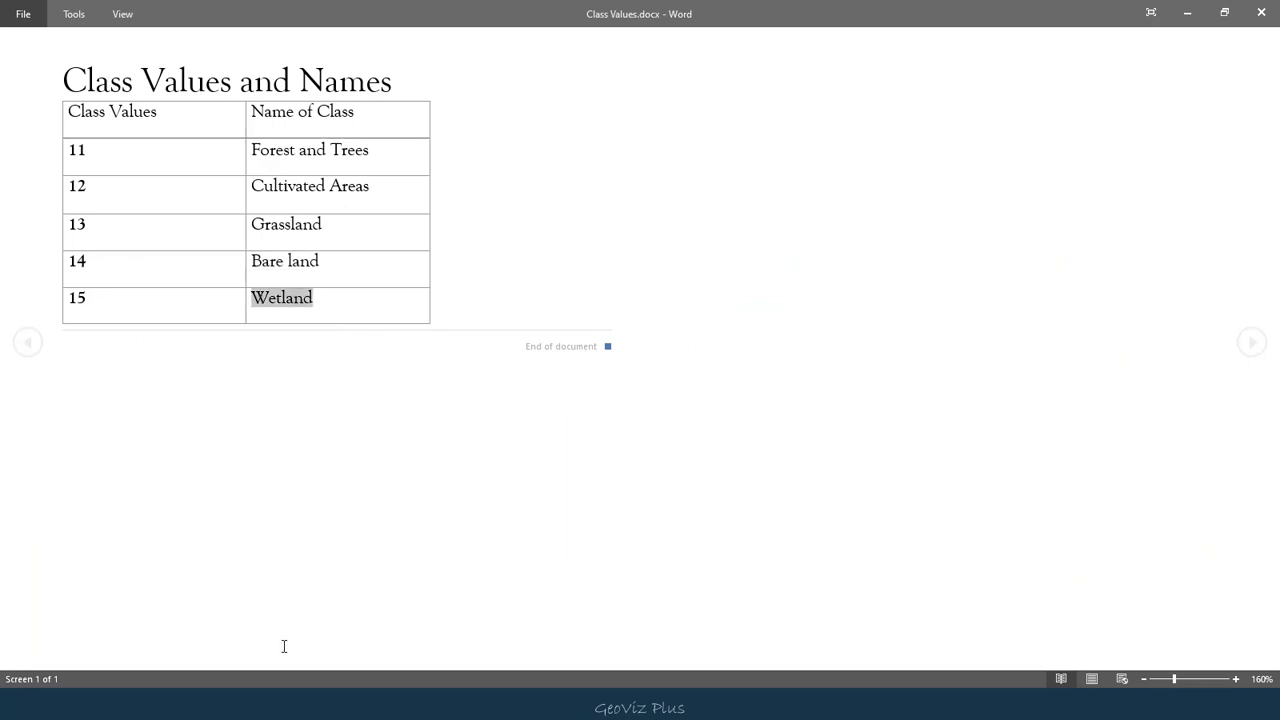
pyautogui.hotkey('alt', 'Tab')
pyautogui.click(68, 406)
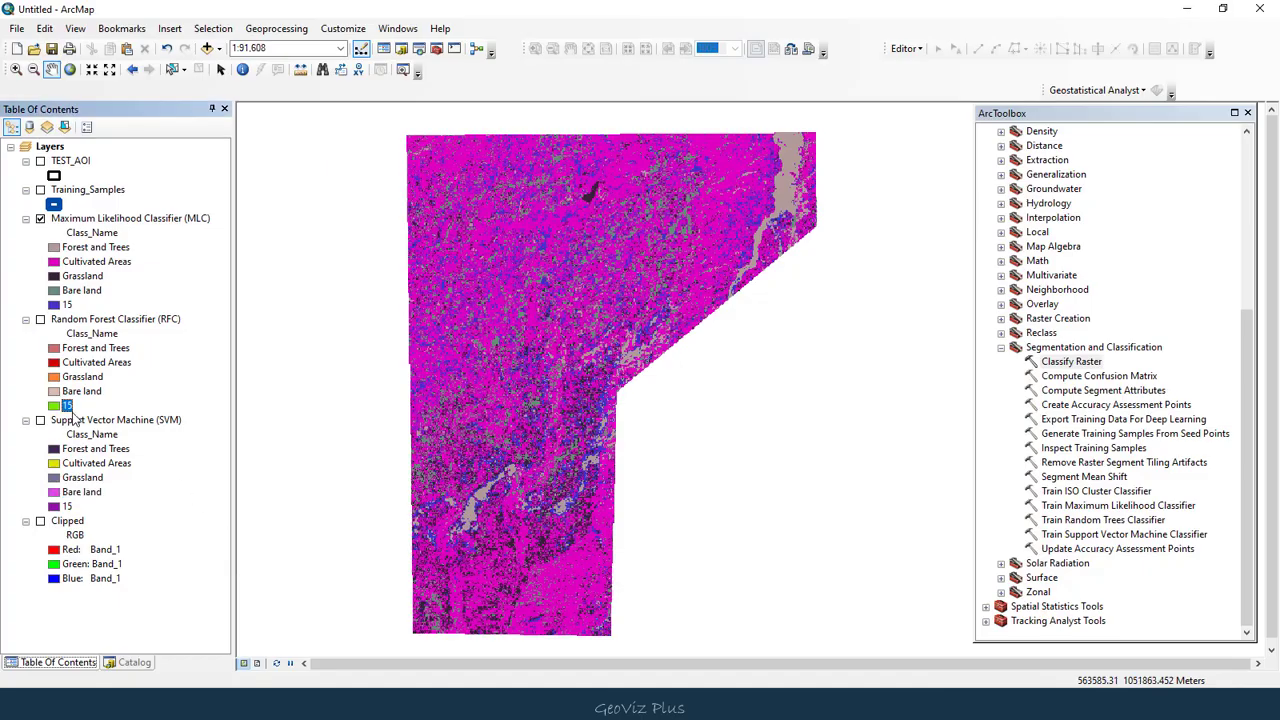
pyautogui.click(68, 406)
pyautogui.hotkey('ctrl', 'v')
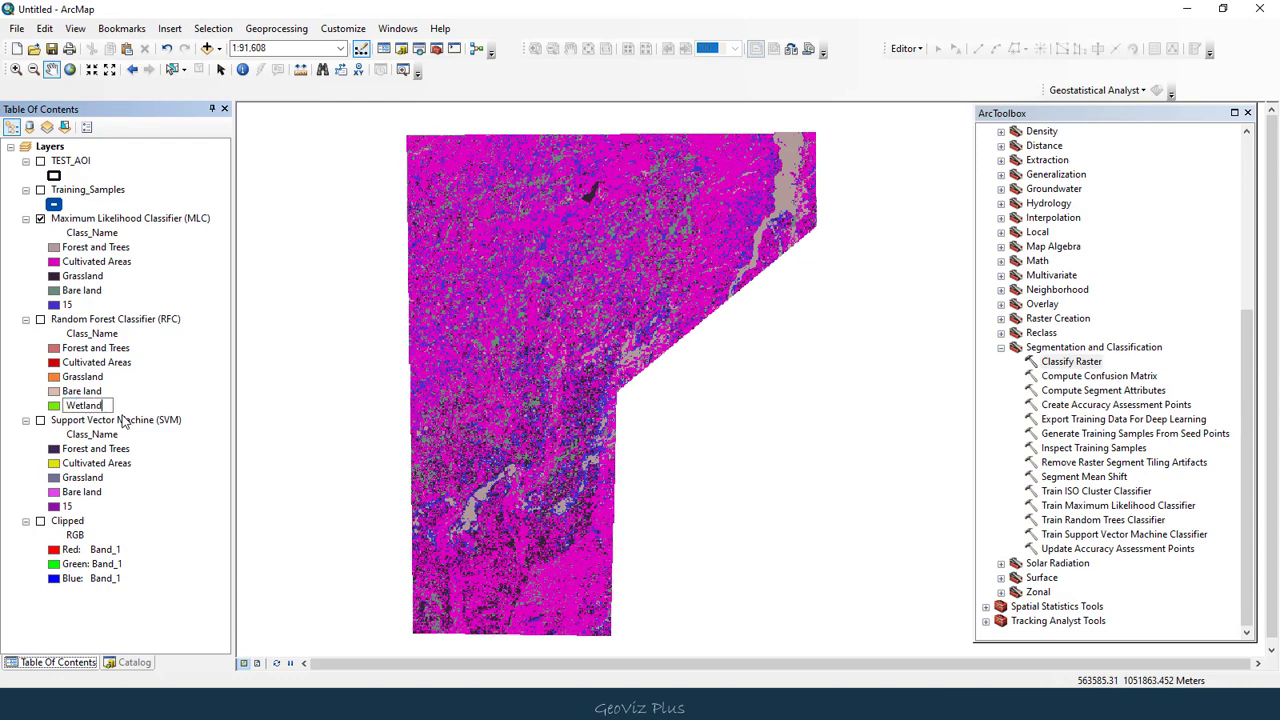
pyautogui.press('Return')
# Rename class 15 as Wetland in the Support Vector Machine and Maximum Likelihood layers using the copied name
pyautogui.click(69, 506)
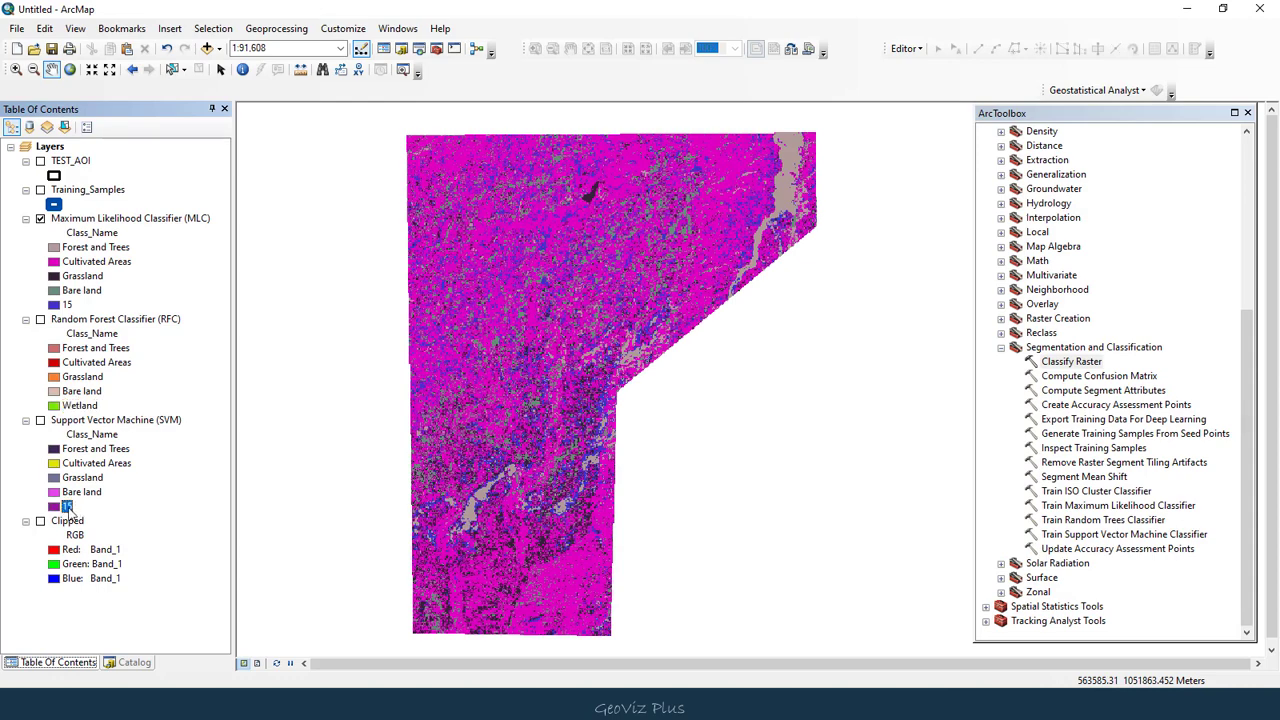
pyautogui.hotkey('ctrl', 'v')
pyautogui.press('Return')
pyautogui.click(70, 306)
pyautogui.click(72, 306)
pyautogui.hotkey('ctrl', 'v')
pyautogui.press('Return')
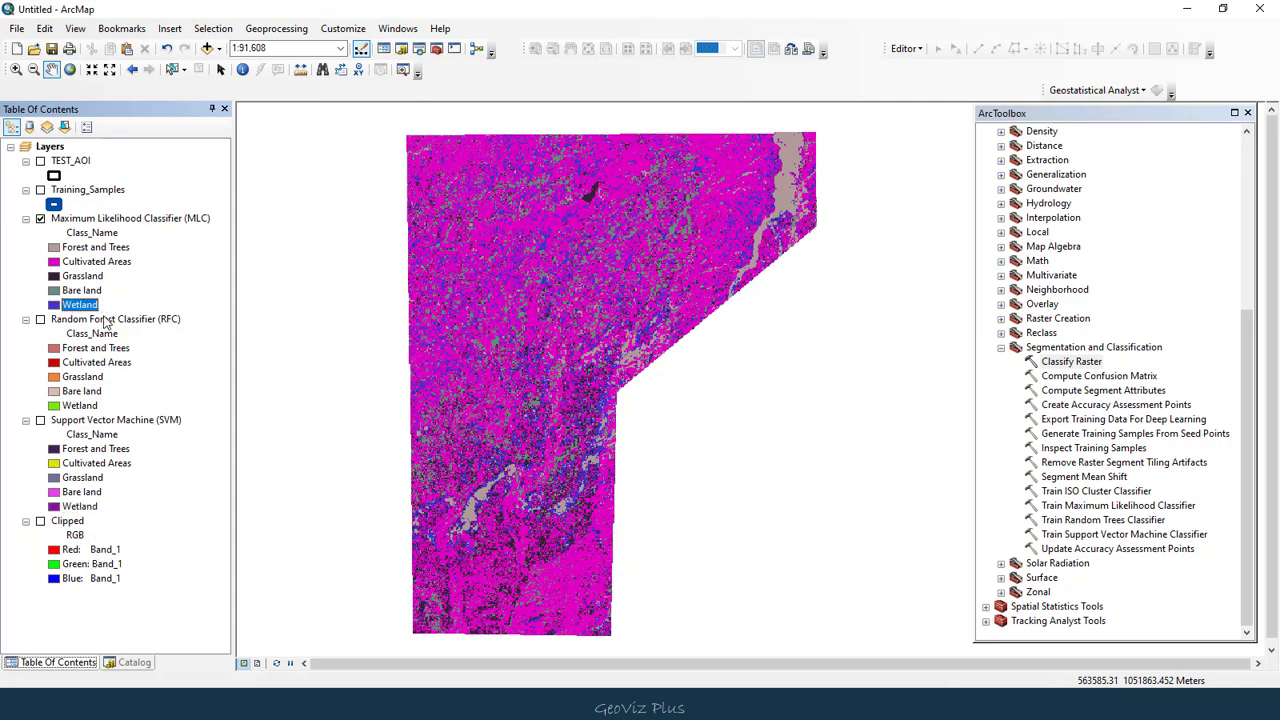
# Recolor Forest and Trees dark green and Cultivated Areas light pink in all three classified layers
pyautogui.click(140, 605)
pyautogui.click(57, 250)
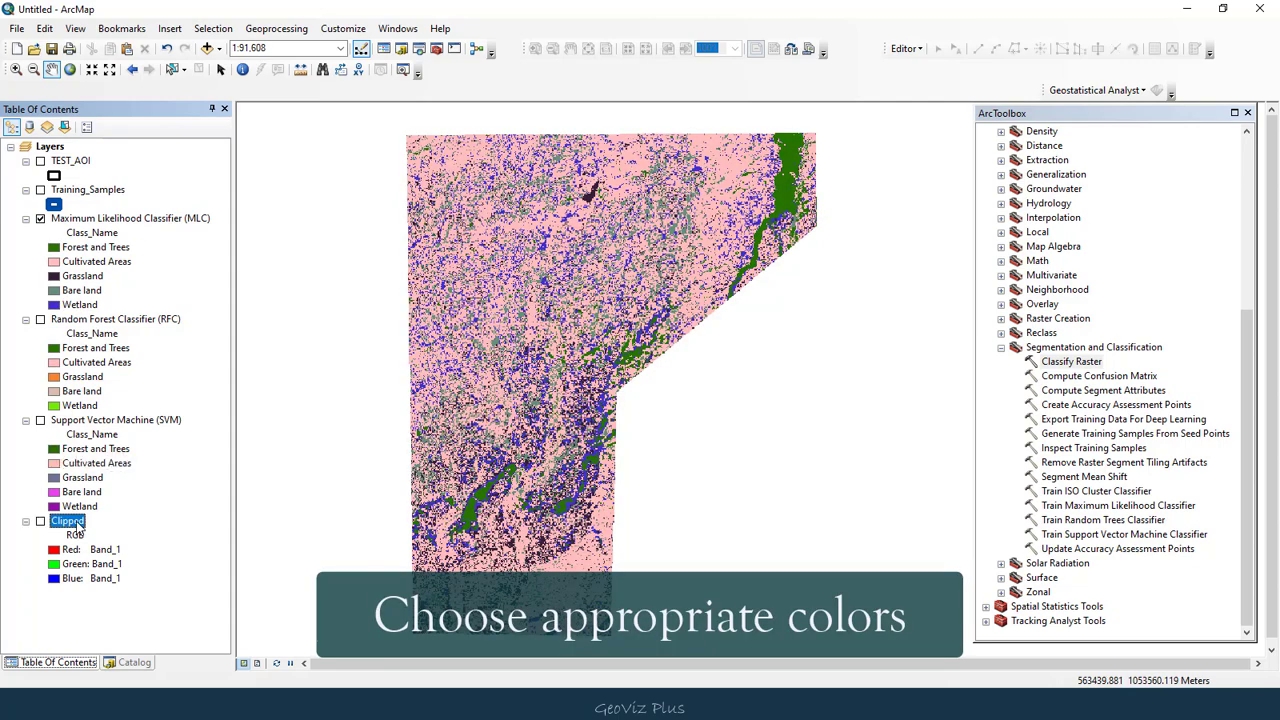
# Remove the Clipped, Training_Samples and TEST_AOI layers from the map
pyautogui.rightClick(67, 521)
pyautogui.click(150, 302)
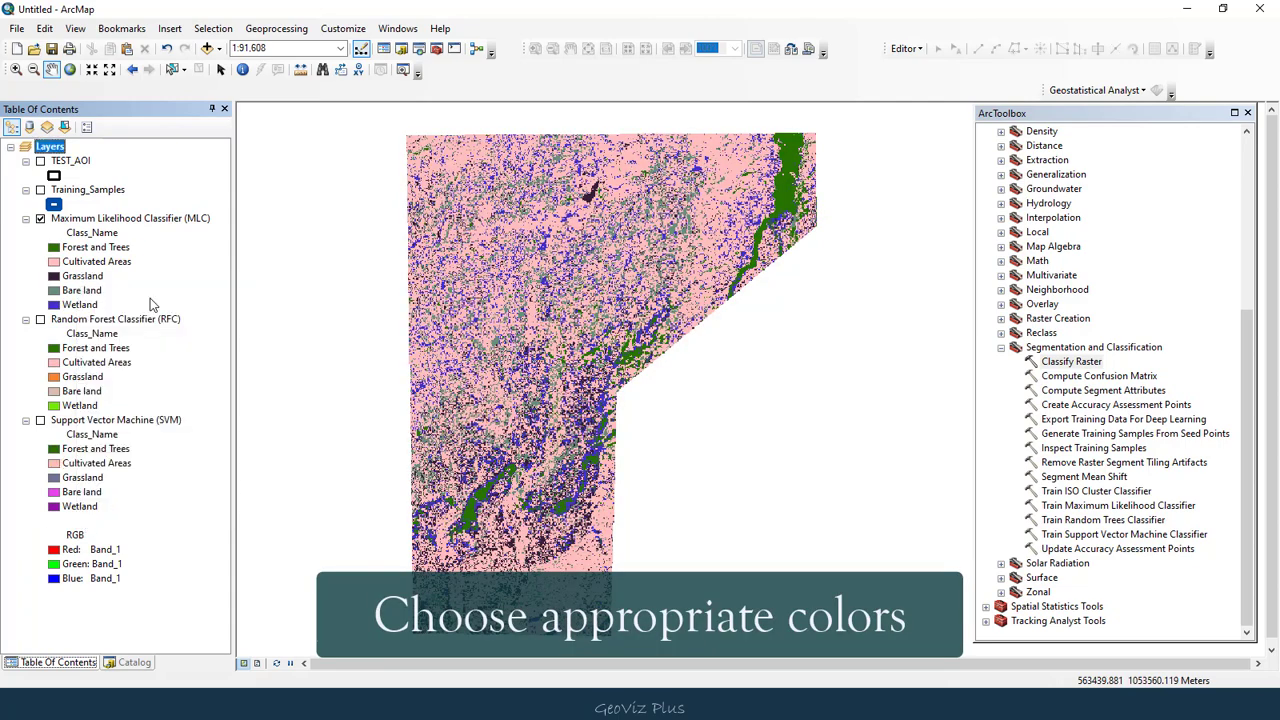
pyautogui.rightClick(70, 189)
pyautogui.click(108, 216)
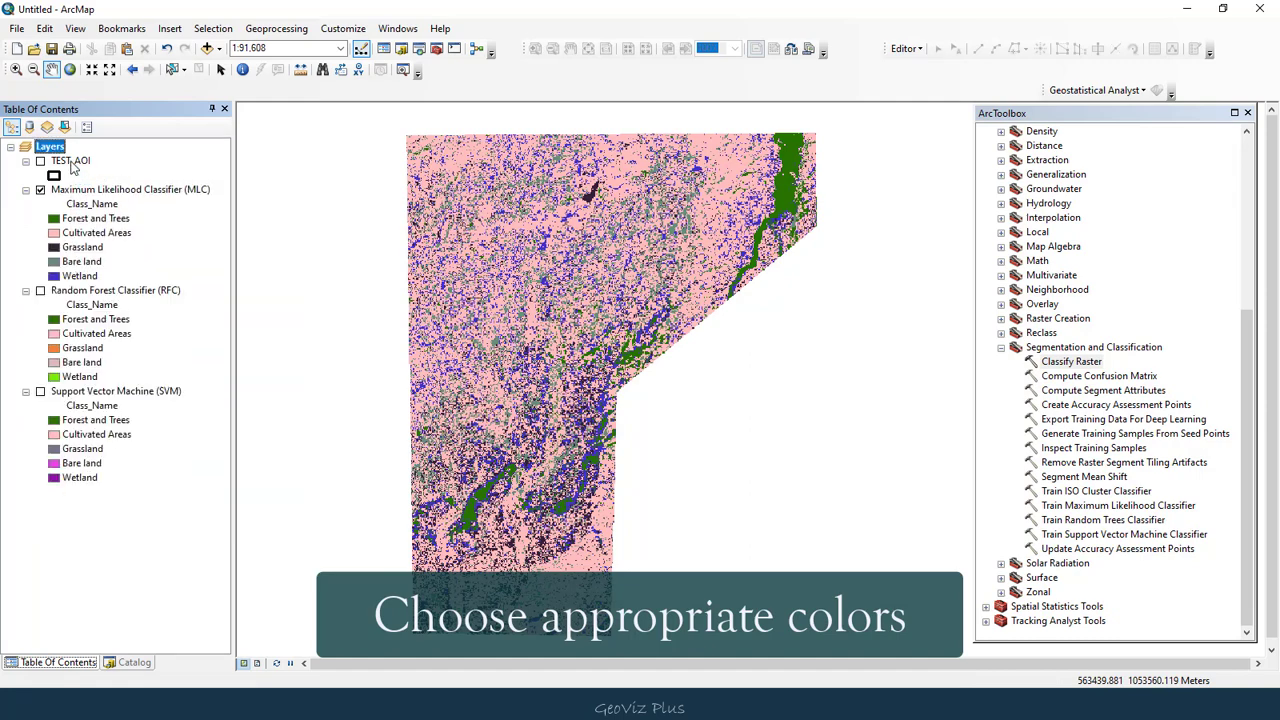
pyautogui.rightClick(70, 161)
pyautogui.click(112, 187)
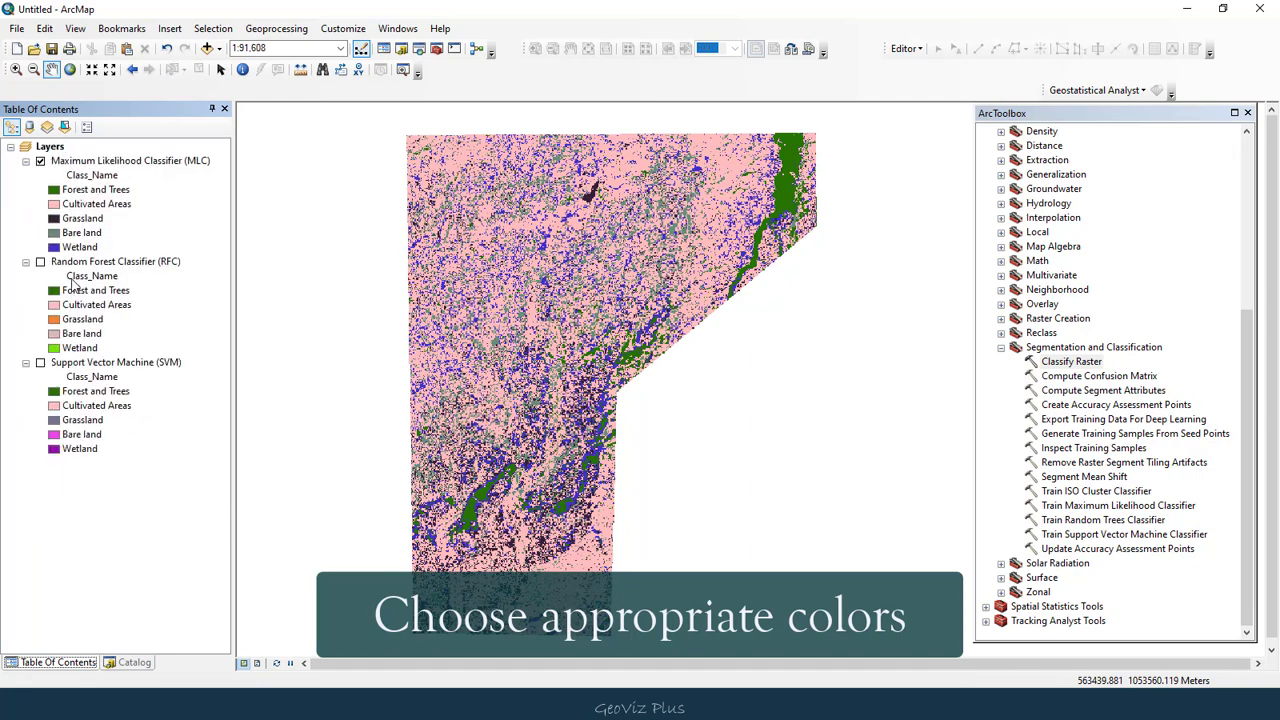
# Set the Grassland fill color to olive in the Maximum Likelihood, Random Forest and Support Vector Machine layers
pyautogui.click(55, 219)
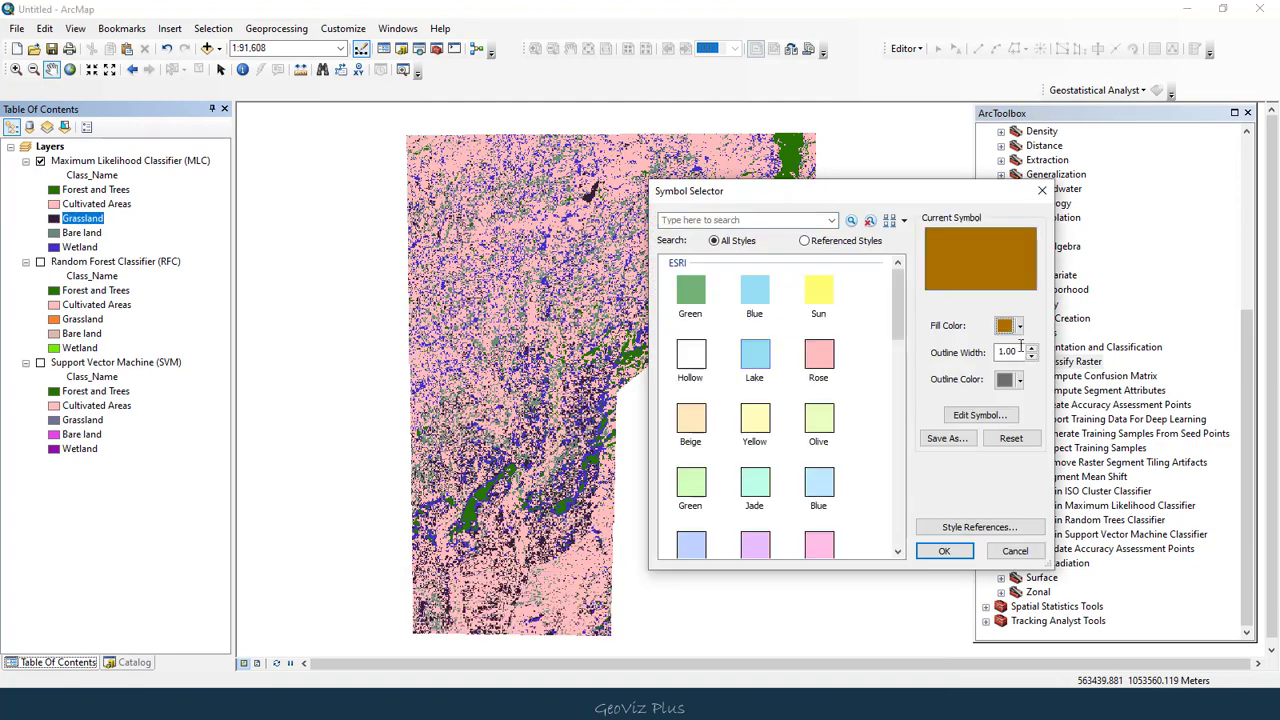
pyautogui.click(1018, 327)
pyautogui.click(1062, 428)
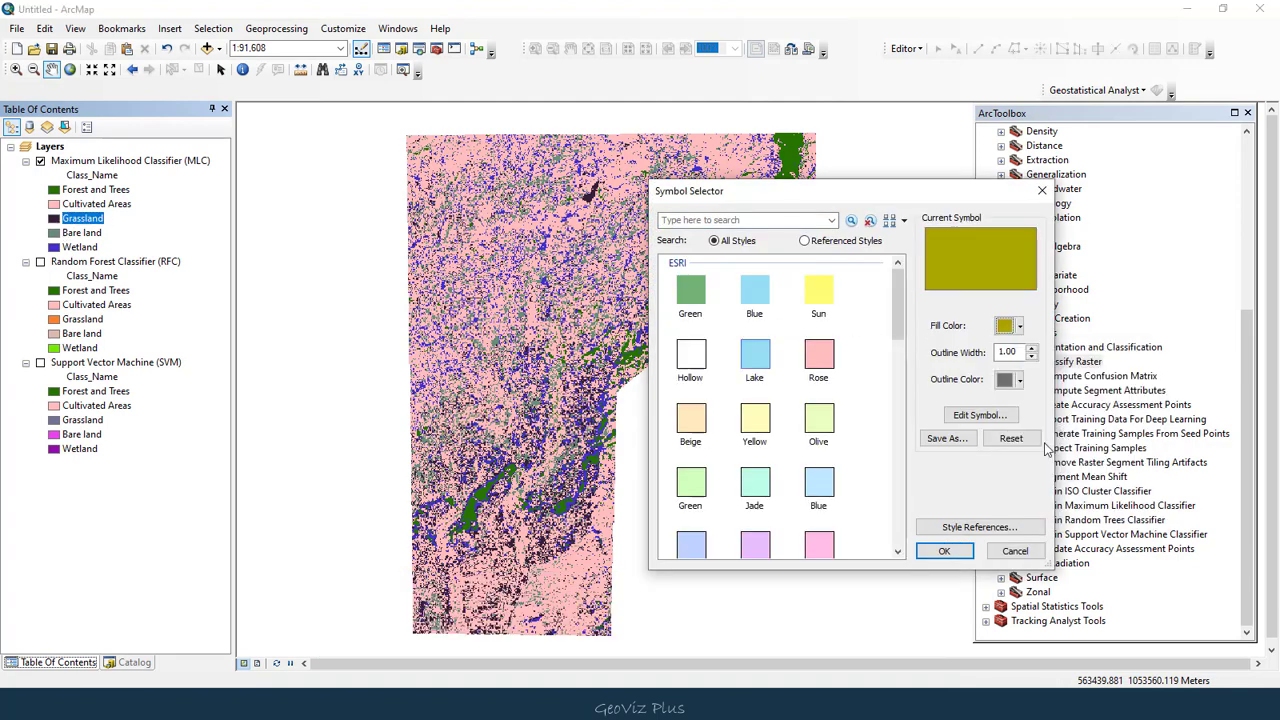
pyautogui.click(944, 551)
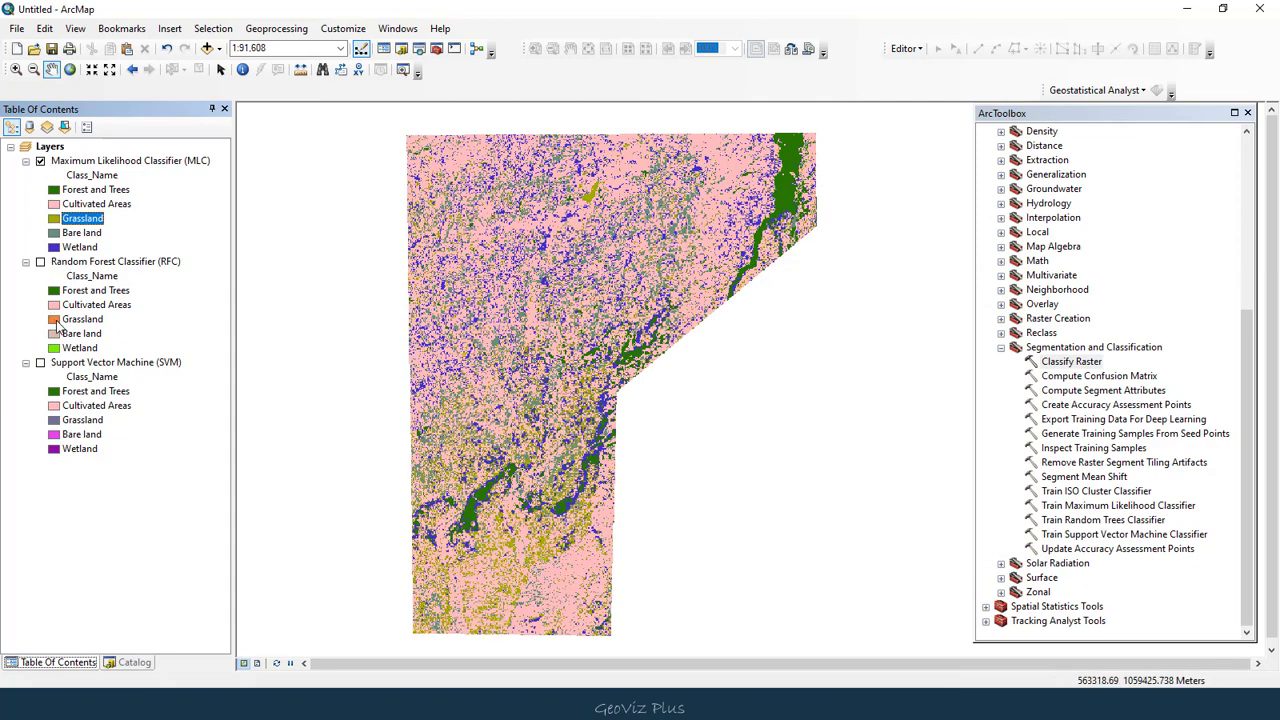
pyautogui.click(54, 320)
pyautogui.click(1018, 327)
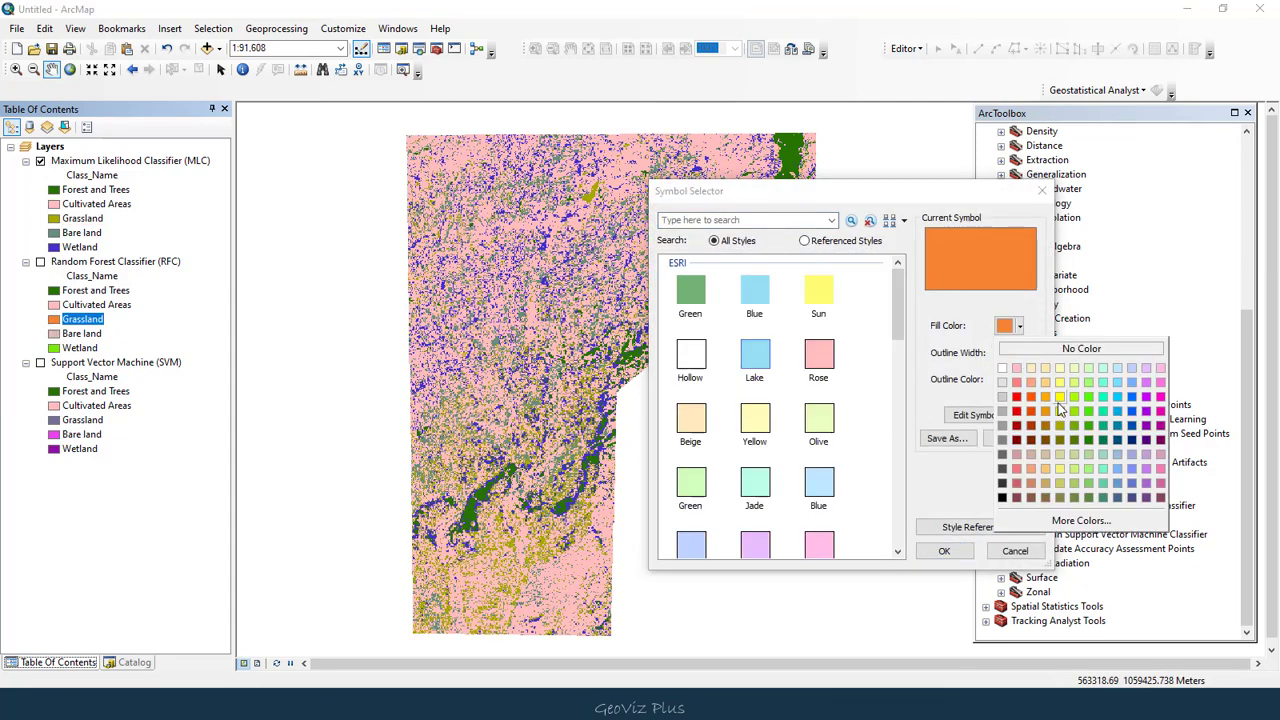
pyautogui.click(1063, 428)
pyautogui.click(955, 551)
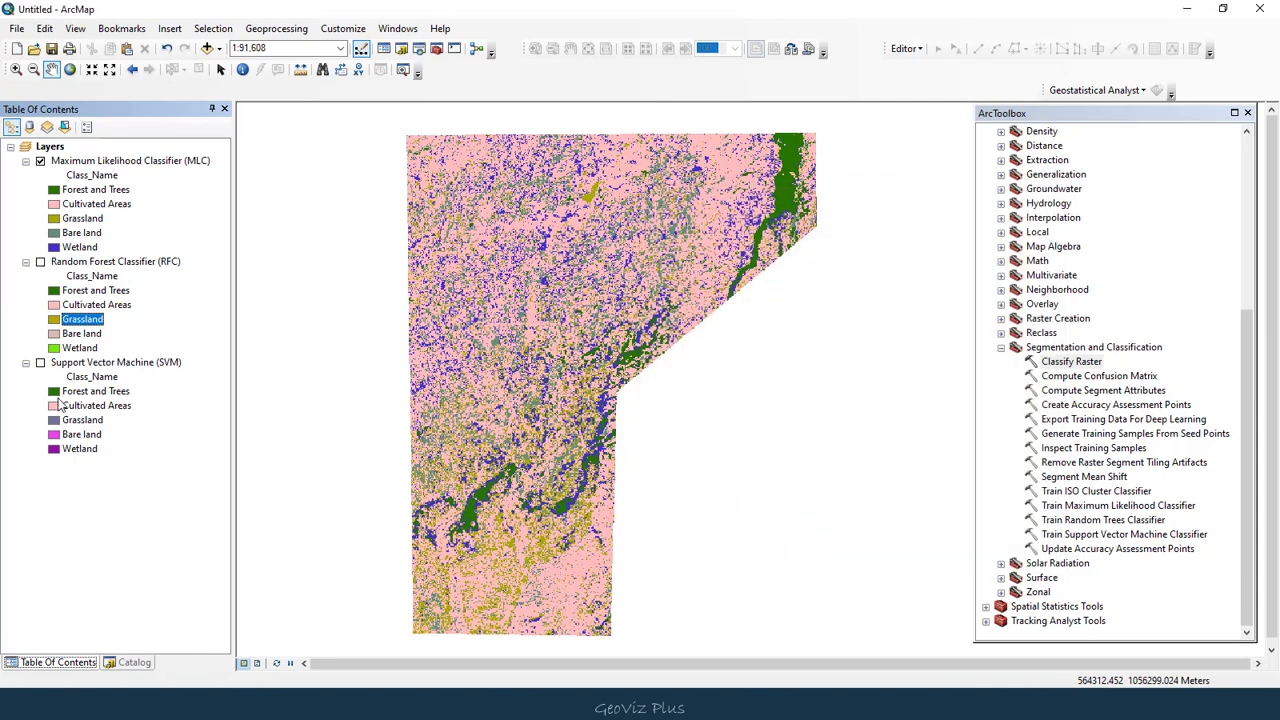
pyautogui.doubleClick(54, 425)
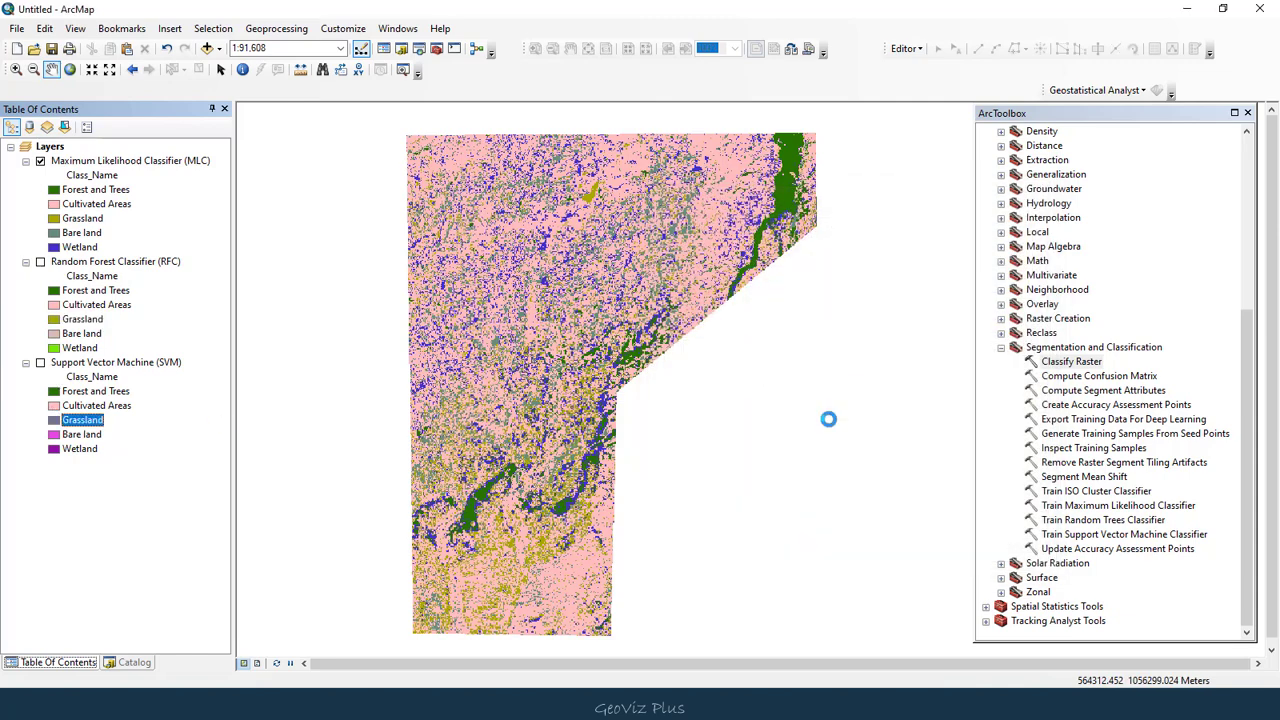
pyautogui.click(1010, 325)
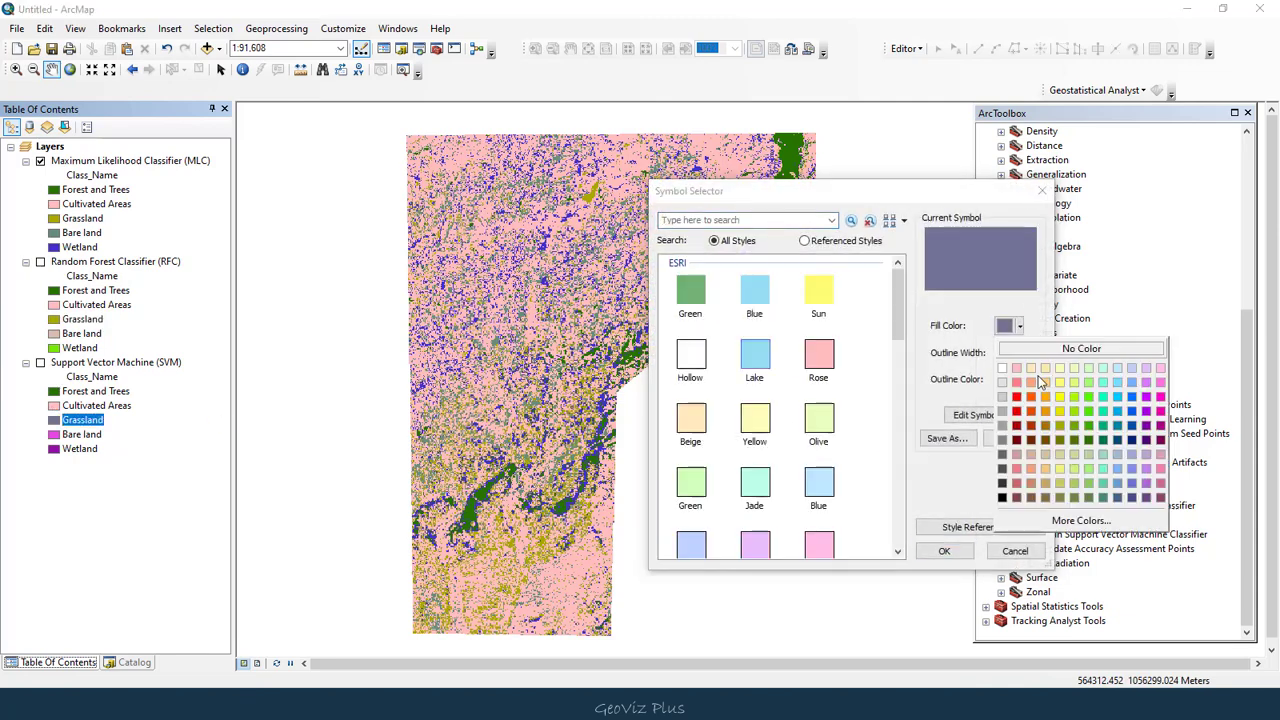
pyautogui.click(1060, 440)
pyautogui.click(948, 551)
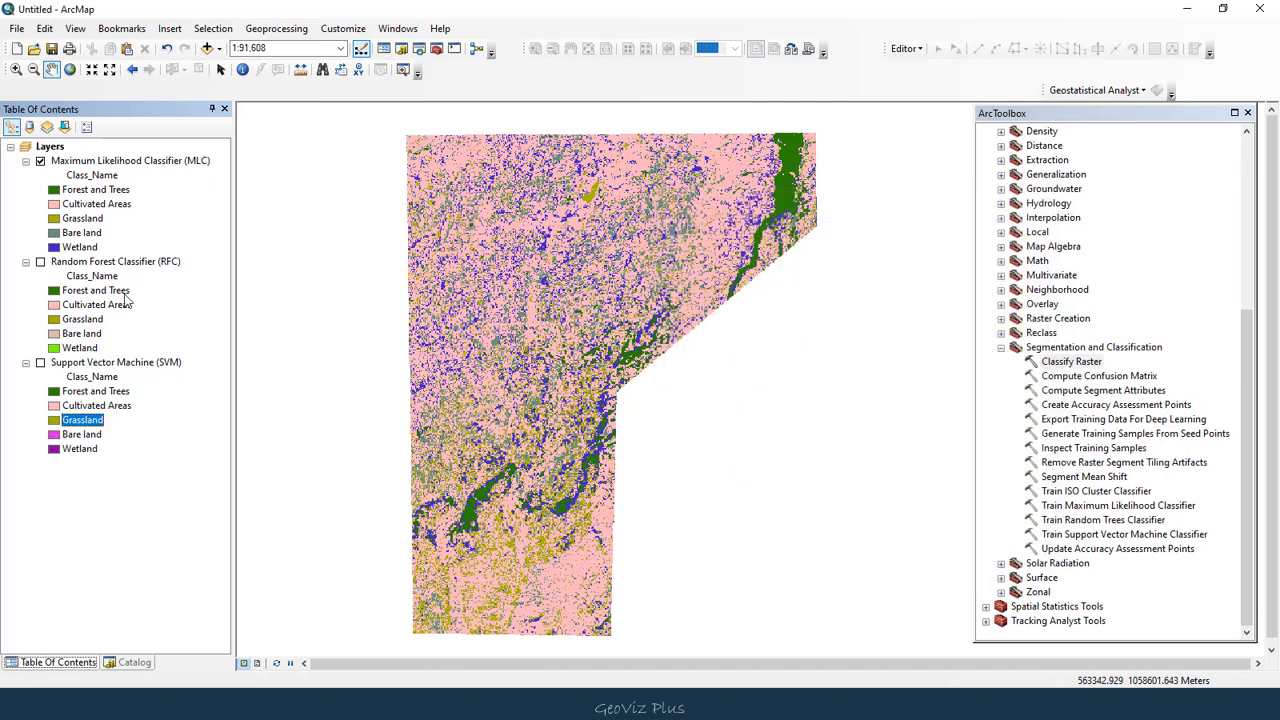
# Set the Bare land fill color to medium gray in the Maximum Likelihood, Random Forest and Support Vector Machine layers
pyautogui.doubleClick(53, 233)
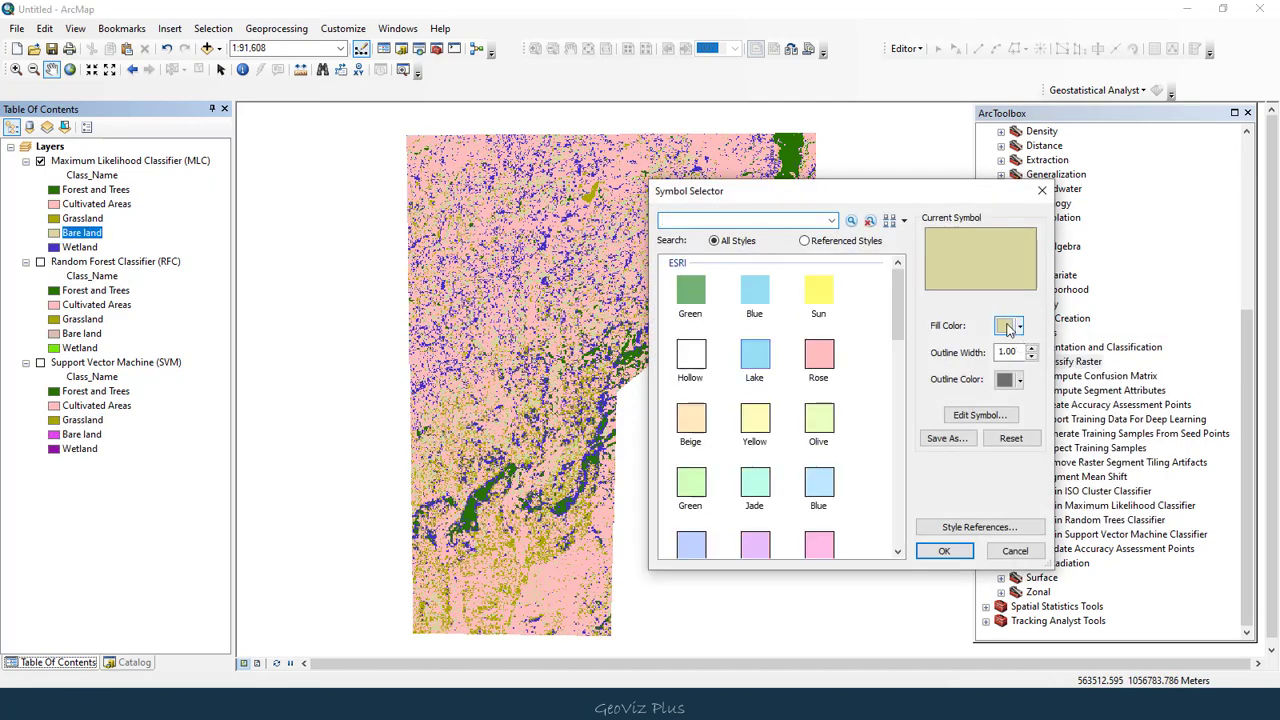
pyautogui.click(1010, 326)
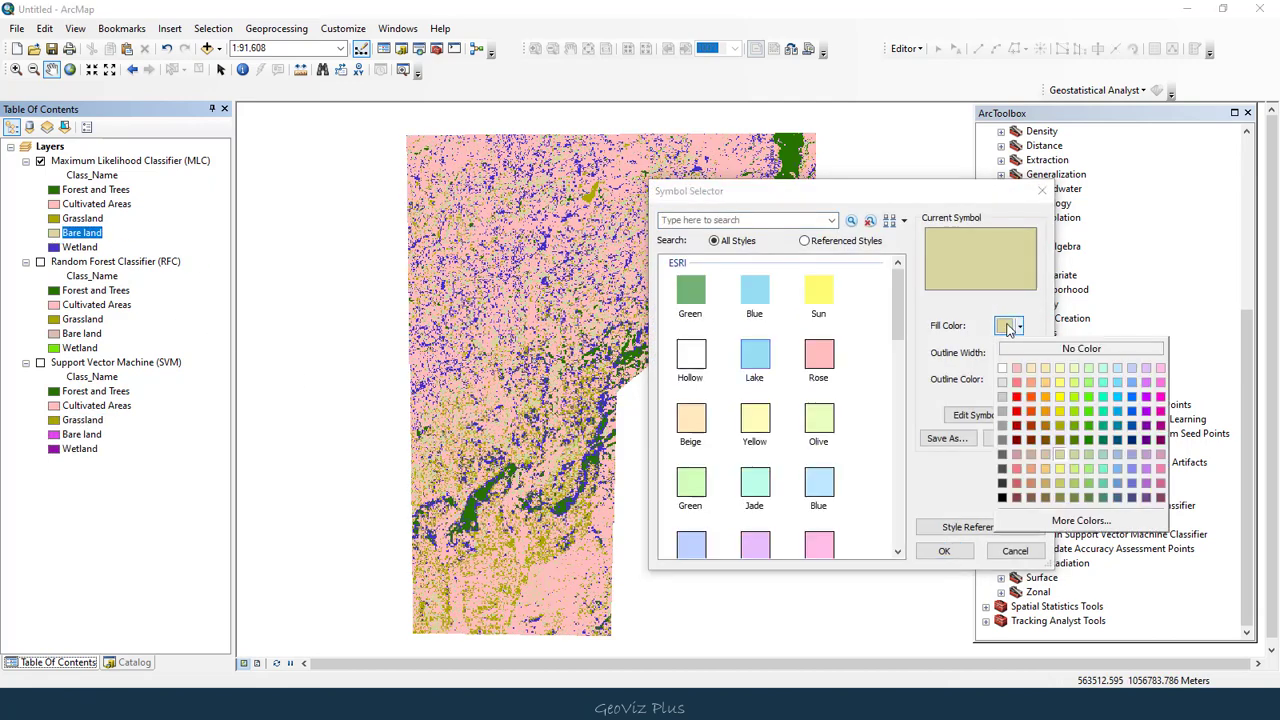
pyautogui.click(1003, 411)
pyautogui.click(945, 551)
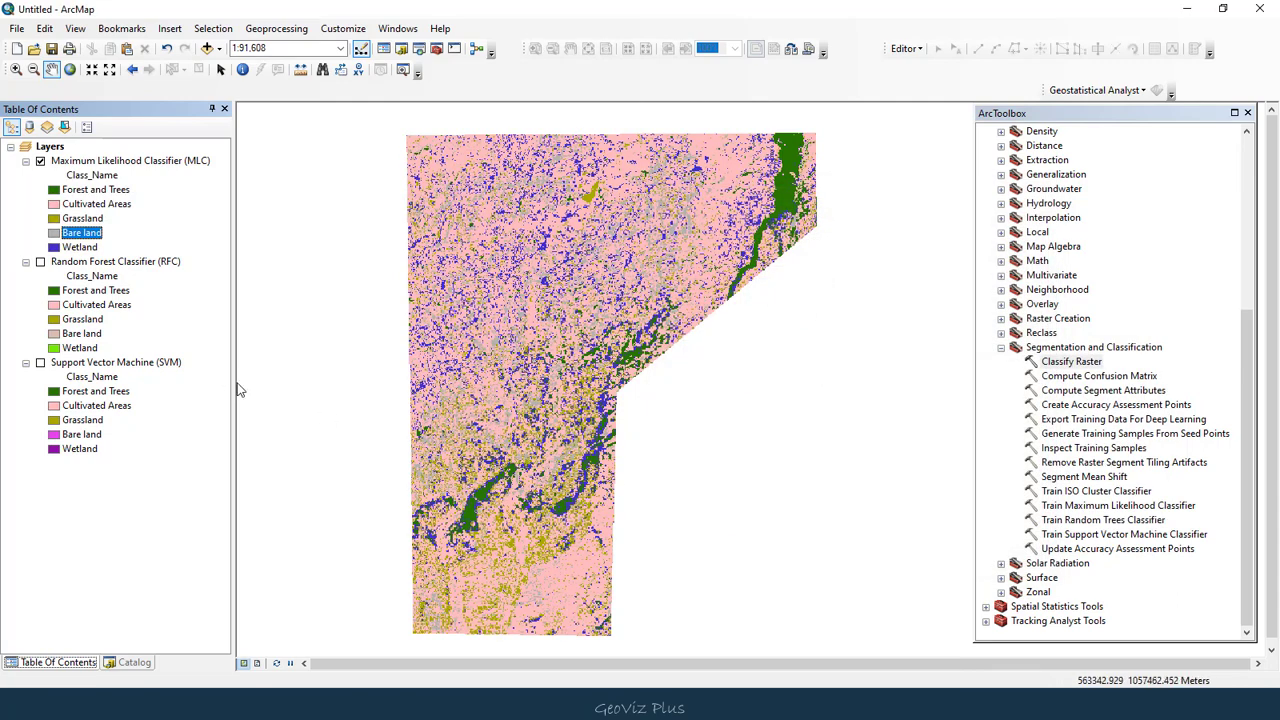
pyautogui.doubleClick(54, 334)
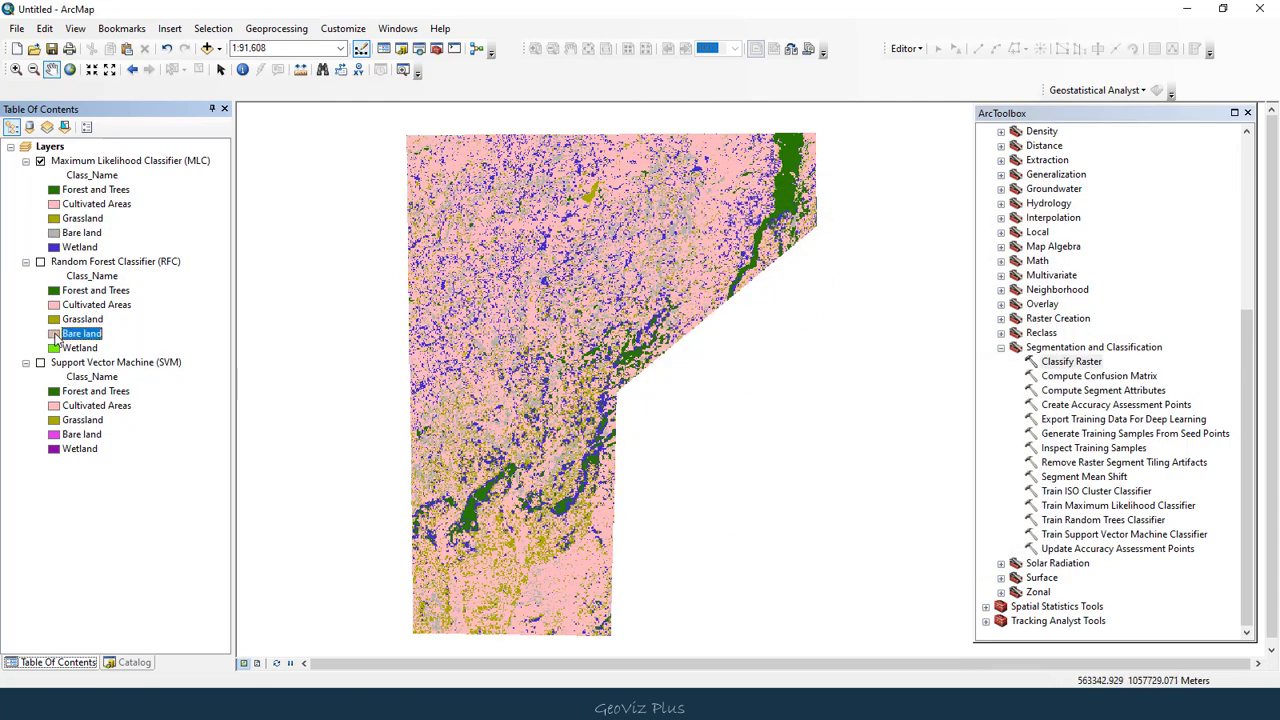
pyautogui.click(1011, 327)
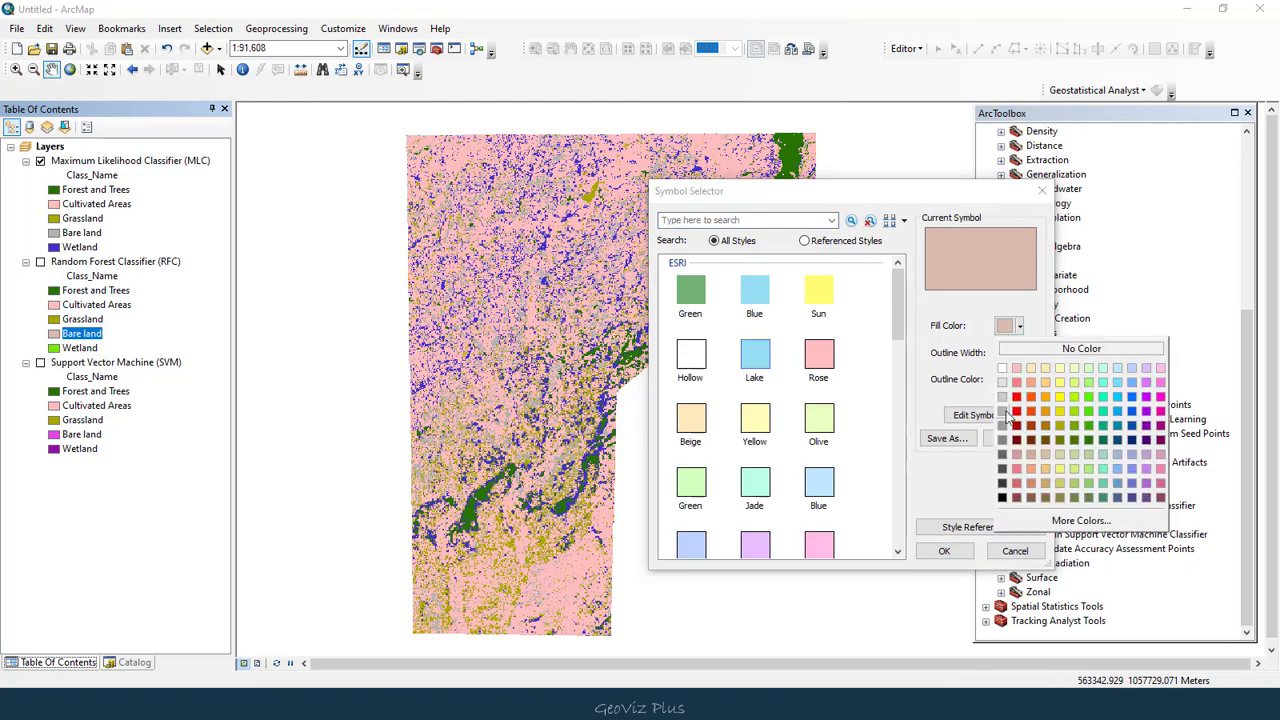
pyautogui.click(1004, 415)
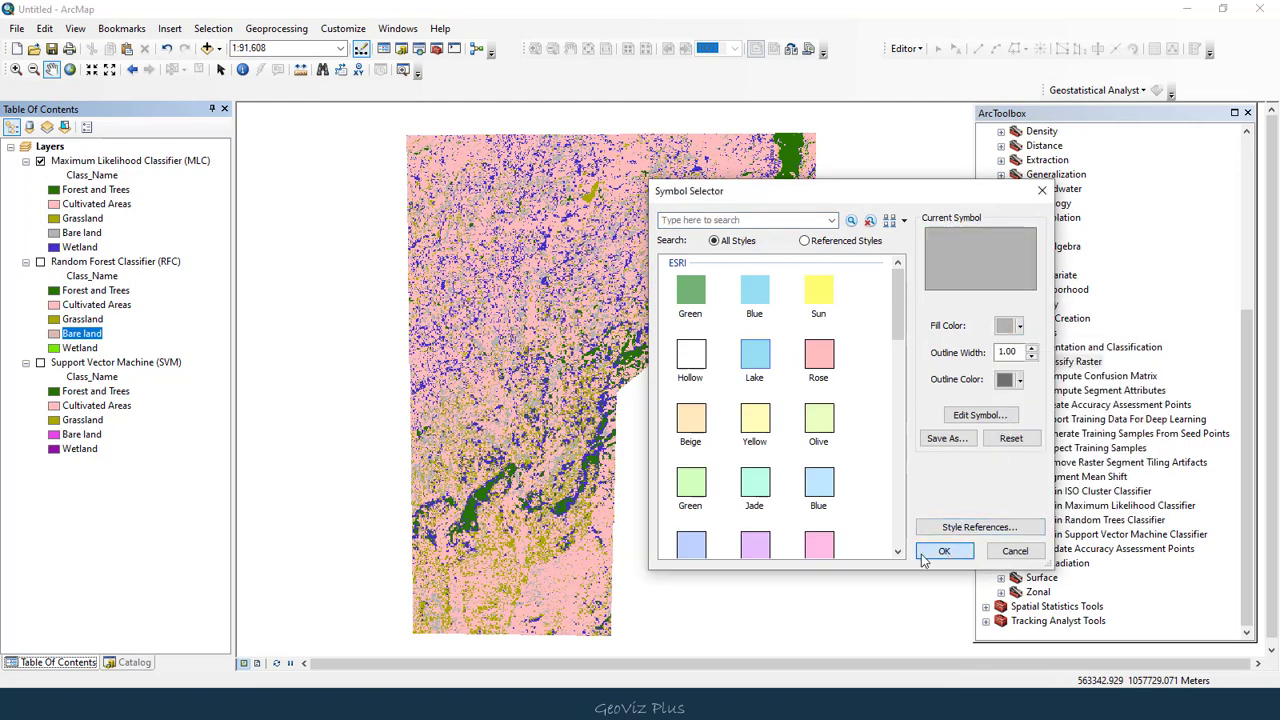
pyautogui.click(940, 551)
pyautogui.doubleClick(54, 434)
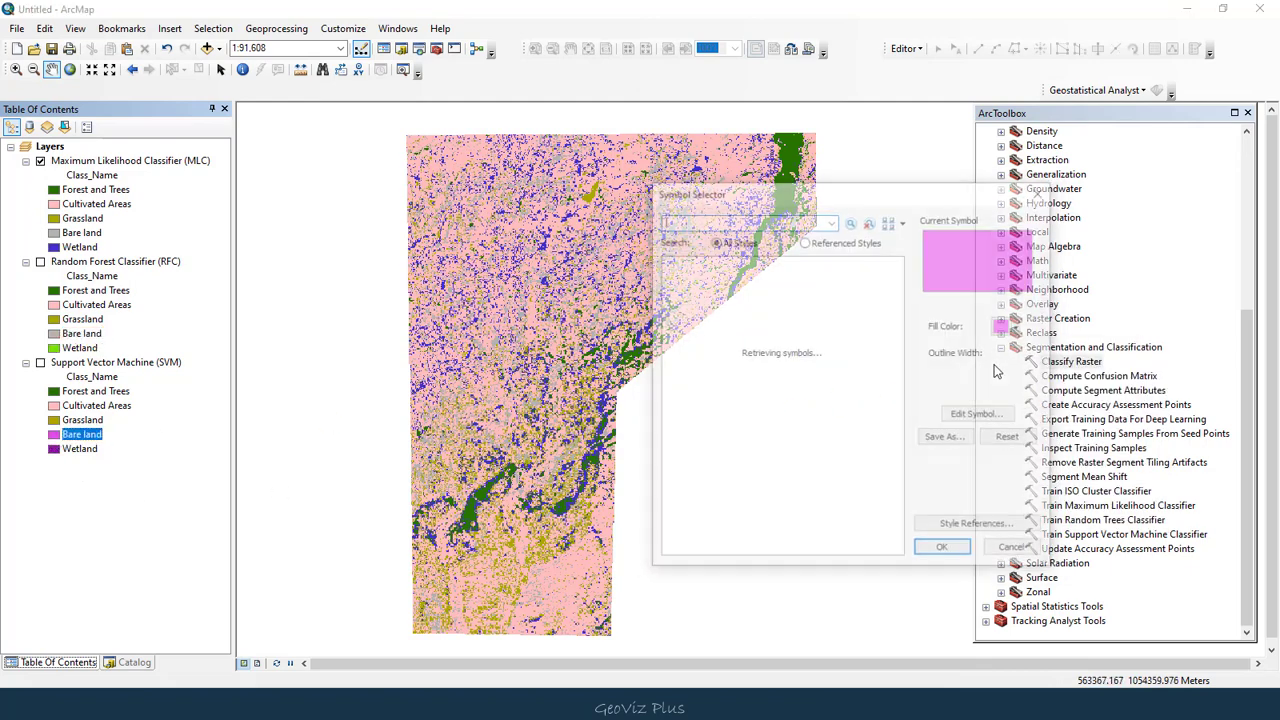
pyautogui.click(1011, 326)
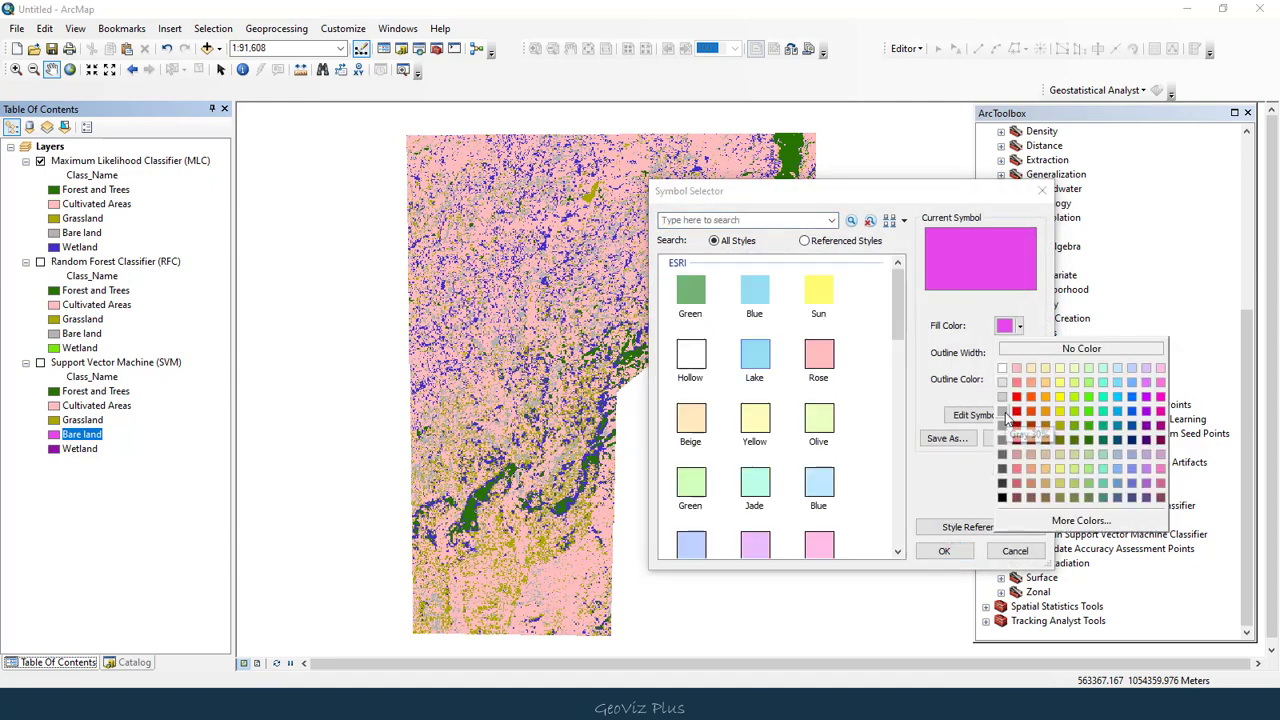
pyautogui.click(1003, 412)
pyautogui.click(944, 551)
# Set the Wetland fill color to light aquamarine in the Maximum Likelihood, Random Forest and Support Vector Machine layers
pyautogui.doubleClick(54, 247)
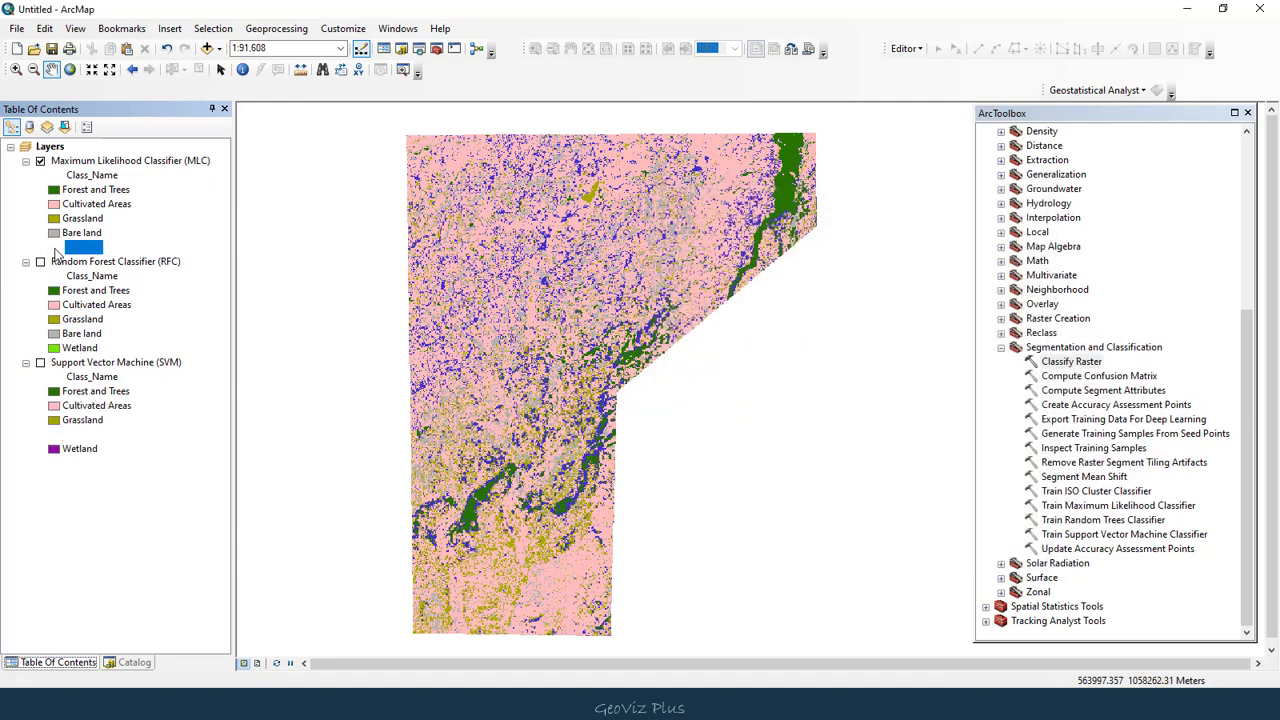
pyautogui.click(1010, 325)
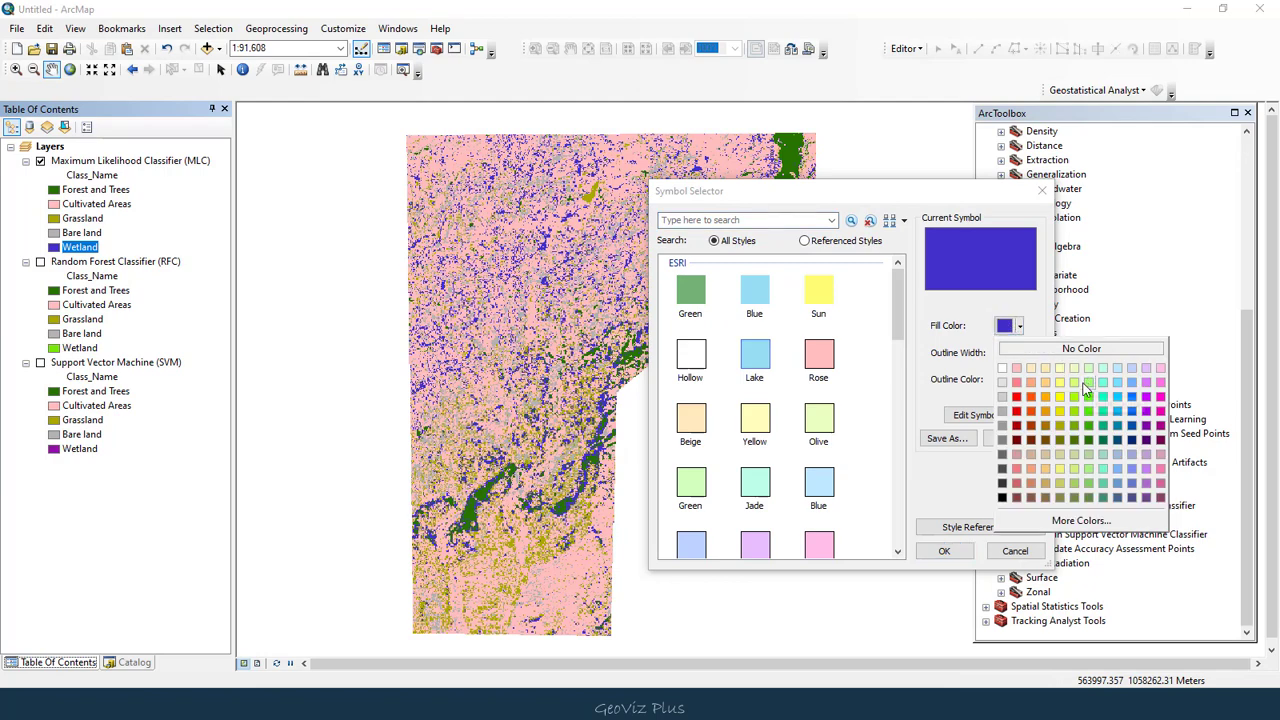
pyautogui.click(1104, 469)
pyautogui.click(944, 551)
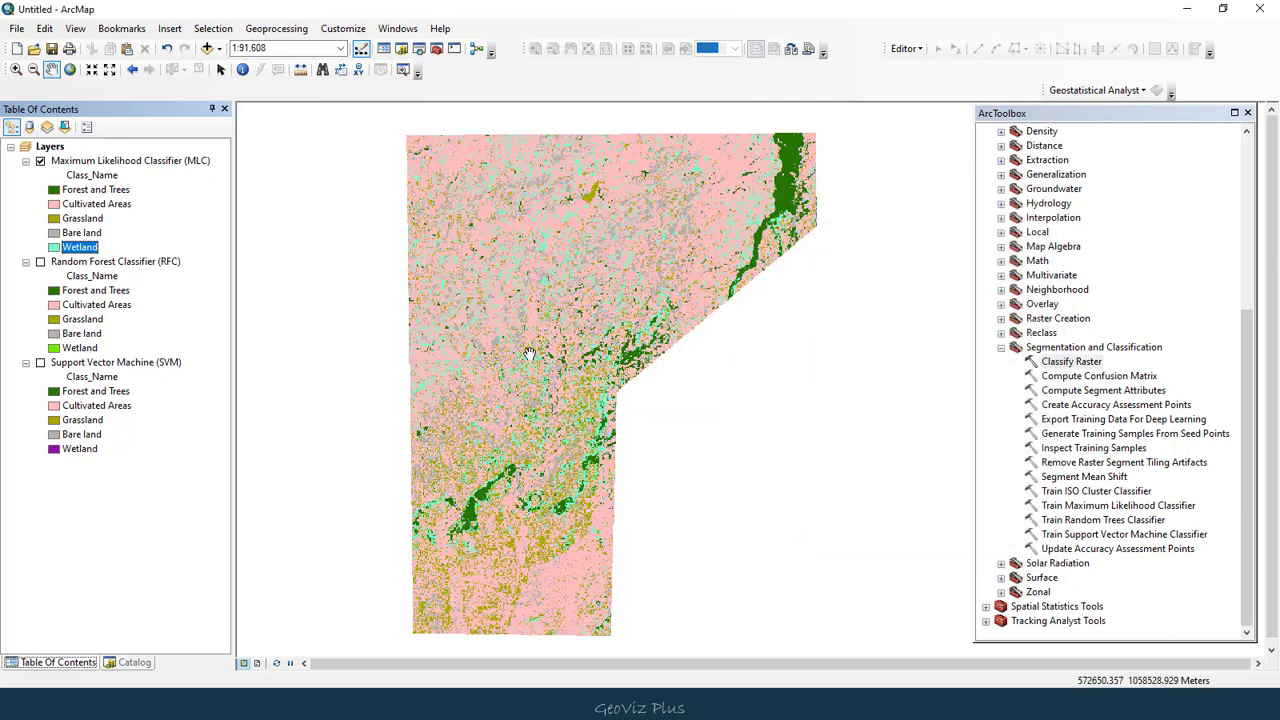
pyautogui.click(55, 349)
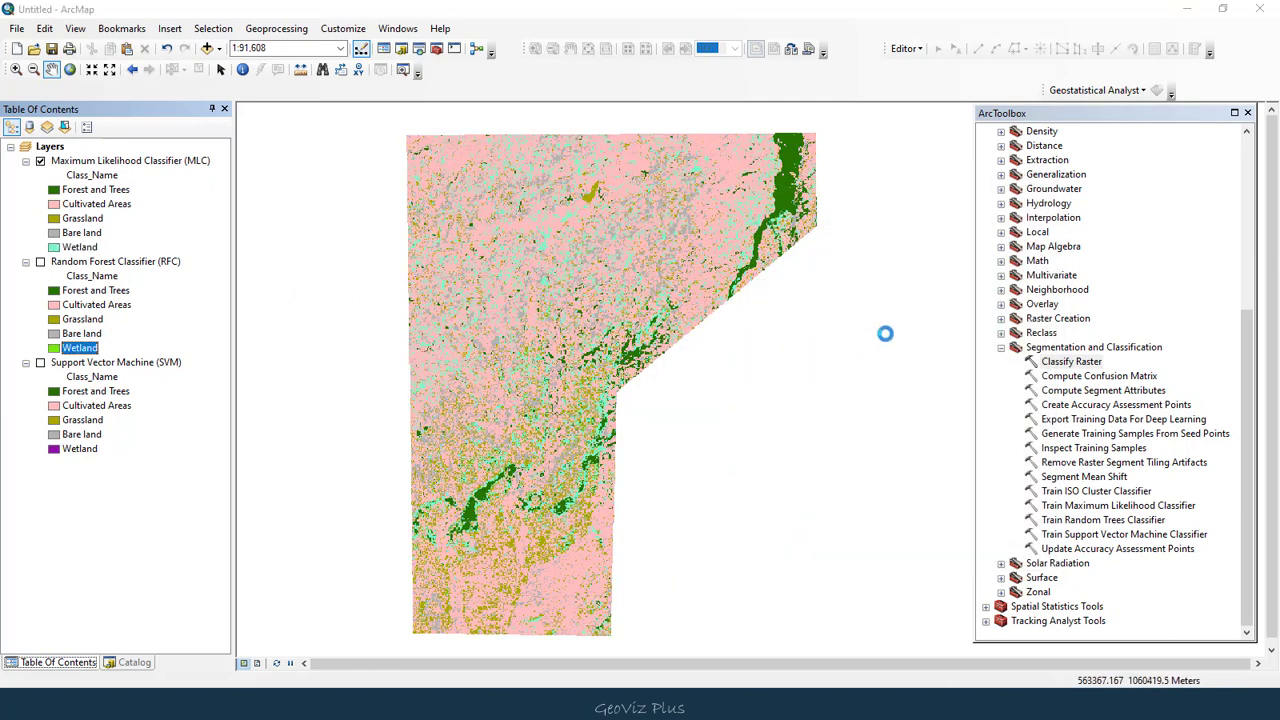
pyautogui.click(1012, 325)
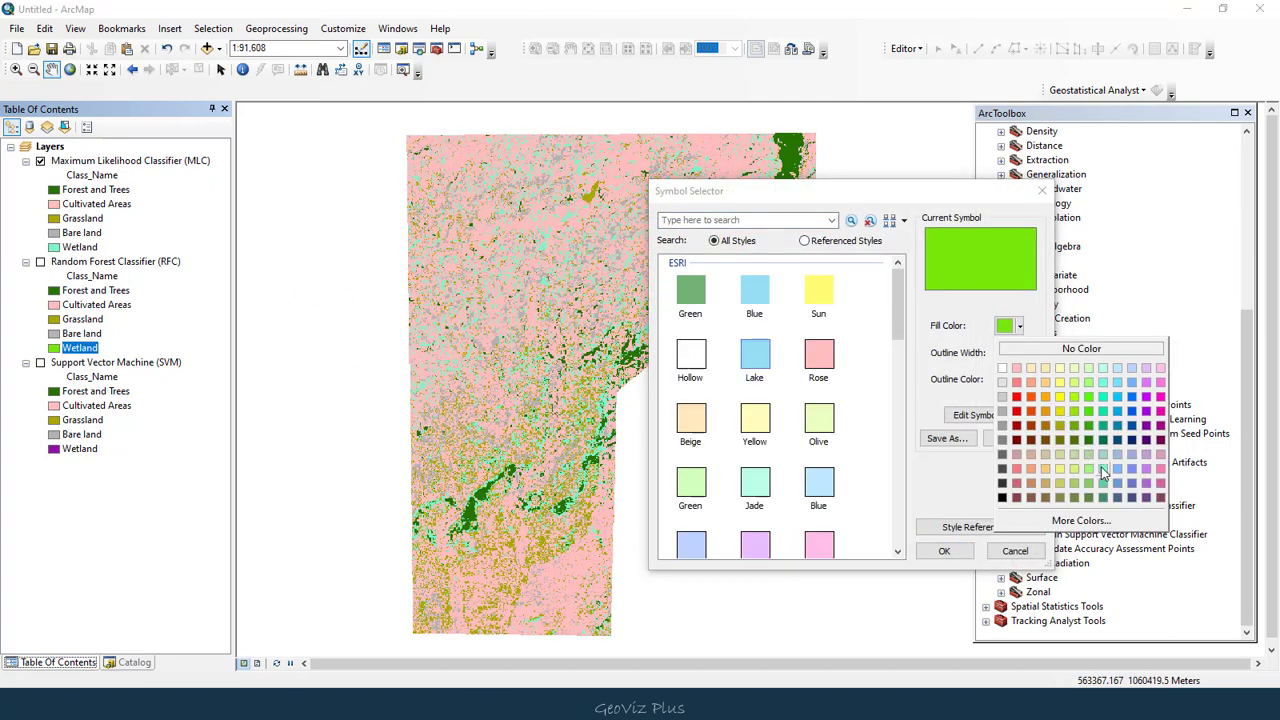
pyautogui.click(1104, 469)
pyautogui.click(944, 551)
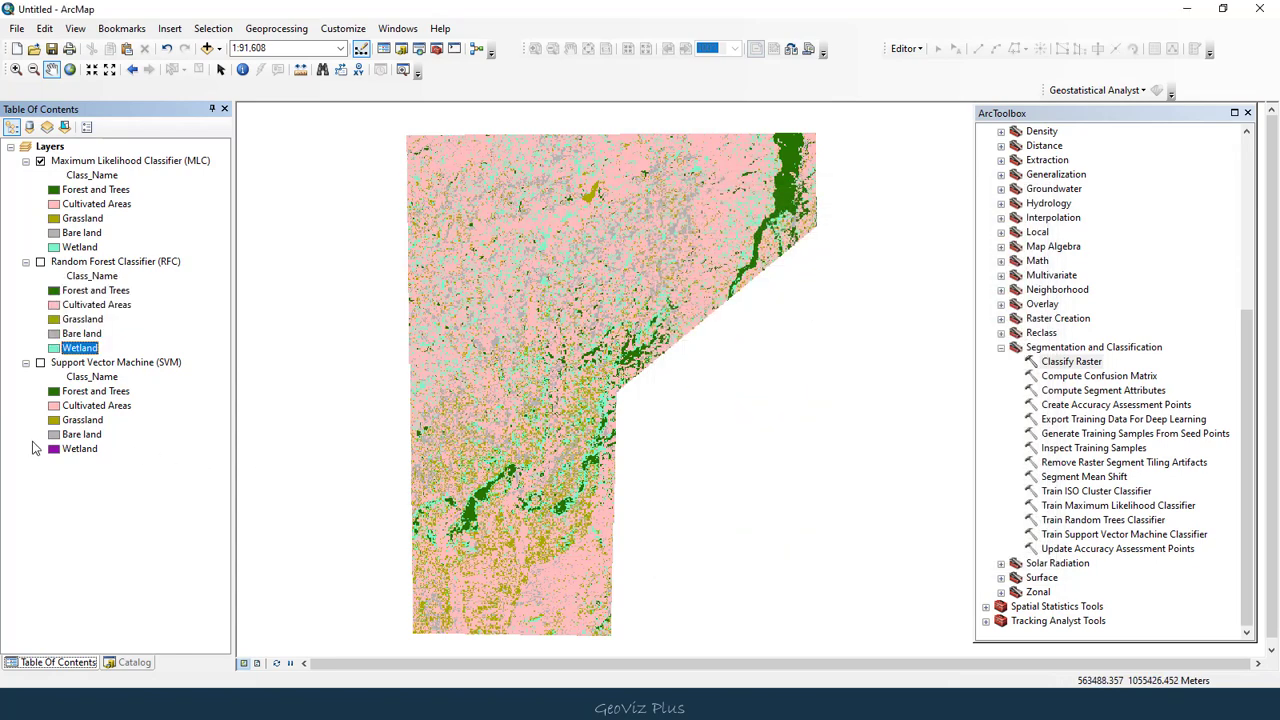
pyautogui.click(55, 449)
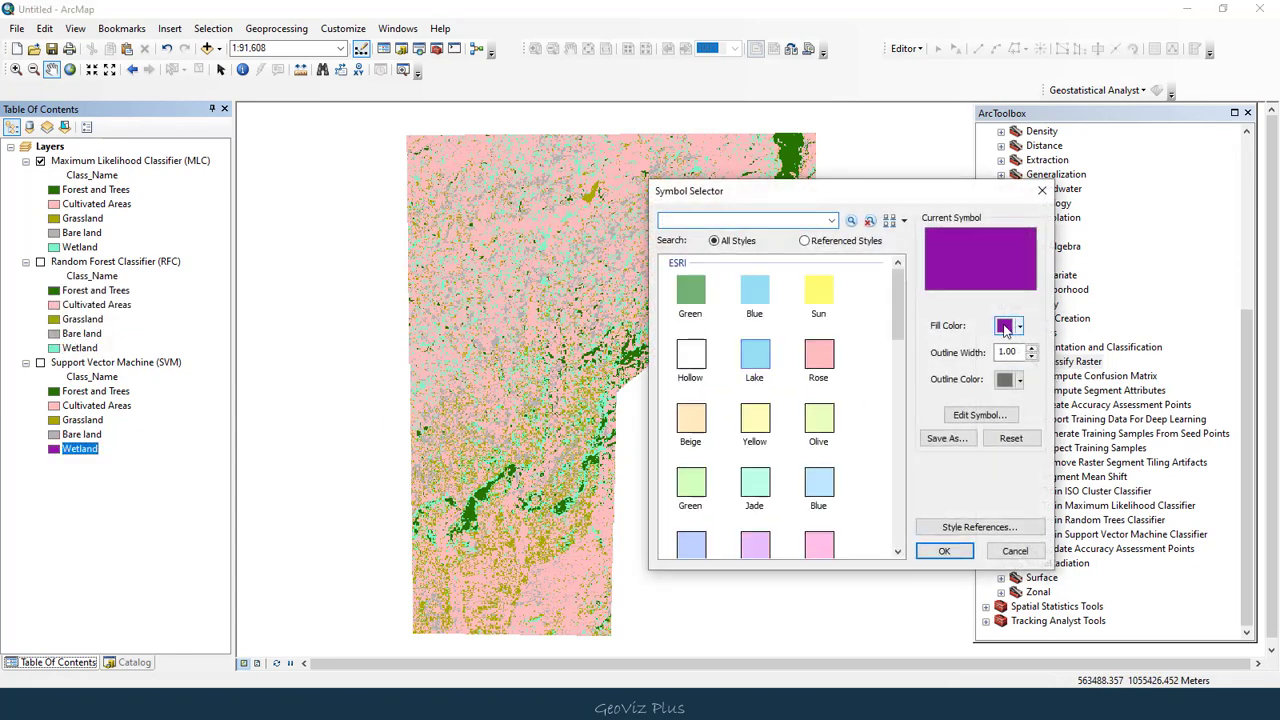
pyautogui.click(1012, 325)
pyautogui.click(1104, 469)
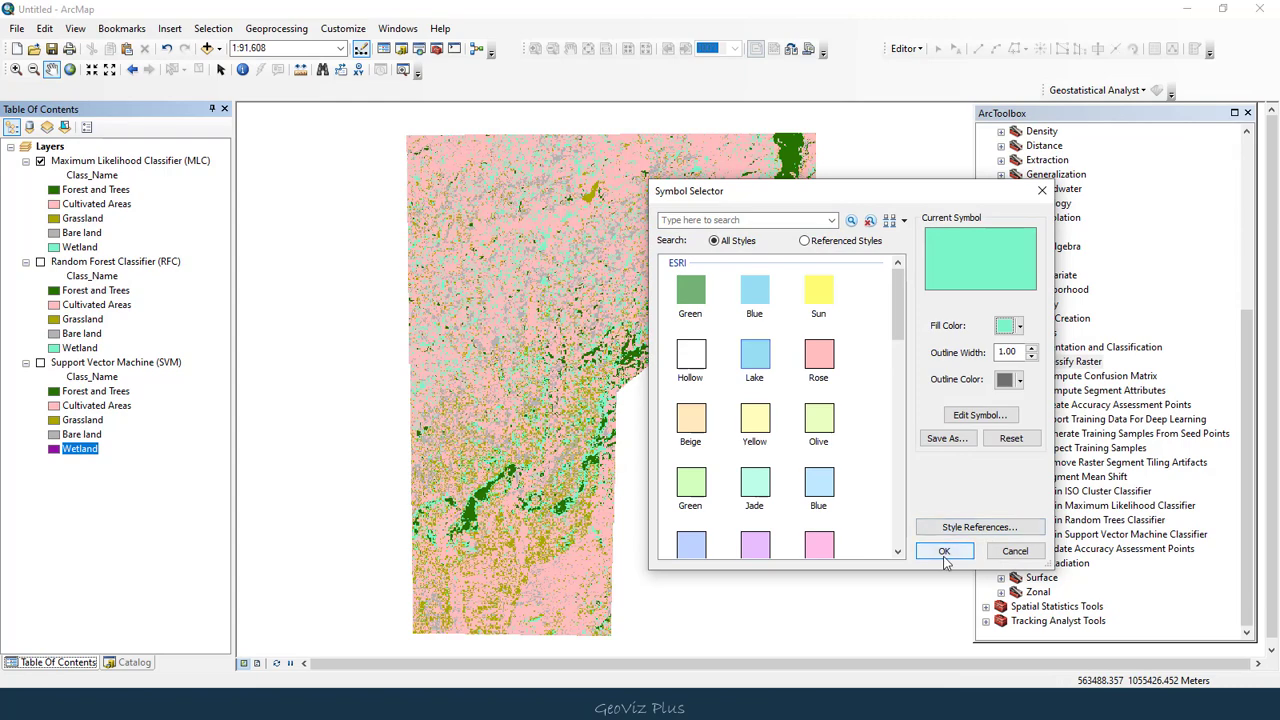
pyautogui.click(946, 551)
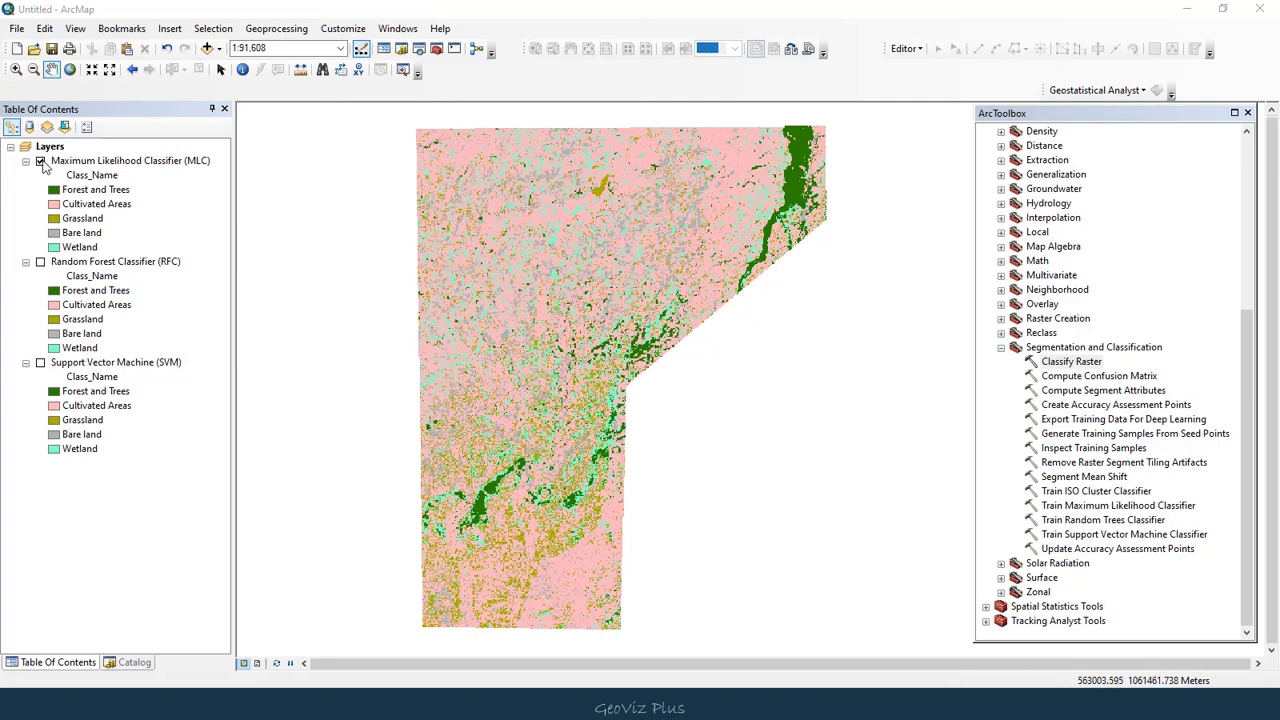
# Compare the Maximum Likelihood and Random Forest classifications by toggling their visibility, leaving only Random Forest shown
pyautogui.click(40, 161)
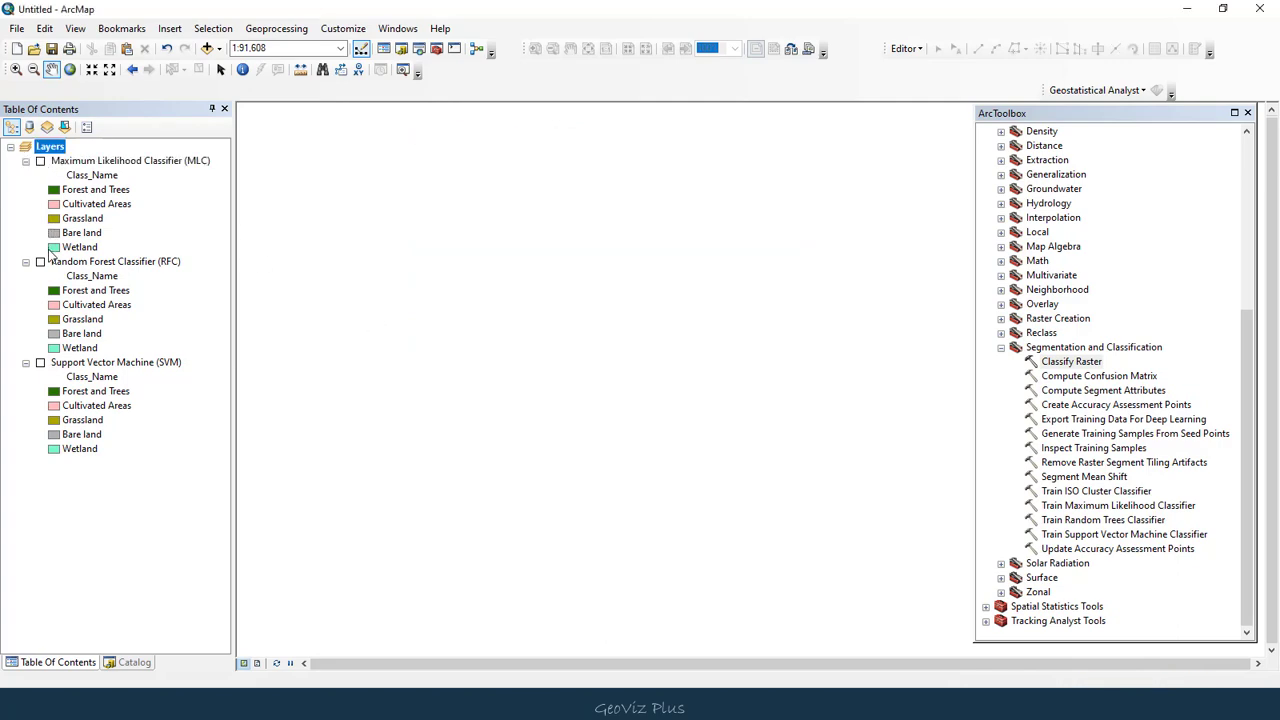
pyautogui.click(40, 261)
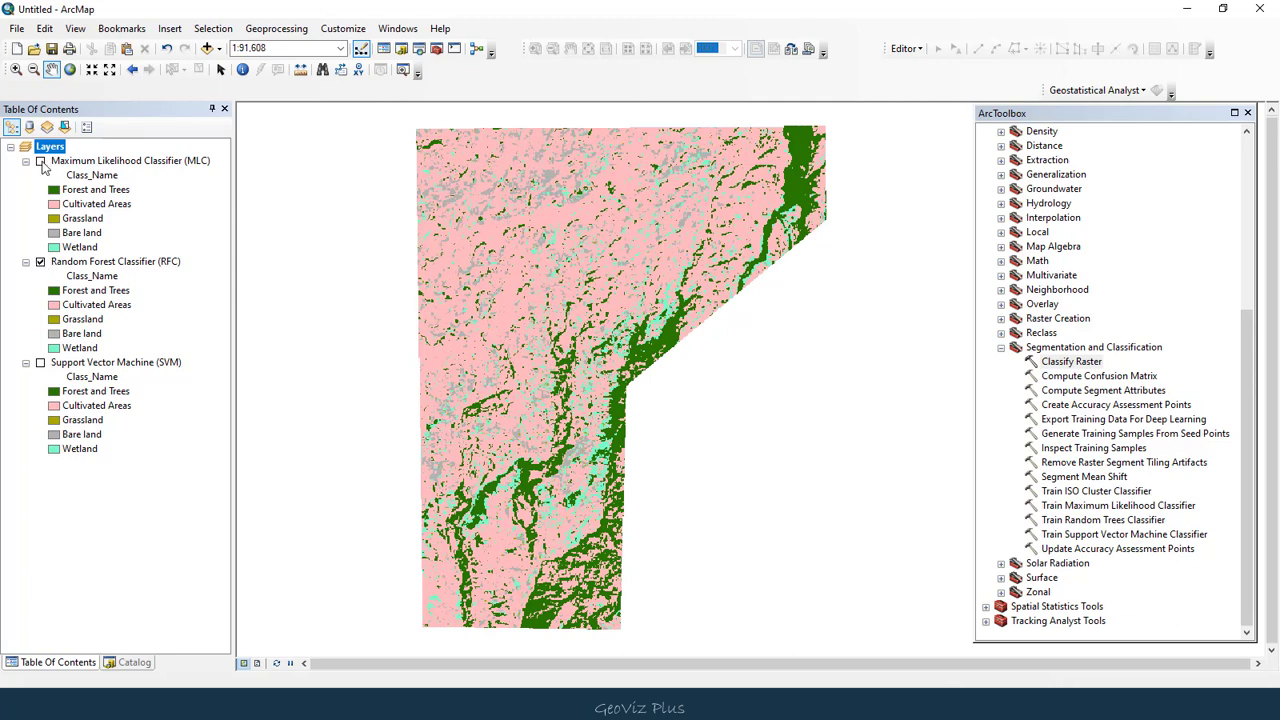
pyautogui.click(40, 161)
pyautogui.click(40, 161)
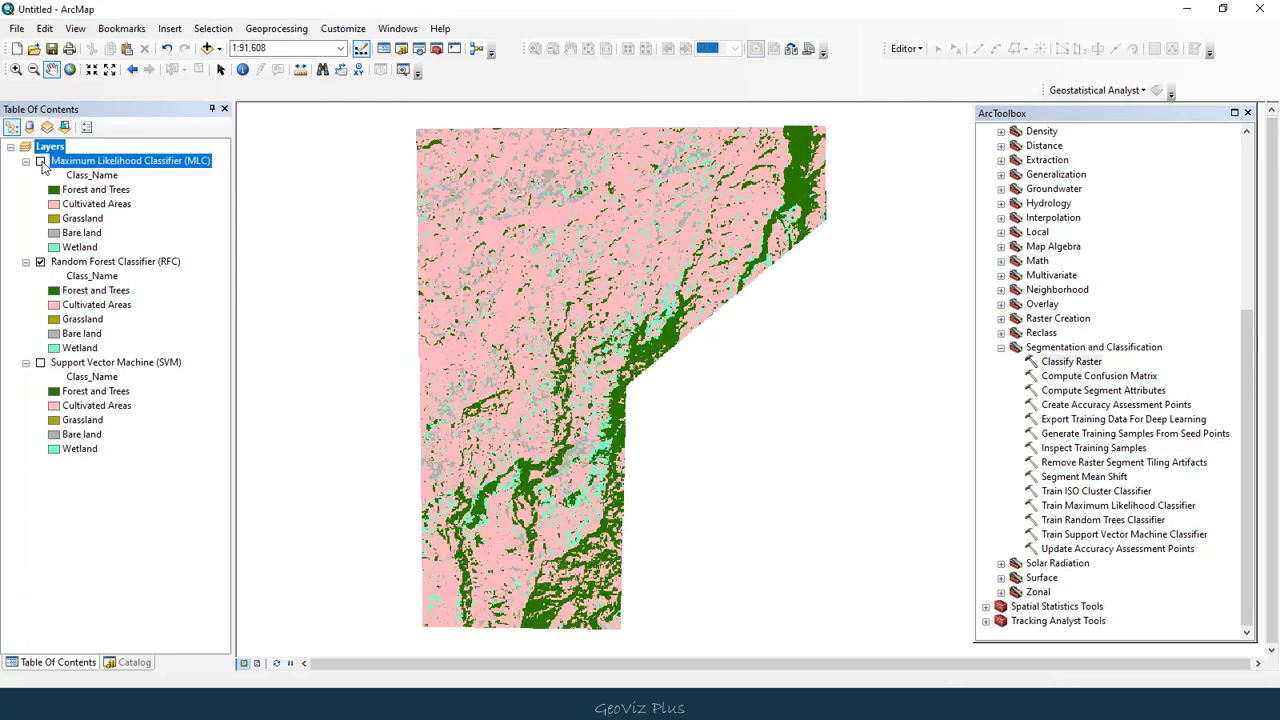
pyautogui.click(40, 161)
pyautogui.click(40, 161)
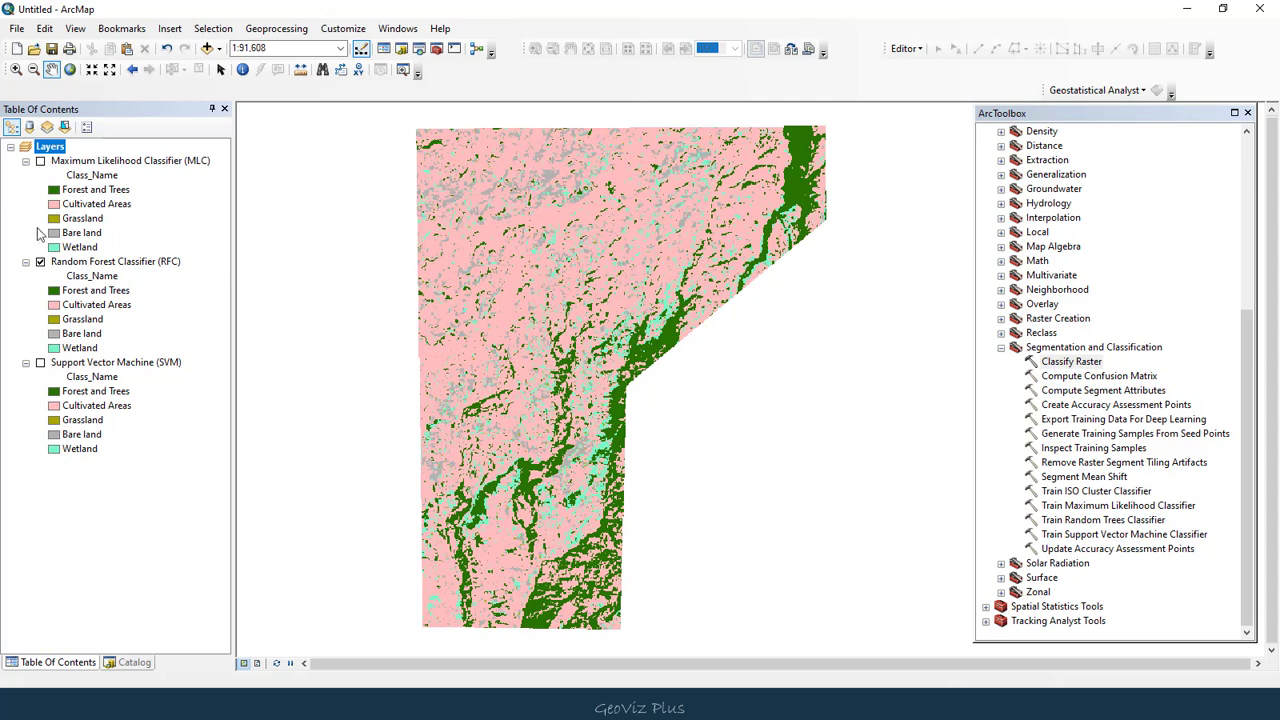
# Compare the Random Forest and Support Vector Machine classifications by toggling their visibility, leaving only Support Vector Machine shown
pyautogui.click(40, 261)
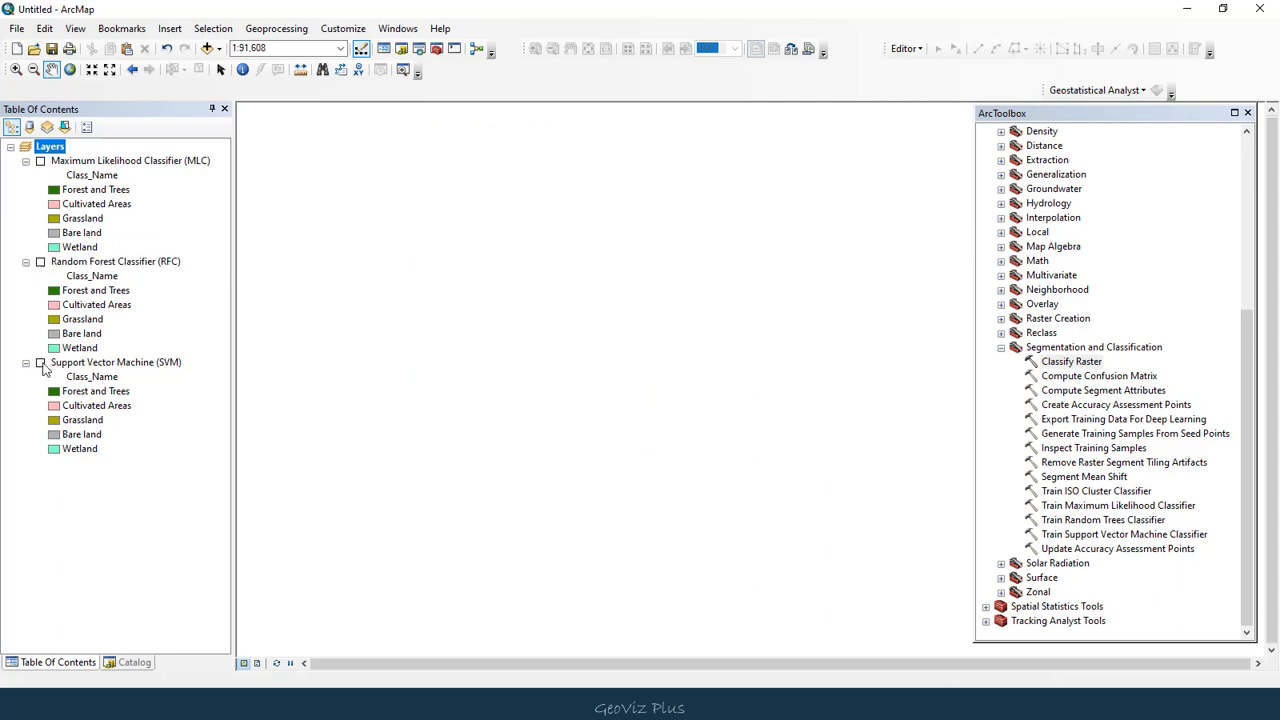
pyautogui.click(40, 363)
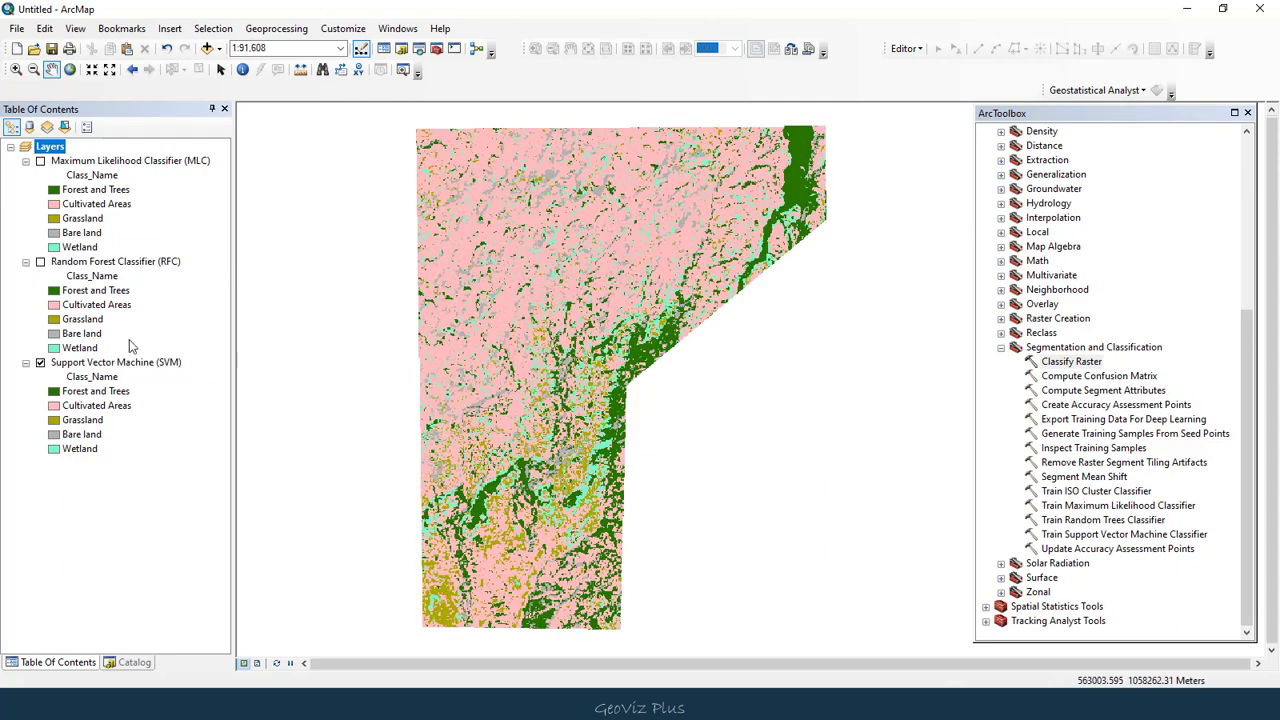
pyautogui.click(40, 261)
pyautogui.click(40, 261)
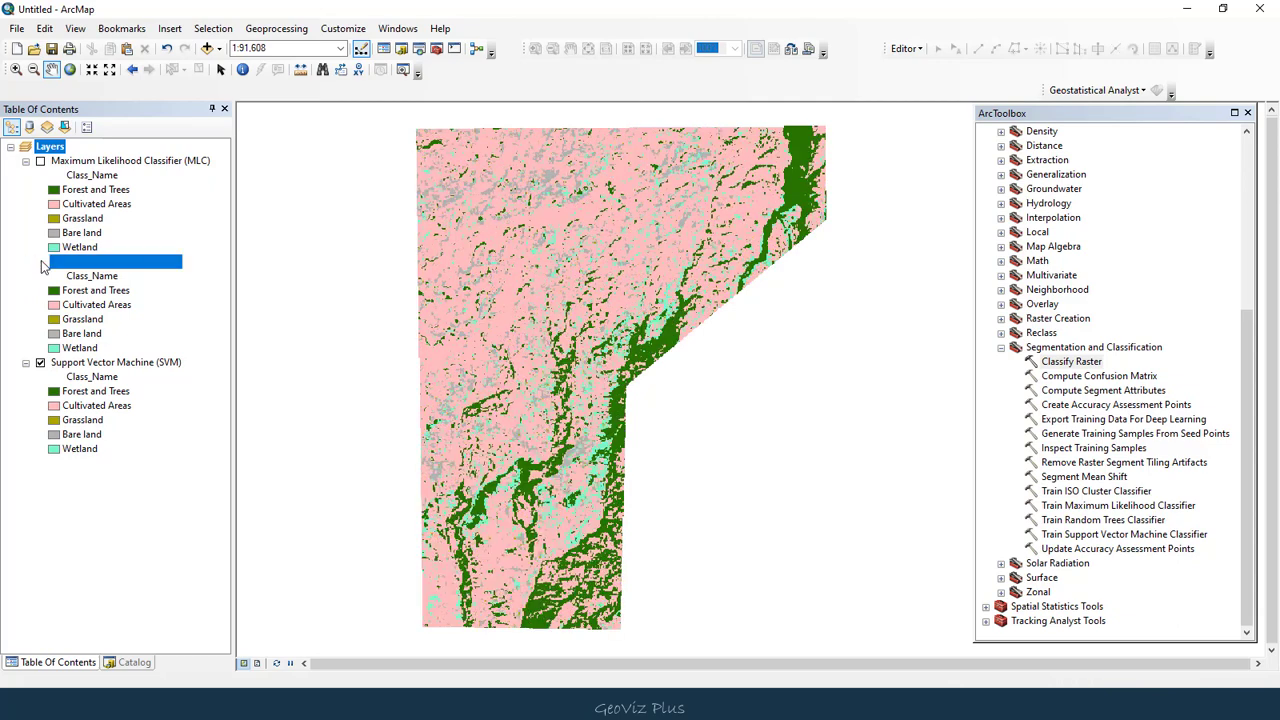
pyautogui.click(40, 261)
pyautogui.click(40, 261)
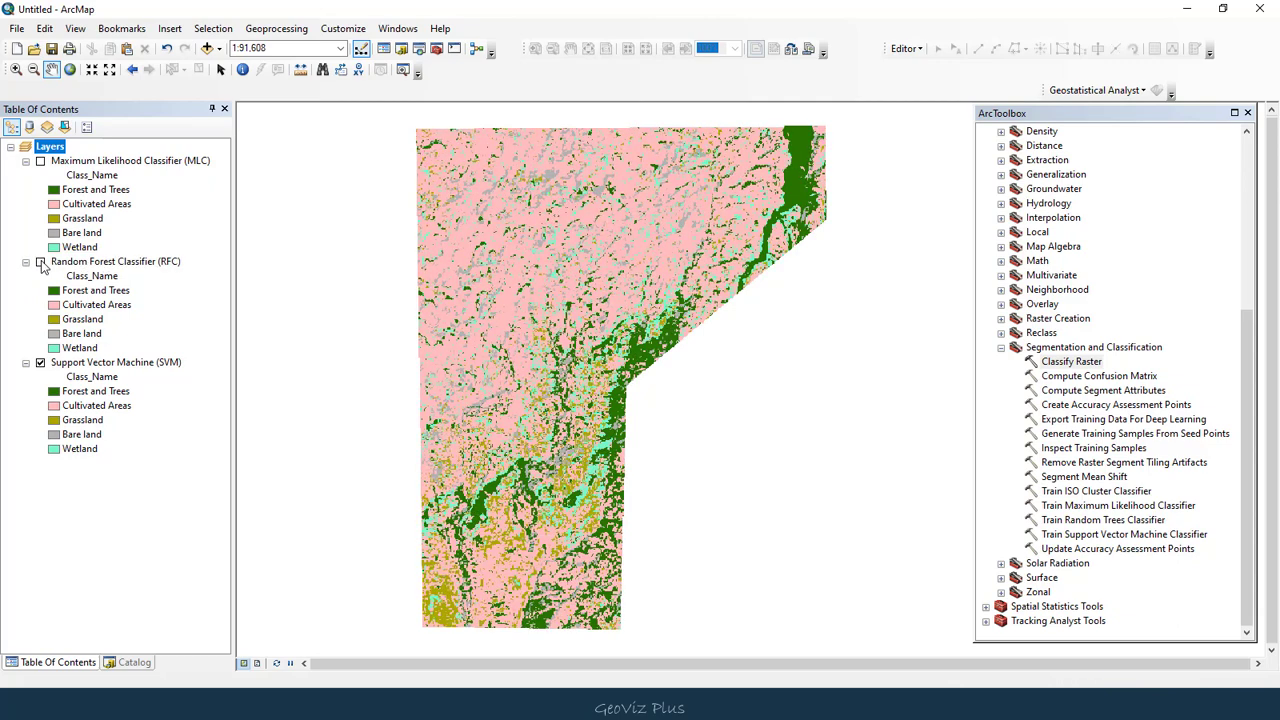
# Compare the Maximum Likelihood result with the Support Vector Machine result on the map and leave all three classified layers hidden
pyautogui.click(40, 161)
pyautogui.click(40, 161)
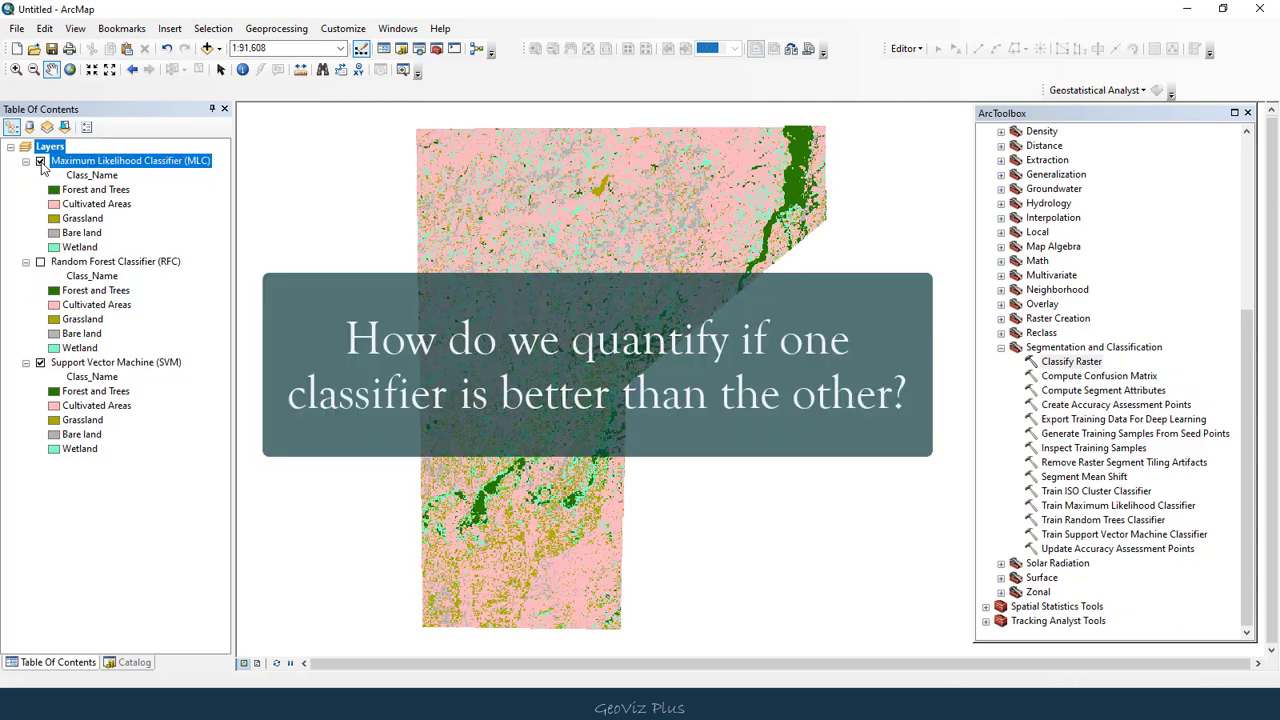
pyautogui.click(40, 161)
pyautogui.click(40, 161)
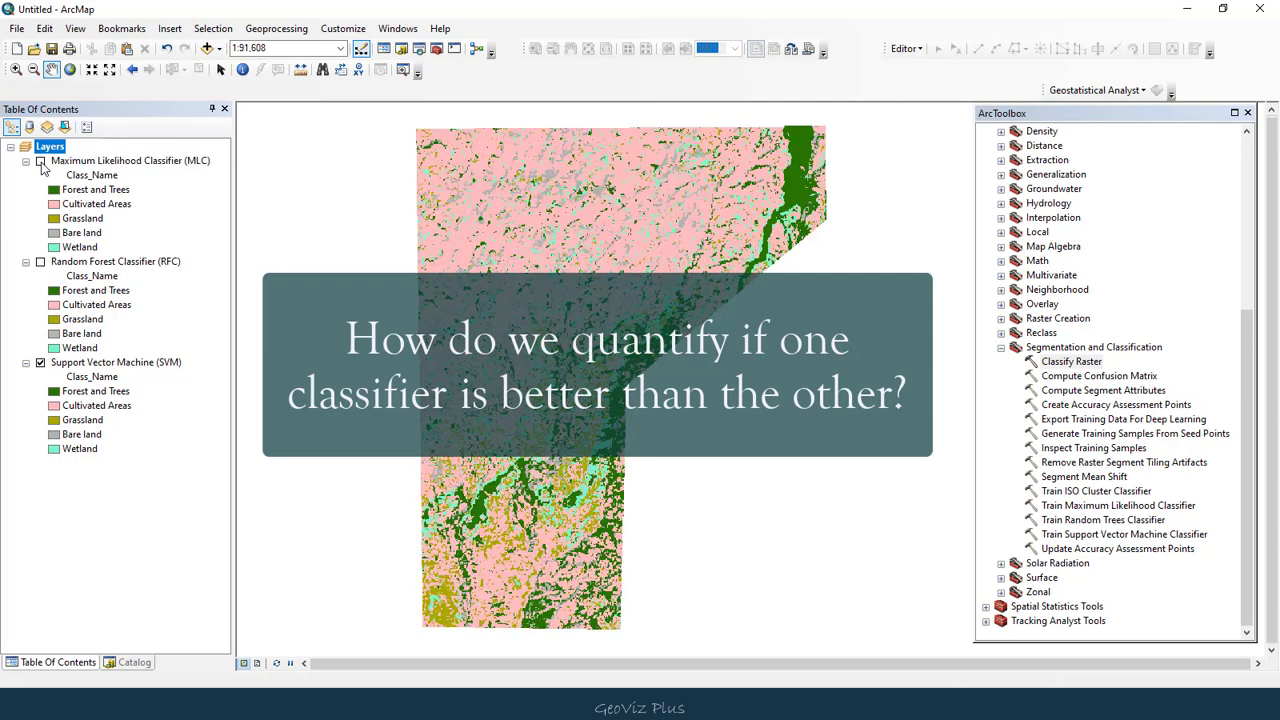
pyautogui.click(40, 362)
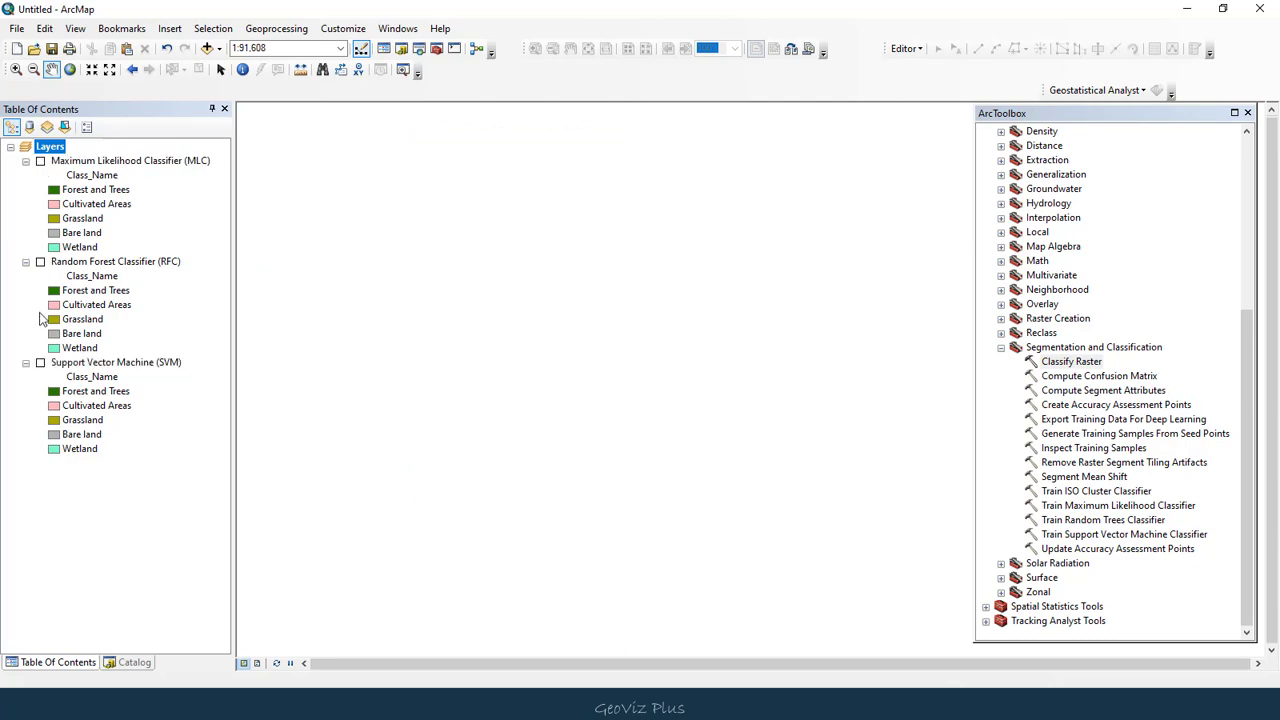
pyautogui.click(40, 262)
pyautogui.click(40, 262)
pyautogui.click(40, 162)
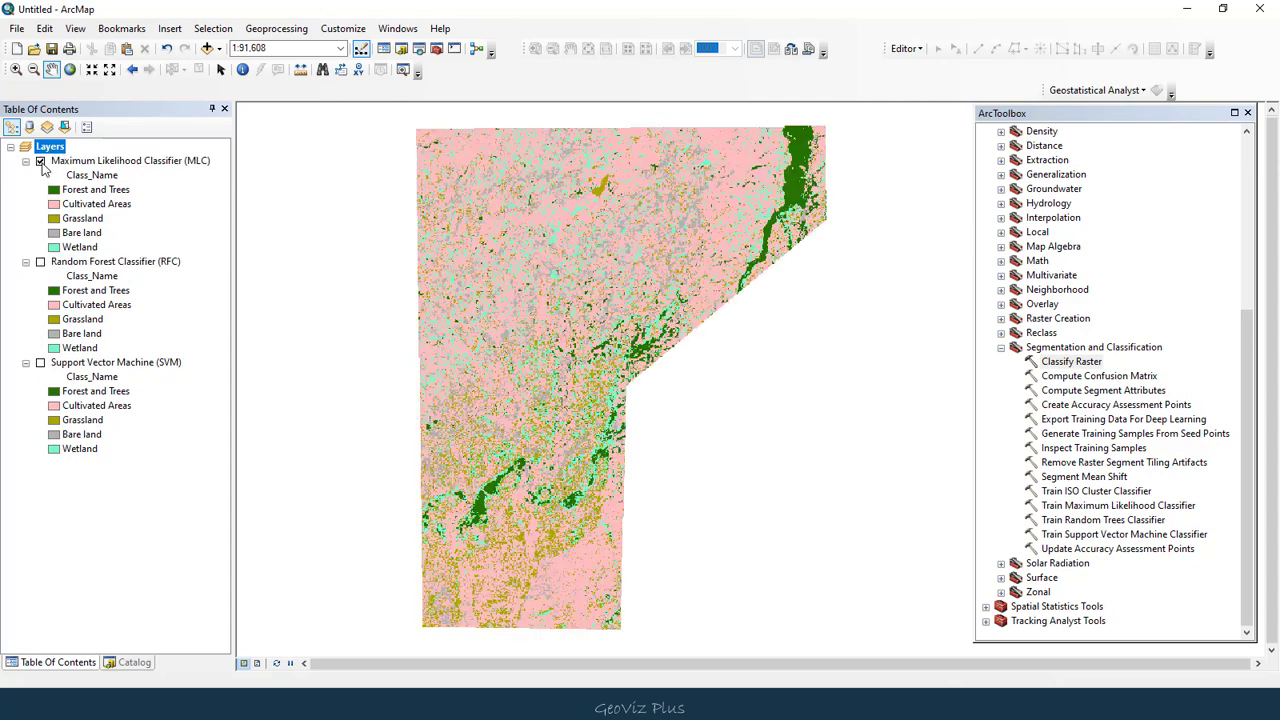
pyautogui.click(40, 162)
# Set up Create Accuracy Assessment Points for the Maximum Likelihood Classifier (MLC) layer with 250 random points and STRATIFIED_RANDOM sampling
pyautogui.doubleClick(1086, 405)
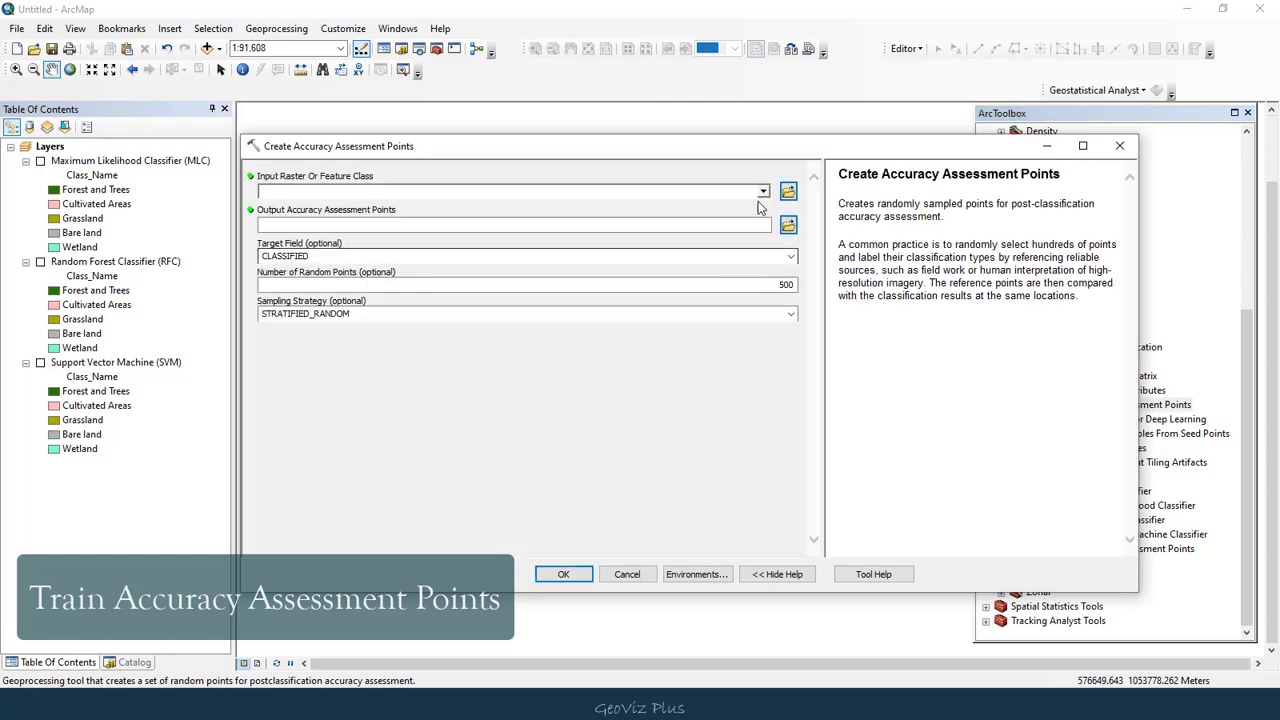
pyautogui.click(761, 192)
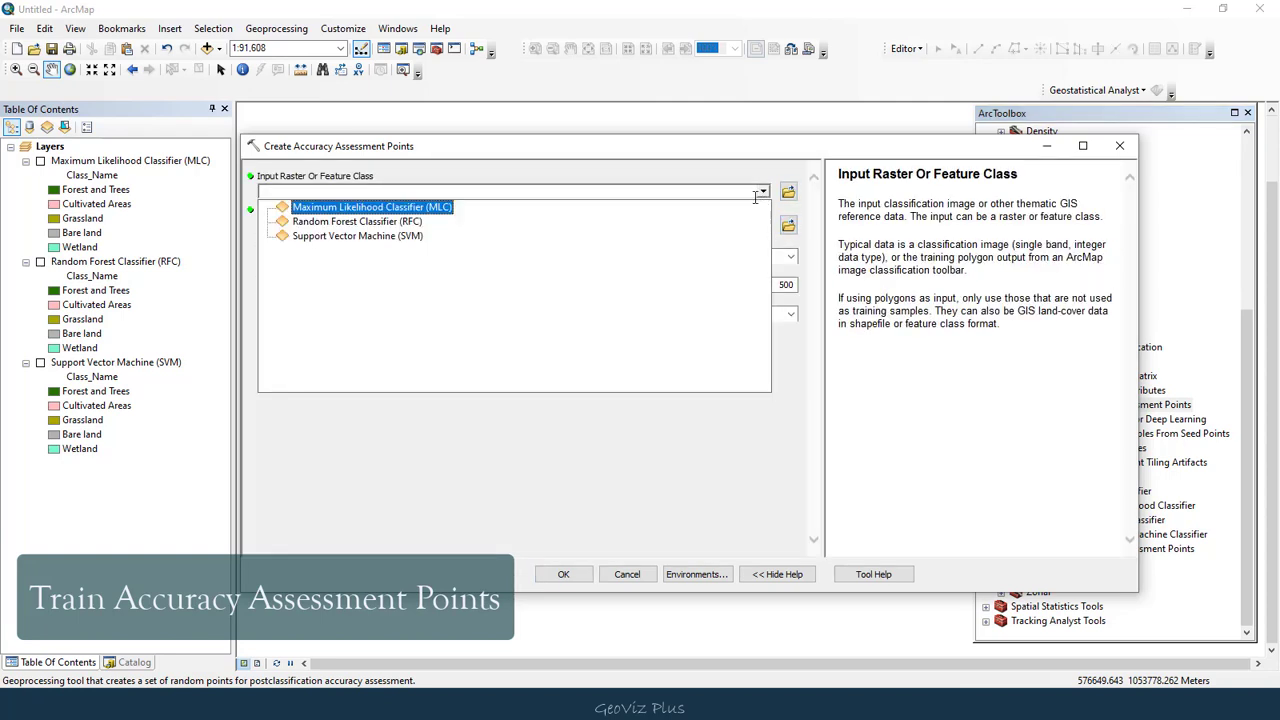
pyautogui.click(400, 207)
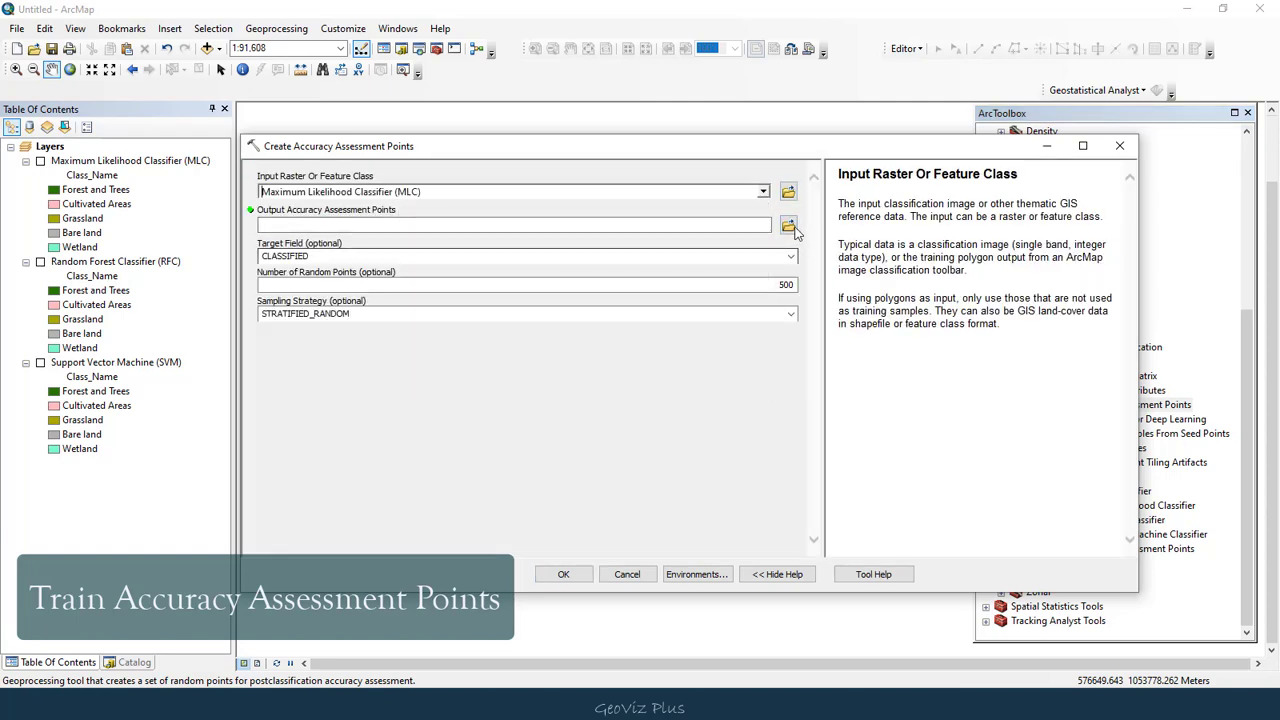
pyautogui.press('Tab')
pyautogui.press('Tab')
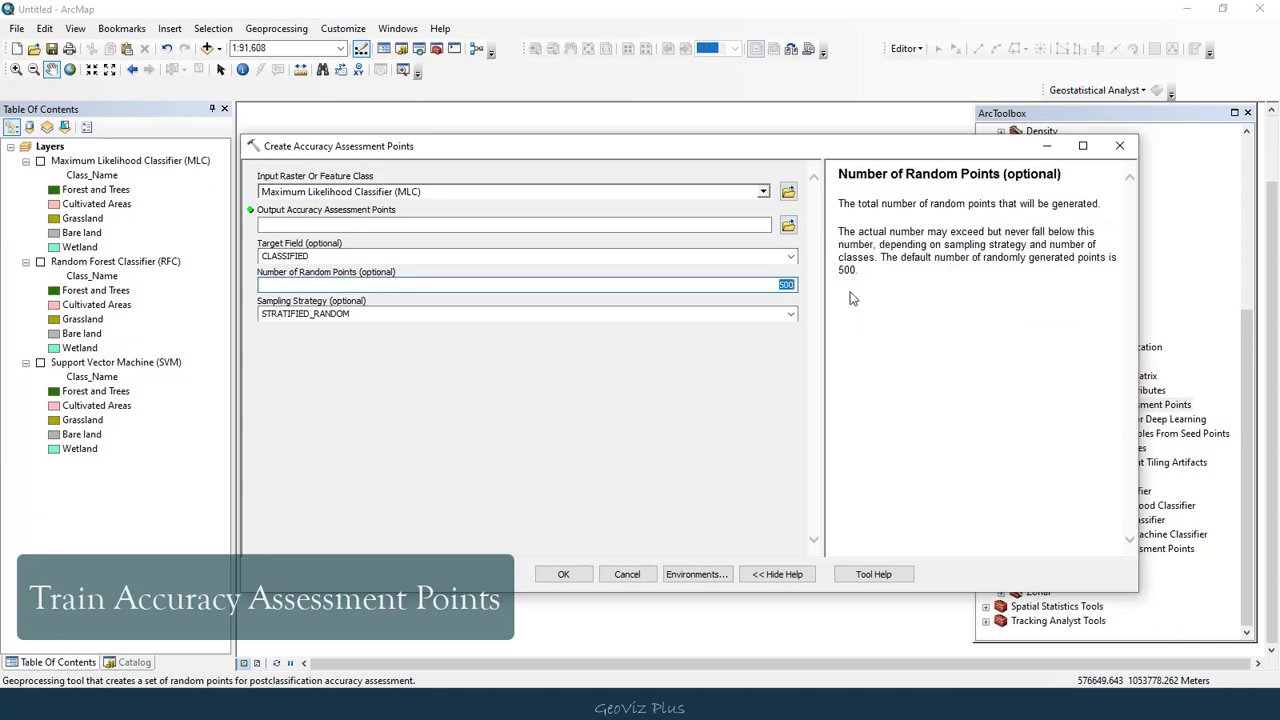
pyautogui.write('250')
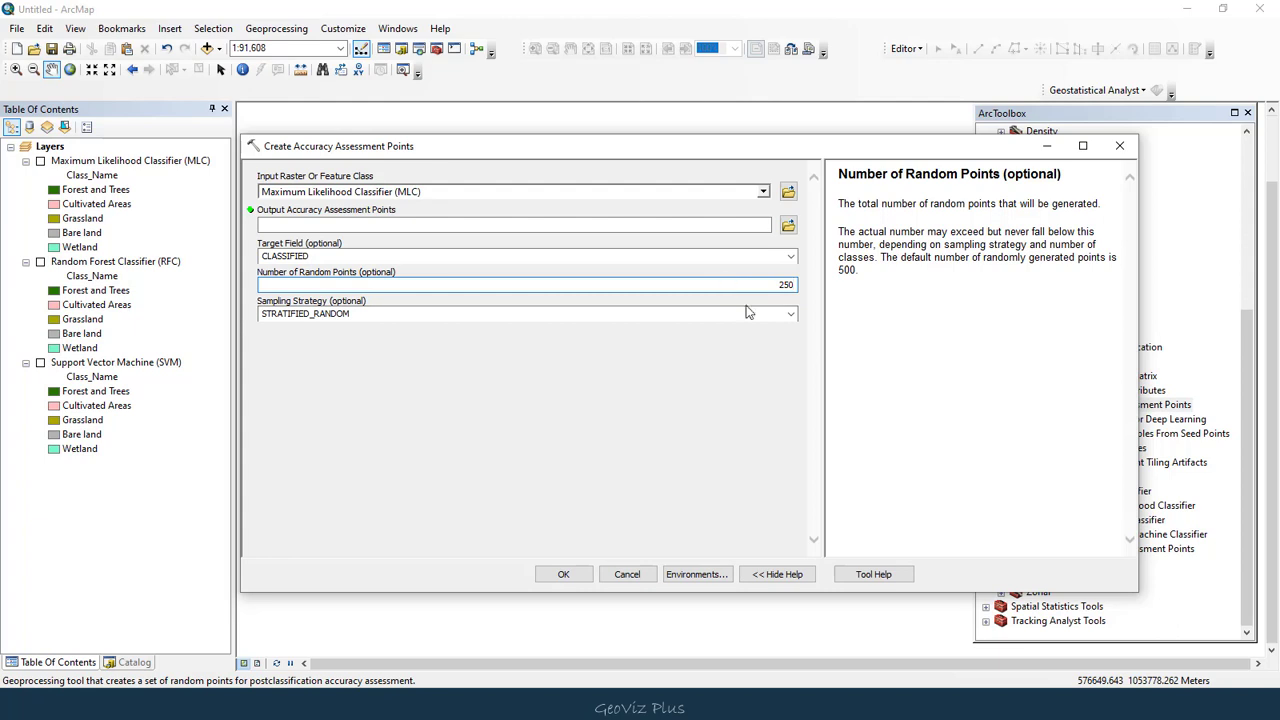
pyautogui.click(790, 314)
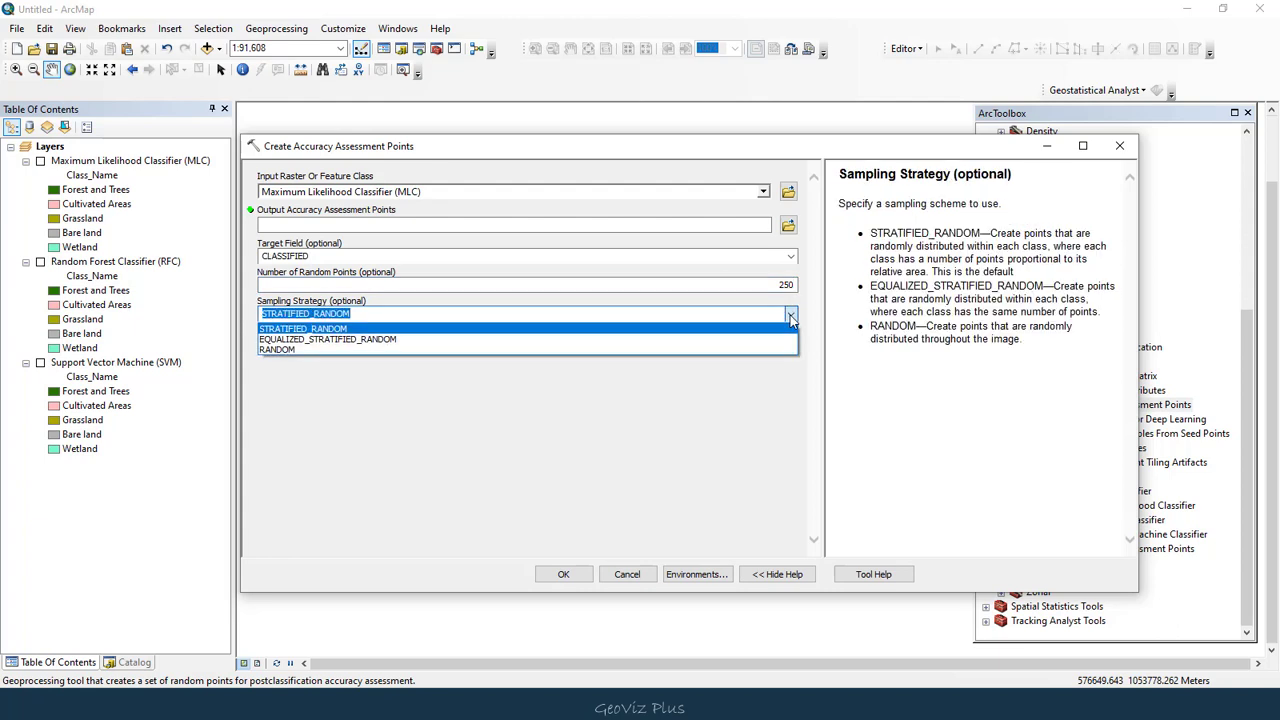
pyautogui.click(790, 316)
# Save the output points as Acc_Pts_MLC.shp in the MAXIMUM LIKELIHOOD folder and run the tool
pyautogui.click(788, 226)
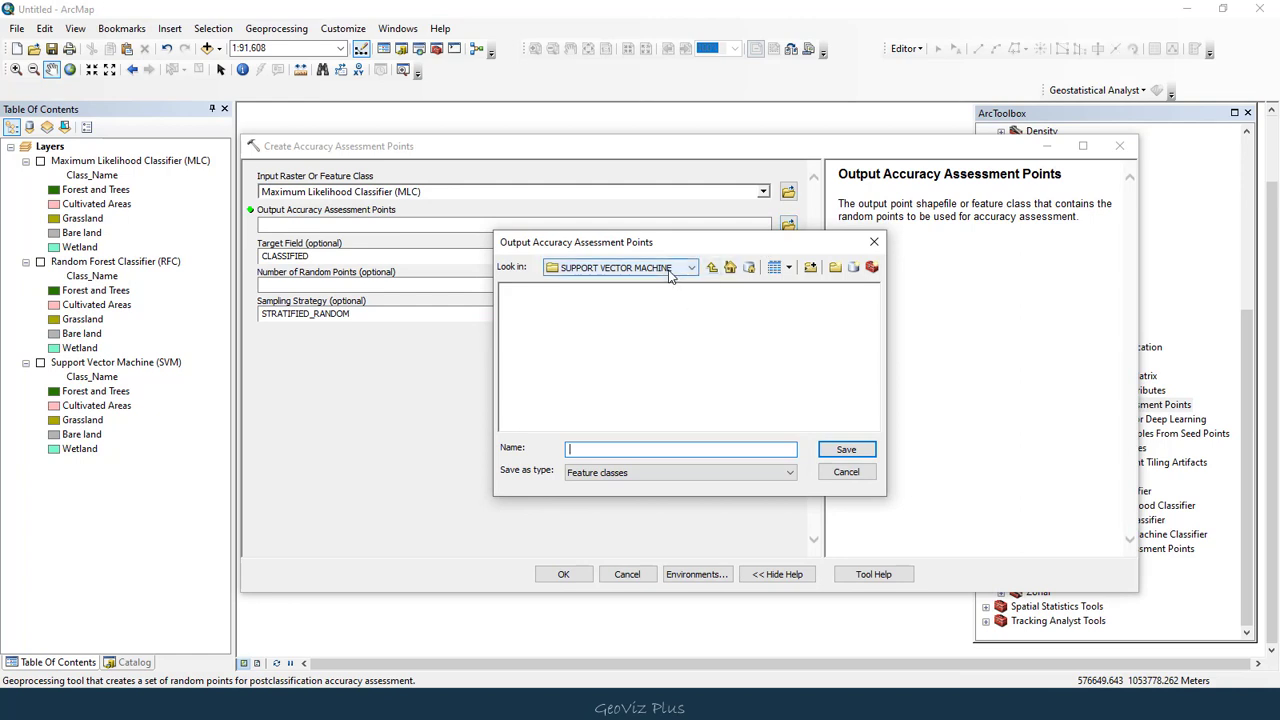
pyautogui.click(712, 267)
pyautogui.doubleClick(580, 289)
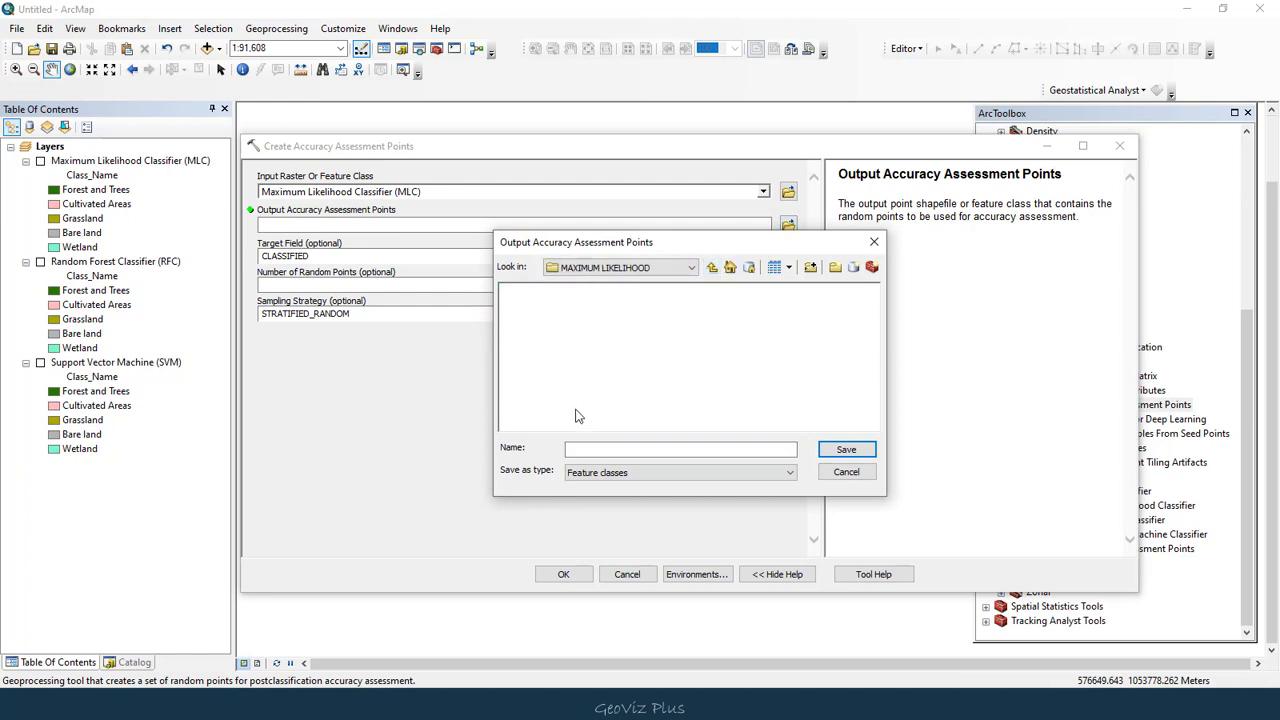
pyautogui.click(611, 448)
pyautogui.press('Return')
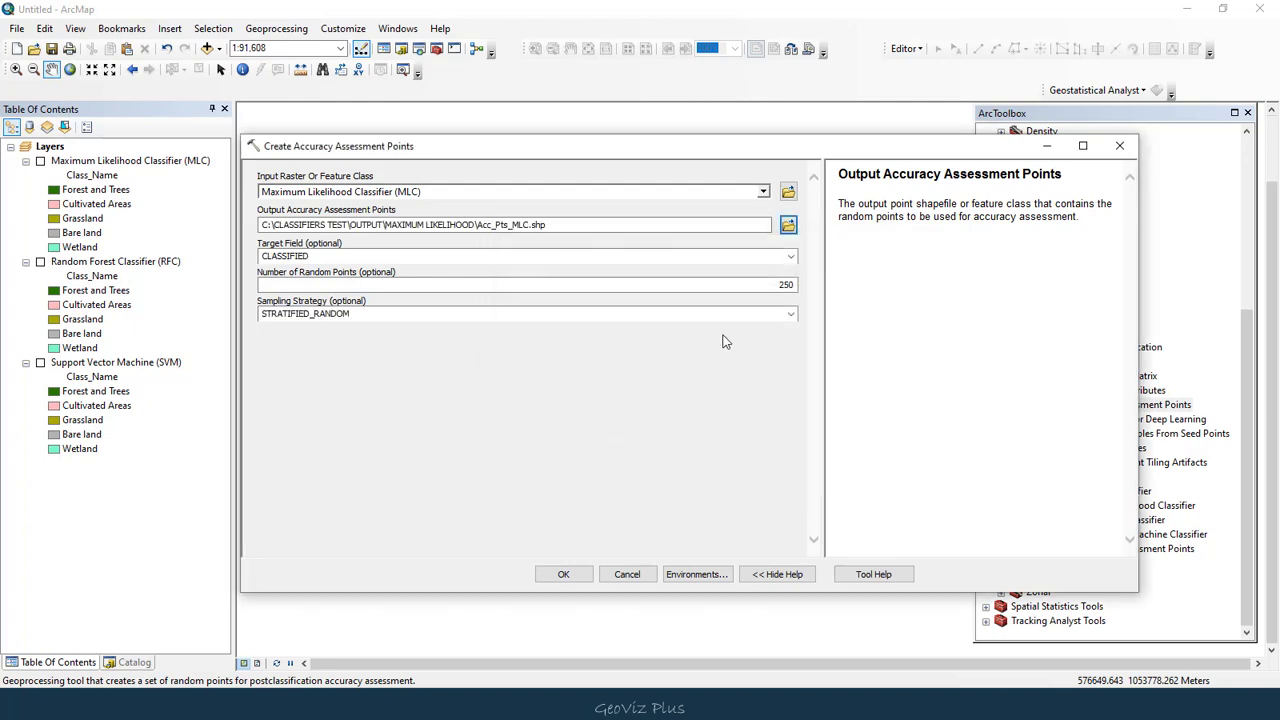
pyautogui.click(565, 575)
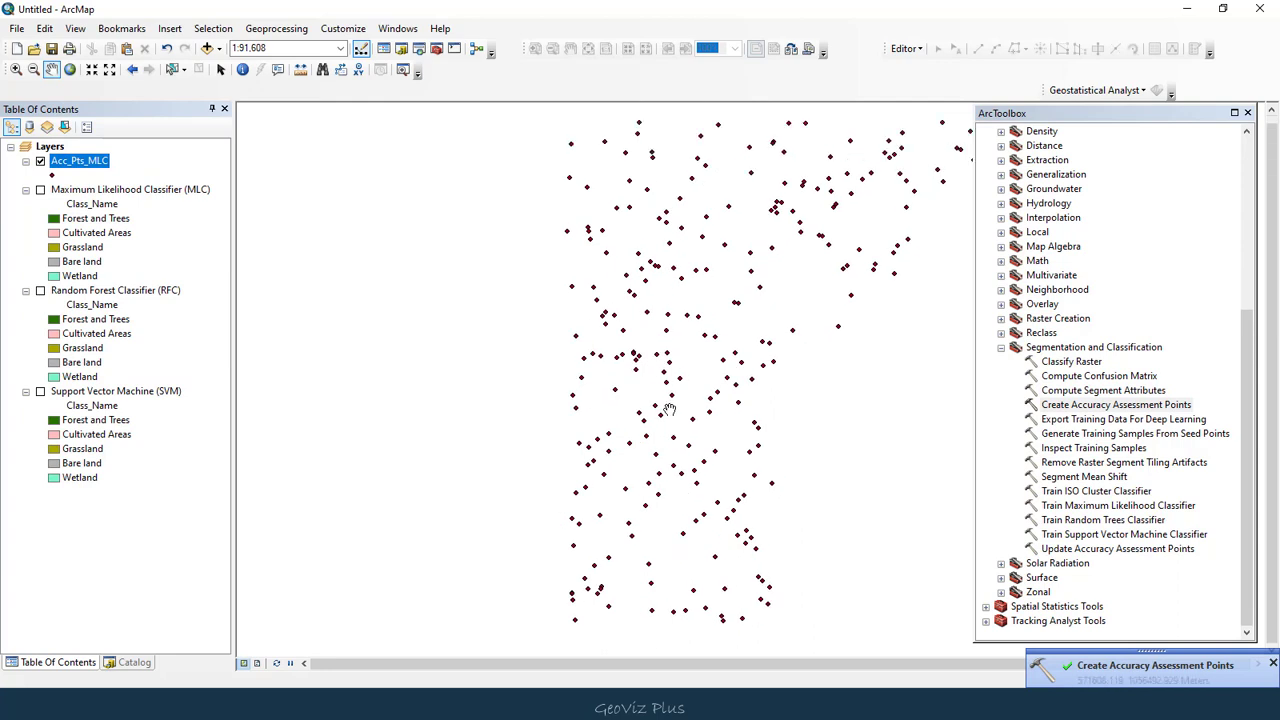
# Check the Acc_Pts_MLC points over the Maximum Likelihood classification and leave both layers hidden
pyautogui.moveTo(668, 410); pyautogui.dragTo(480, 418)
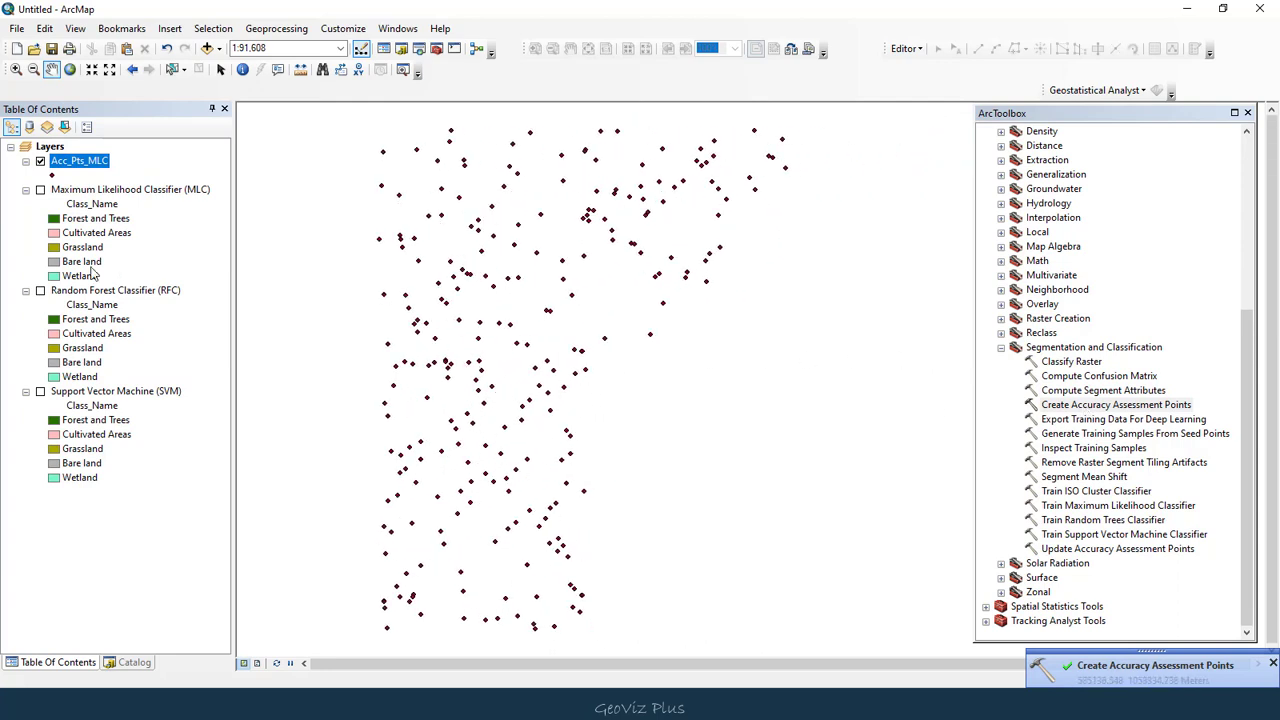
pyautogui.click(40, 189)
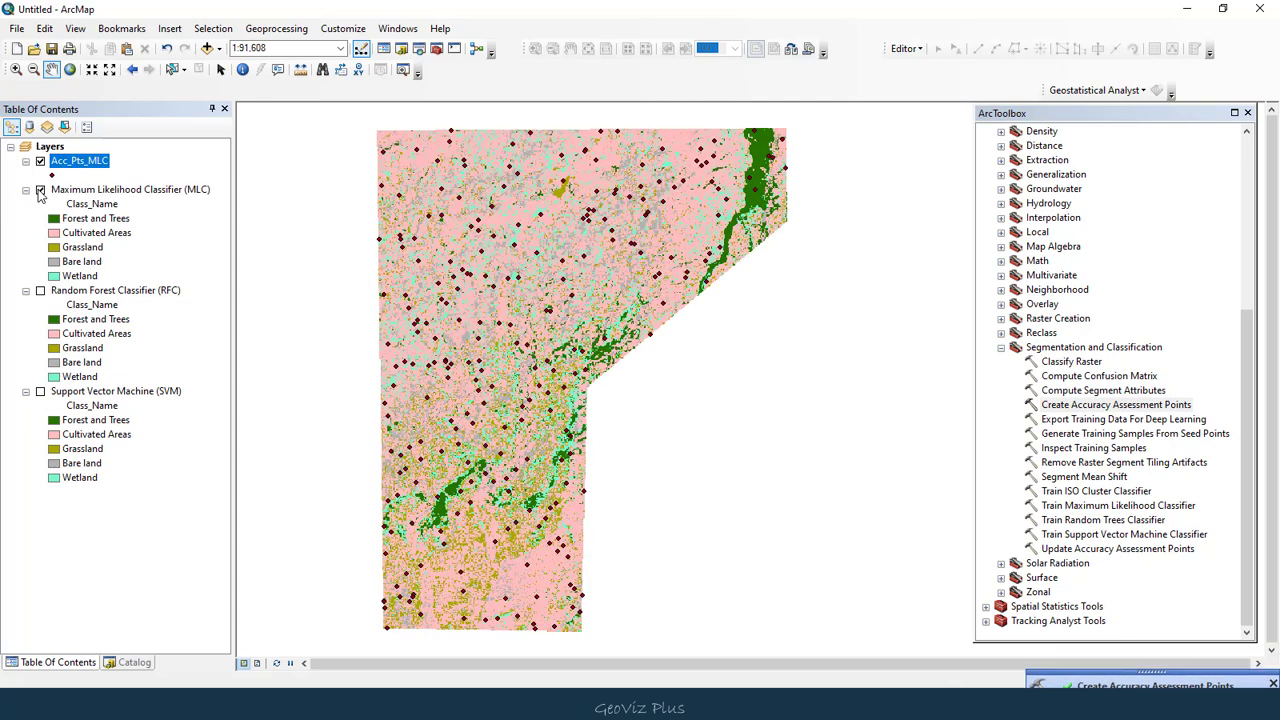
pyautogui.click(39, 190)
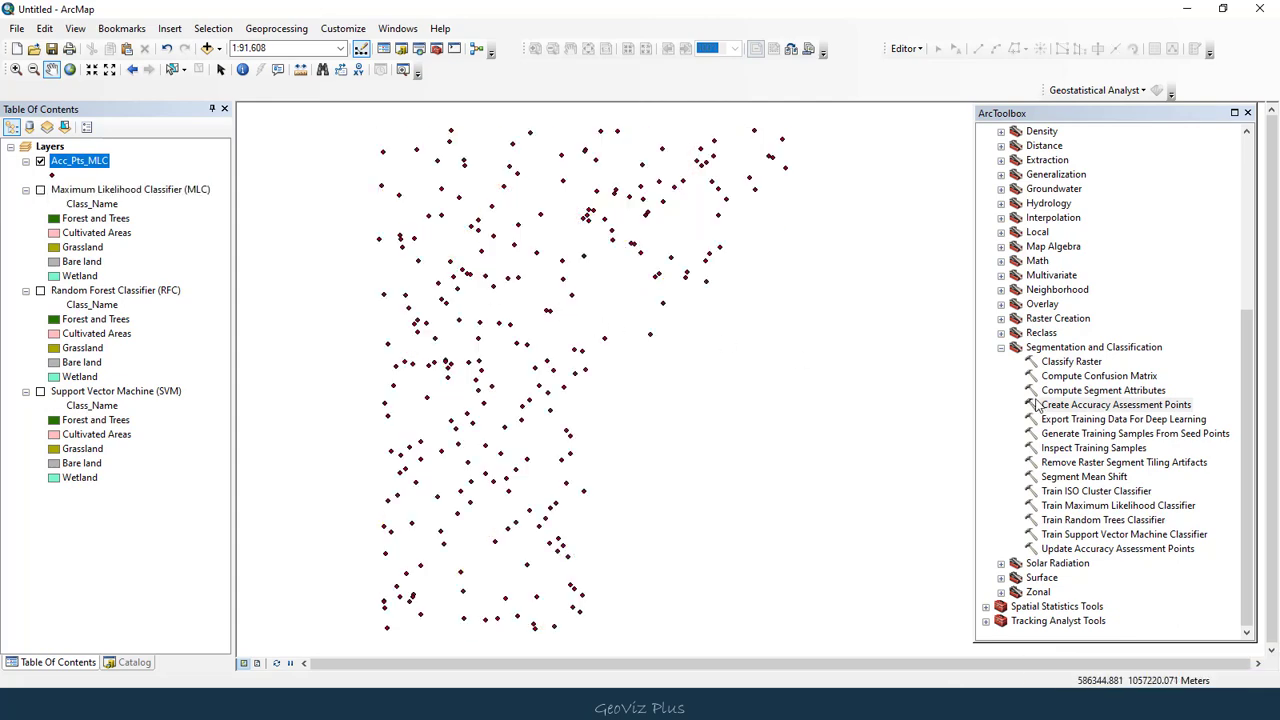
pyautogui.click(40, 162)
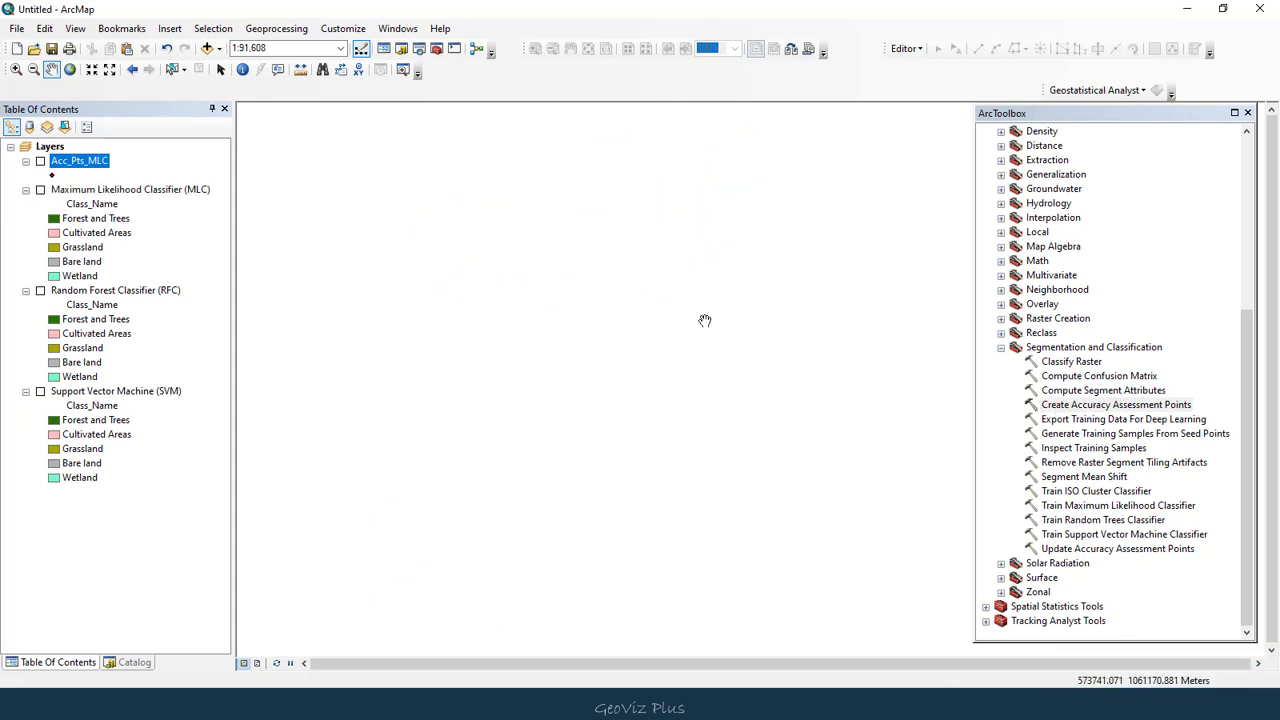
# Set up Create Accuracy Assessment Points for the Random Forest Classifier (RFC) layer with 250 random points
pyautogui.doubleClick(1077, 406)
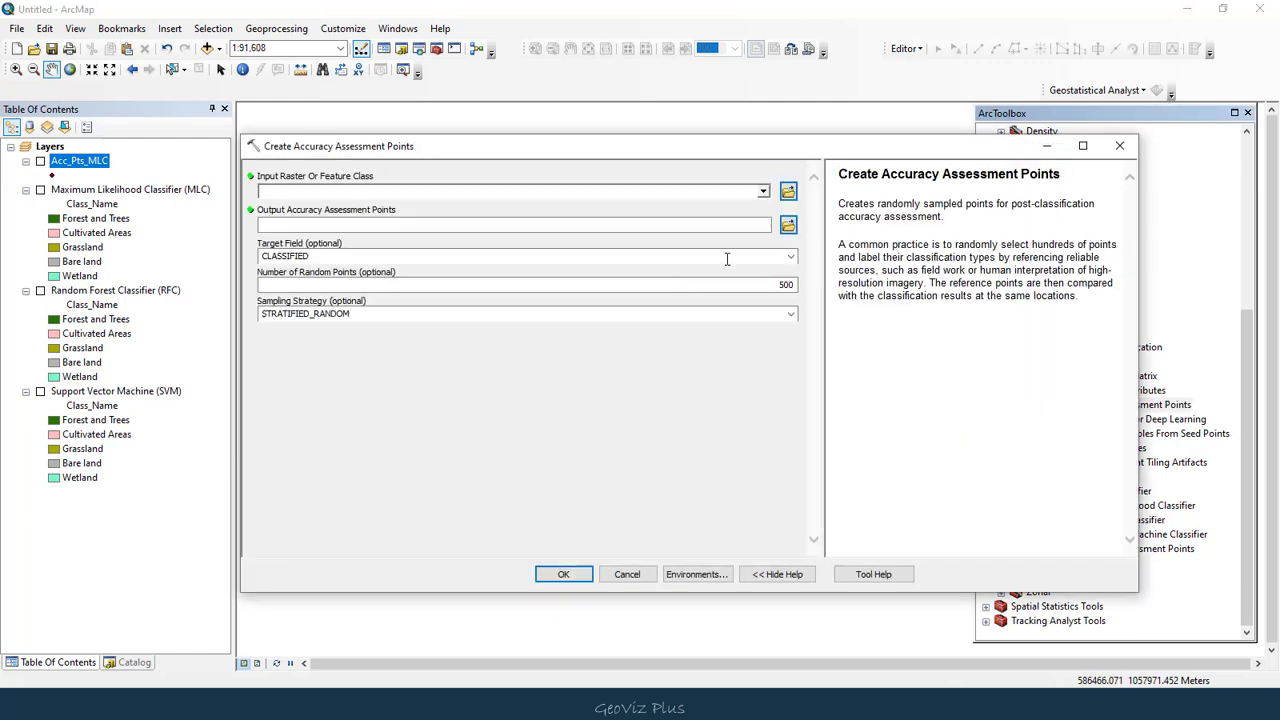
pyautogui.click(764, 192)
pyautogui.click(360, 236)
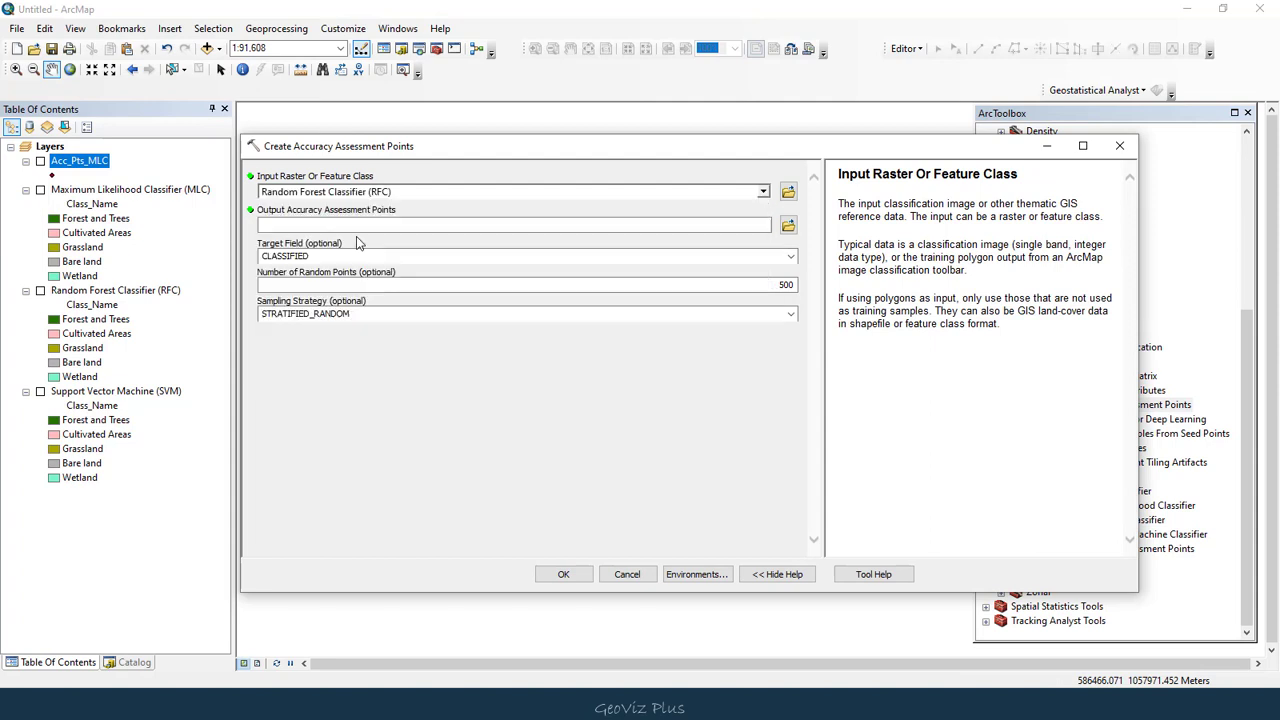
pyautogui.doubleClick(793, 286)
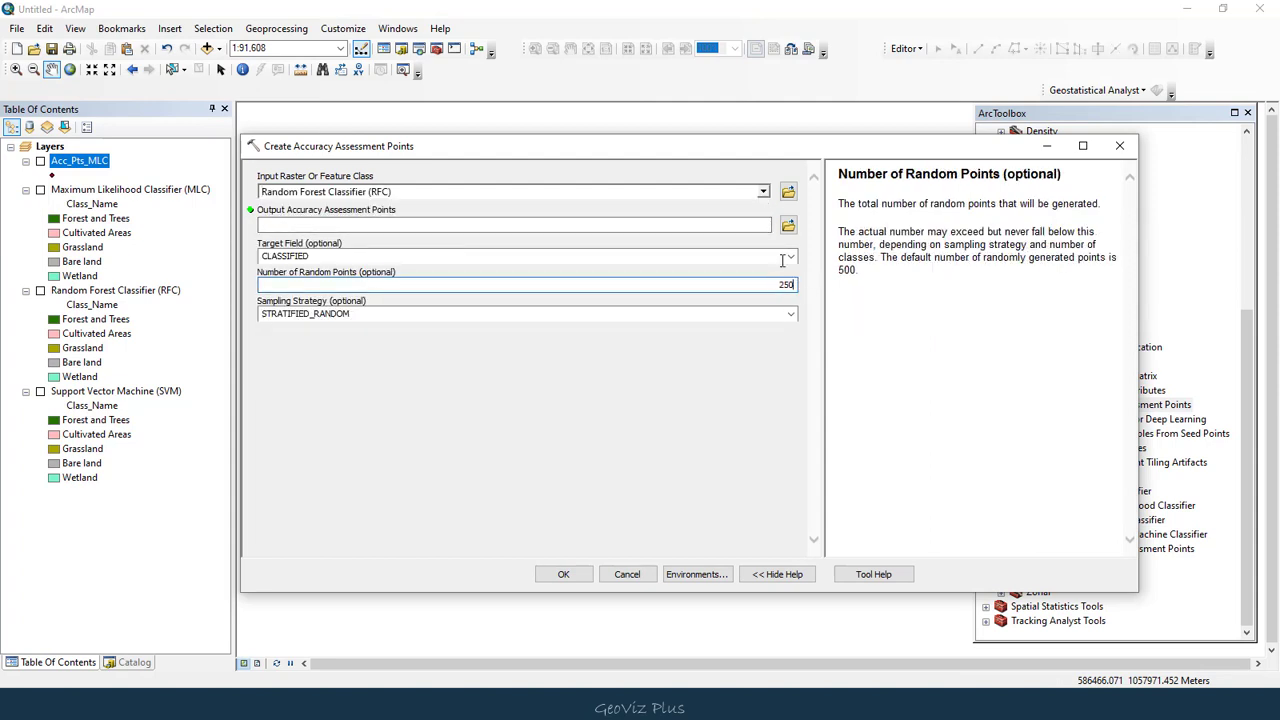
pyautogui.write('250')
# Set the output points to be saved as Acc_Pts_RFC.shp in the RANDOM TREE folder under OUTPUT
pyautogui.click(788, 225)
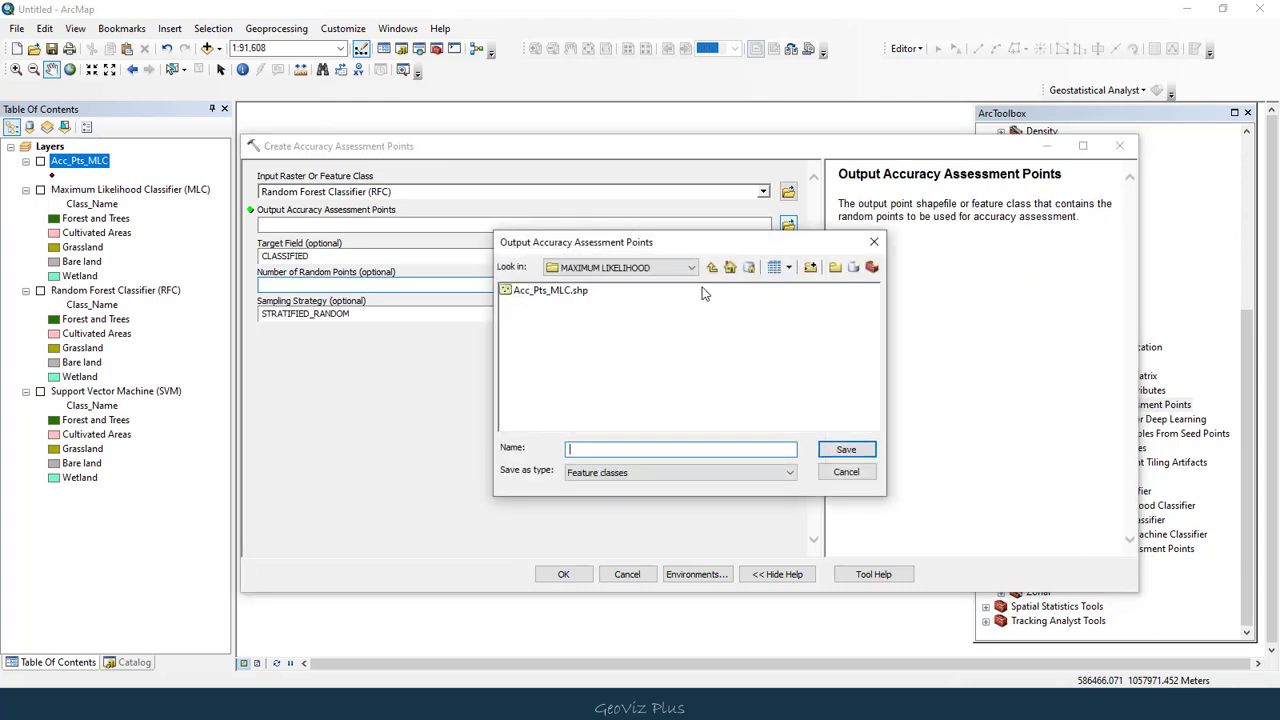
pyautogui.click(711, 267)
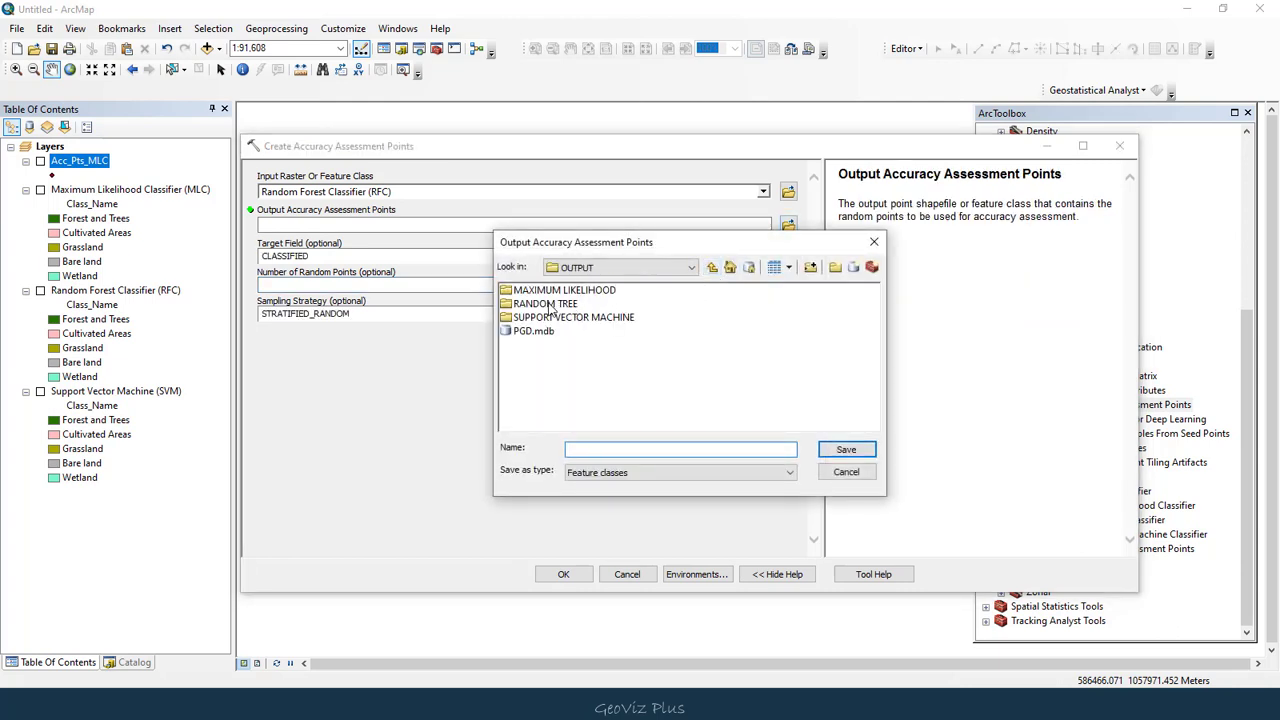
pyautogui.doubleClick(548, 304)
pyautogui.click(627, 449)
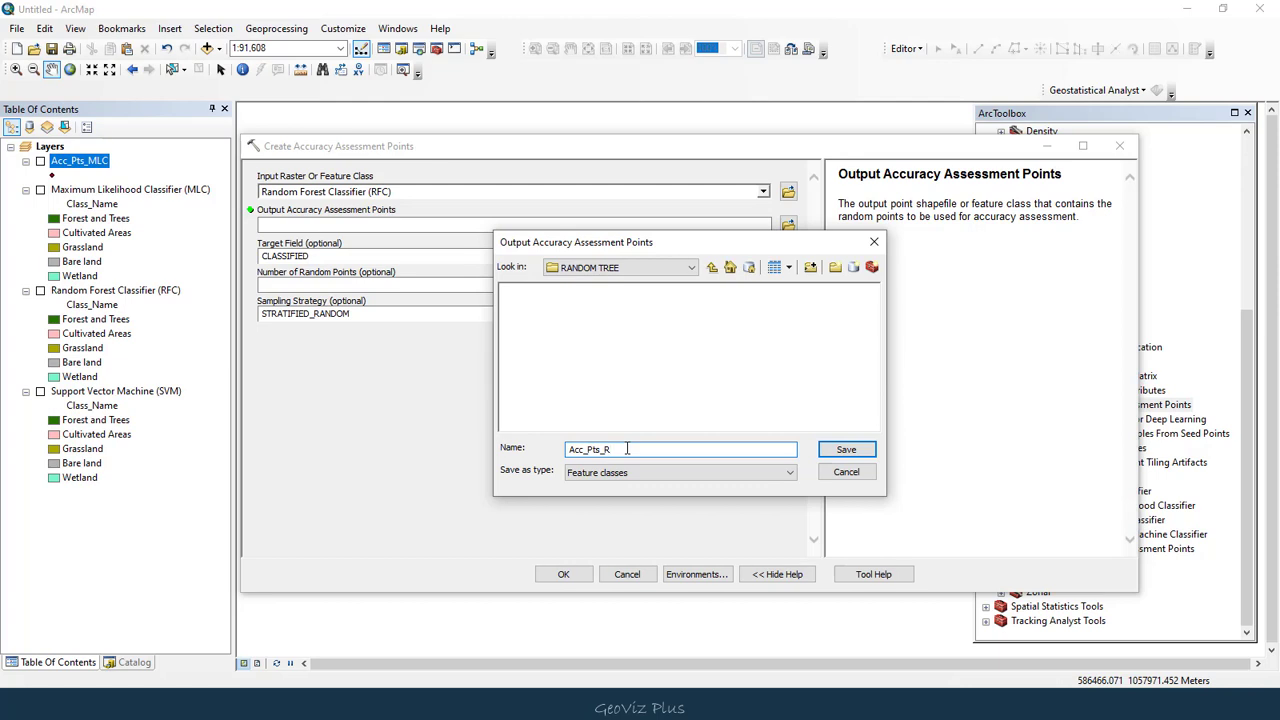
pyautogui.write('Acc_Pts_RFC')
pyautogui.press('Return')
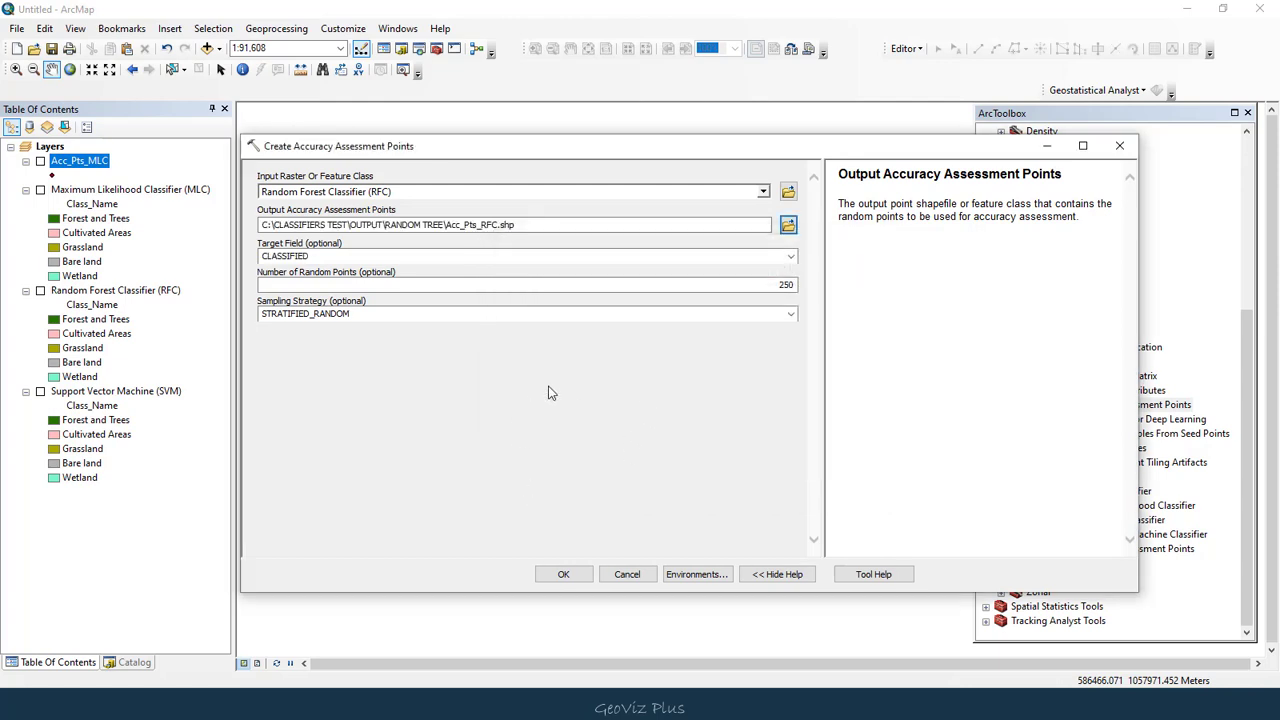
# Run the tool with STRATIFIED_RANDOM sampling, and leave the new Acc_Pts_RFC points and the Random Forest classification hidden
pyautogui.click(791, 315)
pyautogui.click(792, 318)
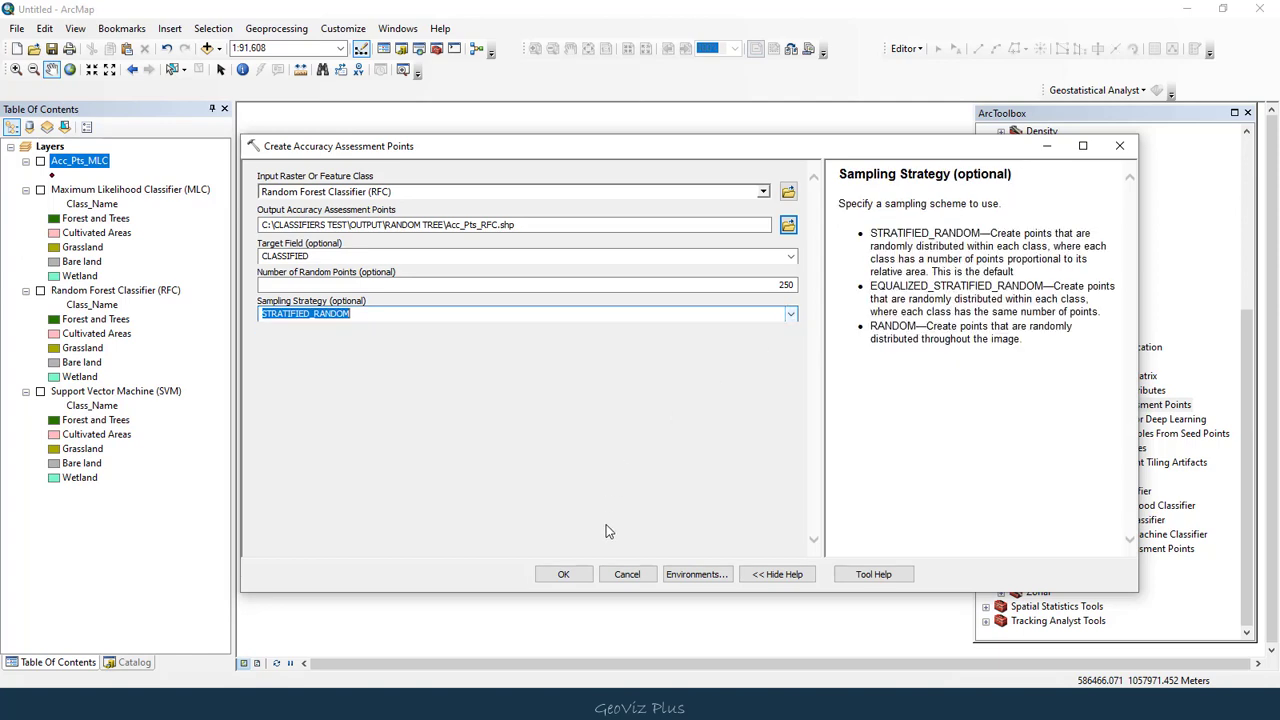
pyautogui.click(563, 575)
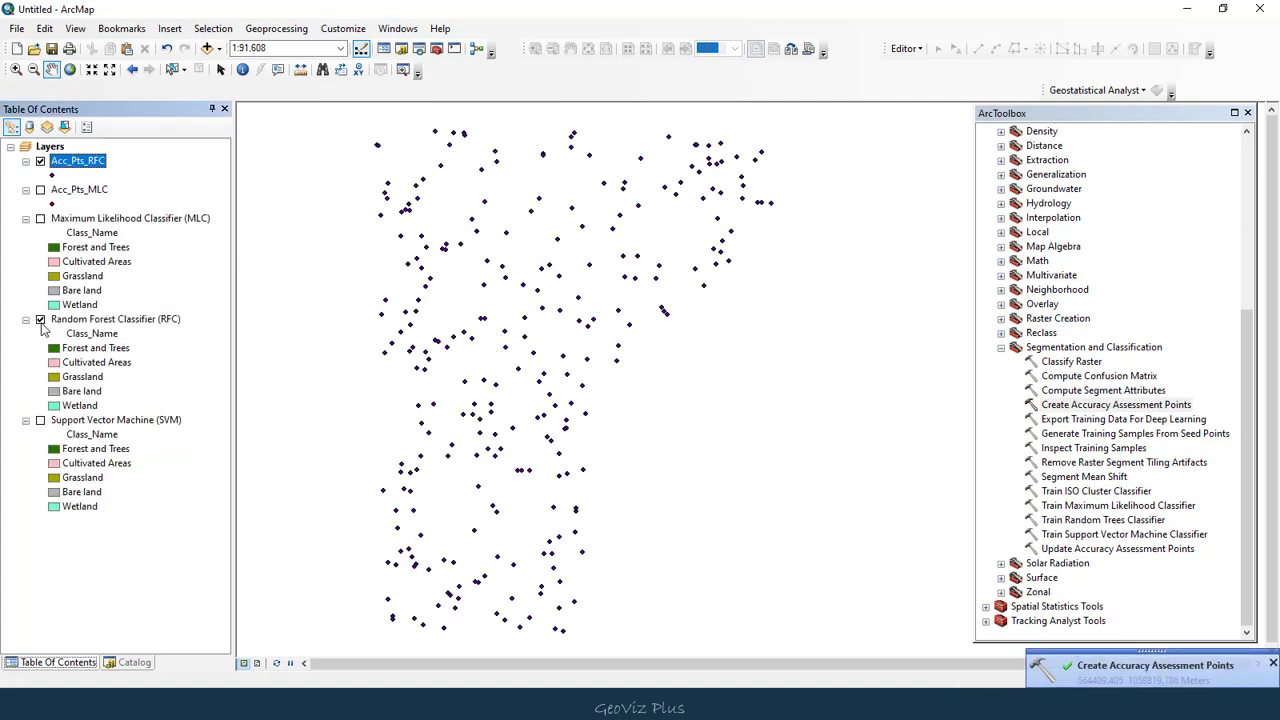
pyautogui.click(40, 319)
pyautogui.click(40, 162)
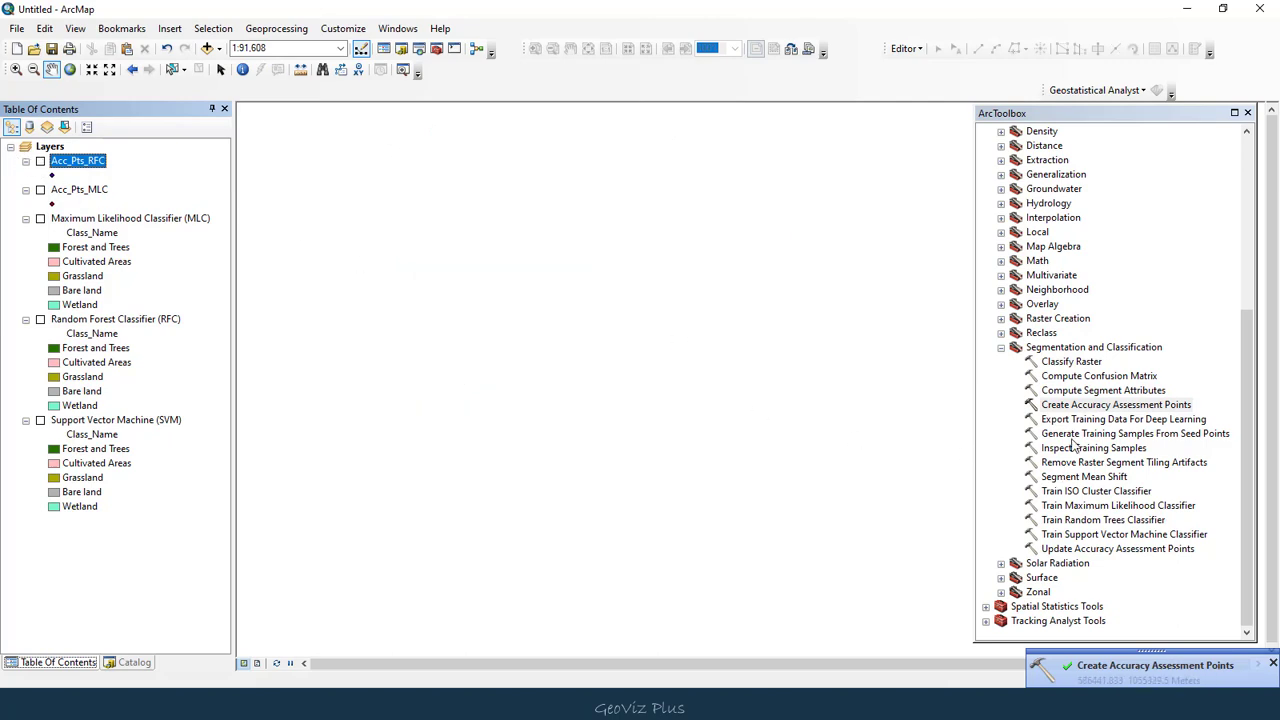
# Set up Create Accuracy Assessment Points for the Support Vector Machine (SVM) layer with 250 random points
pyautogui.doubleClick(1085, 405)
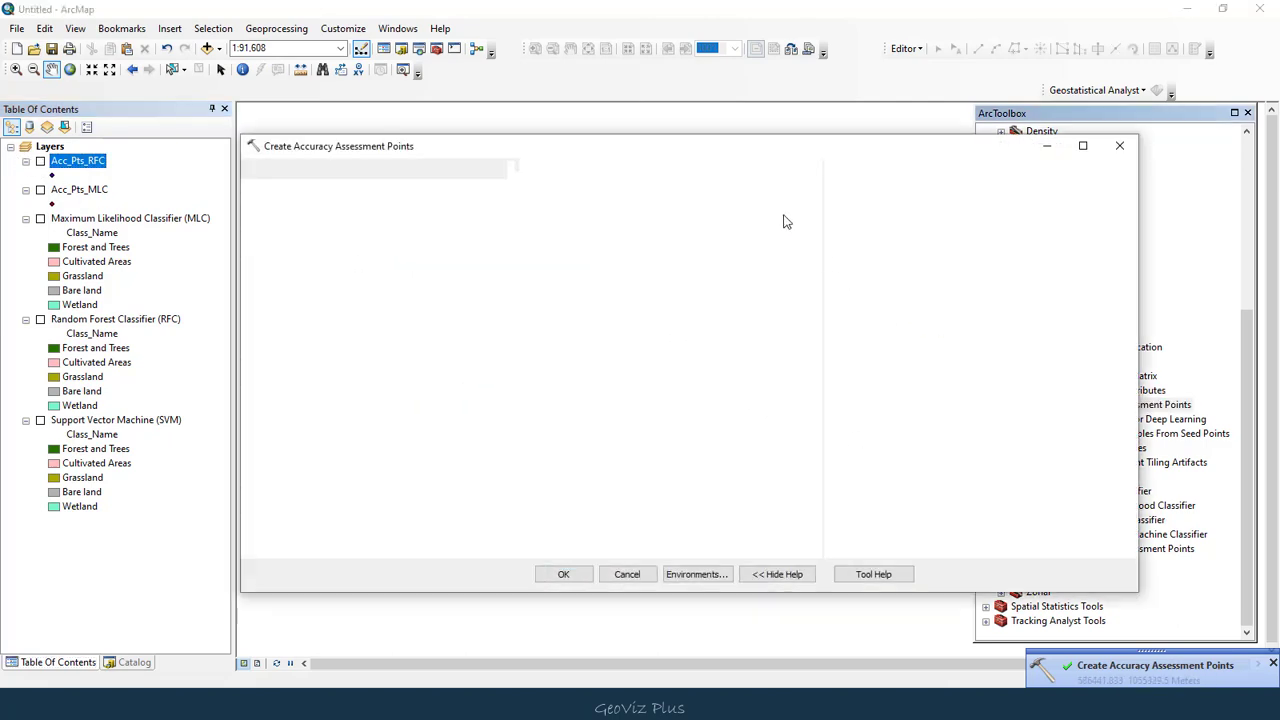
pyautogui.click(763, 191)
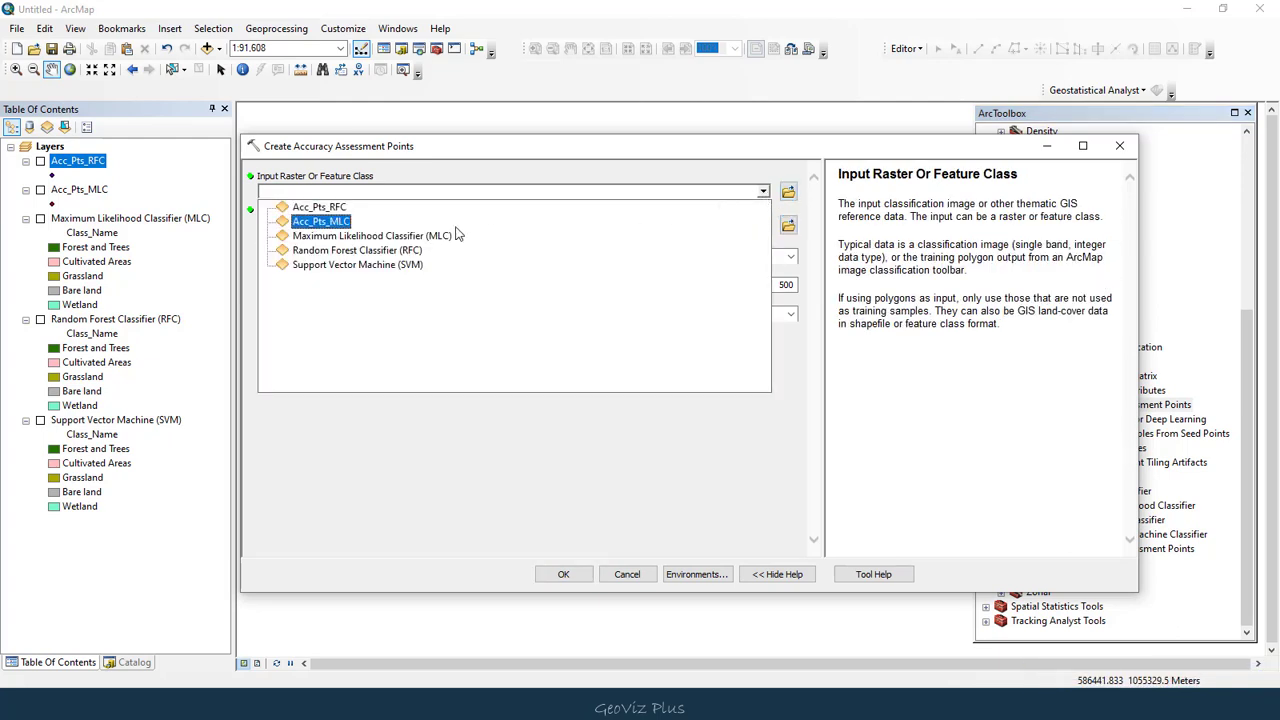
pyautogui.click(377, 266)
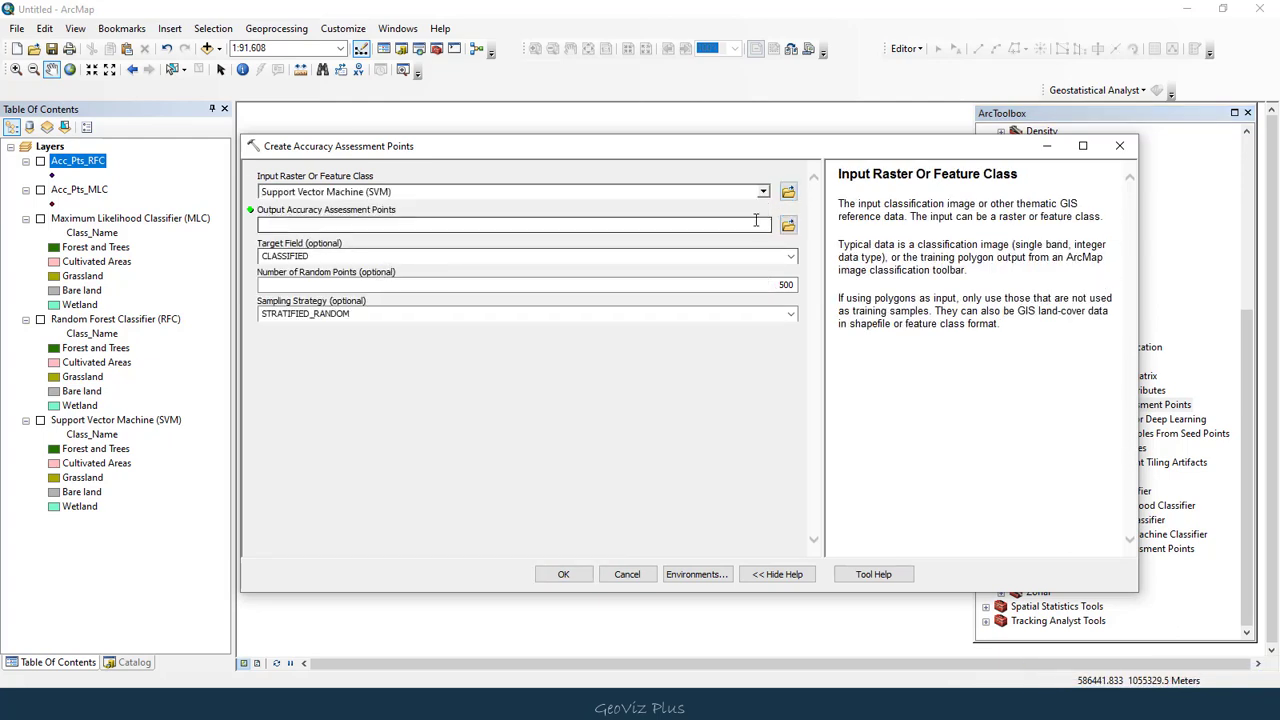
pyautogui.doubleClick(779, 285)
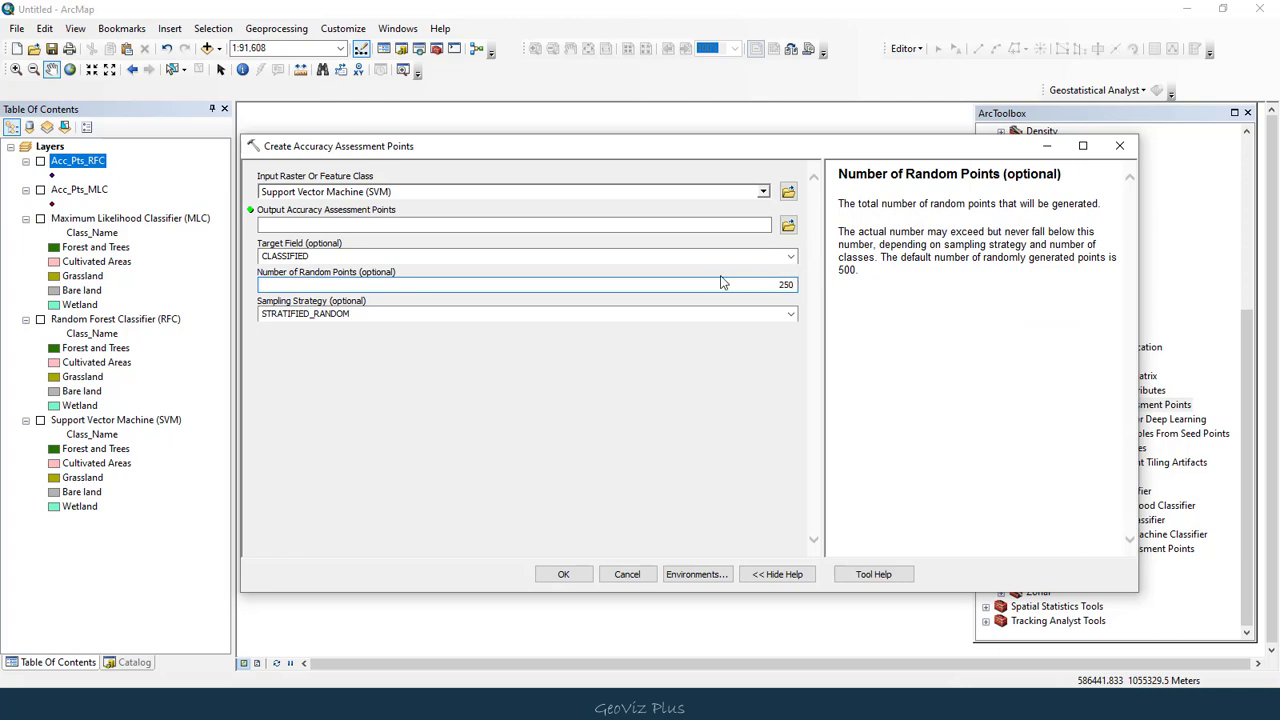
pyautogui.write('250')
# Save the output points as Acc_Pts_SVM.shp in the SUPPORT VECTOR MACHINE folder and run the tool with STRATIFIED_RANDOM sampling
pyautogui.click(788, 225)
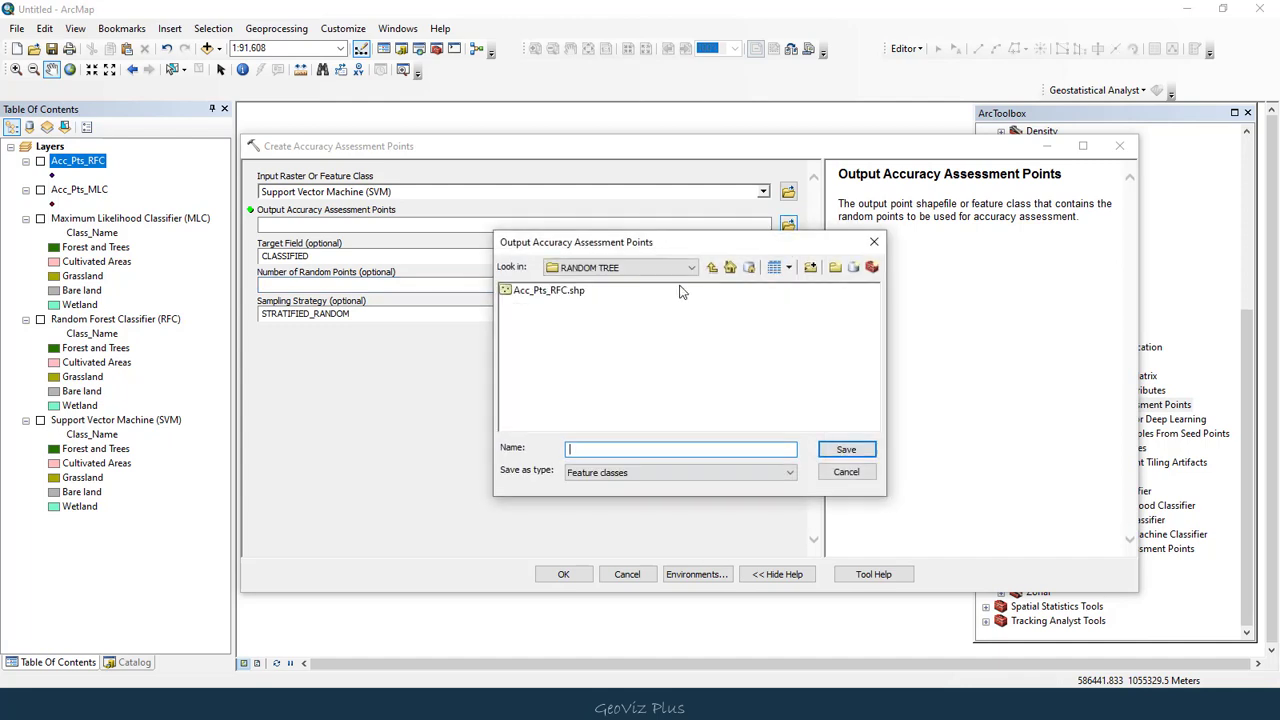
pyautogui.click(728, 268)
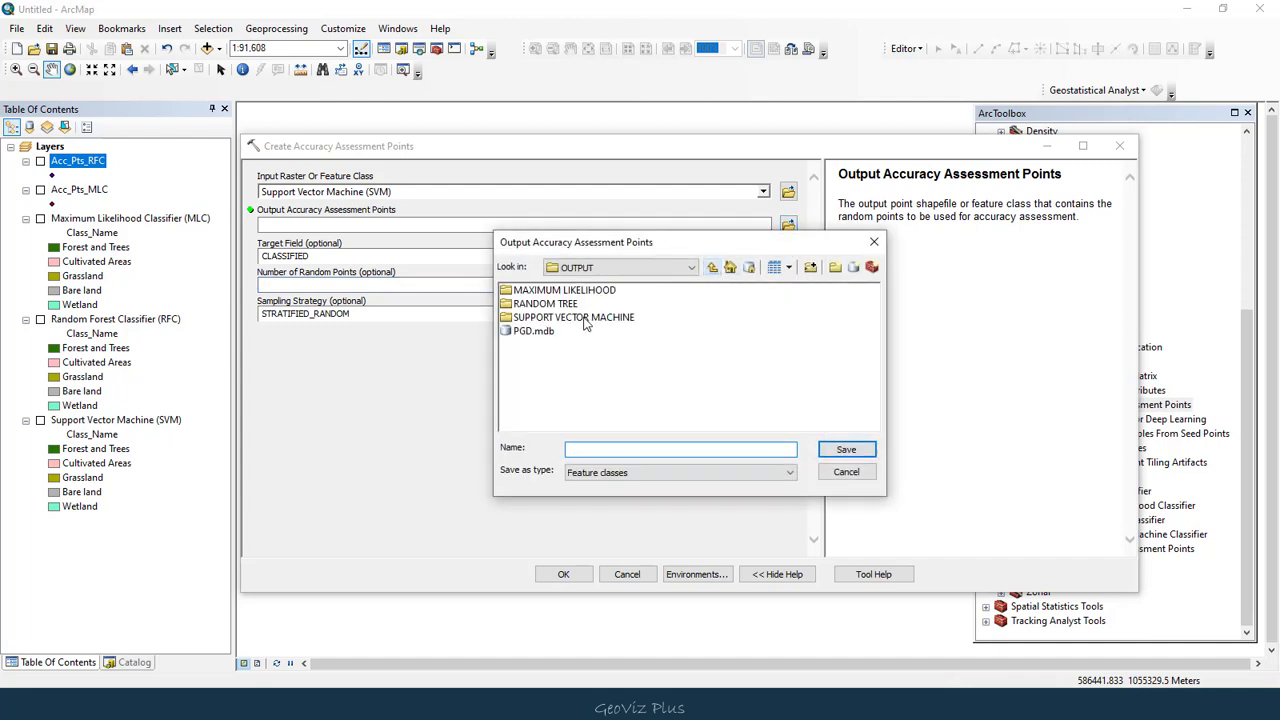
pyautogui.doubleClick(560, 322)
pyautogui.click(623, 449)
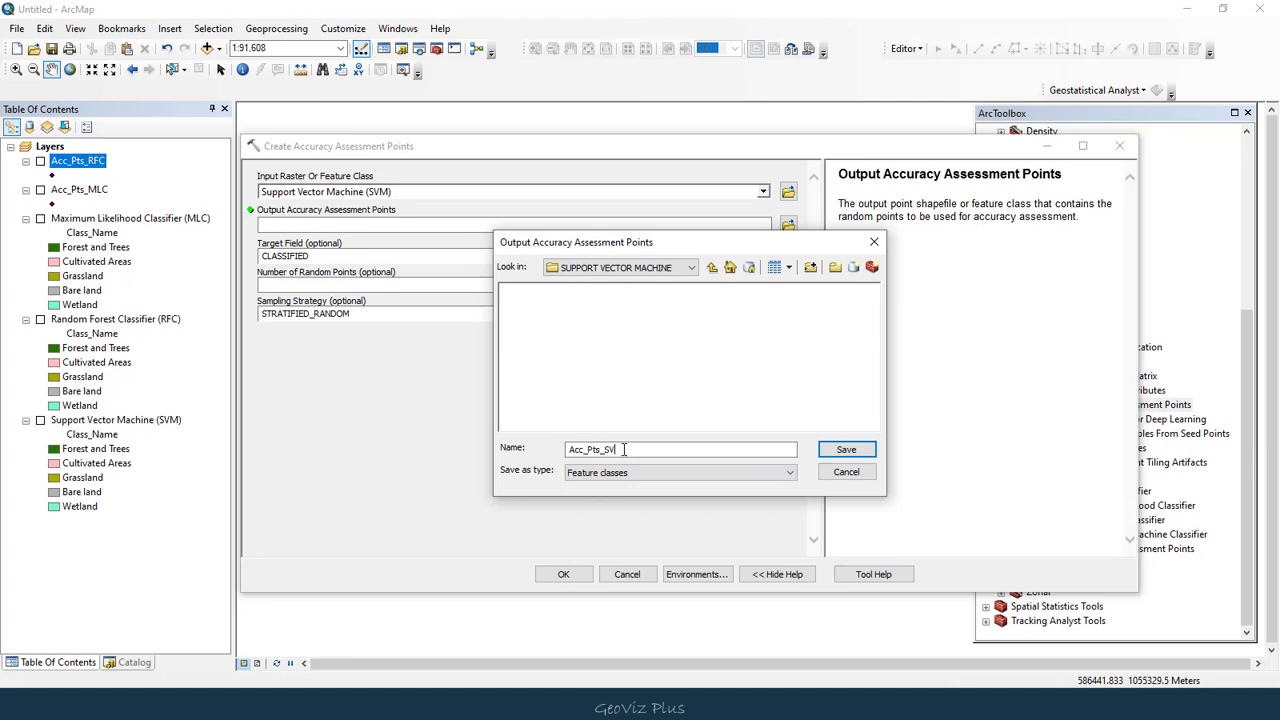
pyautogui.press('Return')
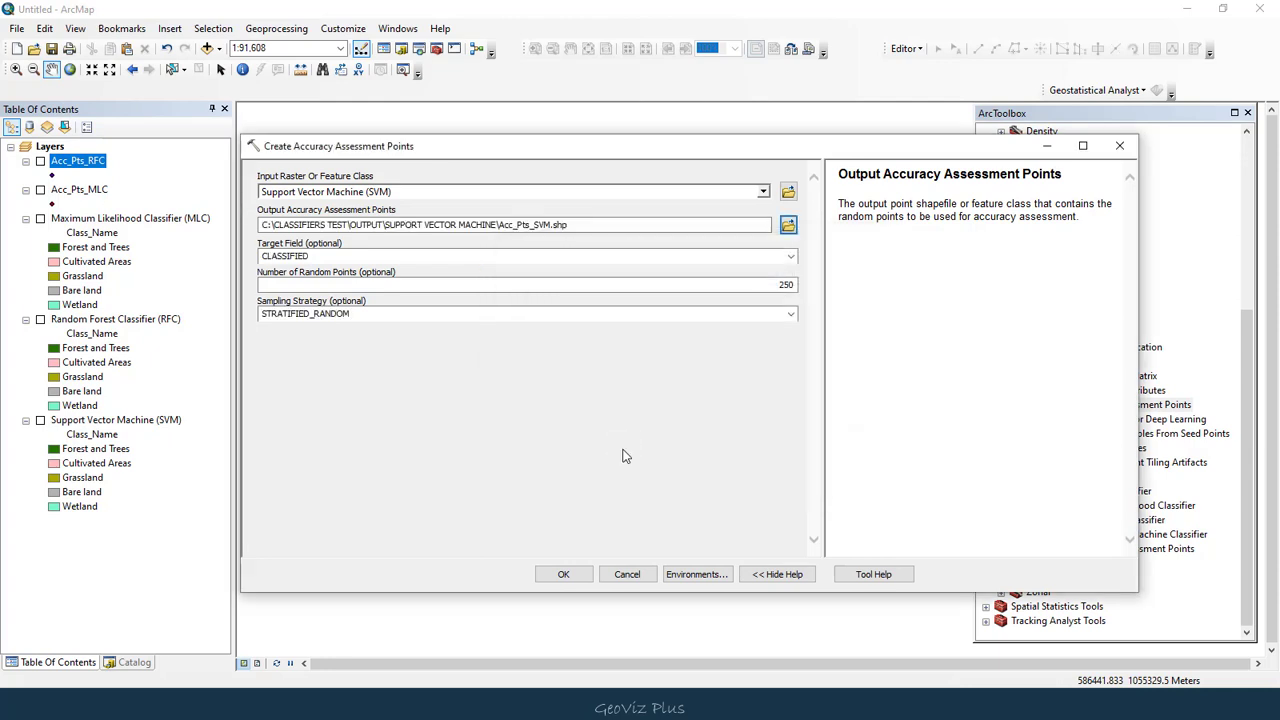
pyautogui.click(566, 575)
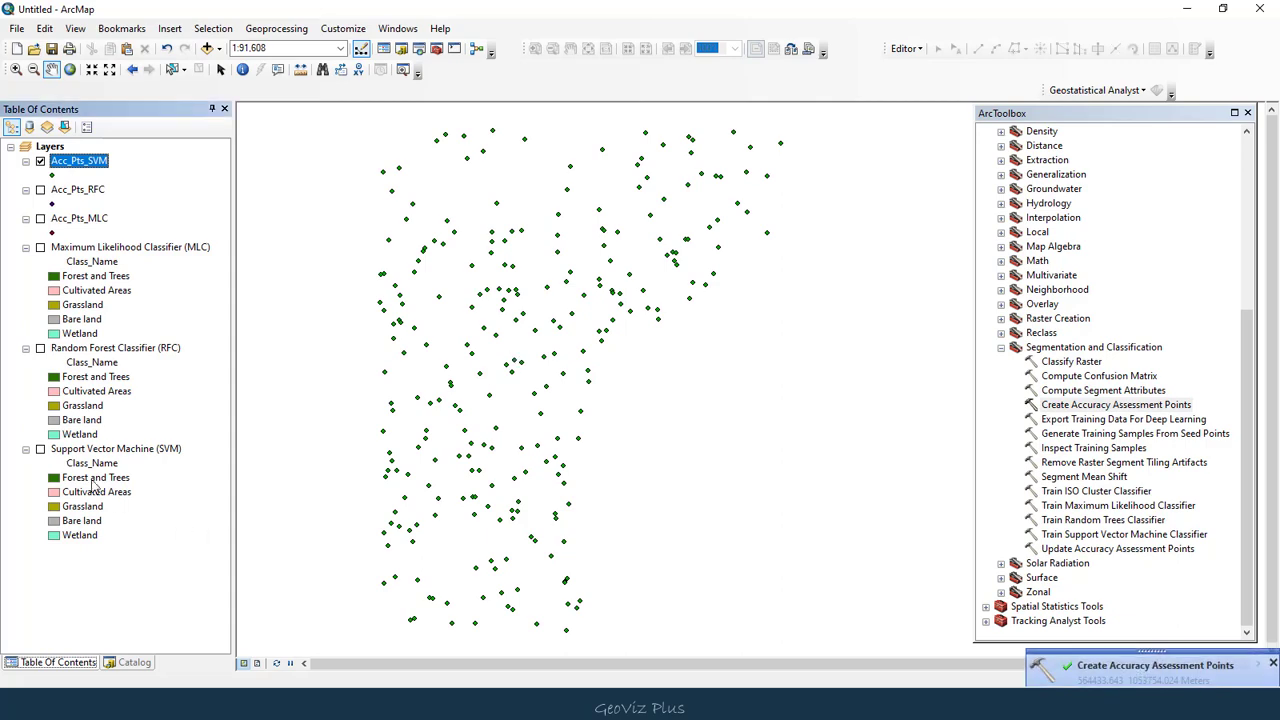
# Check the Acc_Pts_SVM points against the Support Vector Machine classification and leave only the points layer displayed
pyautogui.click(40, 449)
pyautogui.click(40, 449)
pyautogui.click(40, 449)
pyautogui.click(40, 449)
pyautogui.moveTo(618, 413); pyautogui.dragTo(700, 417)
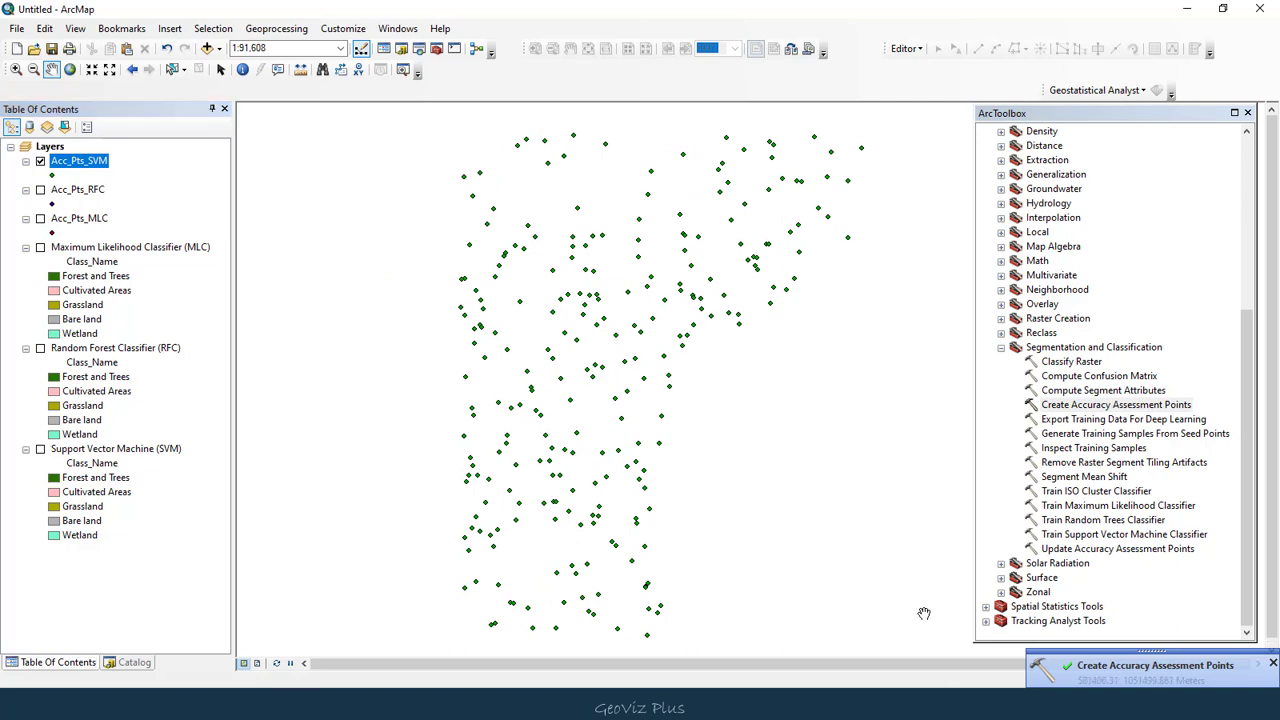